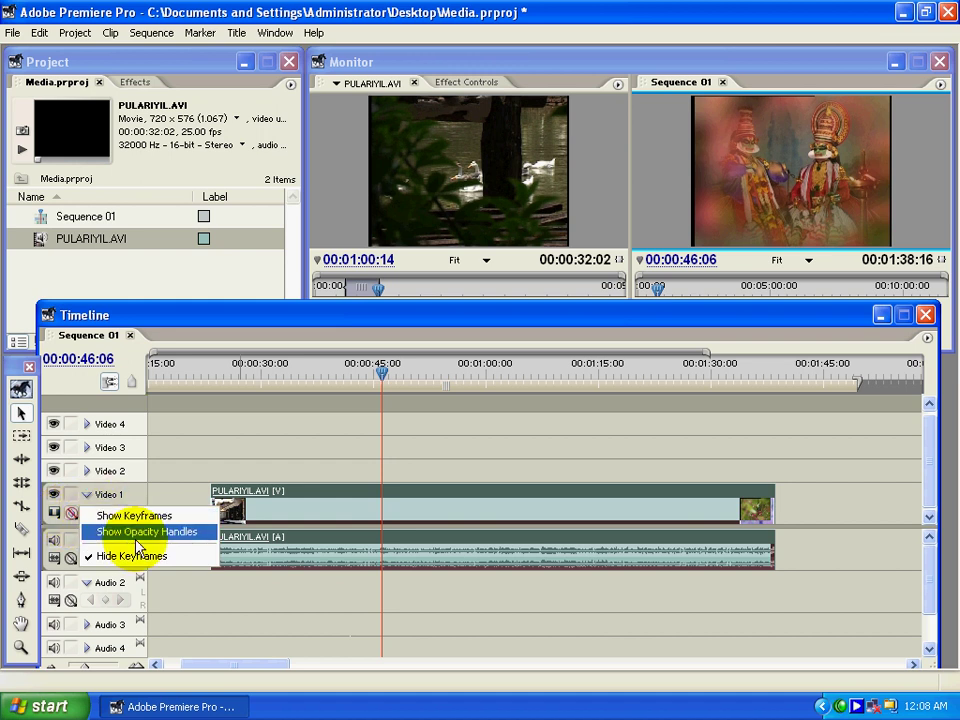
# - Show the opacity handles on the Video 1 track
pyautogui.click(137, 539)
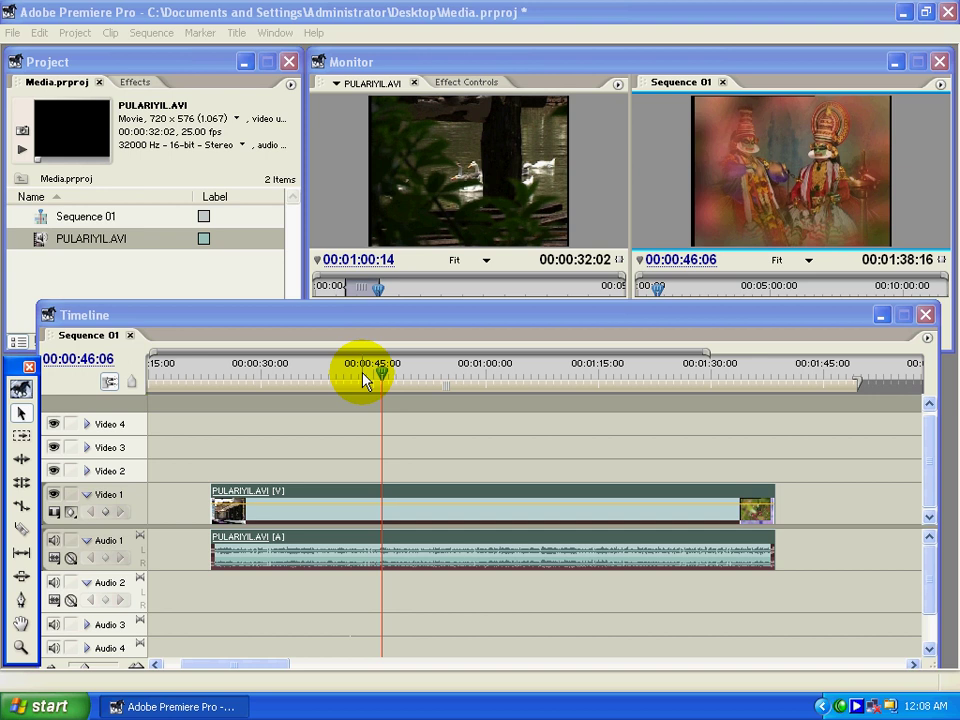
# - Try lowering the whole Video 1 clip's opacity with the Pen tool, preview it, and raise it back to full
pyautogui.click(21, 600)
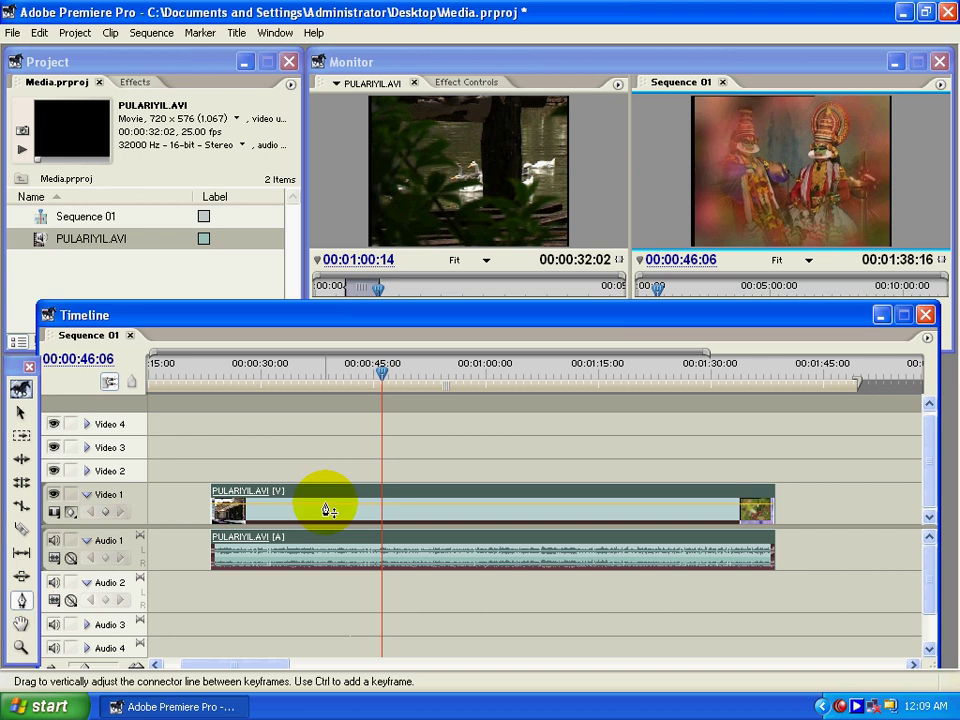
pyautogui.moveTo(326, 510); pyautogui.dragTo(322, 516)
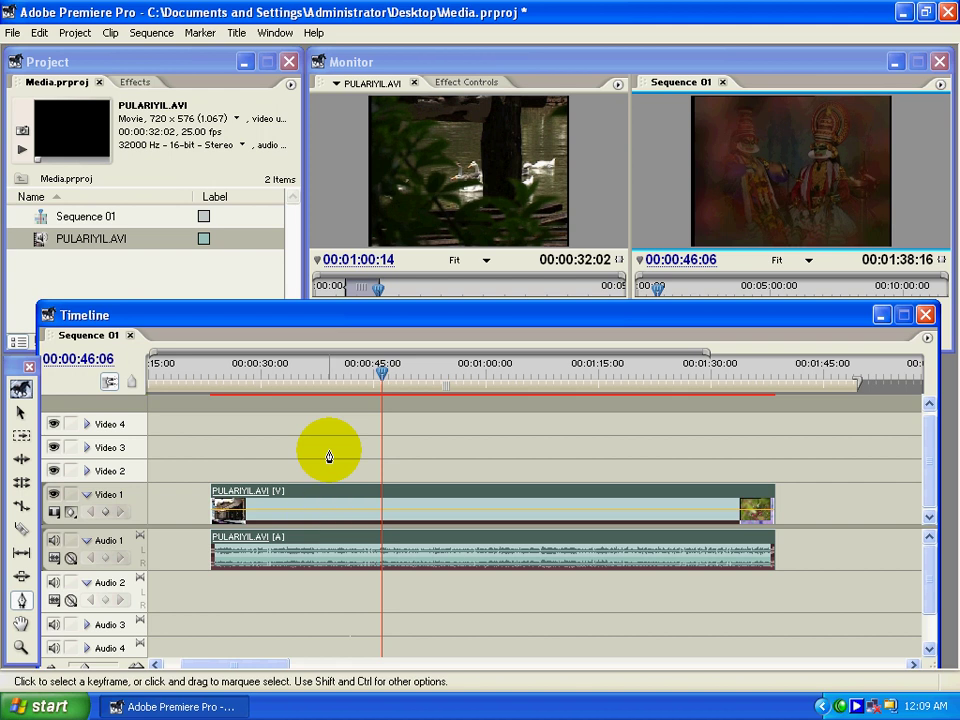
pyautogui.click(335, 372)
pyautogui.press('space')
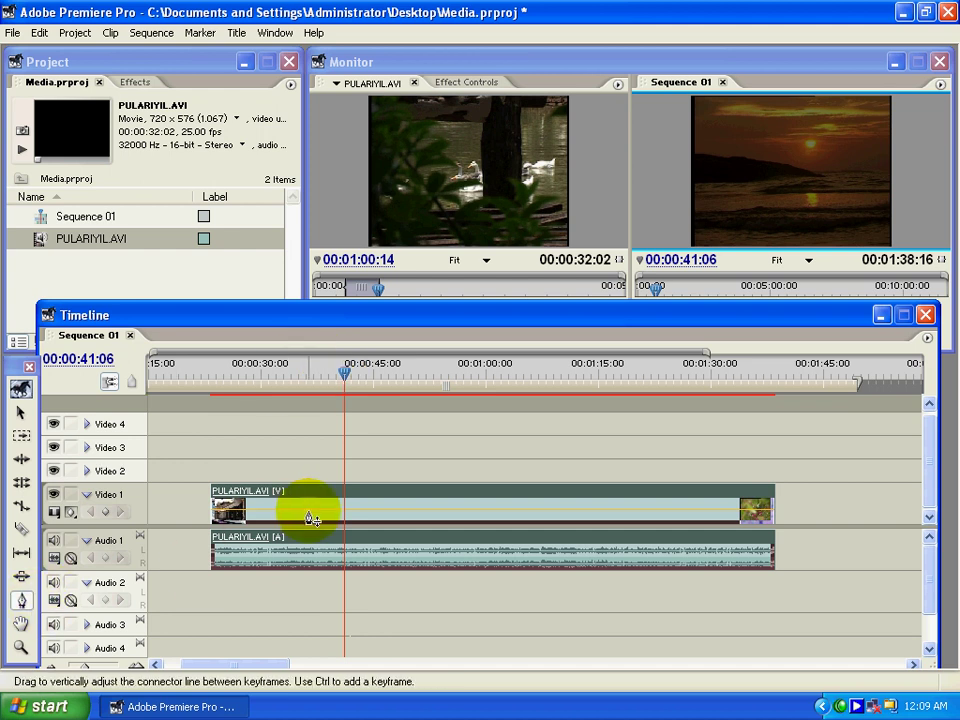
pyautogui.moveTo(312, 518); pyautogui.dragTo(306, 478)
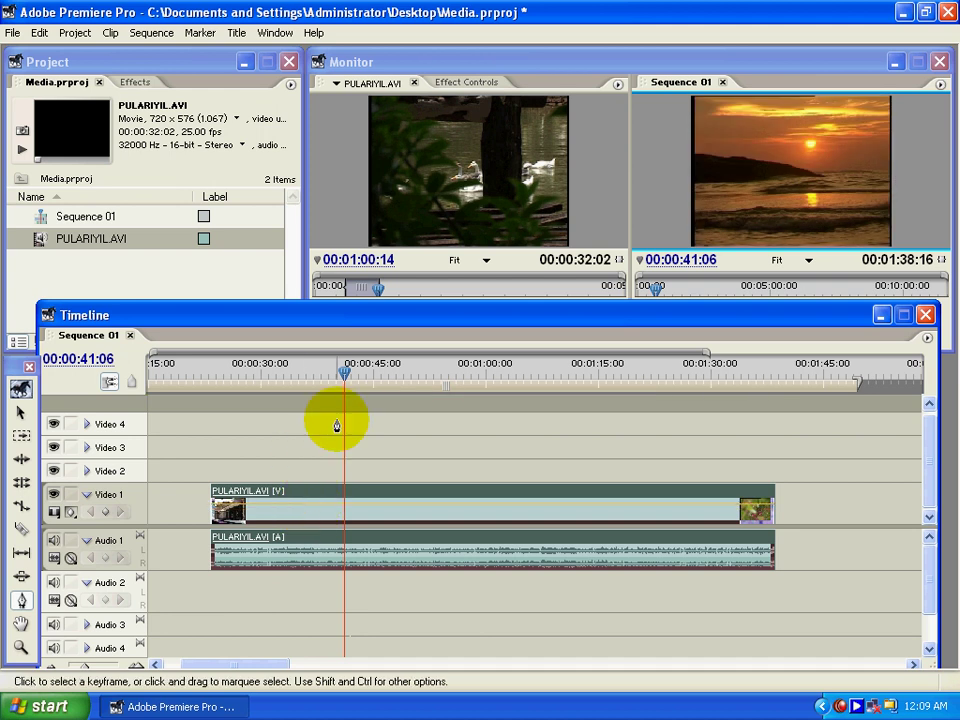
pyautogui.click(21, 413)
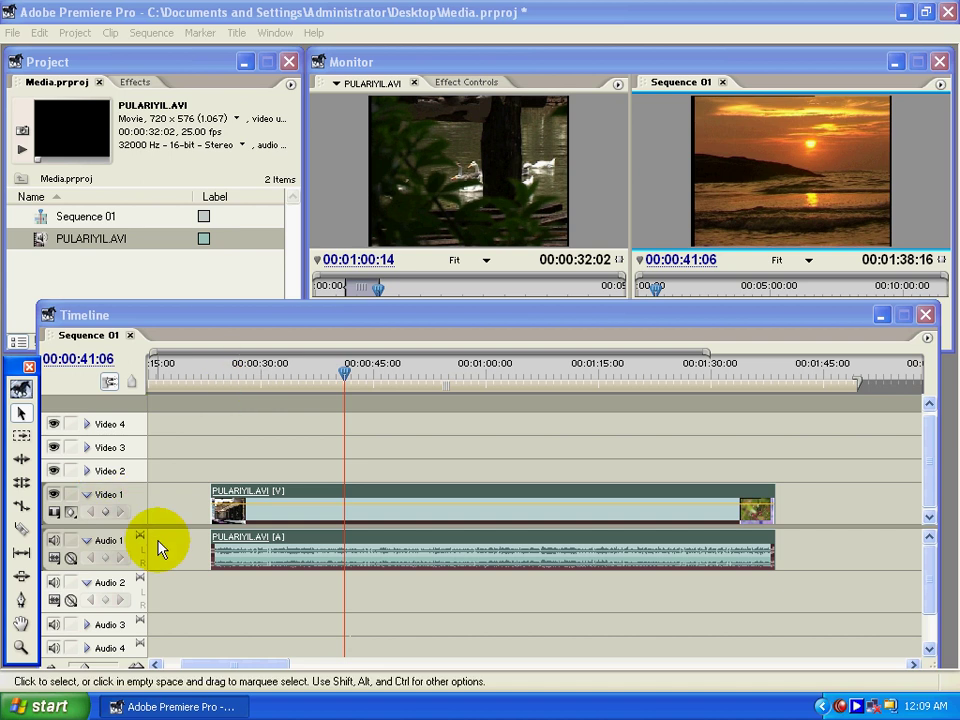
# - Add opacity keyframes to the Video 1 clip at its start (00:00:23:07) and at 00:00:26:19
pyautogui.moveTo(268, 372); pyautogui.dragTo(360, 380)
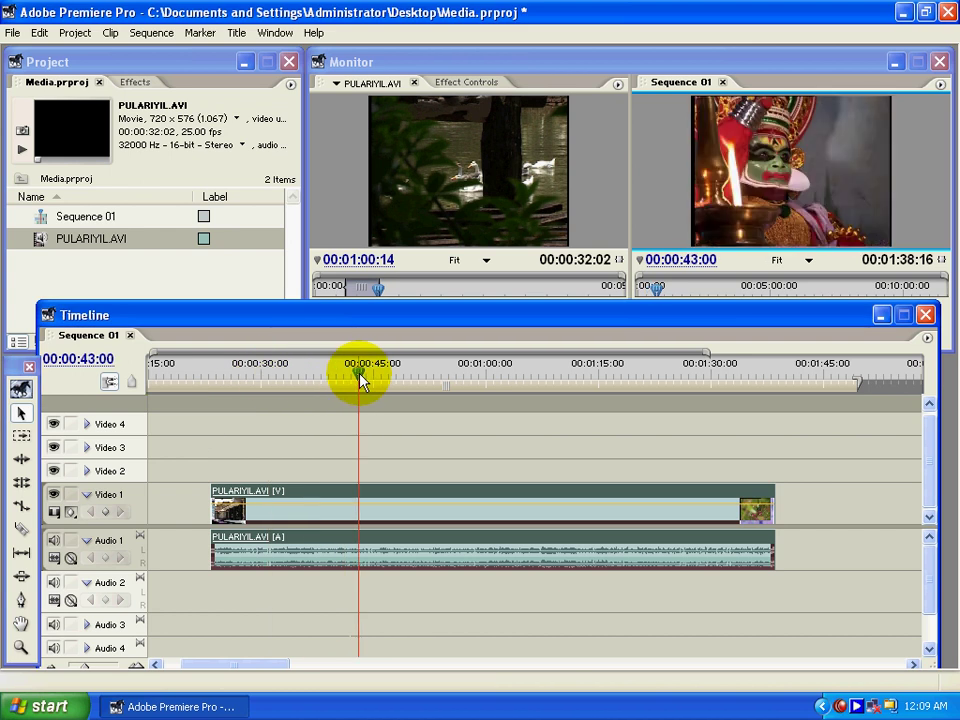
pyautogui.press('pageup')
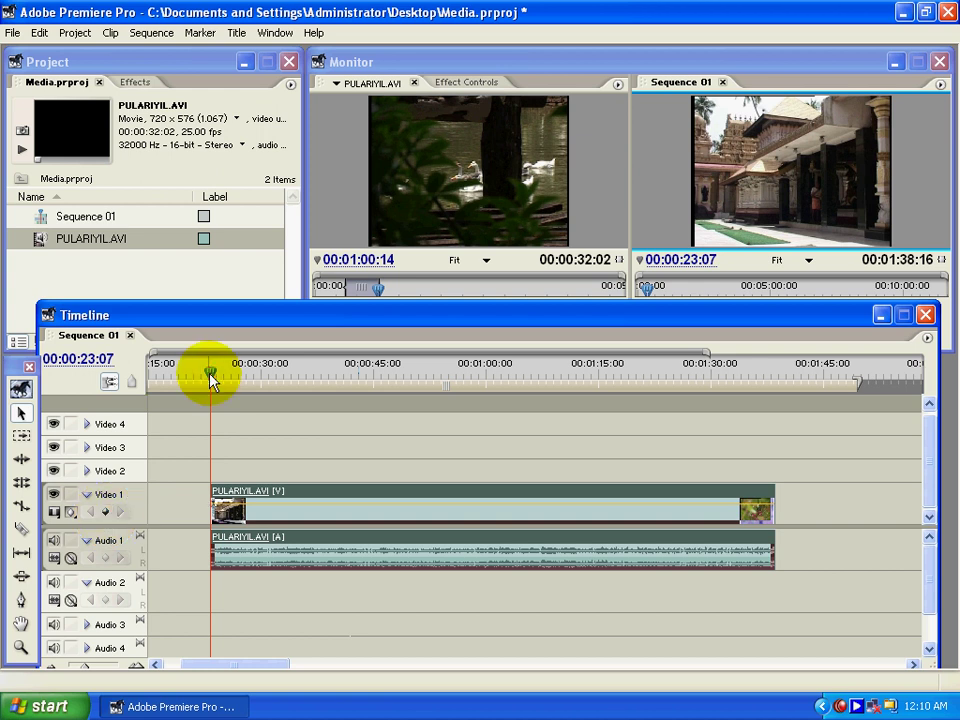
pyautogui.moveTo(209, 373); pyautogui.dragTo(192, 379)
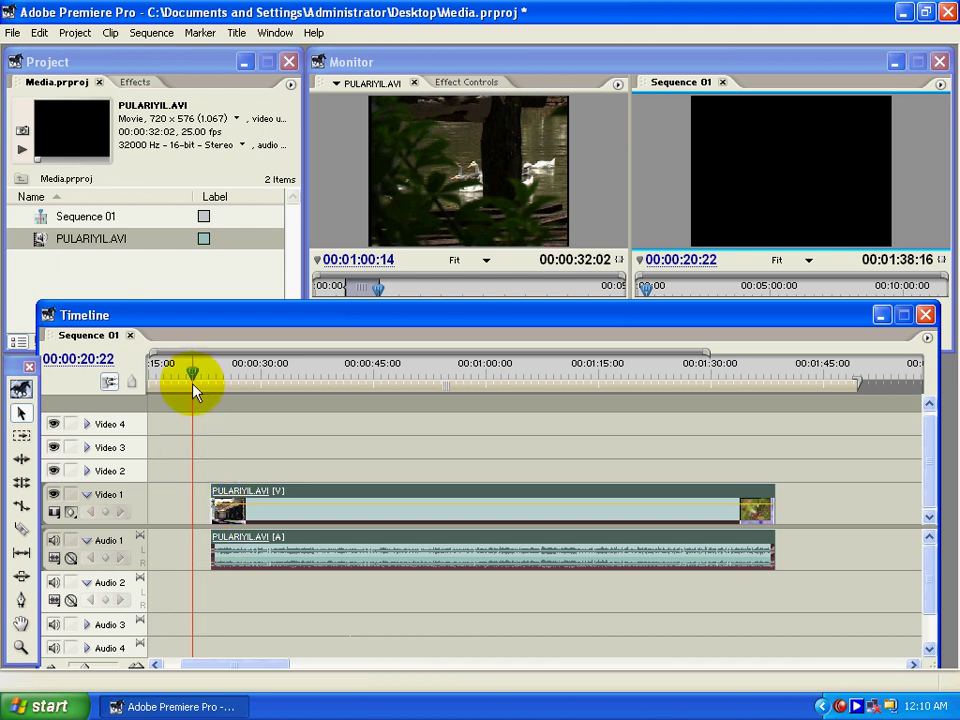
pyautogui.moveTo(195, 375); pyautogui.dragTo(239, 393)
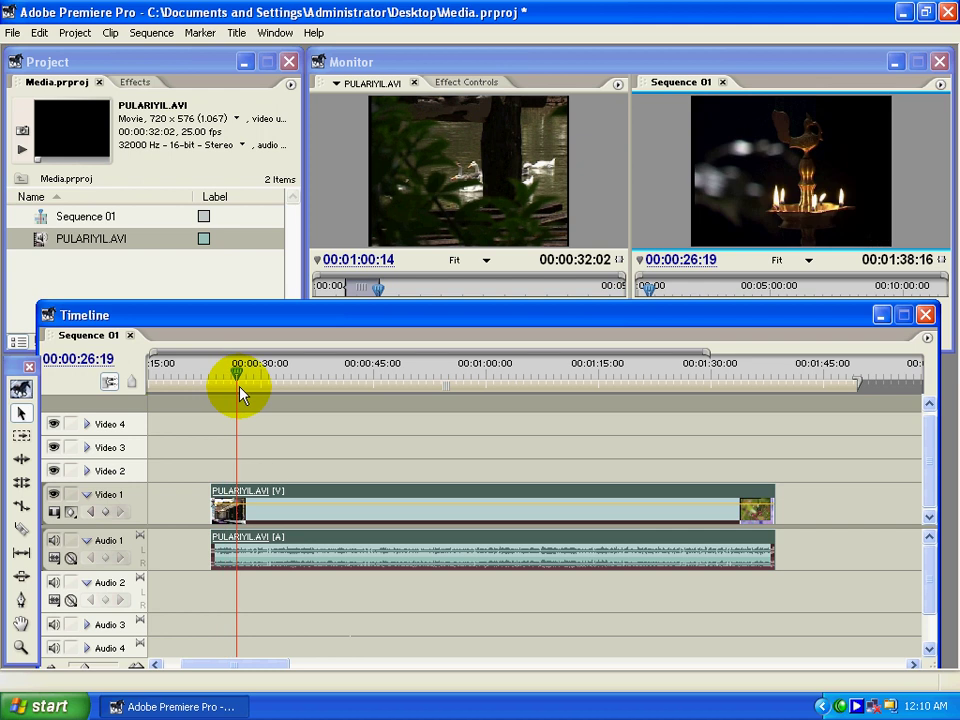
pyautogui.click(110, 512)
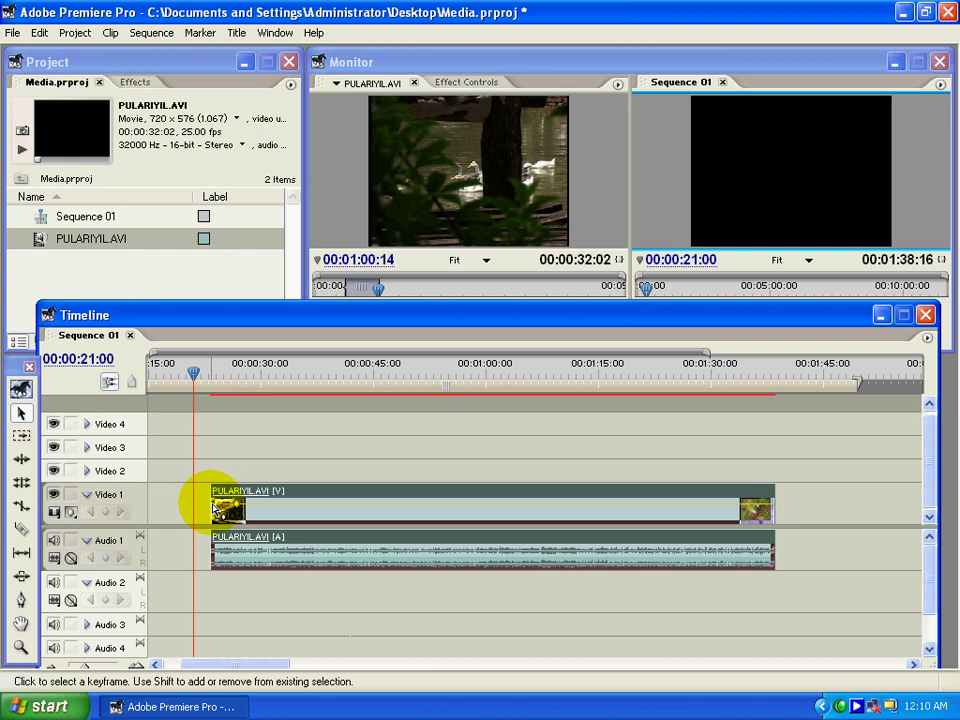
# - Lower the Video 1 clip's first opacity keyframe to make a fade-in from black and scrub through it to 00:00:27:05
pyautogui.click(214, 508)
pyautogui.moveTo(214, 508); pyautogui.dragTo(210, 536)
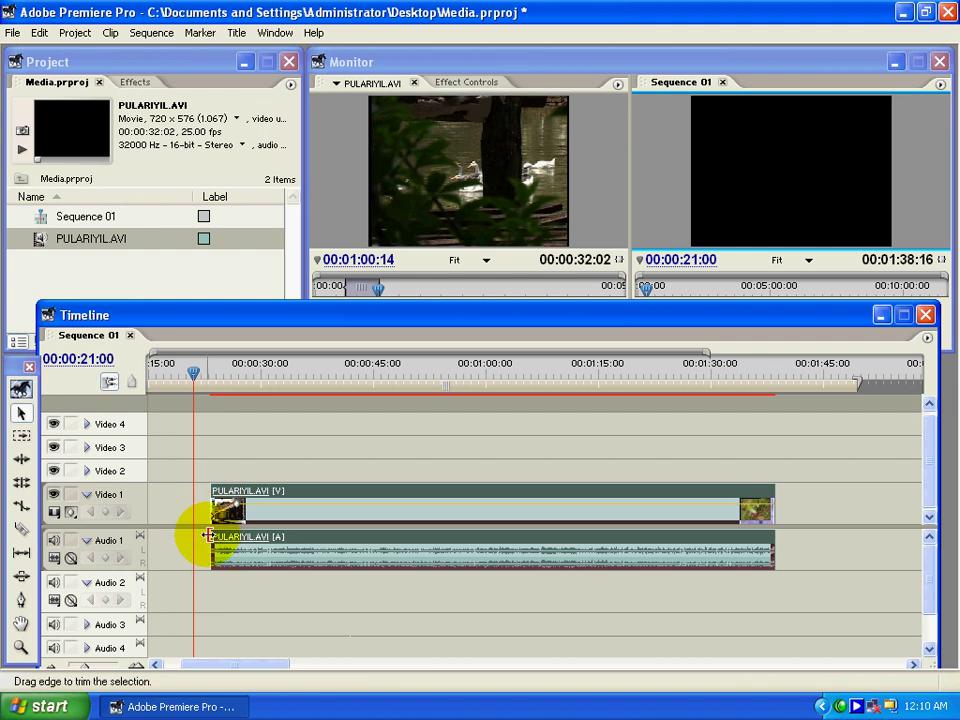
pyautogui.click(207, 386)
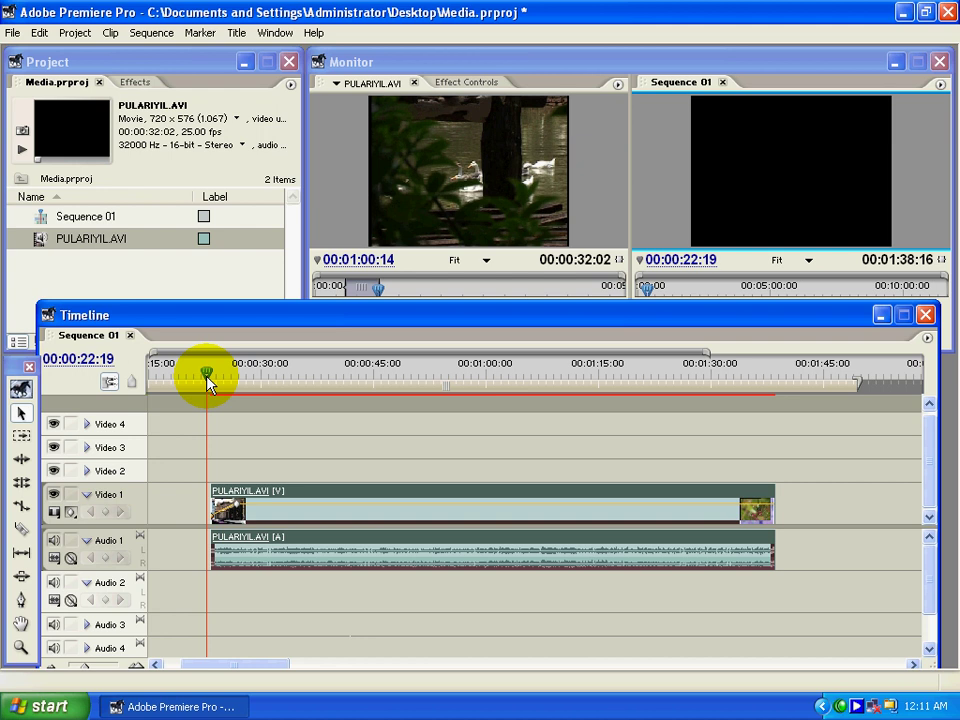
pyautogui.moveTo(207, 384); pyautogui.dragTo(250, 386)
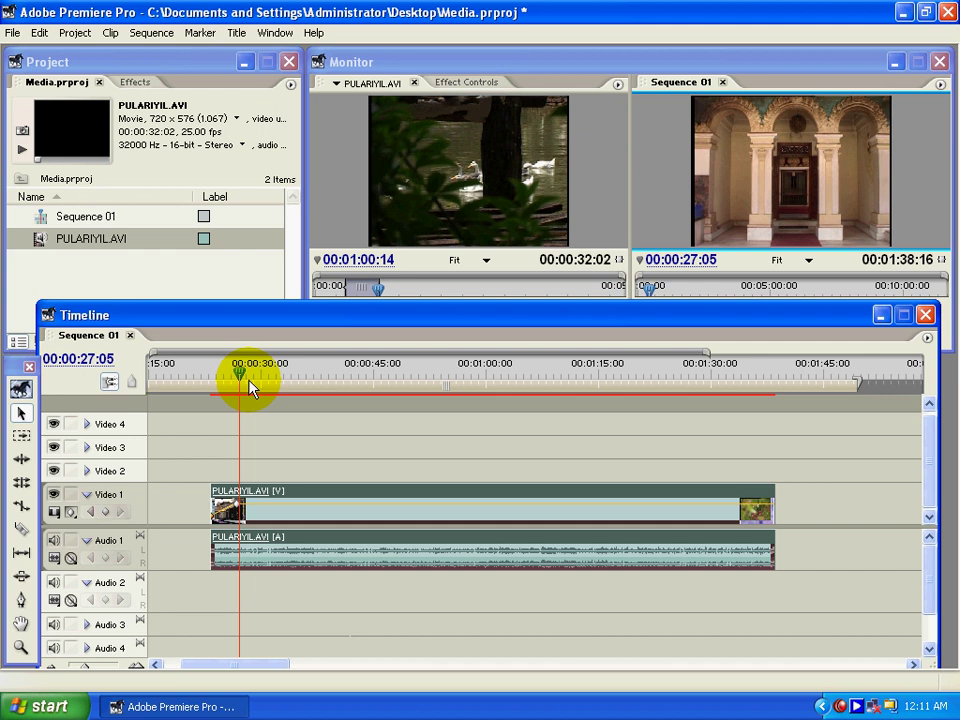
# - Examine the video fade-in at a larger timeline scale, scrubbing from the clip's start to 00:00:26:00
pyautogui.click(20, 648)
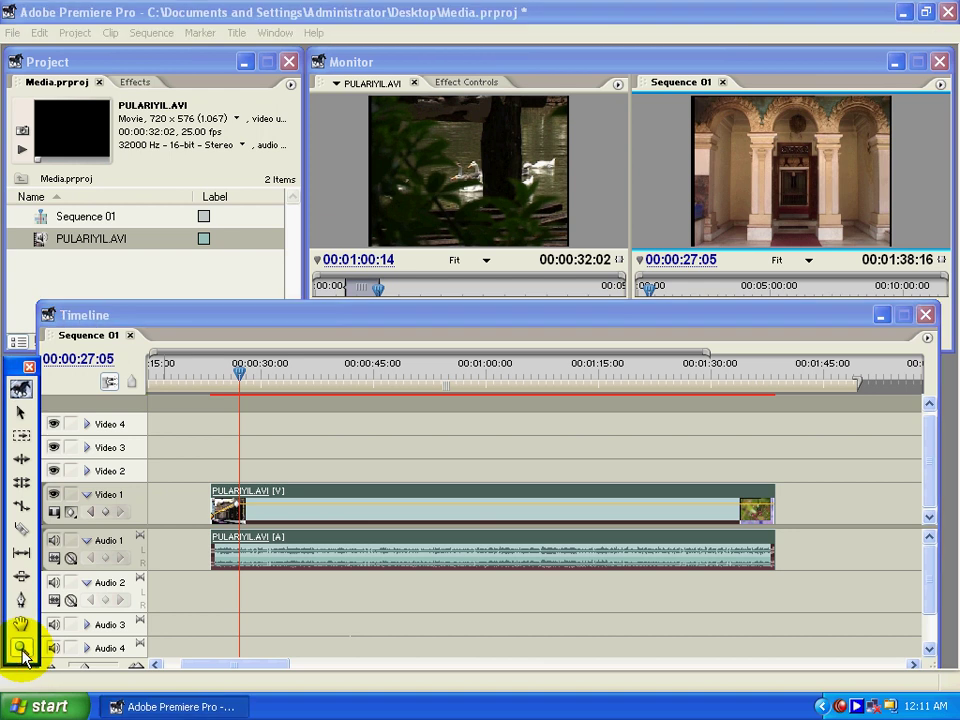
pyautogui.click(242, 510)
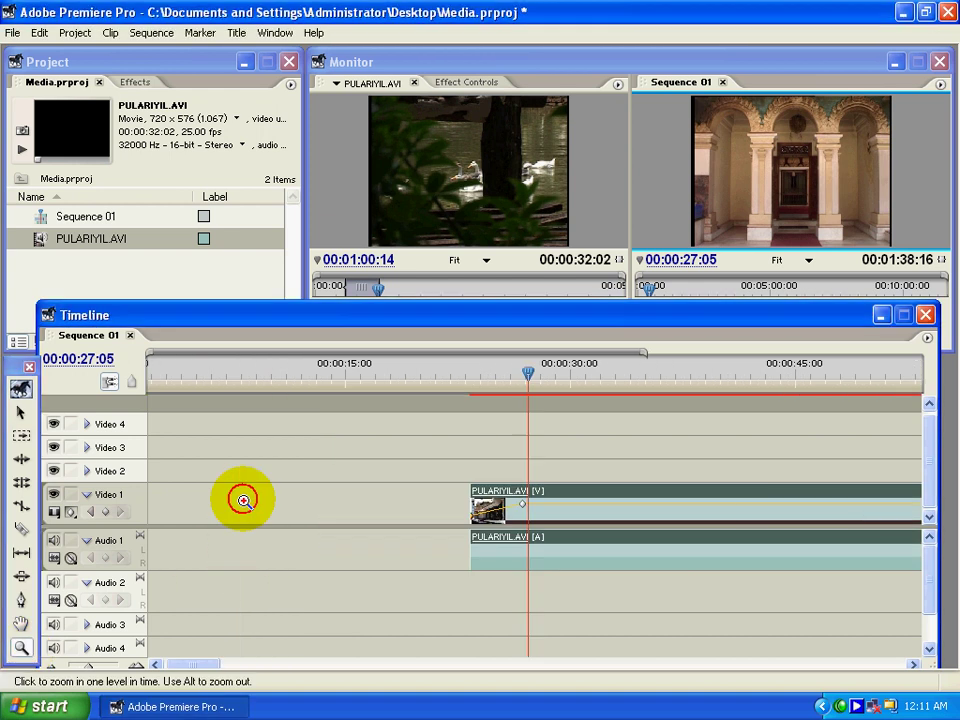
pyautogui.click(538, 514)
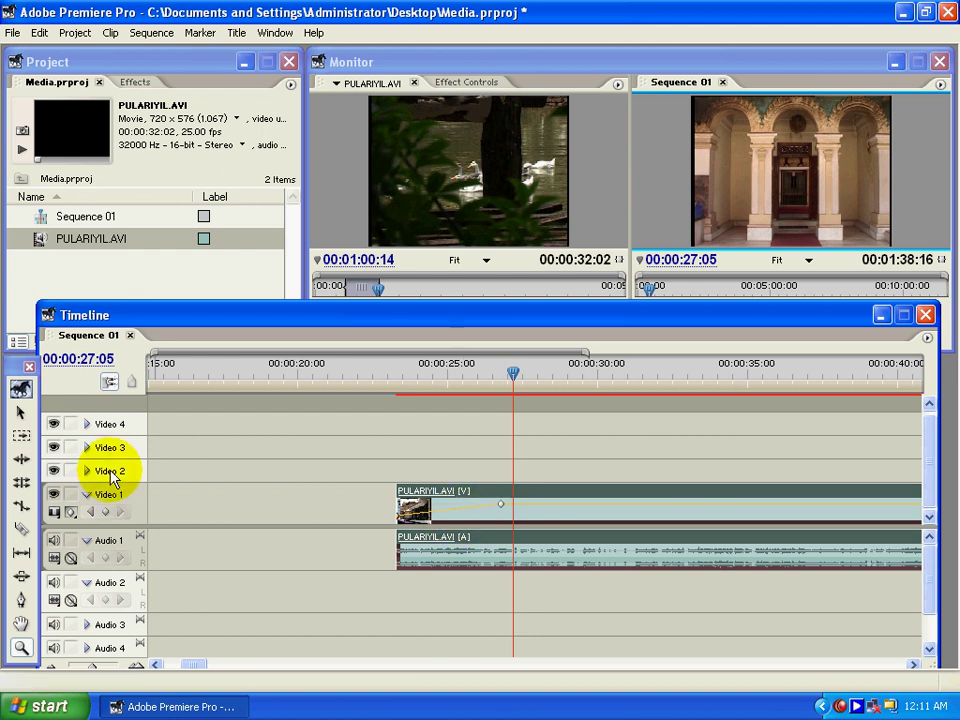
pyautogui.click(20, 412)
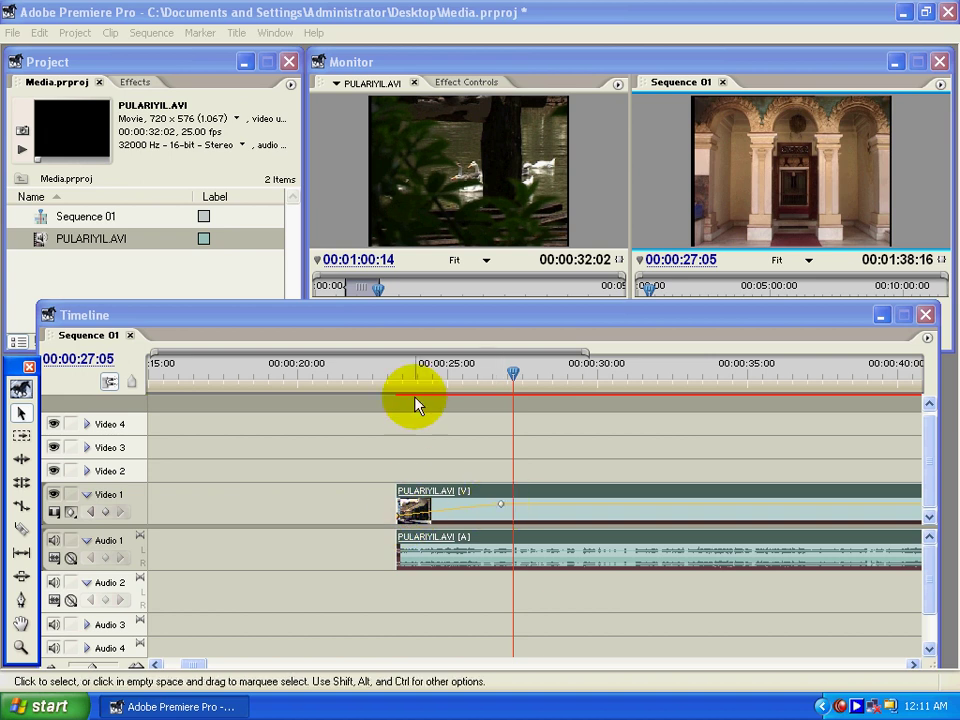
pyautogui.click(398, 376)
pyautogui.moveTo(398, 376); pyautogui.dragTo(477, 390)
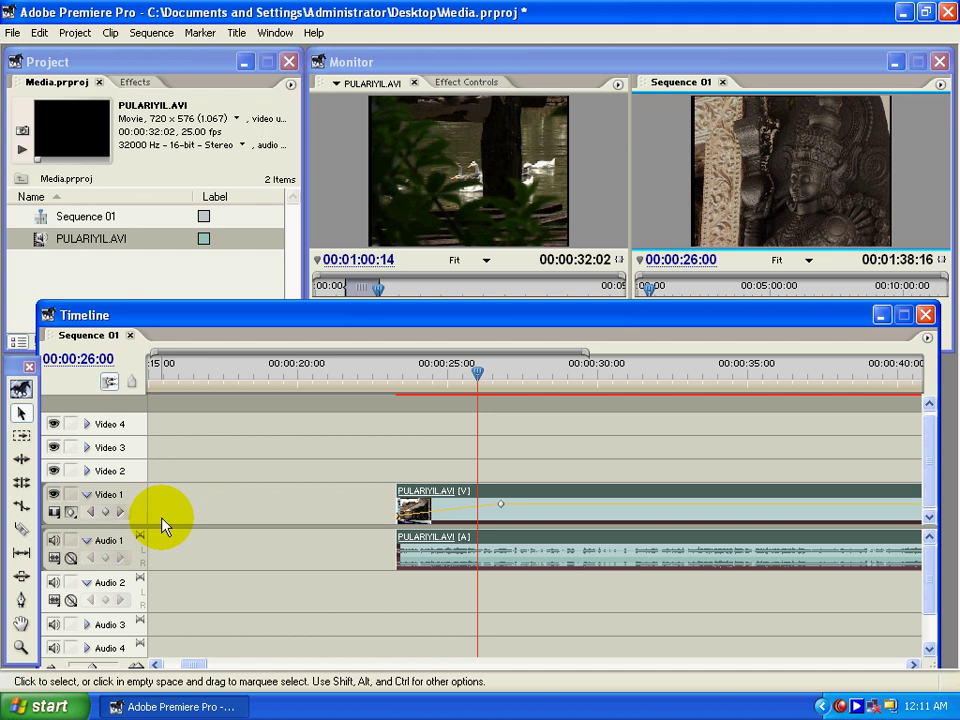
# - Return to the Video 1 clip's first opacity keyframe and remove the fade-in so the clip starts at full opacity
pyautogui.click(501, 504)
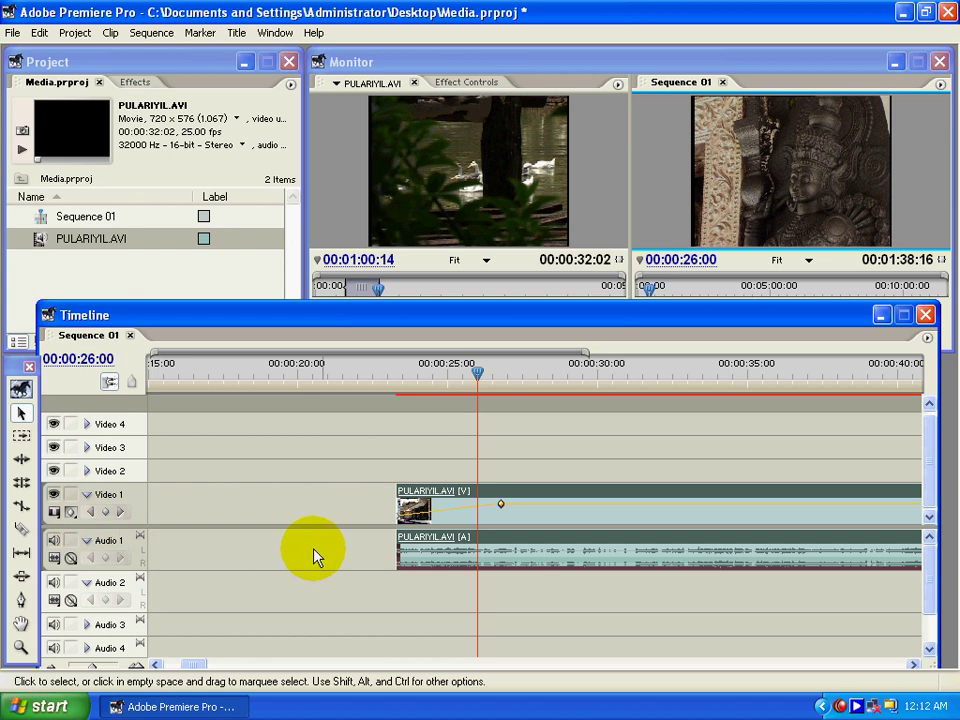
pyautogui.click(92, 512)
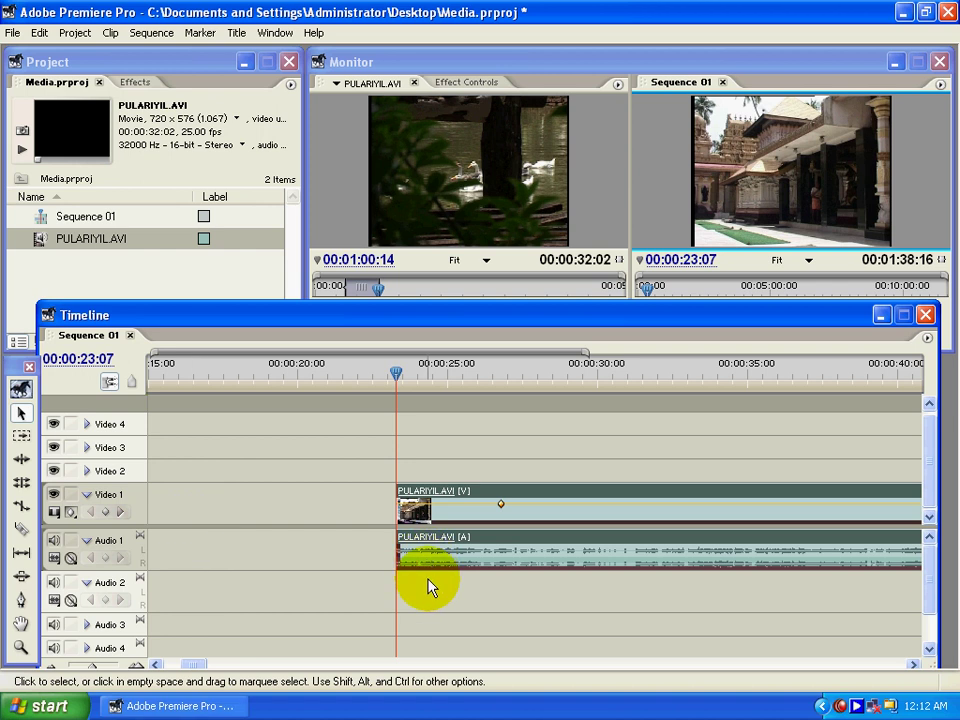
# - Show the clip keyframes on the Audio 1 track
pyautogui.click(71, 558)
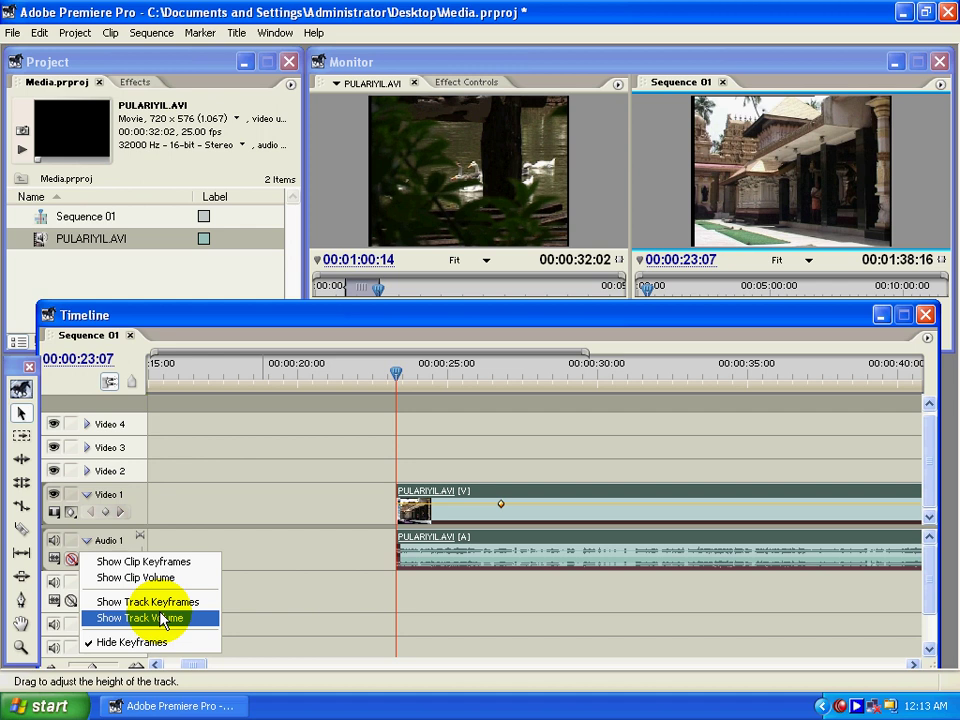
pyautogui.click(157, 563)
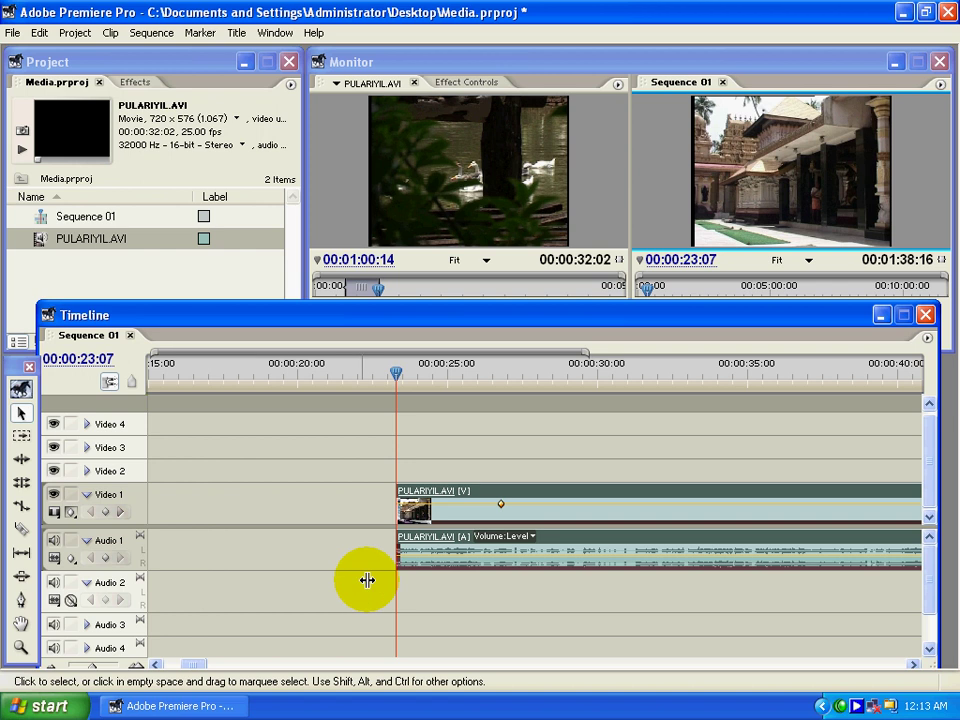
# - Add volume keyframes to the Audio 1 clip at its start (00:00:23:07) and at 00:00:24:06
pyautogui.click(913, 666)
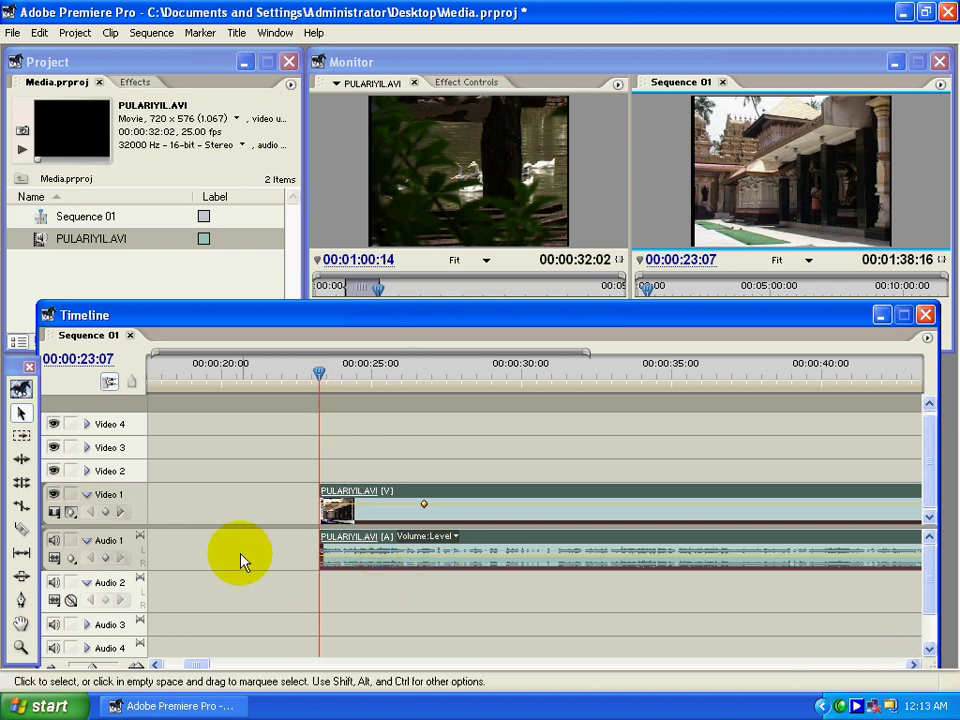
pyautogui.click(395, 376)
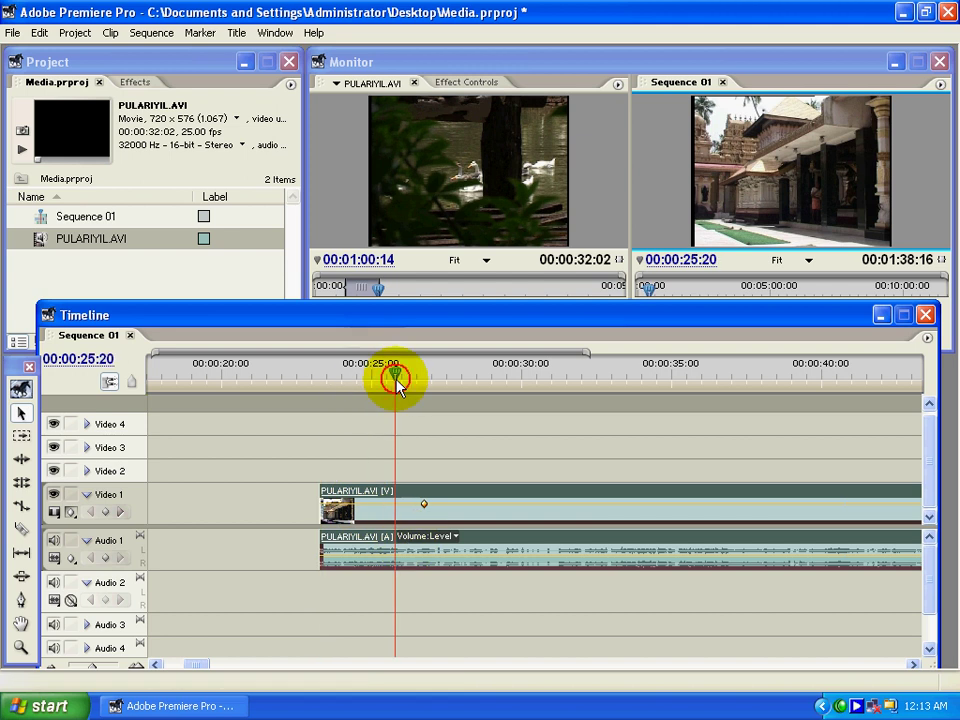
pyautogui.press('pageup')
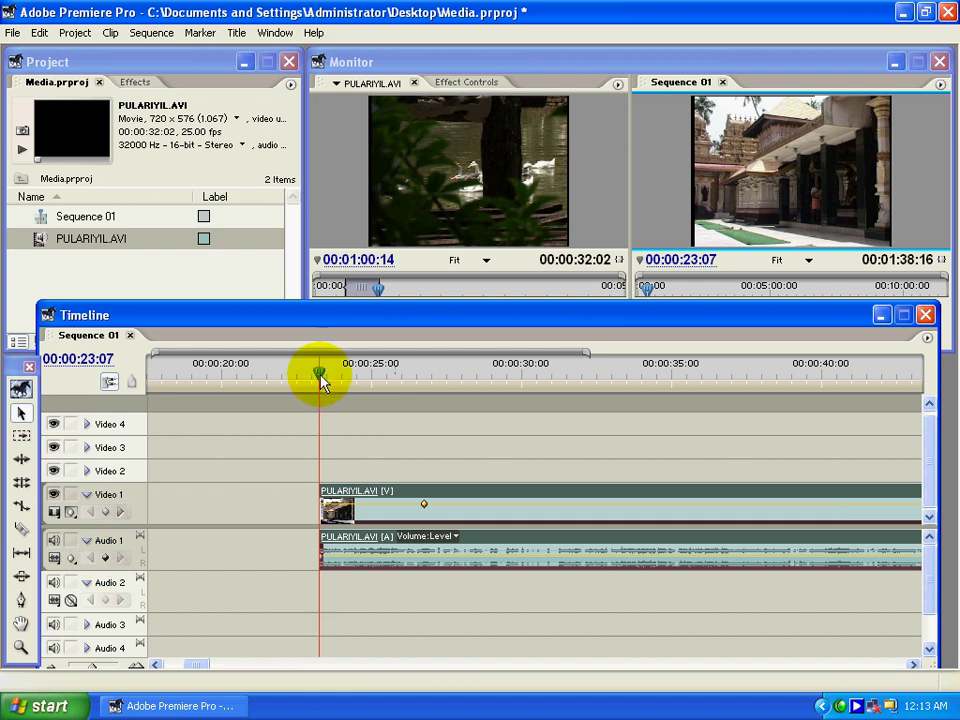
pyautogui.moveTo(321, 374); pyautogui.dragTo(348, 374)
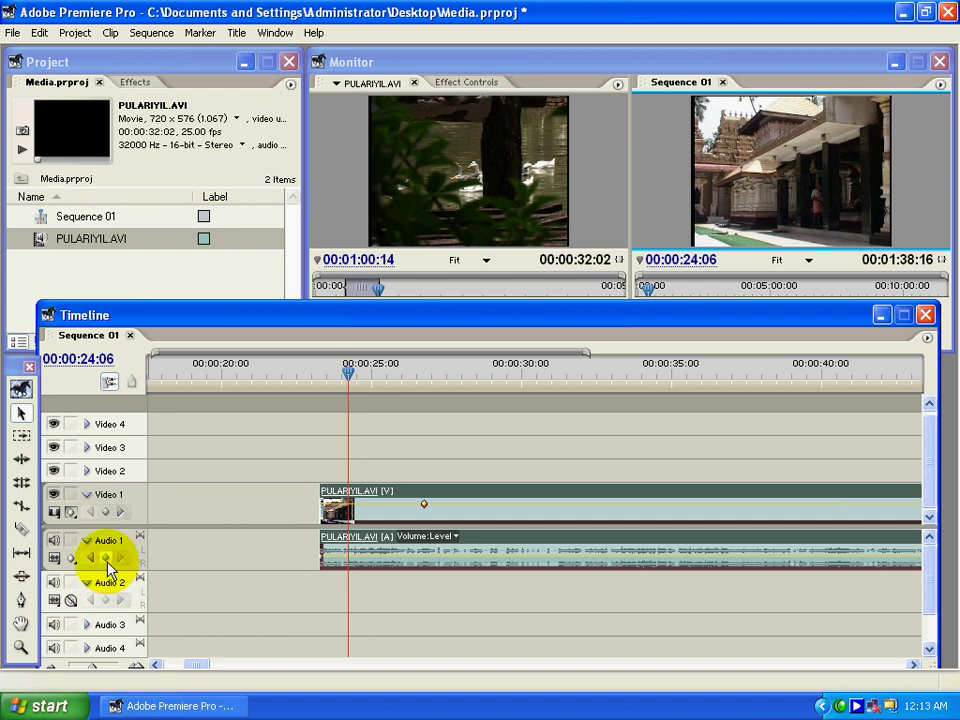
pyautogui.click(106, 557)
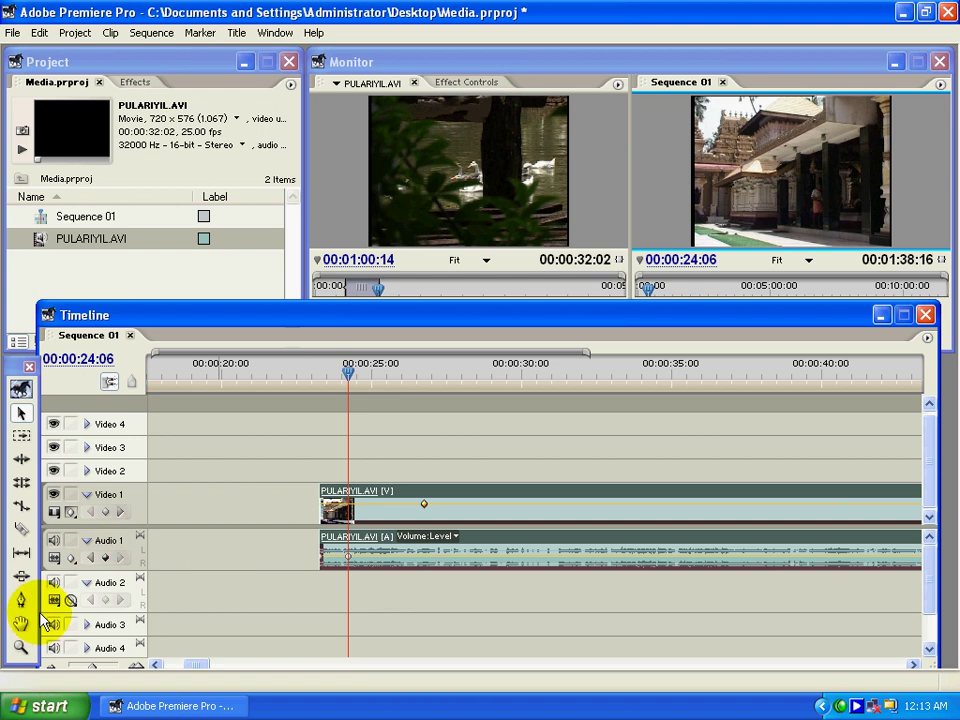
# - Lower the Audio 1 clip's first volume keyframe to create an audio fade-in
pyautogui.click(20, 647)
pyautogui.click(371, 576)
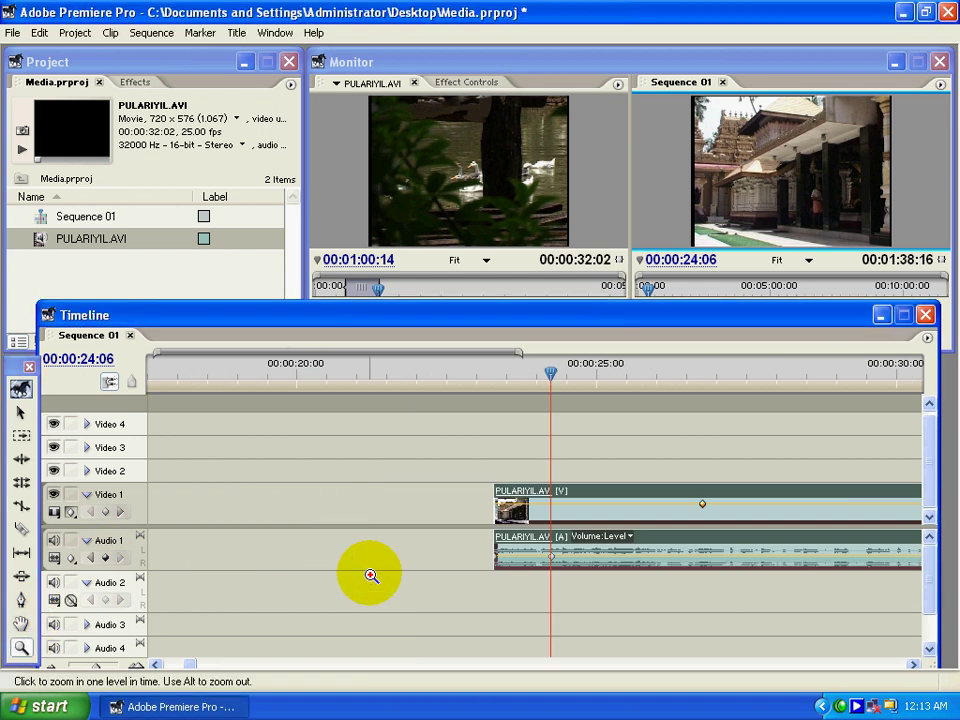
pyautogui.click(20, 412)
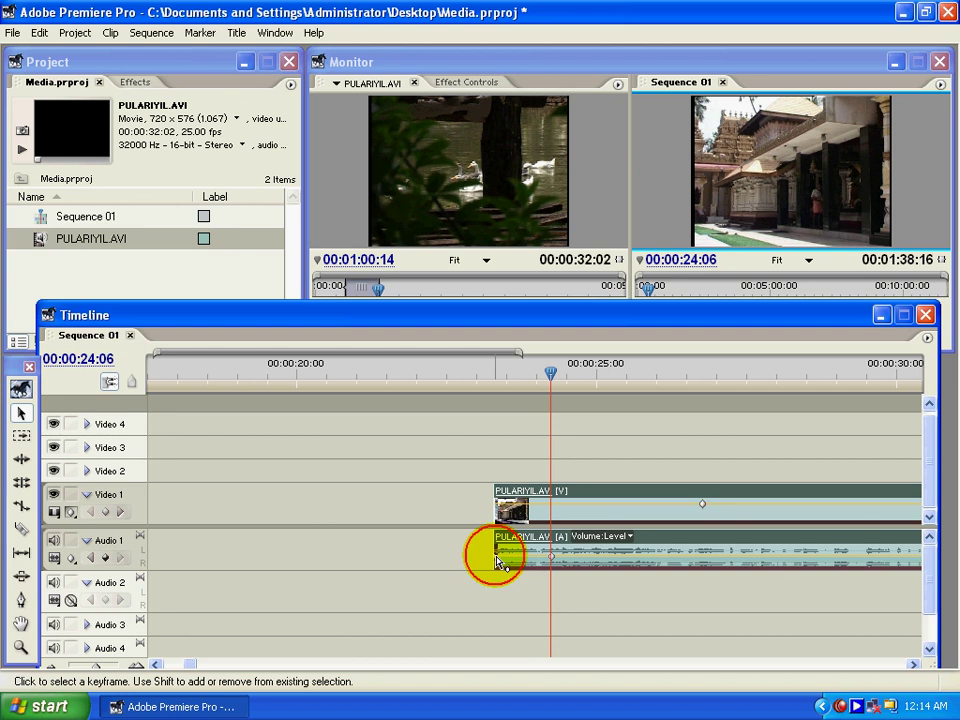
pyautogui.moveTo(498, 562); pyautogui.dragTo(499, 596)
# - Play the sequence from just before the clip's start to preview the audio fade-in, and place the playhead at 00:00:24:22
pyautogui.moveTo(491, 379); pyautogui.dragTo(492, 379)
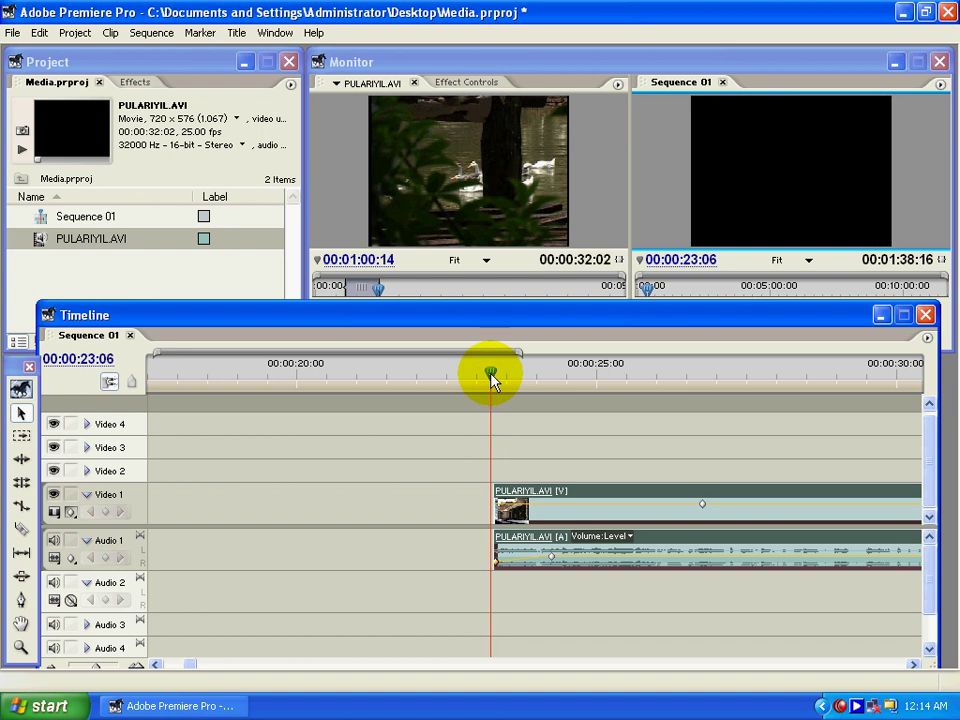
pyautogui.press('space')
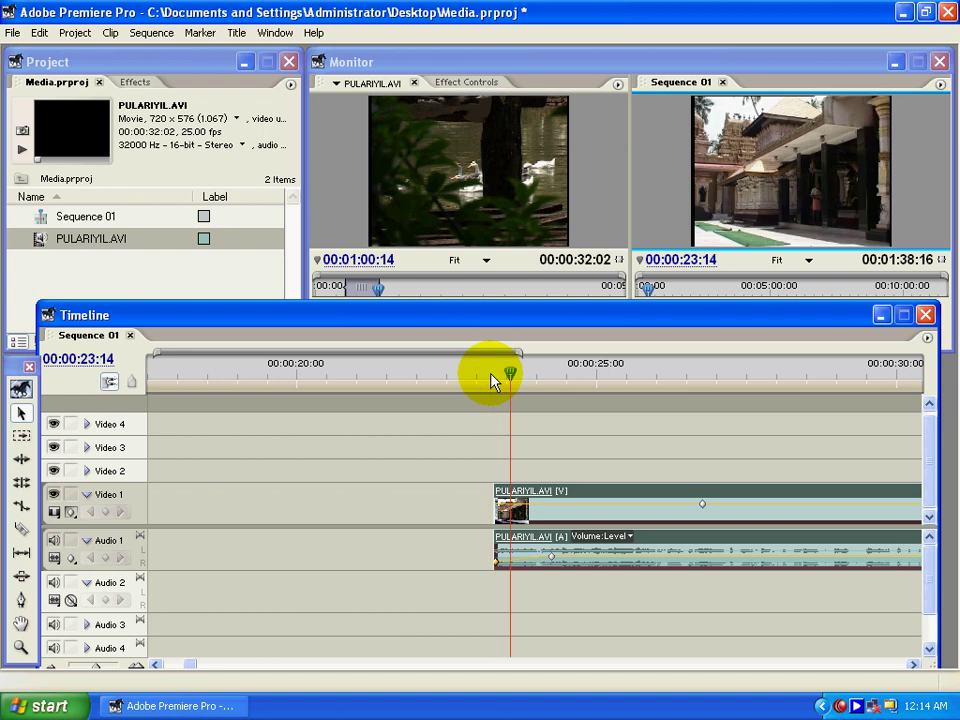
pyautogui.click(591, 381)
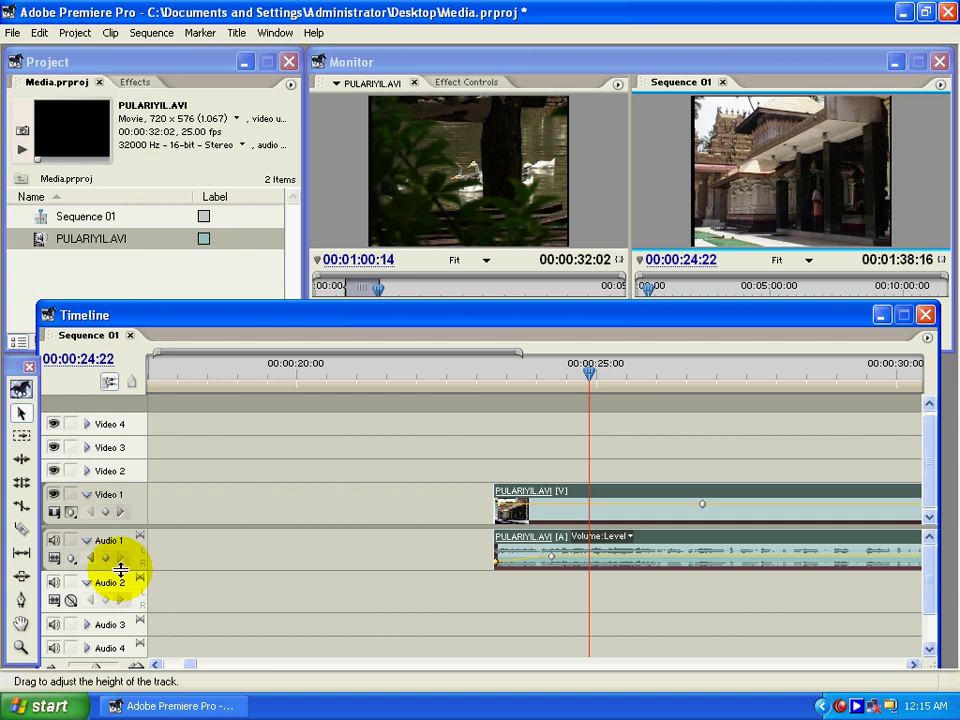
# - Increase the height of the Audio 1 track and return to its second volume keyframe at 00:00:24:06
pyautogui.moveTo(120, 569); pyautogui.dragTo(118, 625)
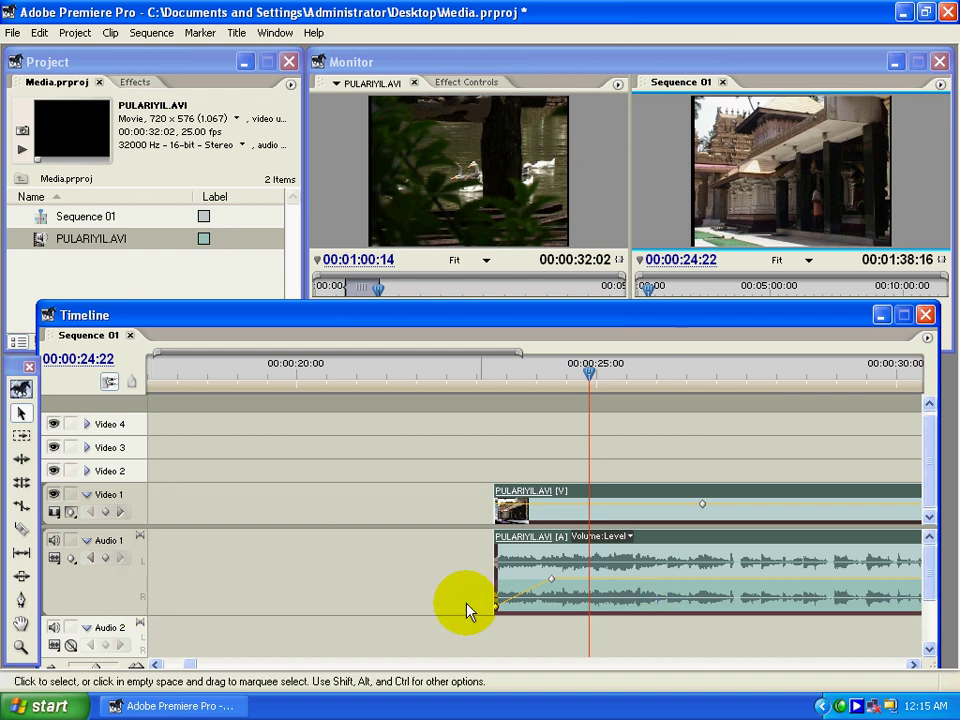
pyautogui.click(92, 558)
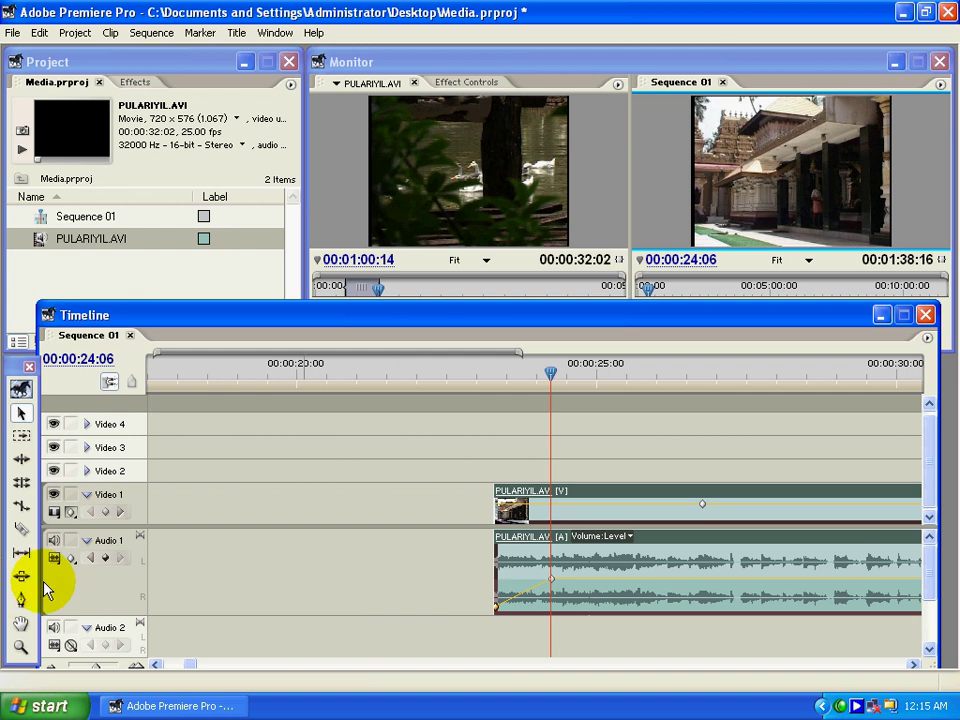
# - Remove the Audio 1 clip's first volume keyframe at 00:00:23:07, and lower the clip's whole volume level with the Pen tool
pyautogui.click(88, 560)
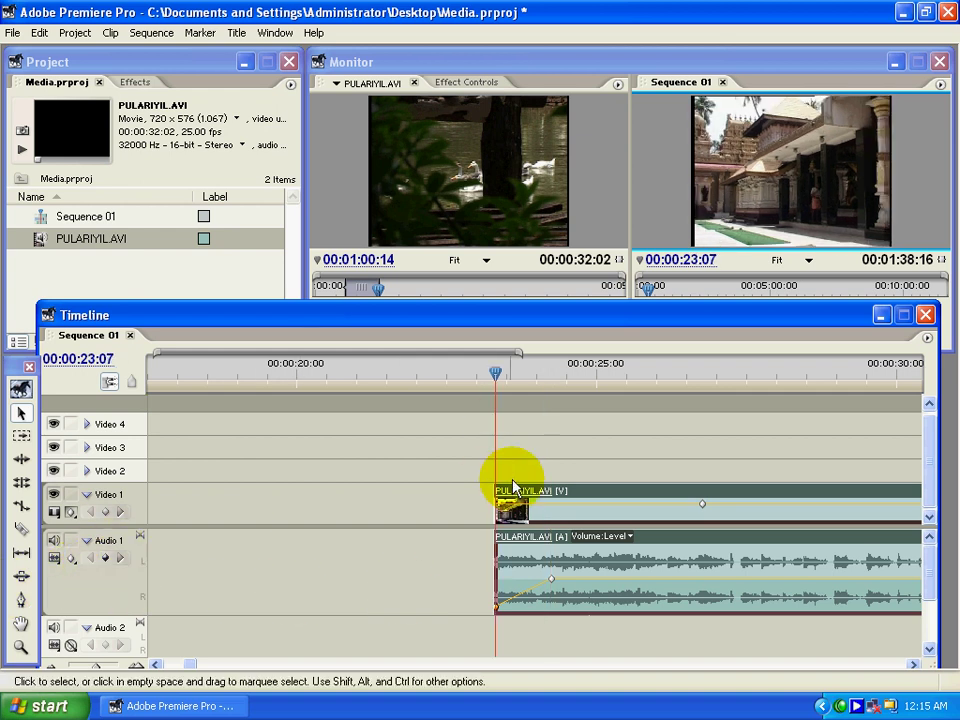
pyautogui.click(105, 558)
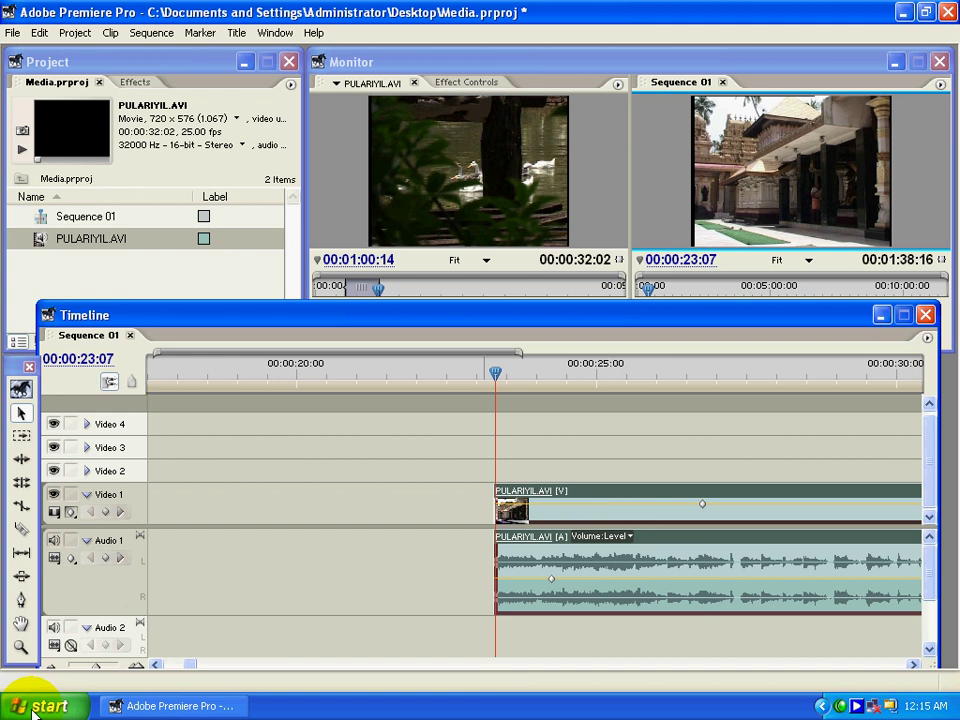
pyautogui.moveTo(180, 665); pyautogui.dragTo(193, 668)
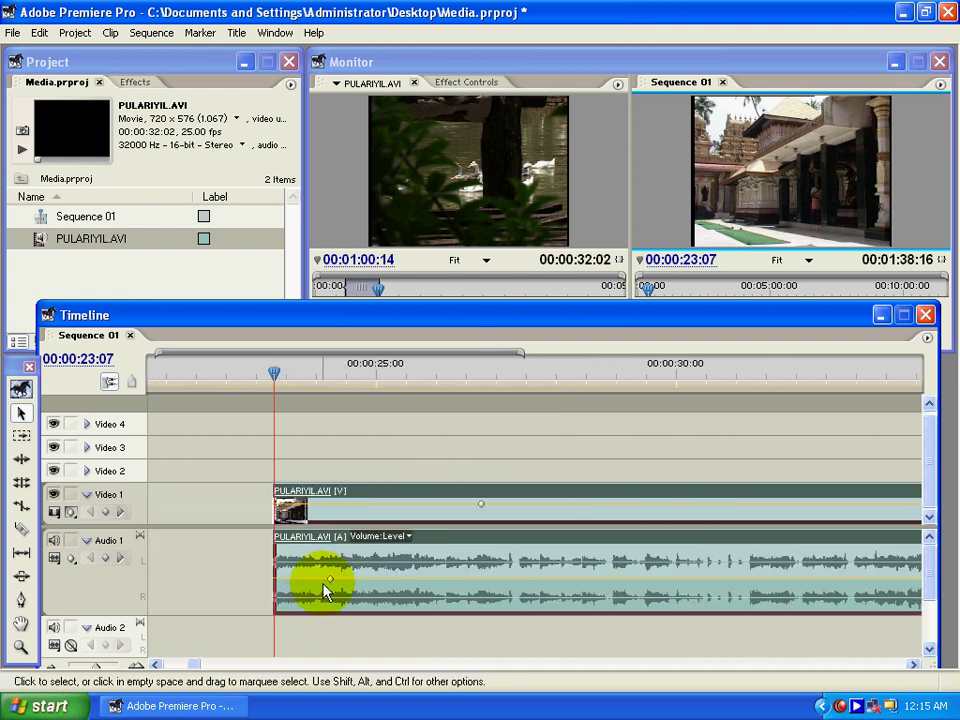
pyautogui.click(20, 599)
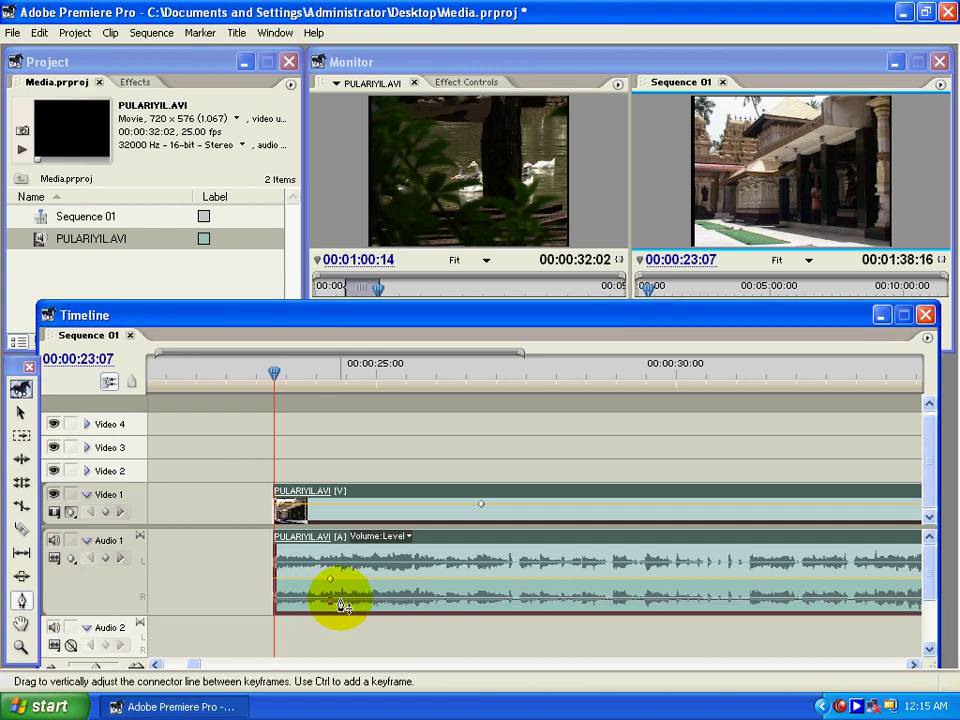
pyautogui.moveTo(342, 606); pyautogui.dragTo(322, 605)
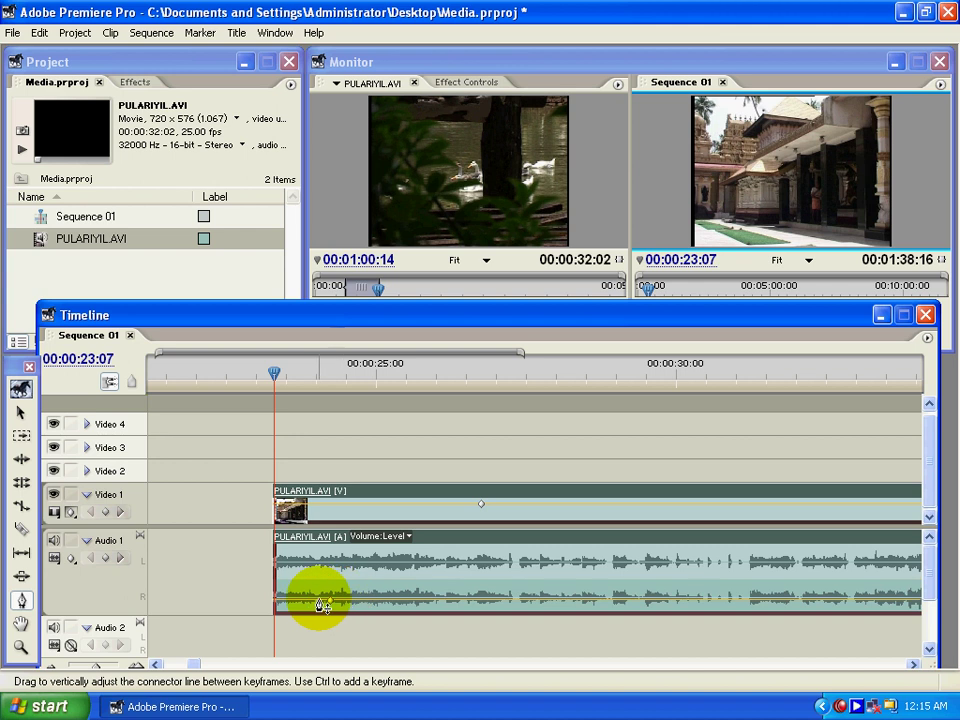
pyautogui.press('space')
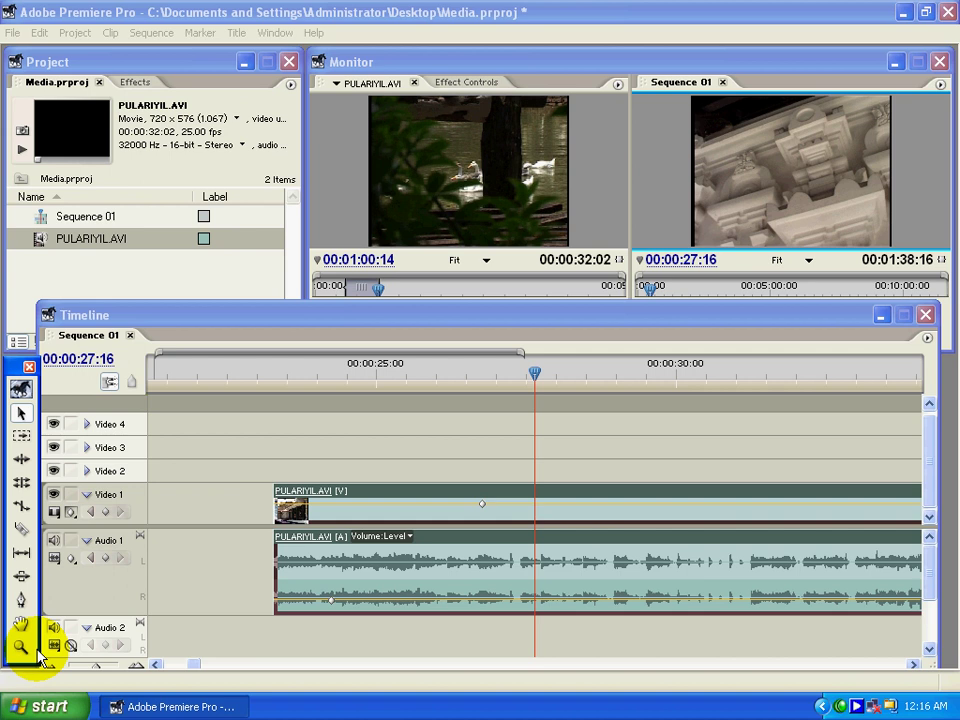
# - Zoom the timeline out and in around the clip, and raise the Timeline window to expose and adjust its zoom slider
pyautogui.press('-')
pyautogui.press('-')
pyautogui.press('-')
pyautogui.press('-')
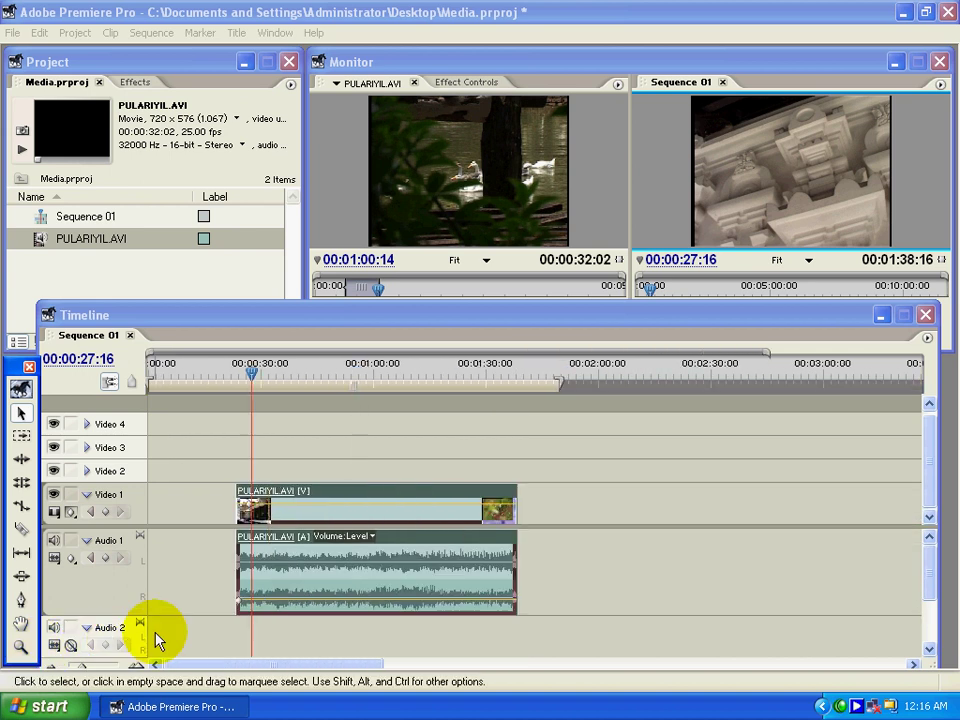
pyautogui.press('=')
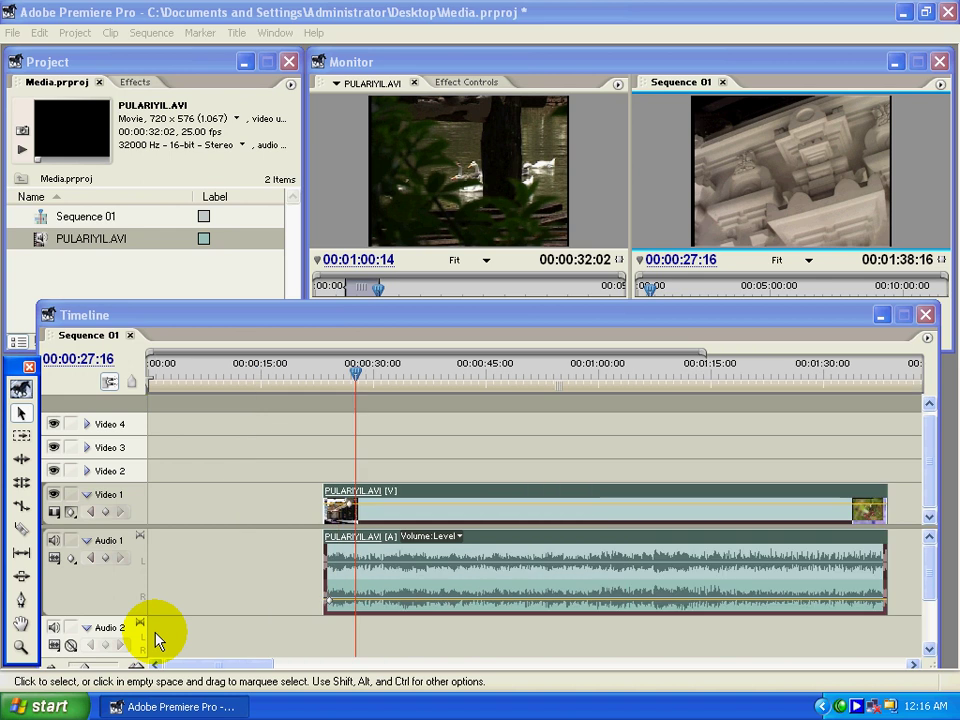
pyautogui.press('=')
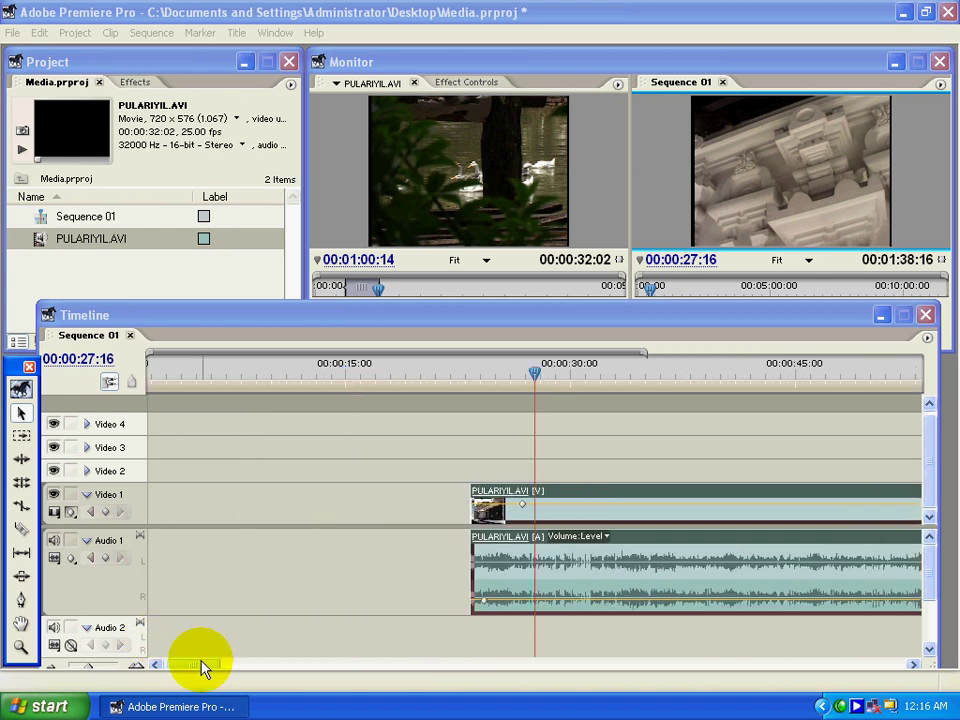
pyautogui.press('-')
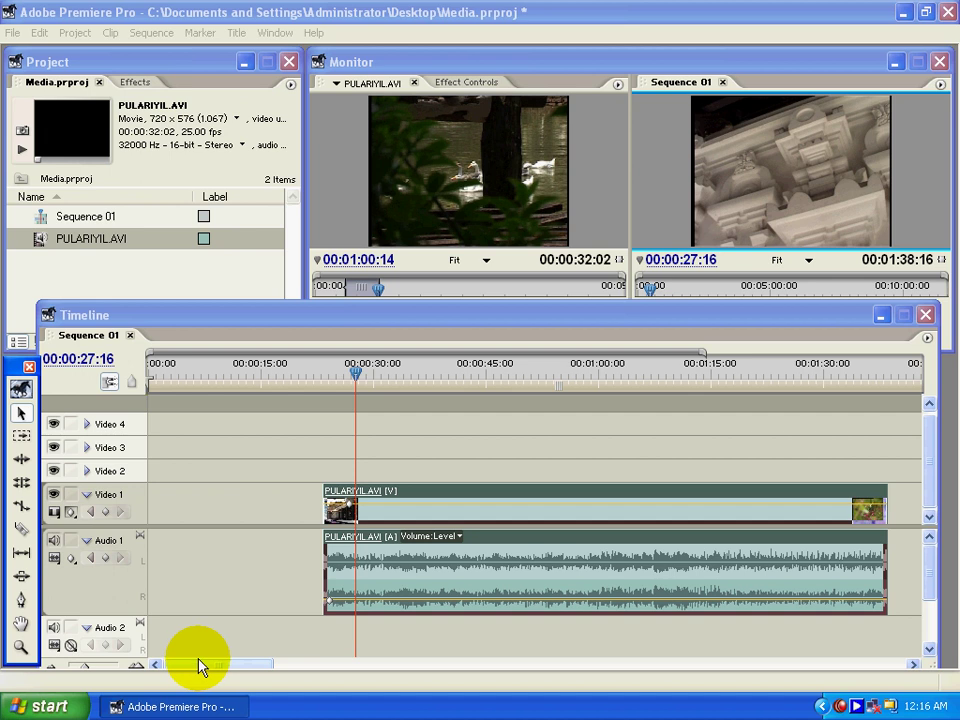
pyautogui.press('-')
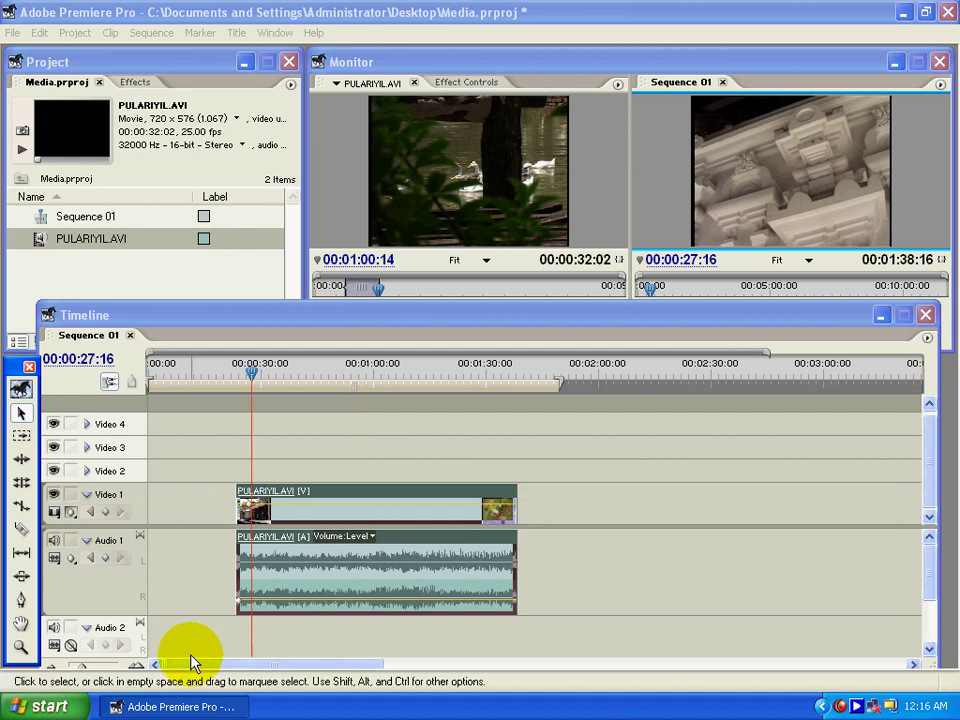
pyautogui.moveTo(109, 317); pyautogui.dragTo(112, 304)
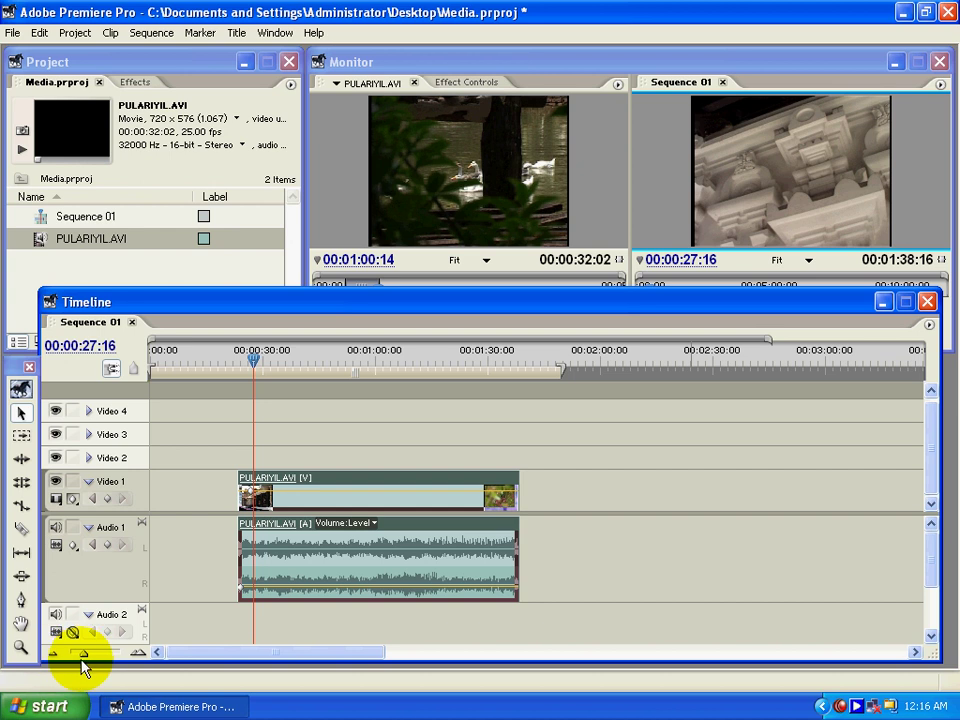
pyautogui.moveTo(83, 658); pyautogui.dragTo(88, 662)
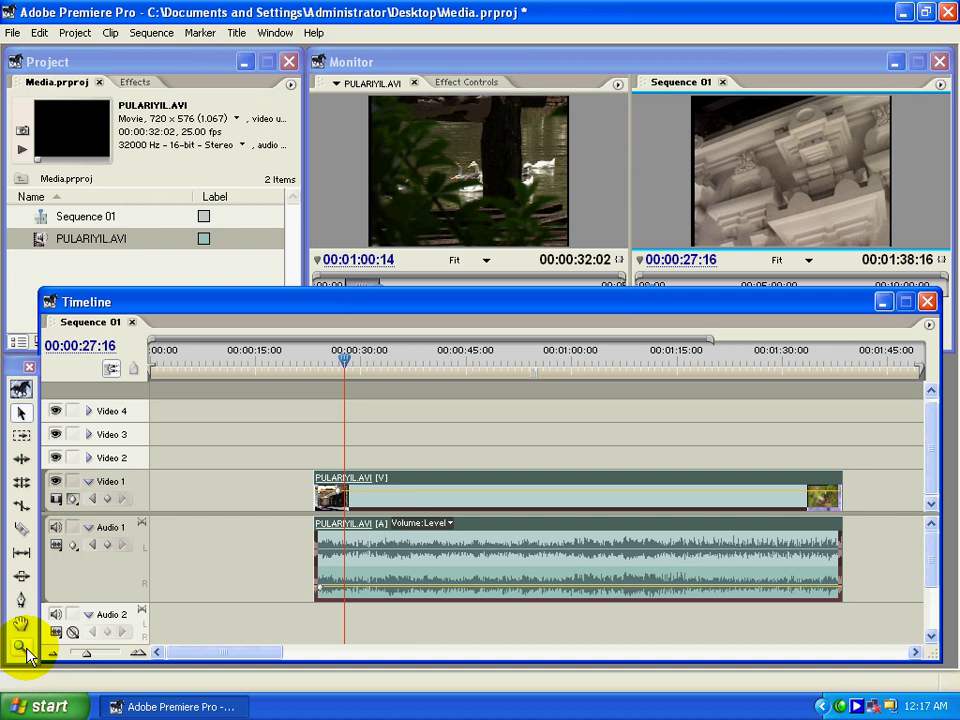
# - Unlink the timeline clip's audio and video, and select each part on its own to check the separation
pyautogui.press('v')
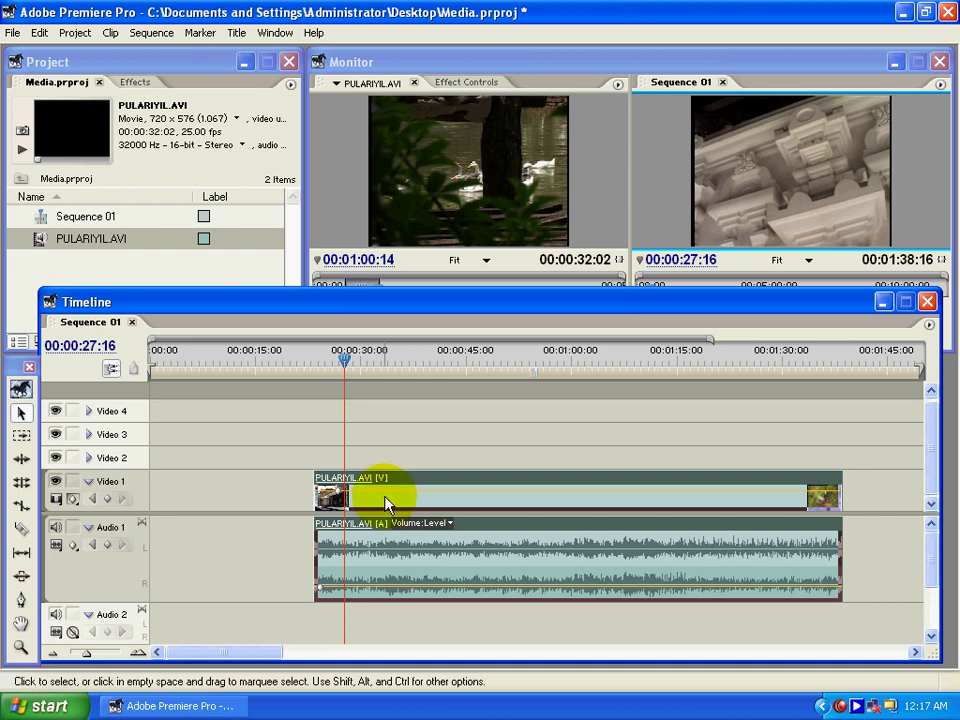
pyautogui.rightClick(388, 501)
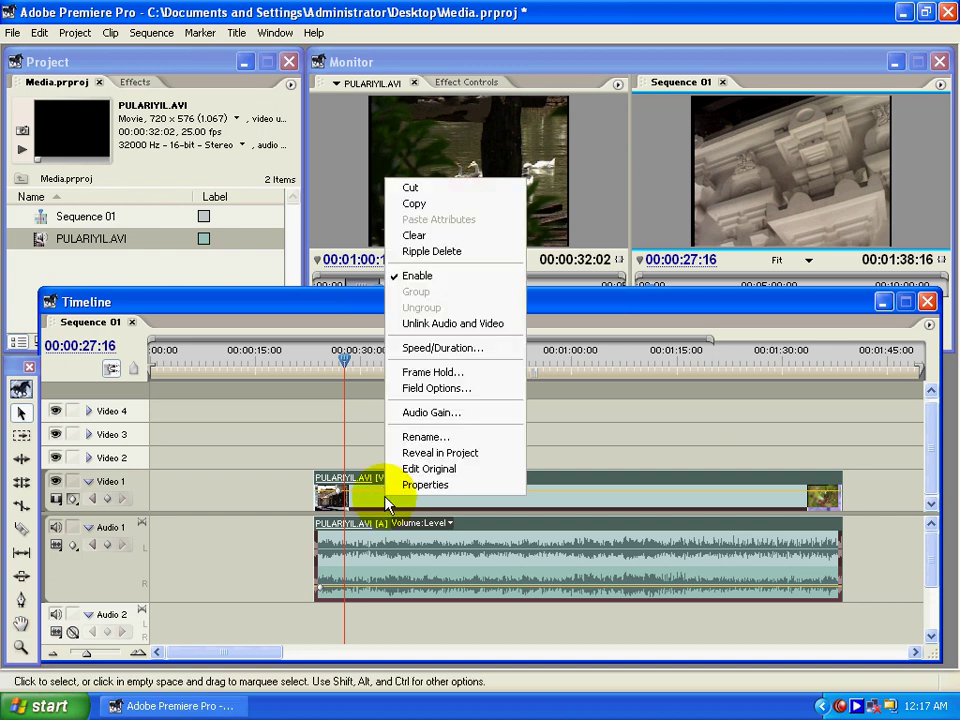
pyautogui.click(440, 324)
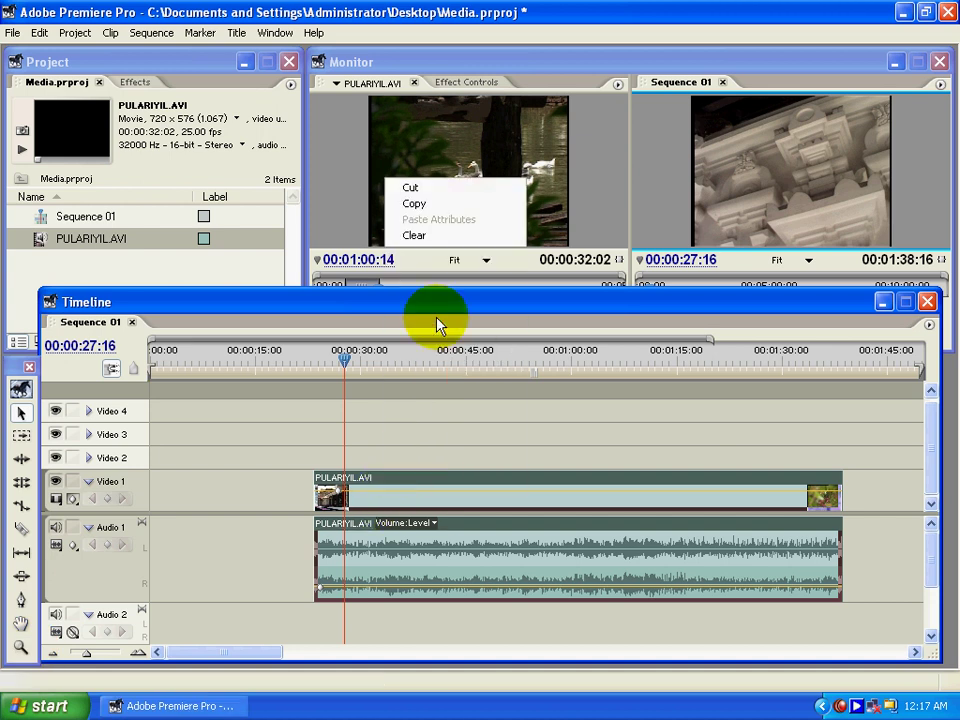
pyautogui.click(244, 568)
pyautogui.click(340, 492)
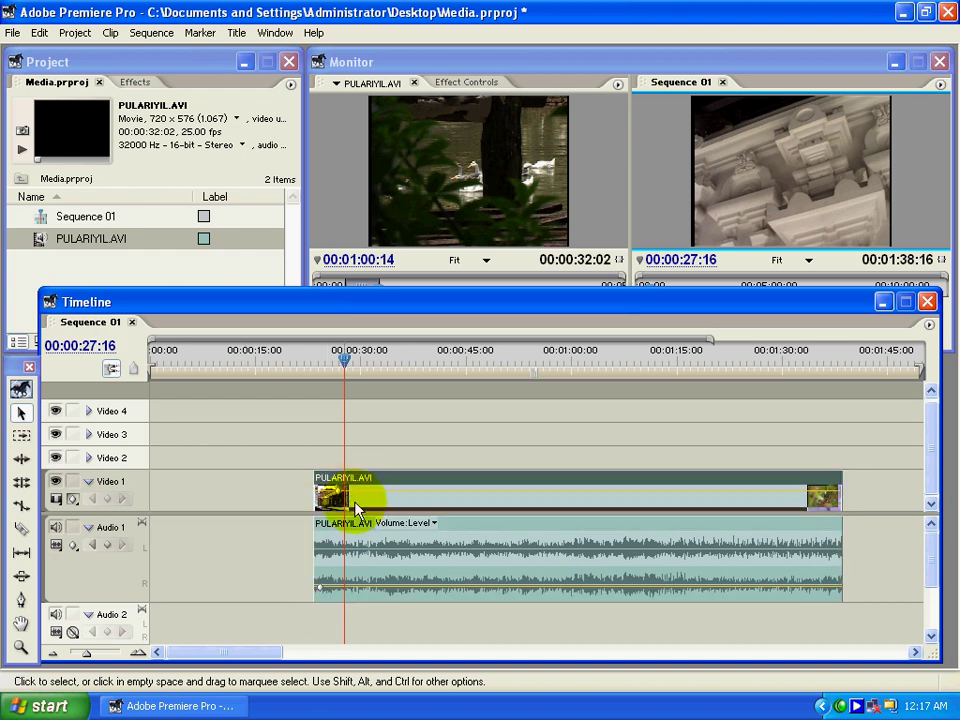
pyautogui.click(352, 534)
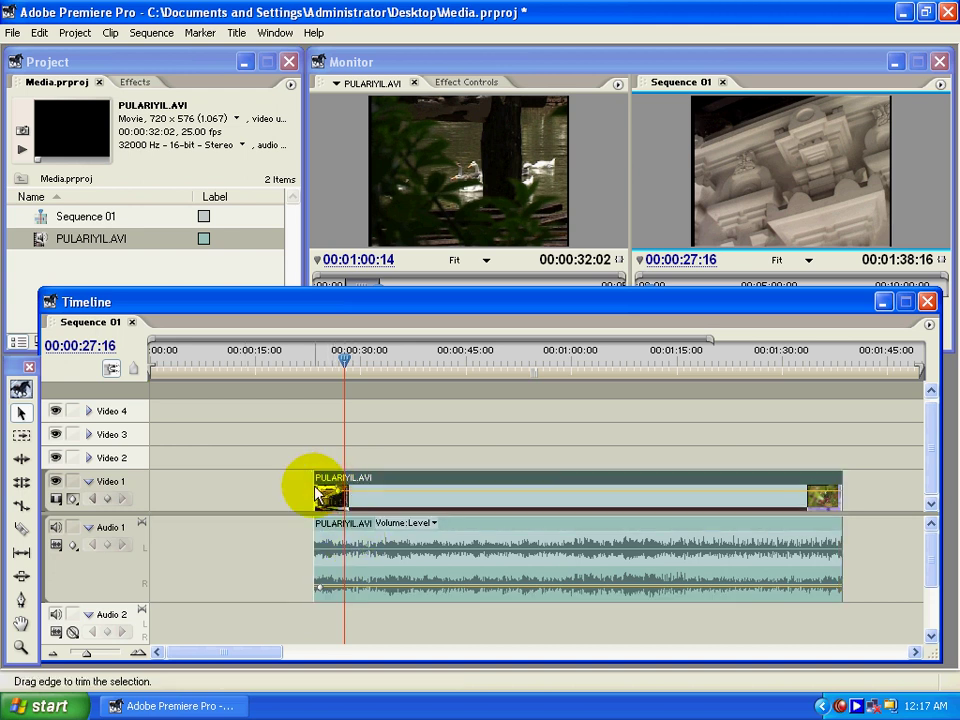
pyautogui.click(445, 497)
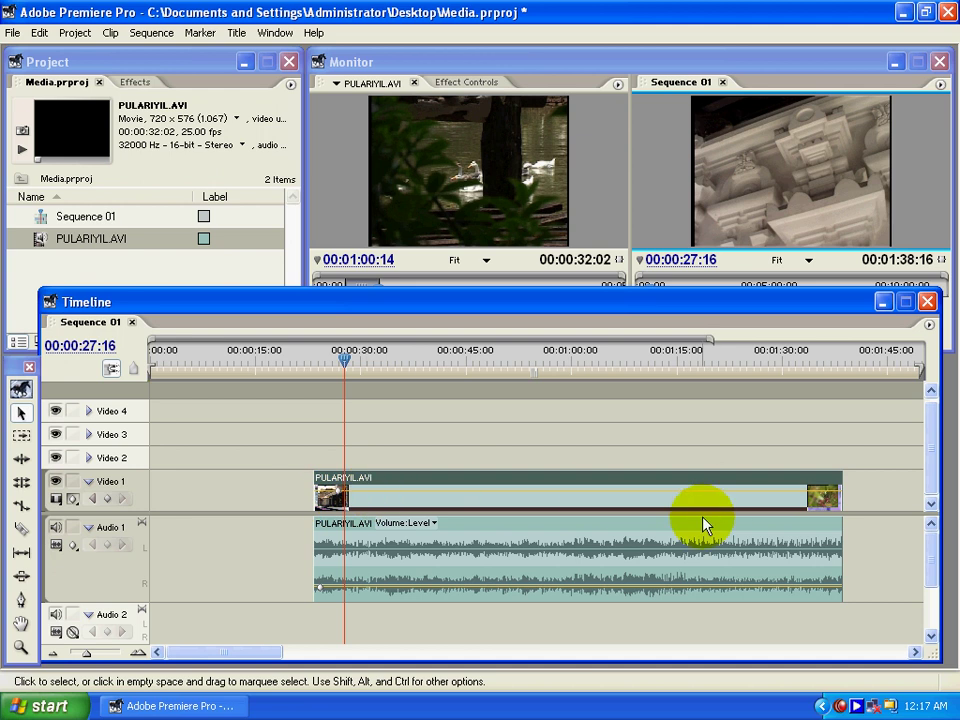
# - Select everything on the Audio 1 track with the Track Select tool, and return to the Selection tool
pyautogui.click(21, 435)
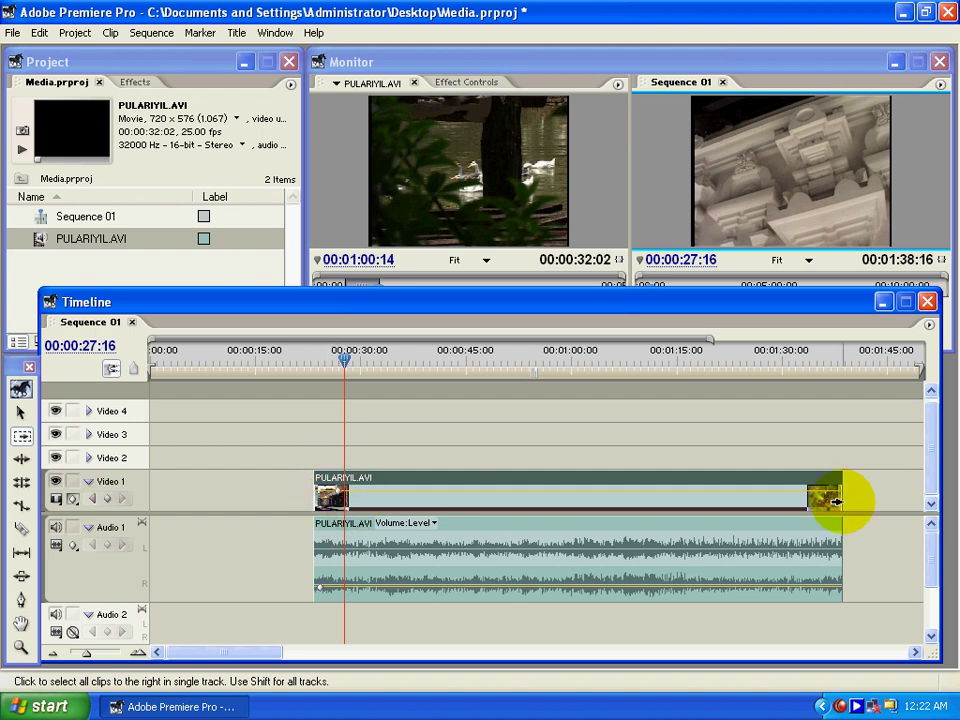
pyautogui.click(329, 556)
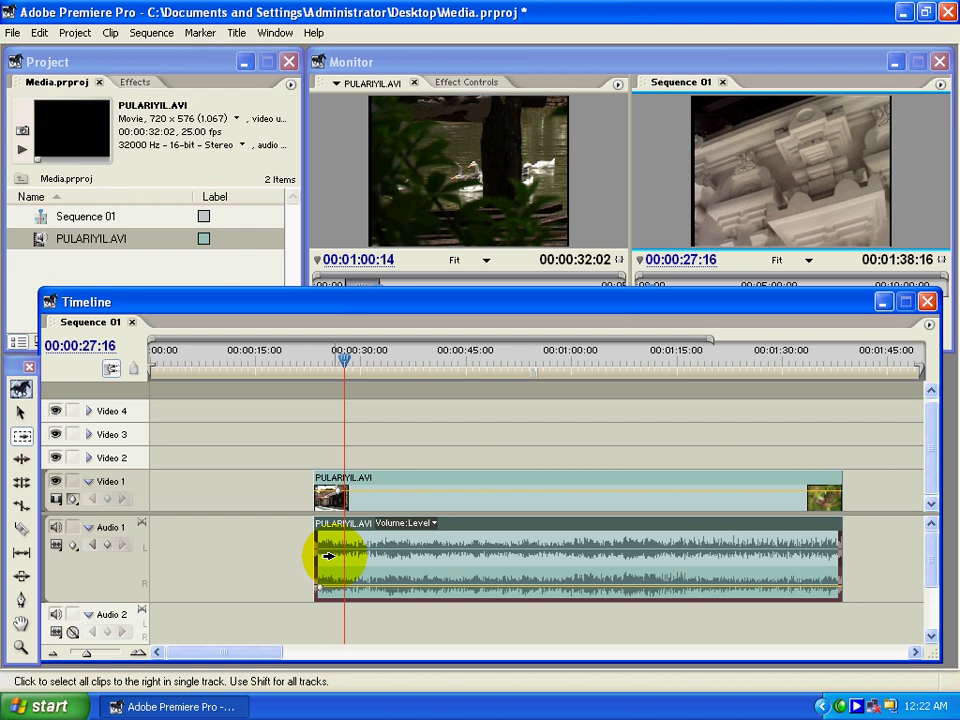
pyautogui.click(20, 412)
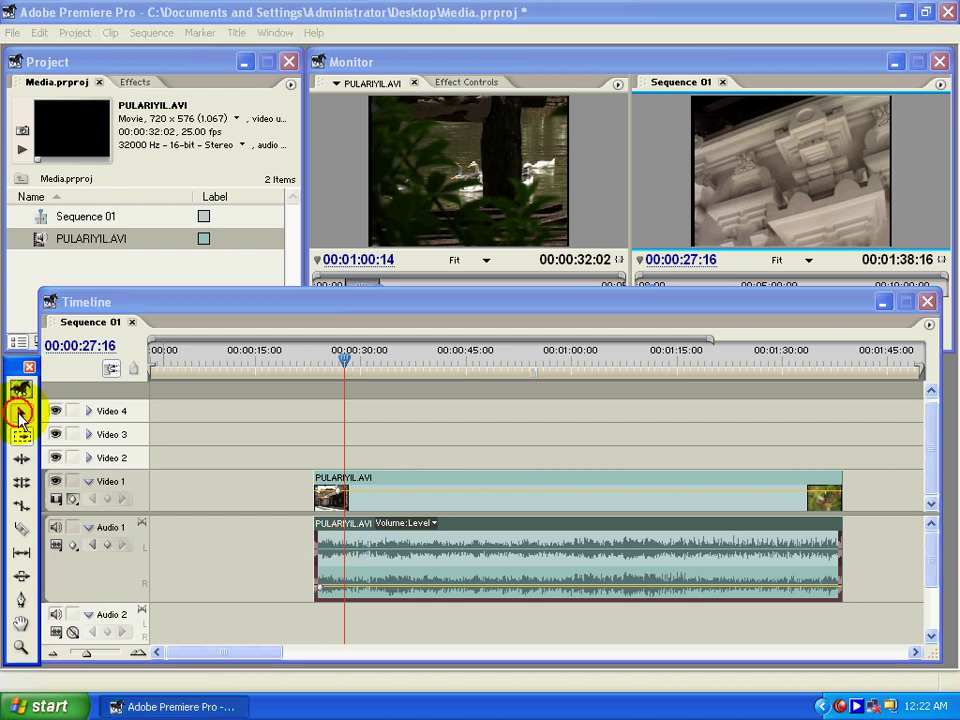
# - Clear the PULARIYIL.AVI source clip's In and Out points, and mark a new range from 00:01:40:16 to 00:02:30:13
pyautogui.press('-')
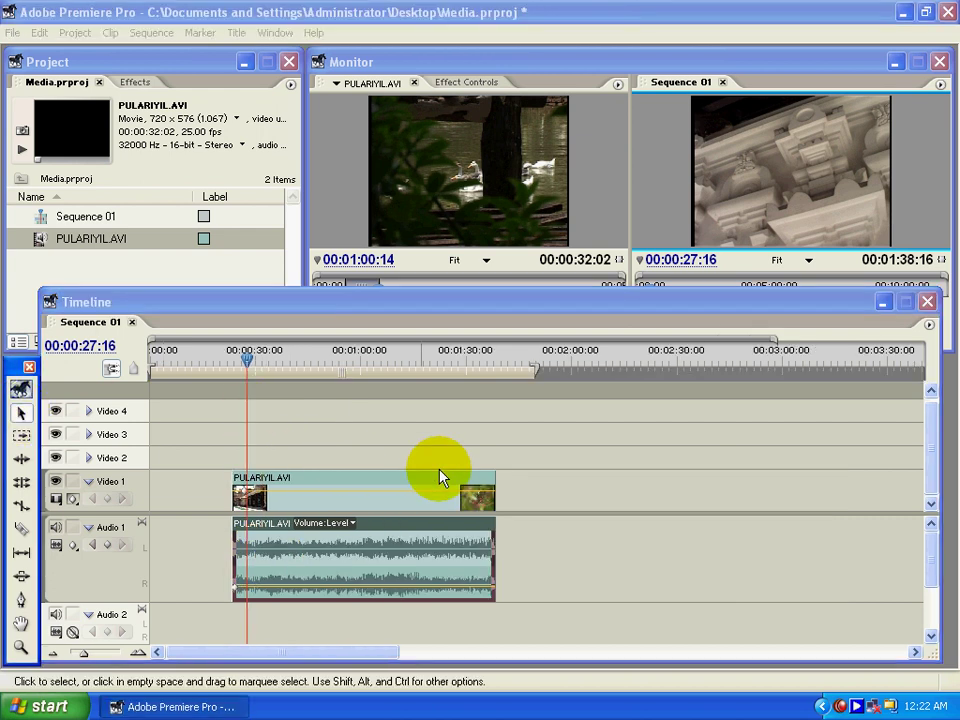
pyautogui.click(392, 63)
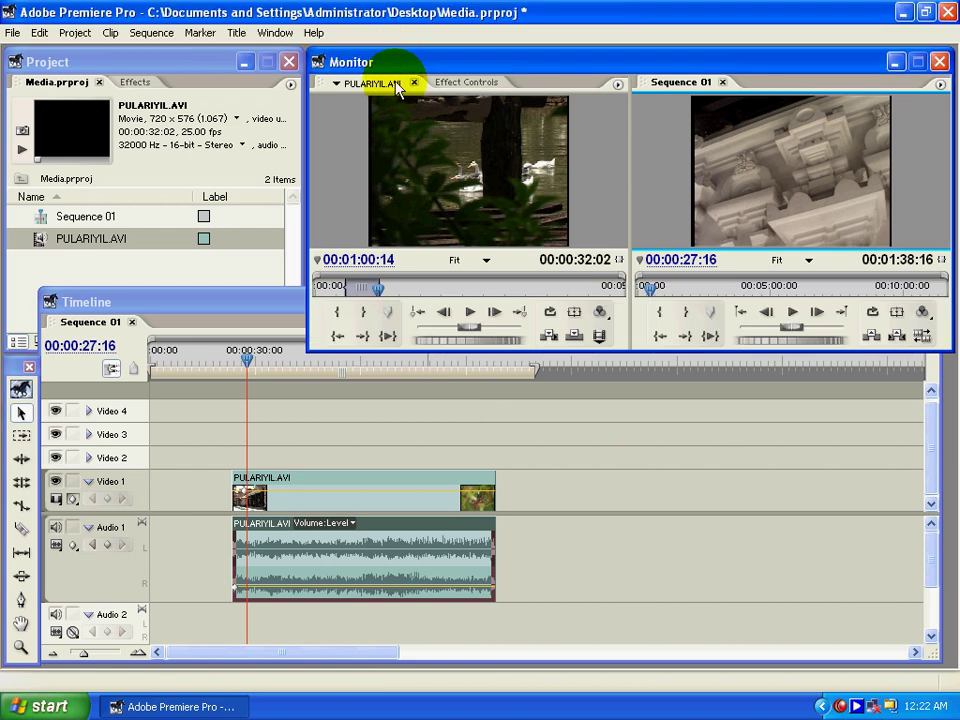
pyautogui.moveTo(400, 290); pyautogui.dragTo(421, 298)
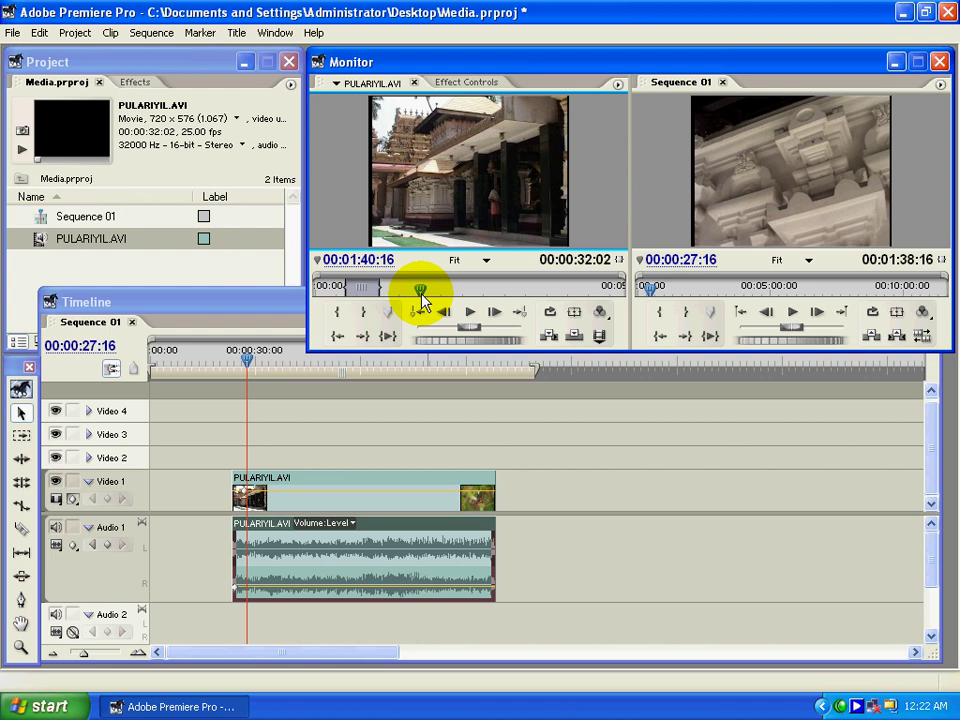
pyautogui.press('g')
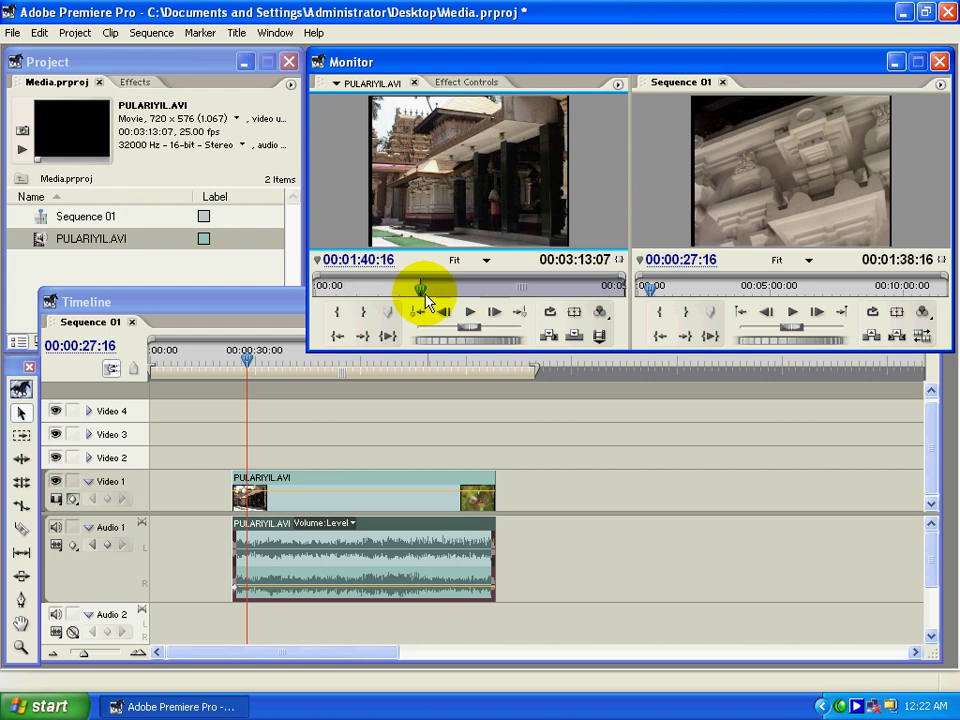
pyautogui.moveTo(424, 293); pyautogui.dragTo(478, 300)
pyautogui.press('o')
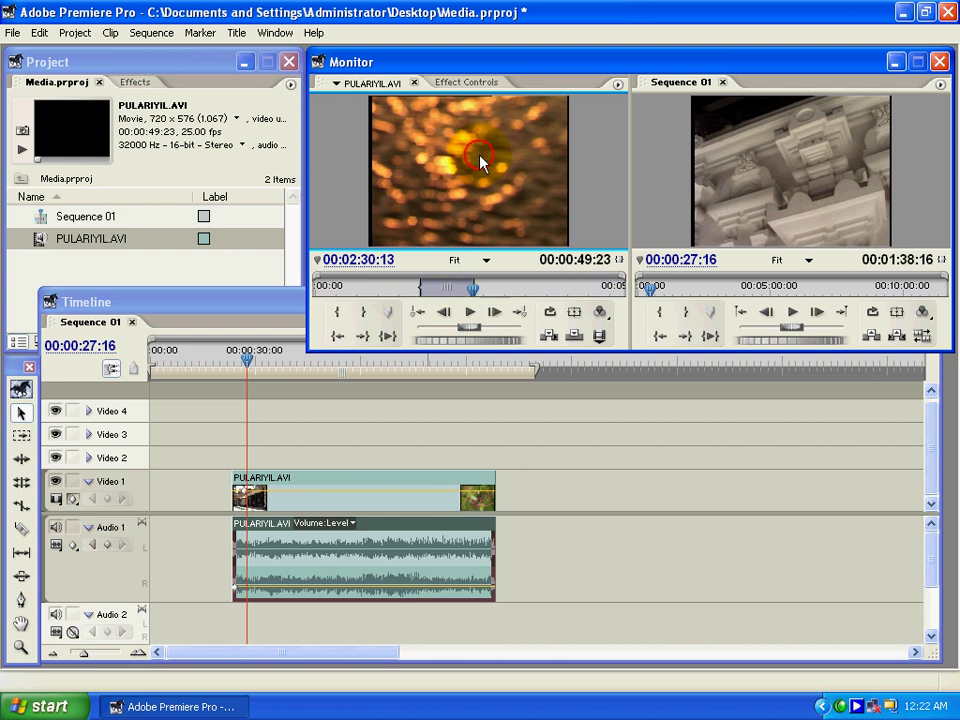
# - Place the marked source range on Video 1 and Audio 1 with a gap after the first clip, and scrub through both clips
pyautogui.moveTo(480, 160); pyautogui.dragTo(593, 528)
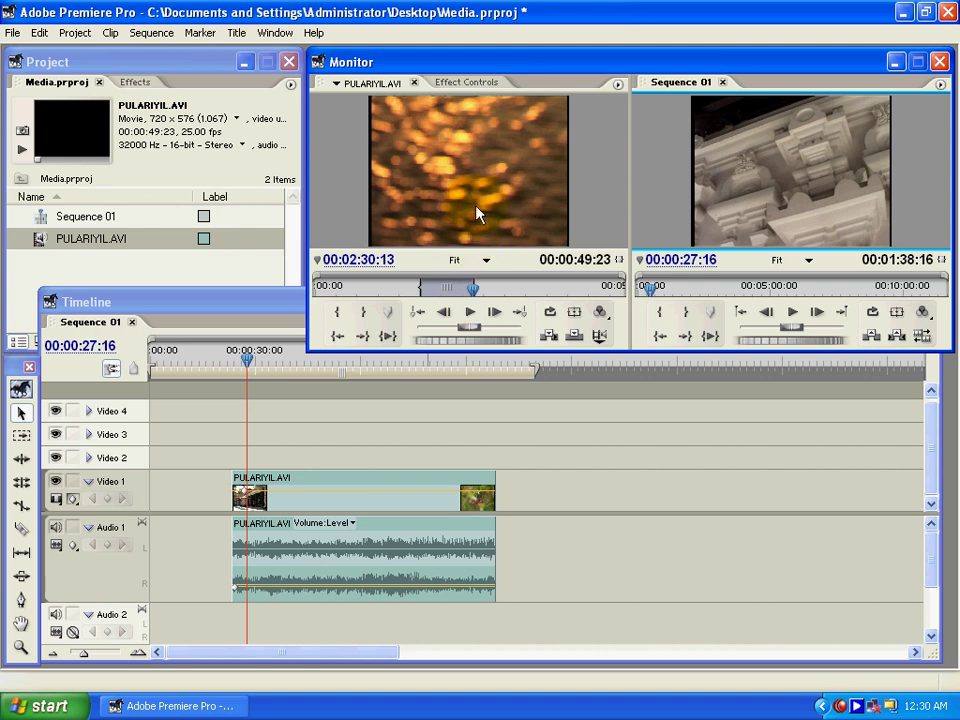
pyautogui.moveTo(466, 178); pyautogui.dragTo(551, 490)
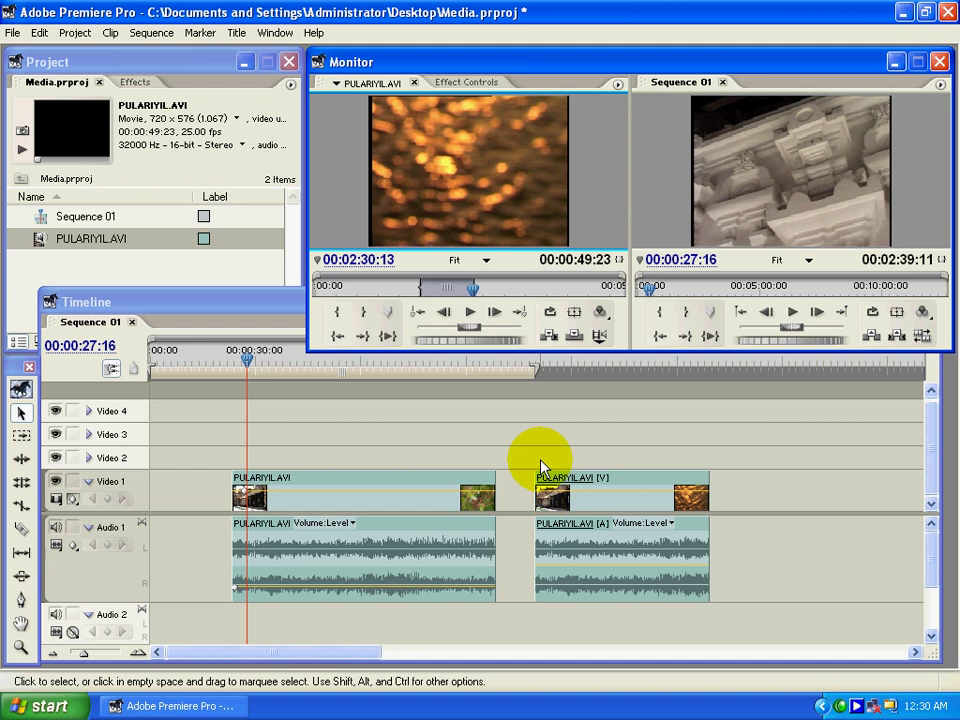
pyautogui.click(568, 370)
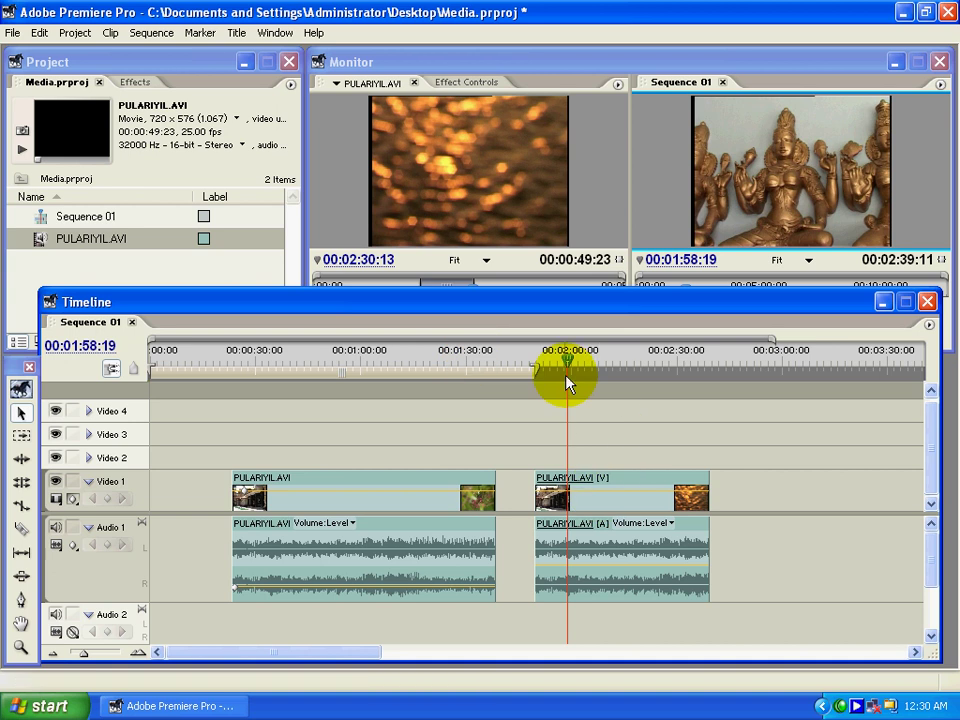
pyautogui.moveTo(568, 364); pyautogui.dragTo(592, 386)
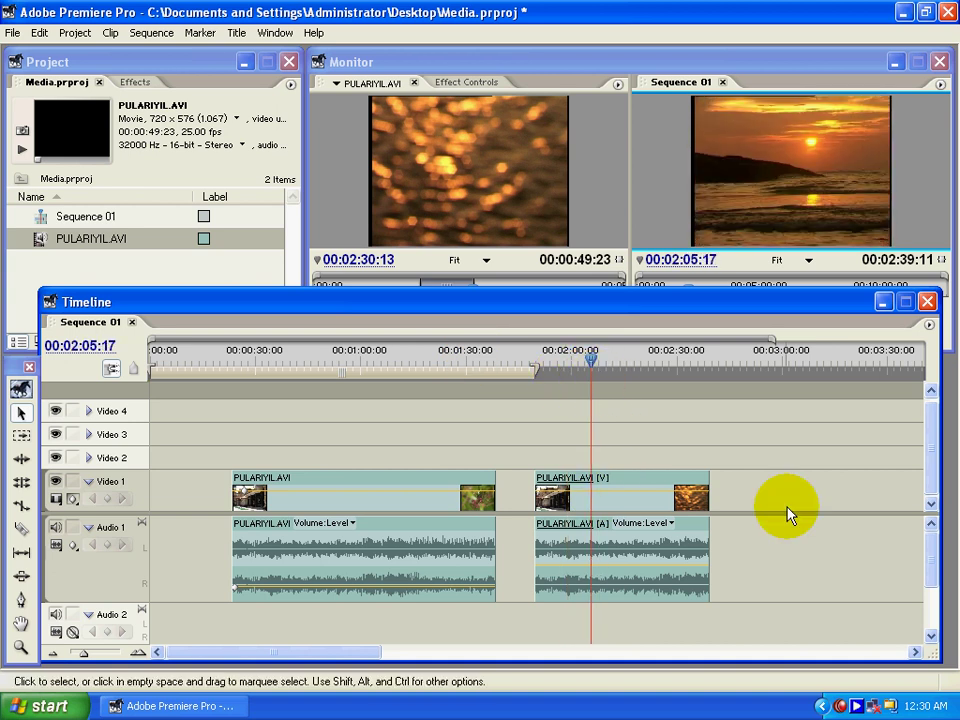
pyautogui.click(476, 491)
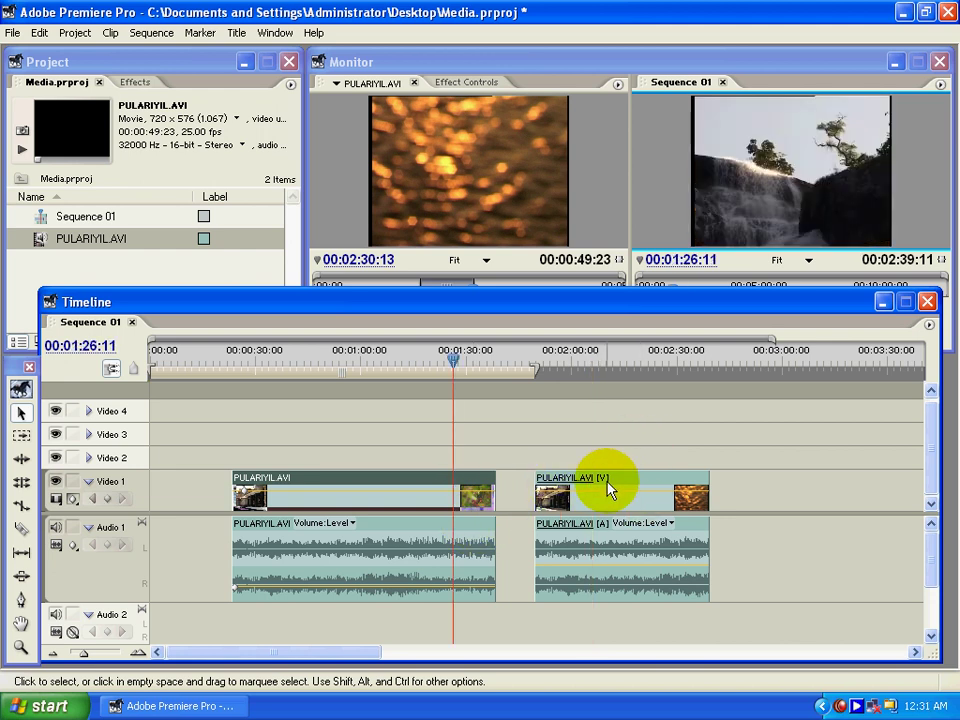
# - Snap the second clip against the first clip's end at 00:01:38:16, and with snapping off shift it away to leave a small gap
pyautogui.moveTo(597, 490); pyautogui.dragTo(566, 494)
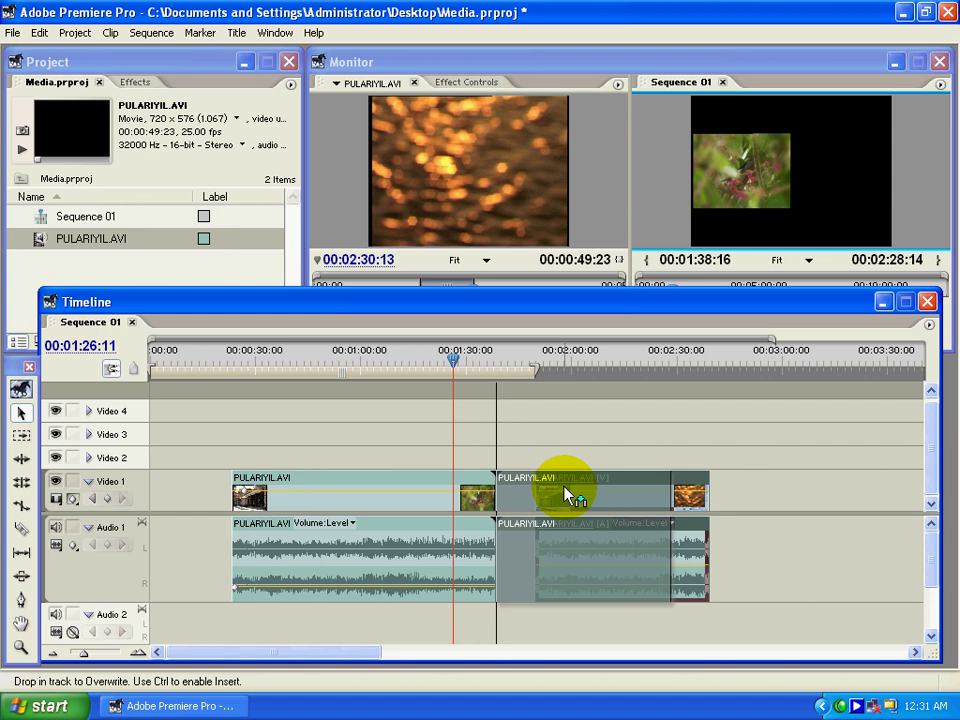
pyautogui.moveTo(568, 493); pyautogui.dragTo(568, 493)
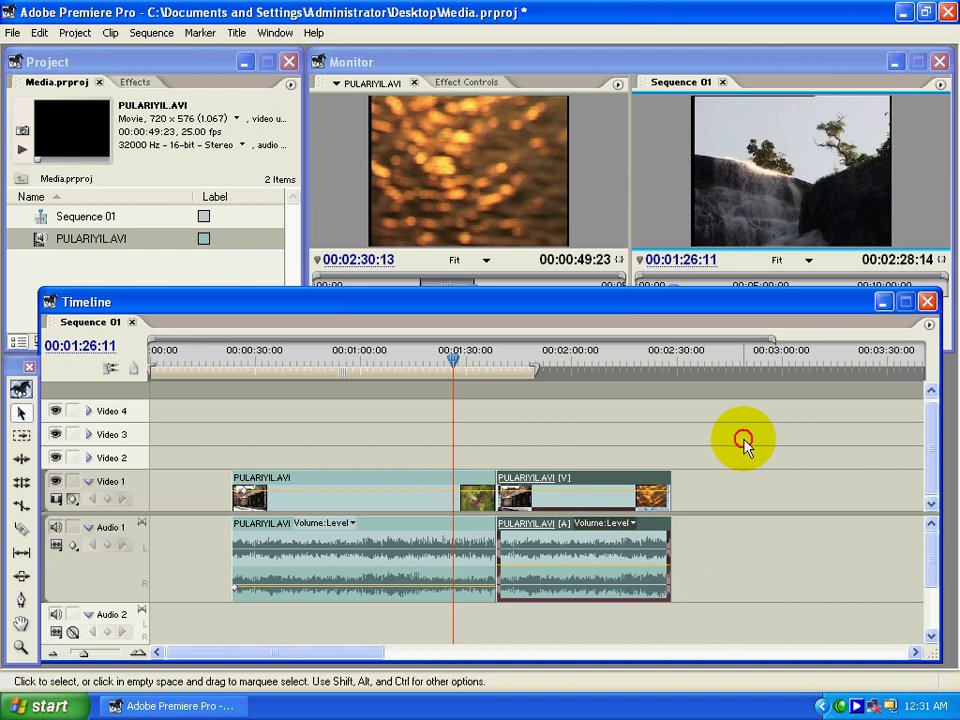
pyautogui.moveTo(744, 444); pyautogui.dragTo(583, 615)
pyautogui.moveTo(579, 484)
pyautogui.mouseDown()
pyautogui.moveTo(606, 476)
pyautogui.moveTo(575, 490)
pyautogui.moveTo(590, 491)
pyautogui.mouseUp()
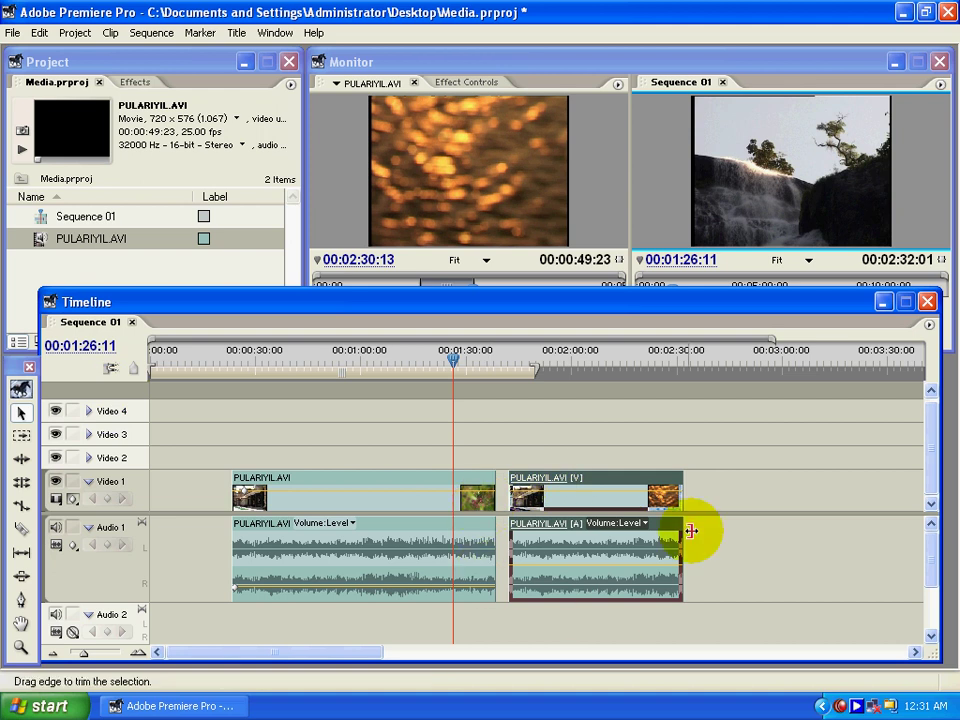
# - Turn snapping on and snap the second clip against the first clip's end at 00:01:38:16
pyautogui.click(112, 369)
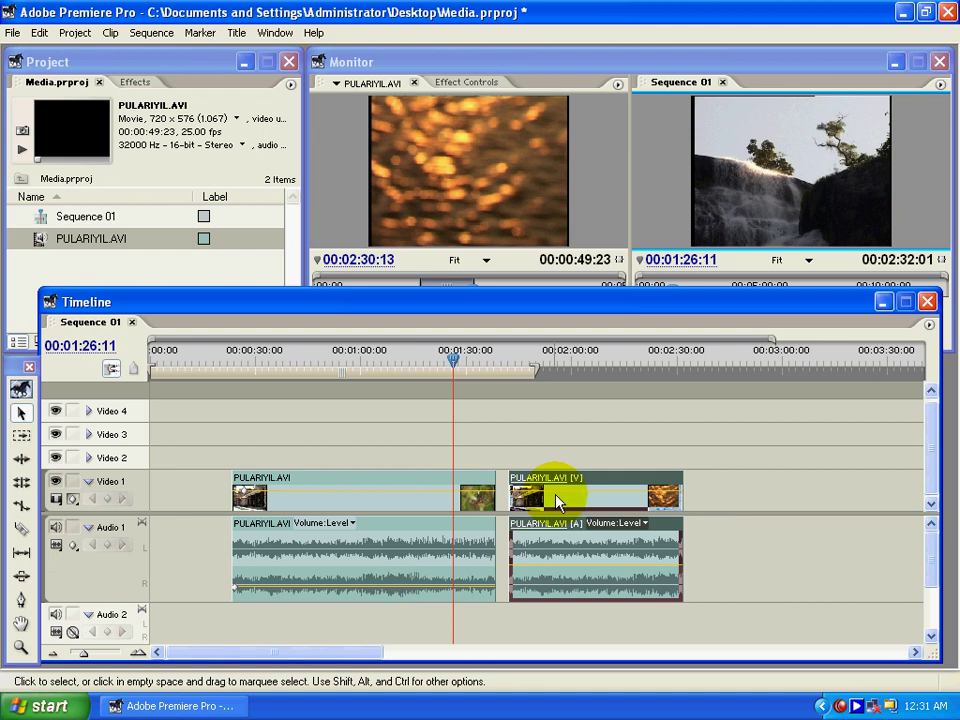
pyautogui.moveTo(598, 485); pyautogui.dragTo(594, 485)
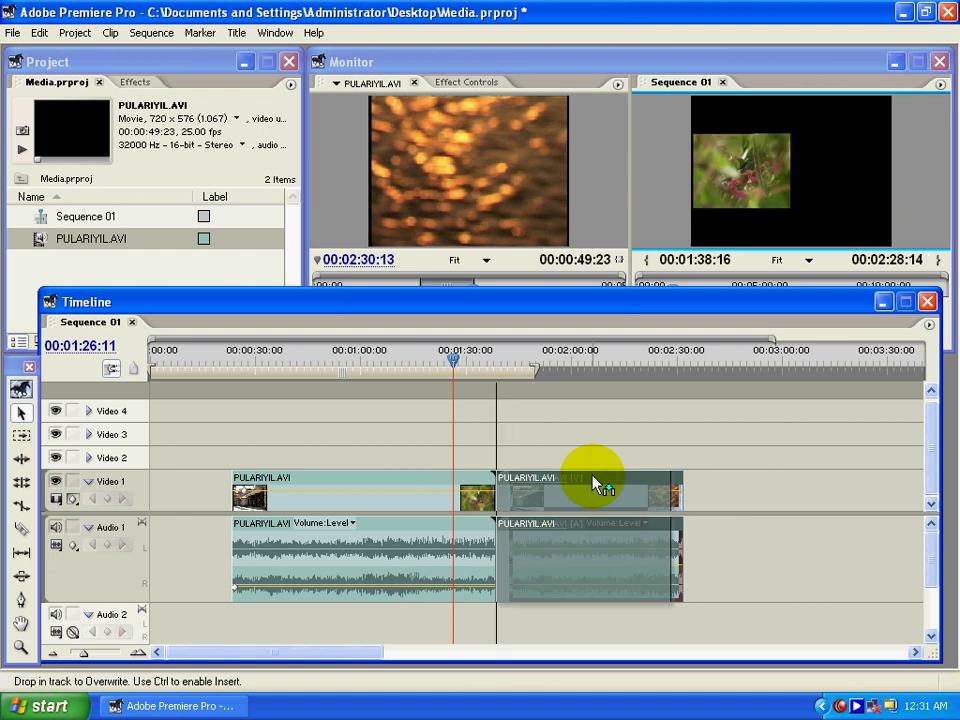
pyautogui.moveTo(594, 485); pyautogui.dragTo(596, 488)
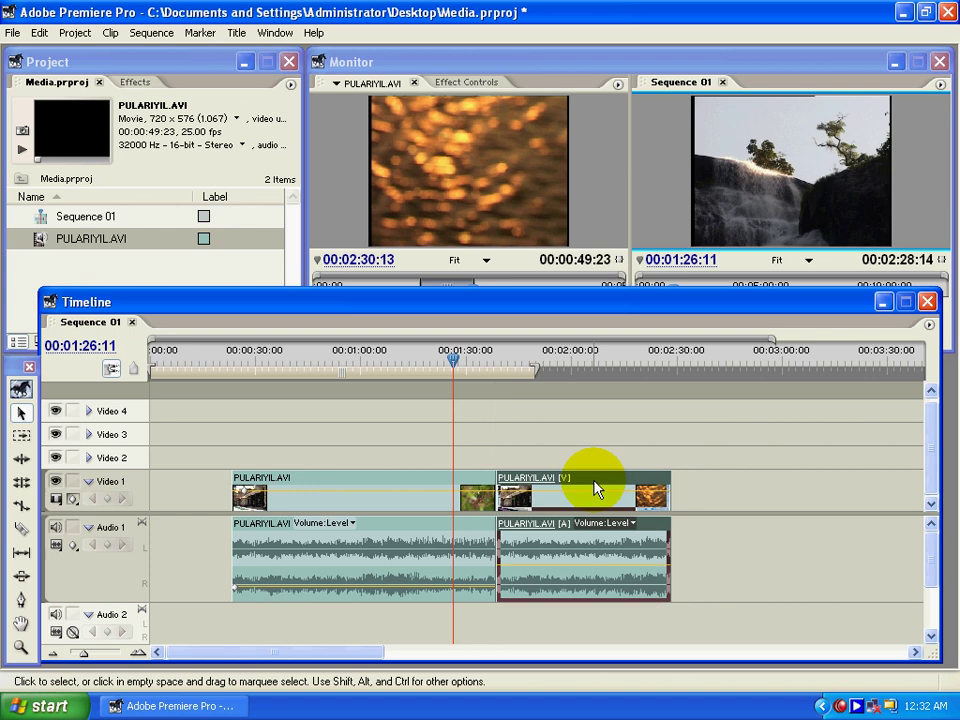
# - Play the sequence across the join between the two clips to compare their audio levels
pyautogui.click(490, 352)
pyautogui.press('space')
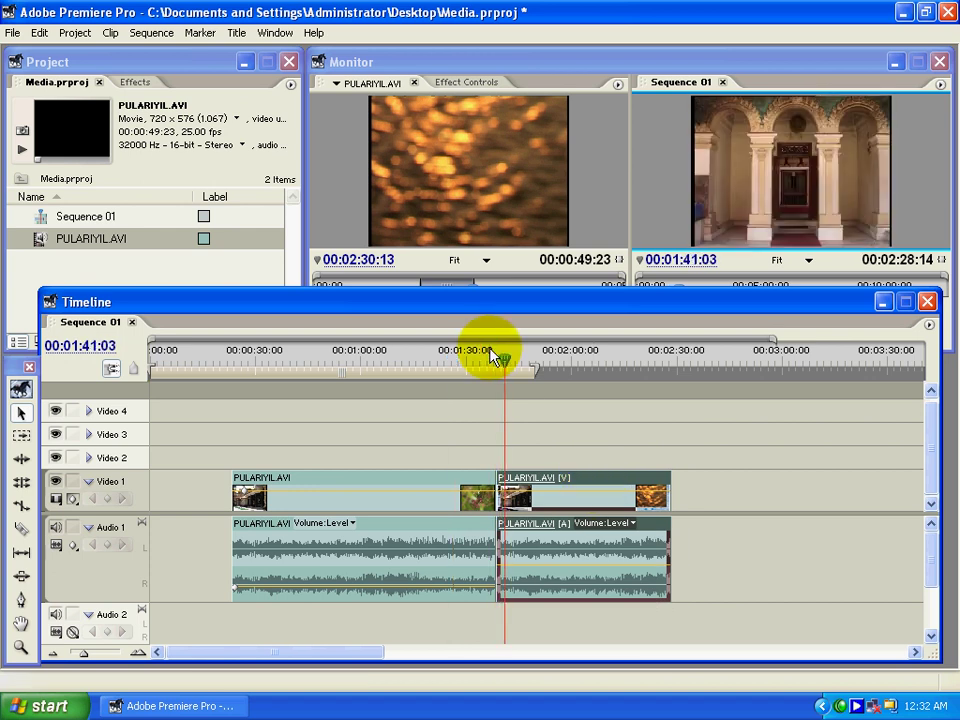
pyautogui.click(488, 360)
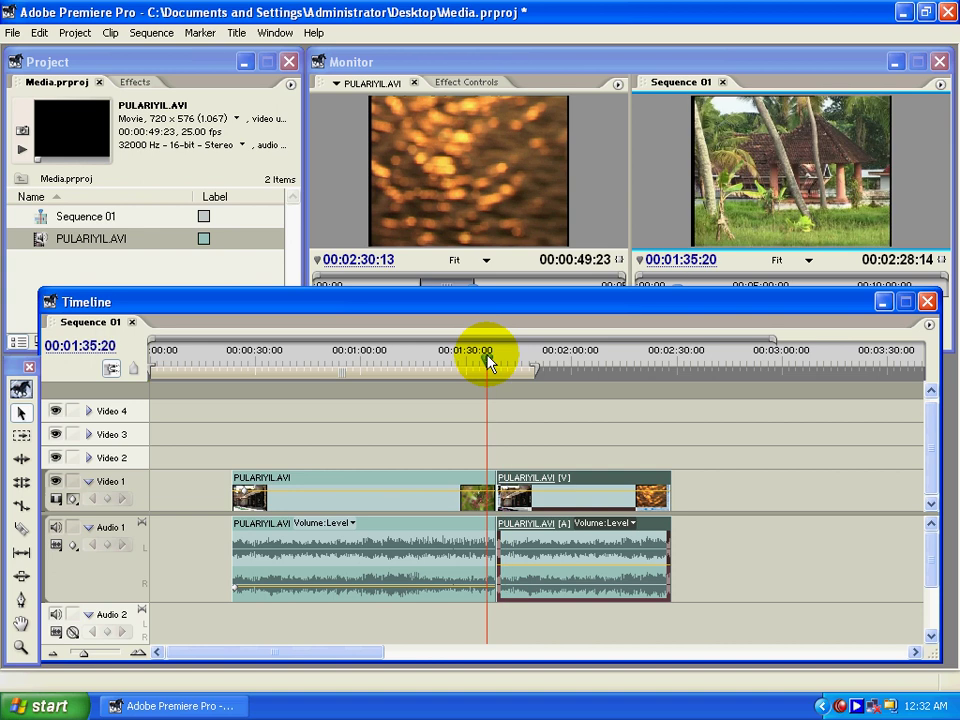
pyautogui.press('space')
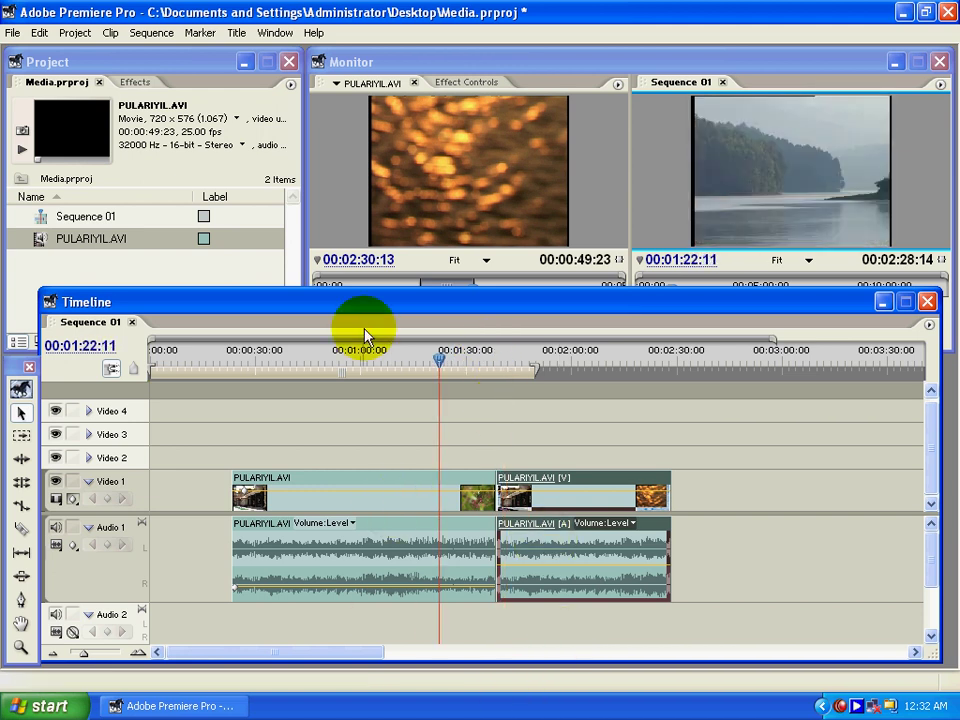
# - Raise the first clip's volume line to the second clip's level with the Pen tool, play the join, and return to the Selection tool
pyautogui.click(335, 542)
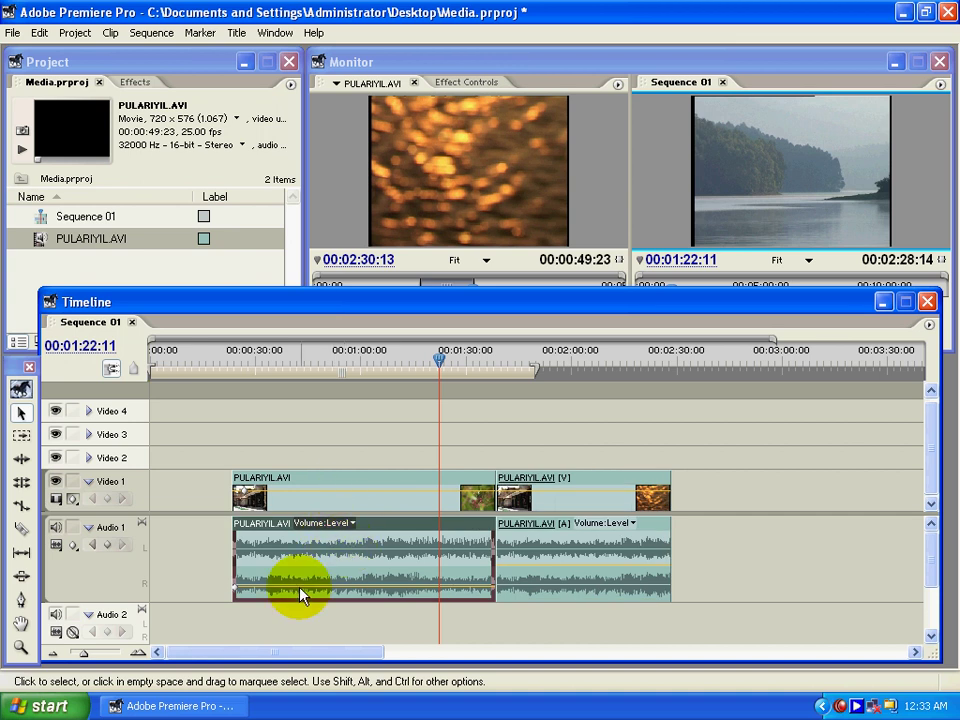
pyautogui.click(20, 600)
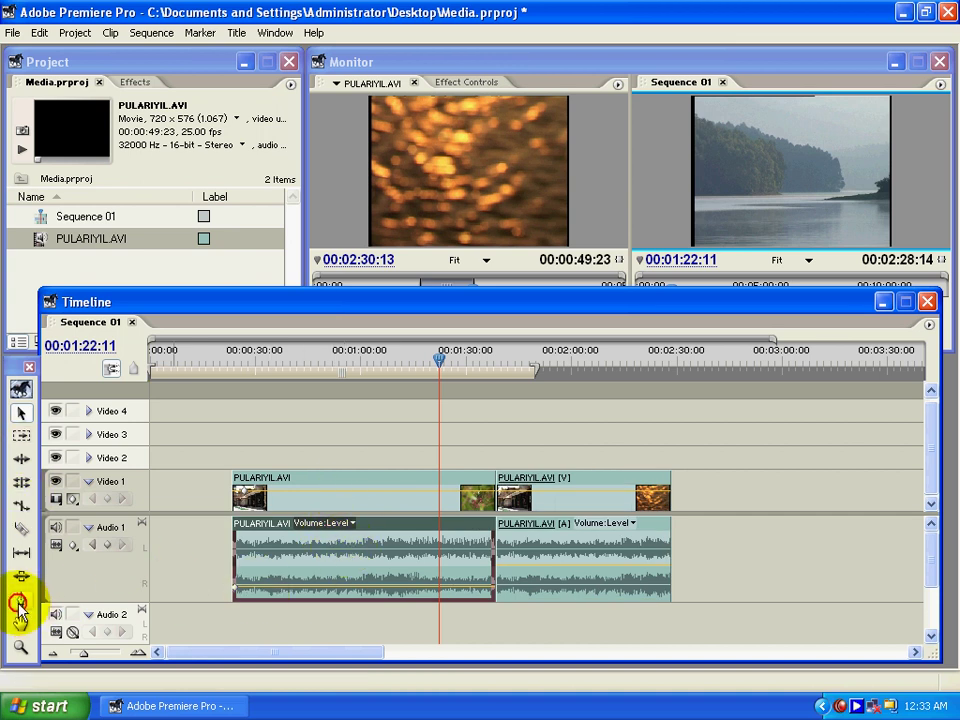
pyautogui.moveTo(347, 588); pyautogui.dragTo(356, 571)
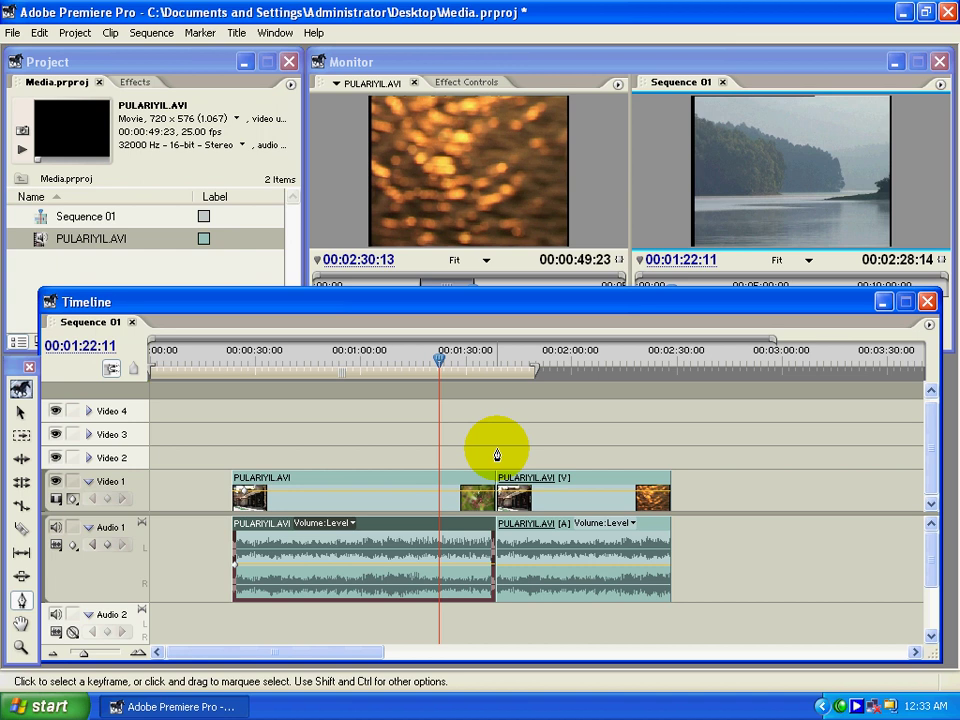
pyautogui.press('space')
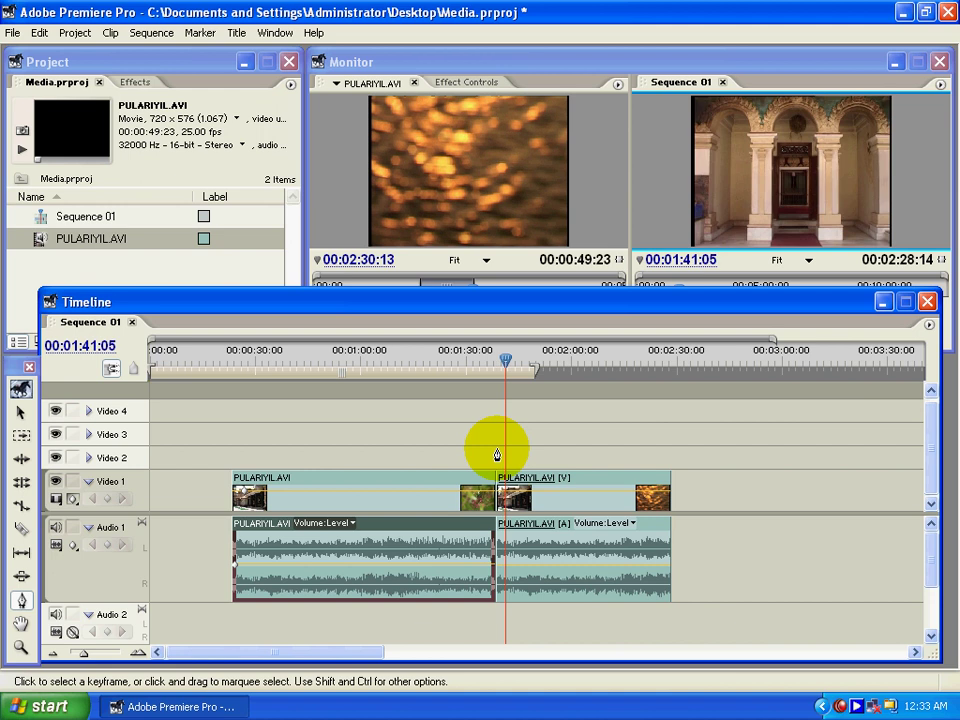
pyautogui.click(21, 412)
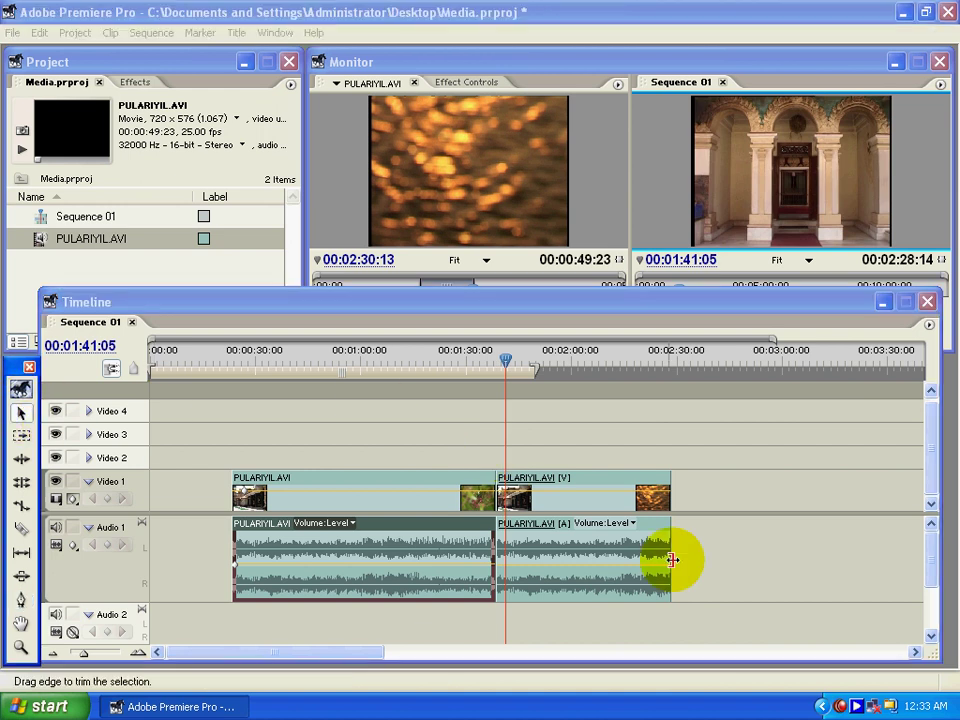
# - Select the second clip and play the sequence across the join again from about 00:01:37
pyautogui.click(585, 551)
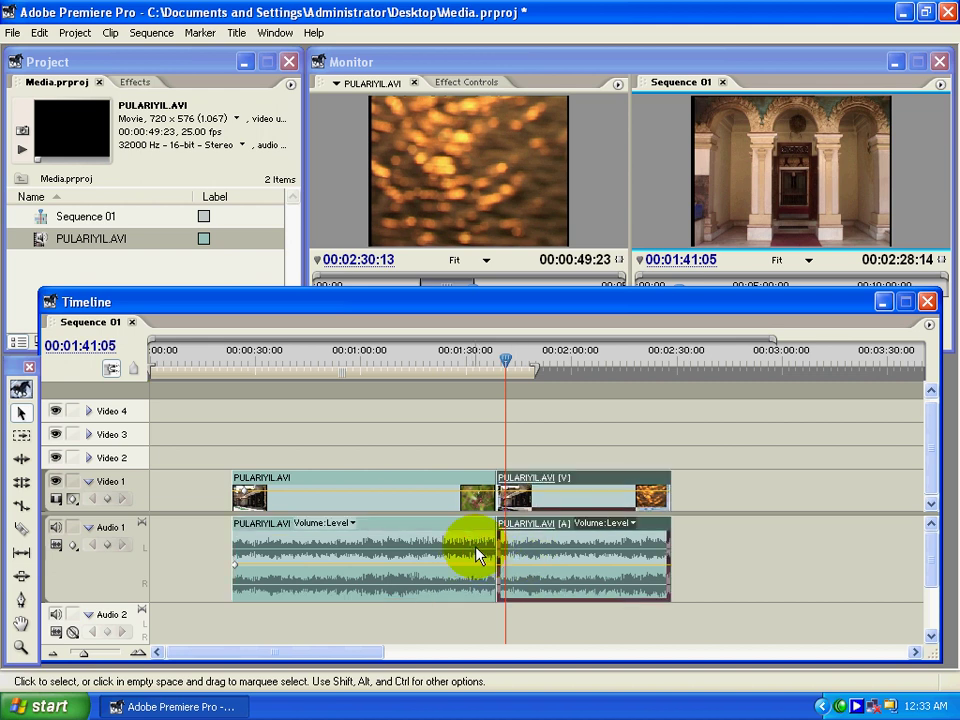
pyautogui.click(493, 369)
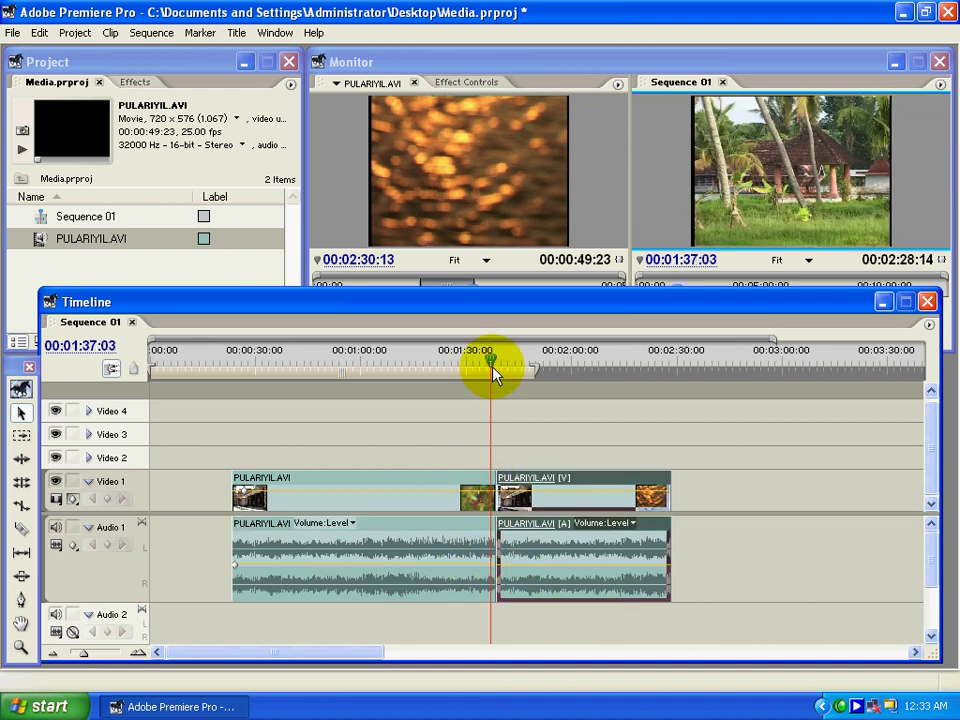
pyautogui.press('space')
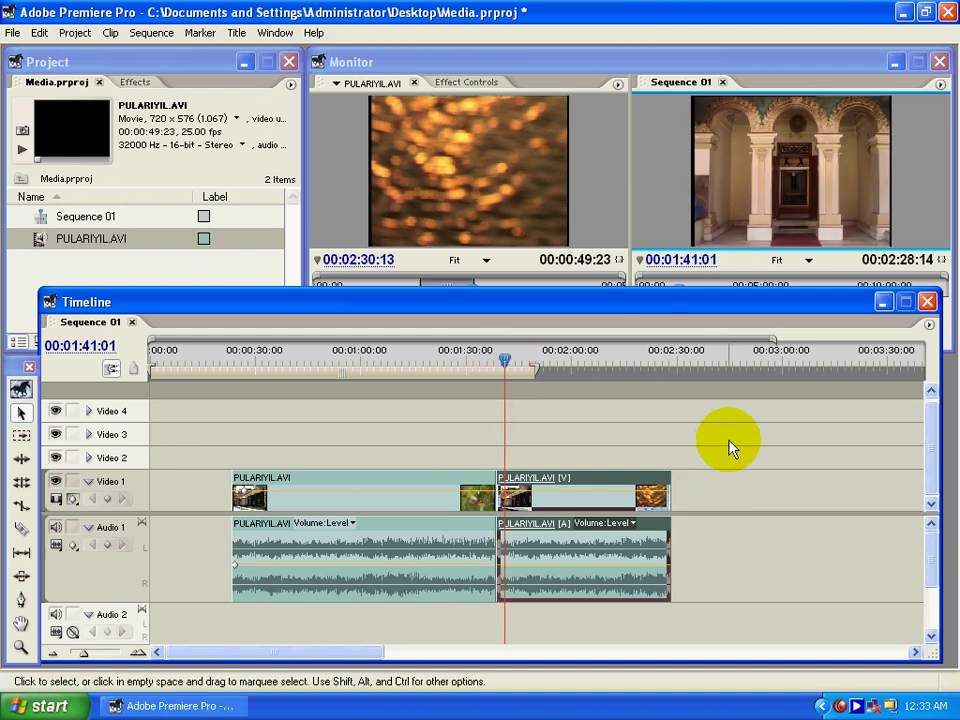
# - Delete the second clip's video and audio from Video 1 and Audio 1
pyautogui.moveTo(736, 433); pyautogui.dragTo(548, 650)
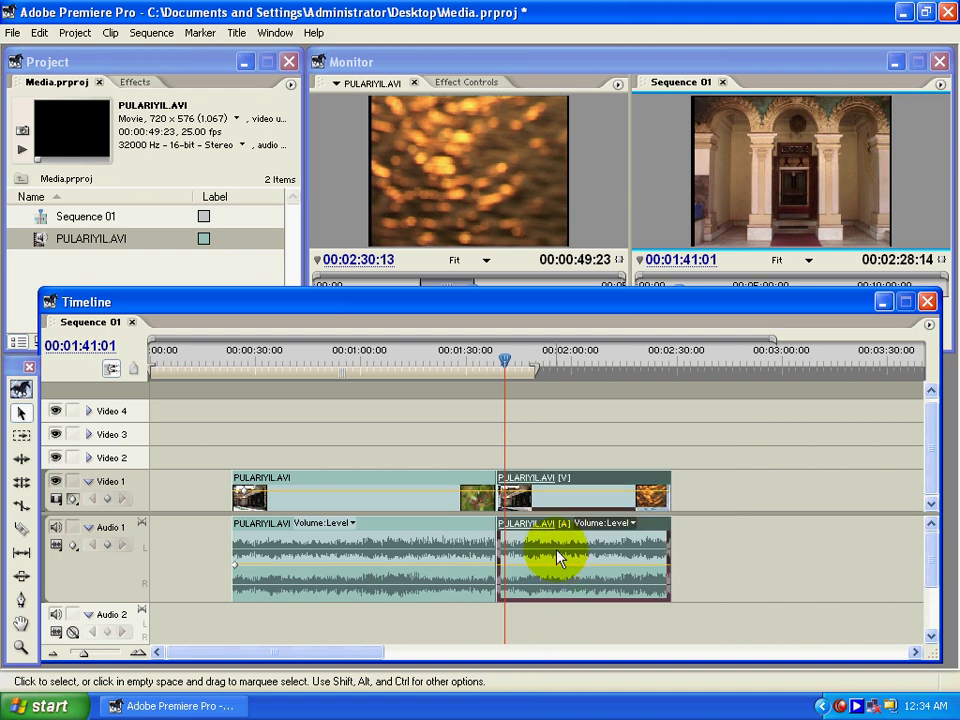
pyautogui.rightClick(566, 548)
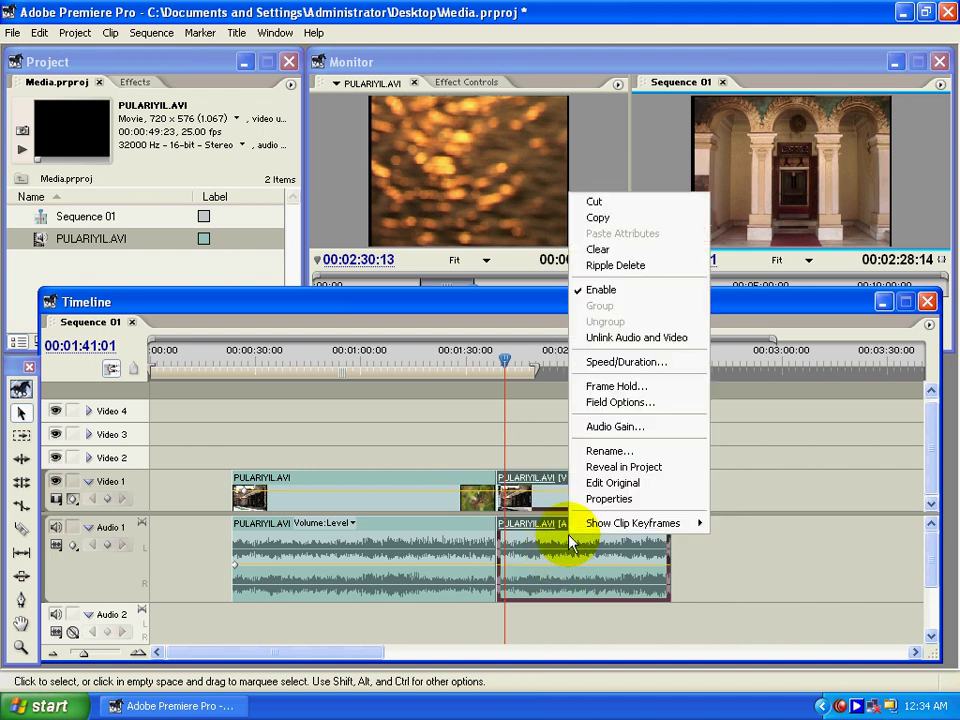
pyautogui.click(598, 262)
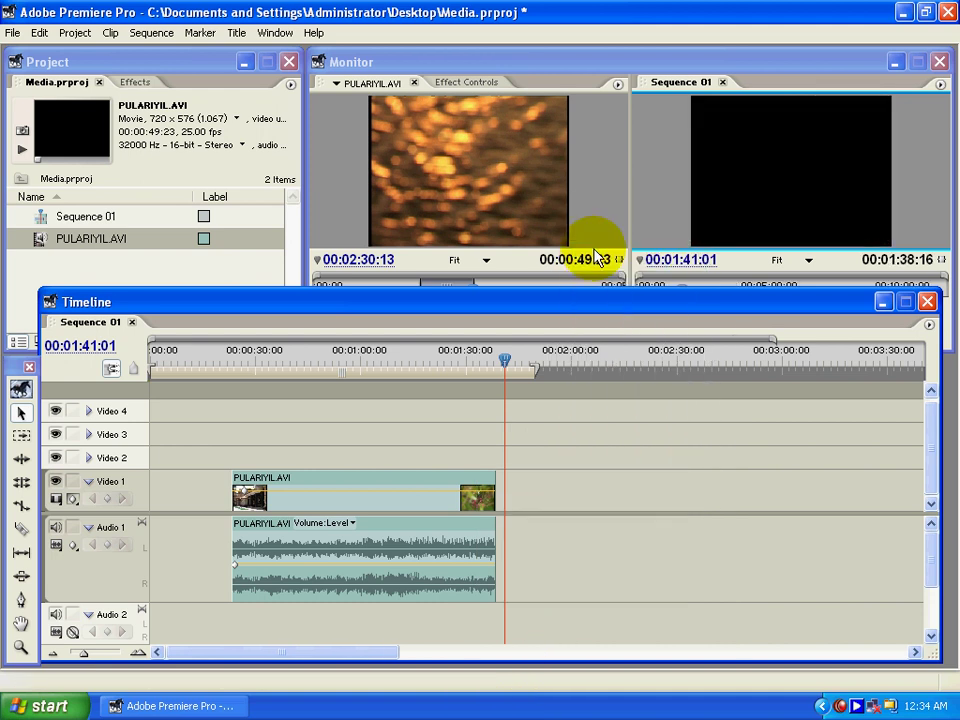
# - Select the remaining clip's separate video and audio parts together and link audio and video
pyautogui.click(330, 368)
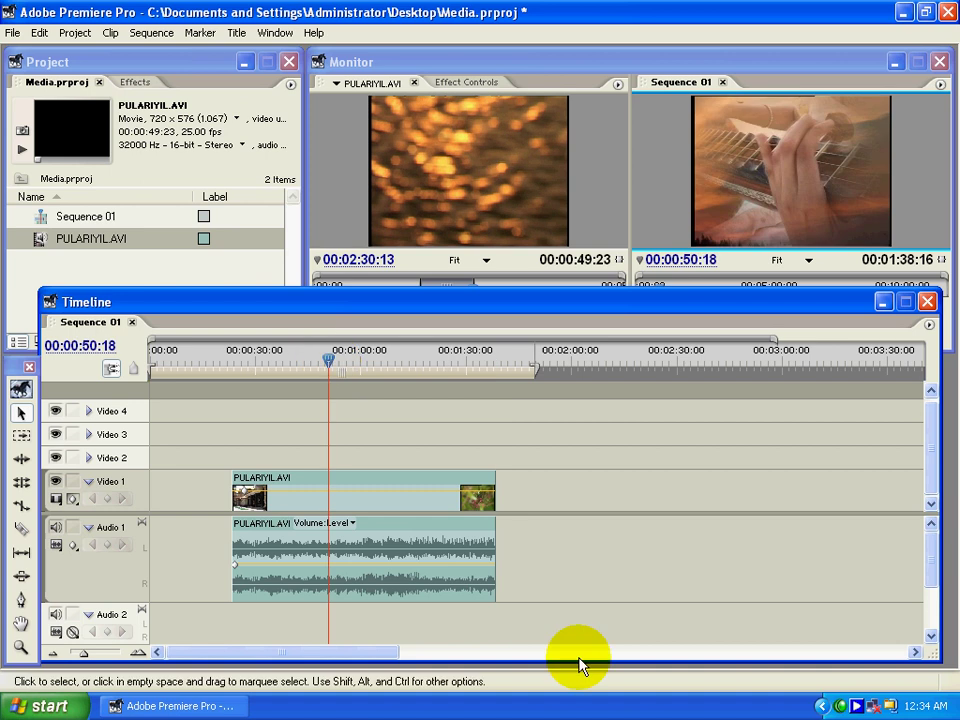
pyautogui.moveTo(583, 476); pyautogui.dragTo(150, 639)
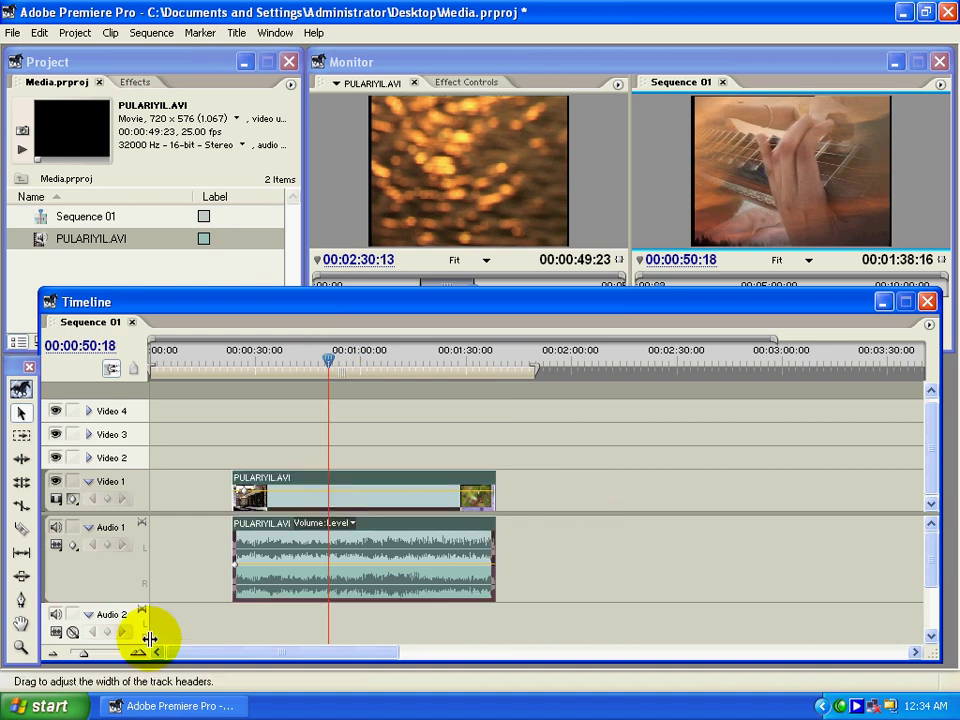
pyautogui.click(521, 529)
pyautogui.click(421, 492)
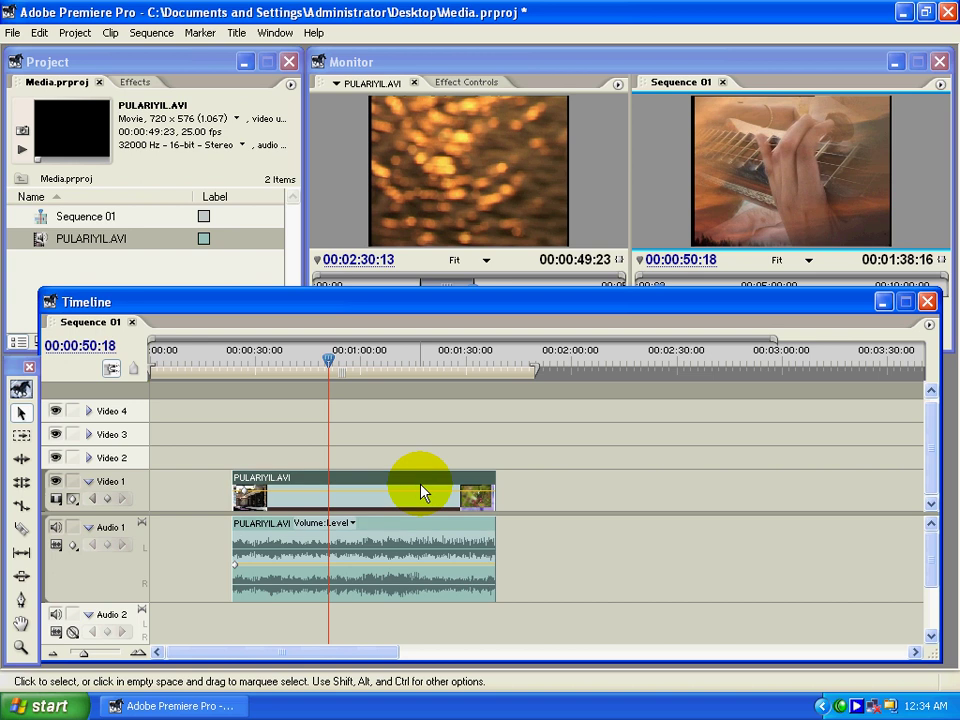
pyautogui.keyDown('alt'); pyautogui.click(396, 542); pyautogui.keyUp('alt')
pyautogui.moveTo(571, 458); pyautogui.dragTo(450, 628)
pyautogui.keyDown('alt'); pyautogui.click(406, 516); pyautogui.keyUp('alt')
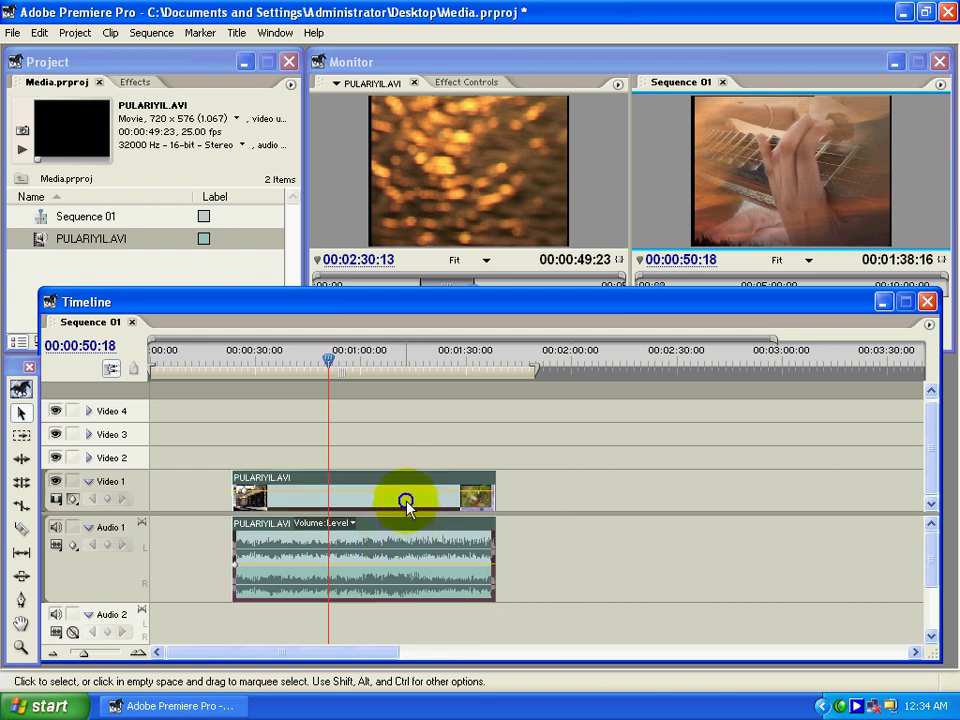
pyautogui.rightClick(407, 498)
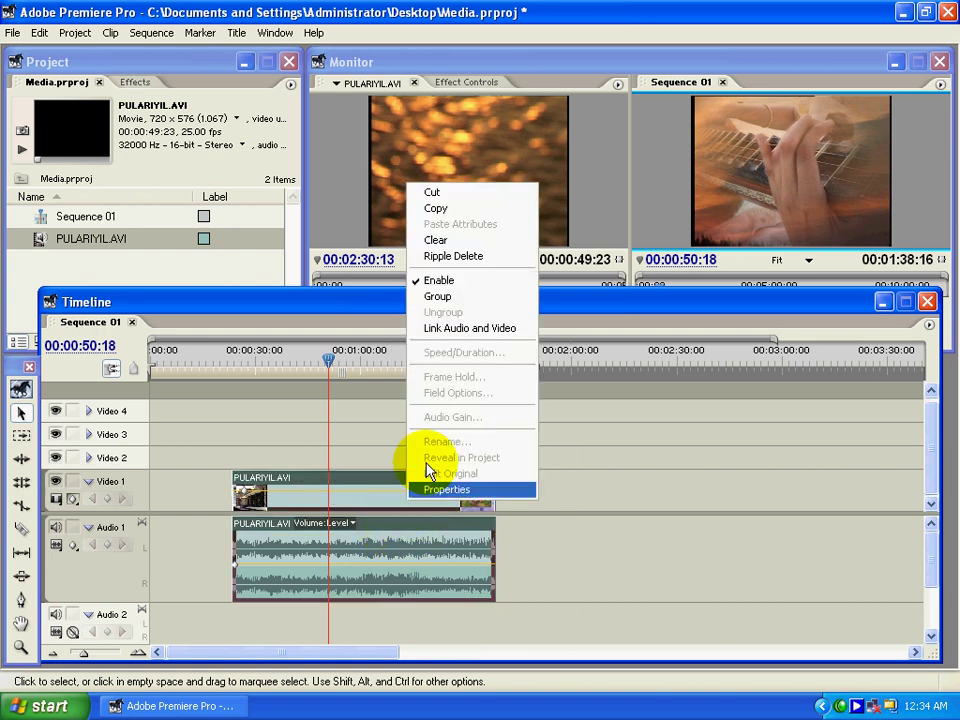
pyautogui.click(447, 330)
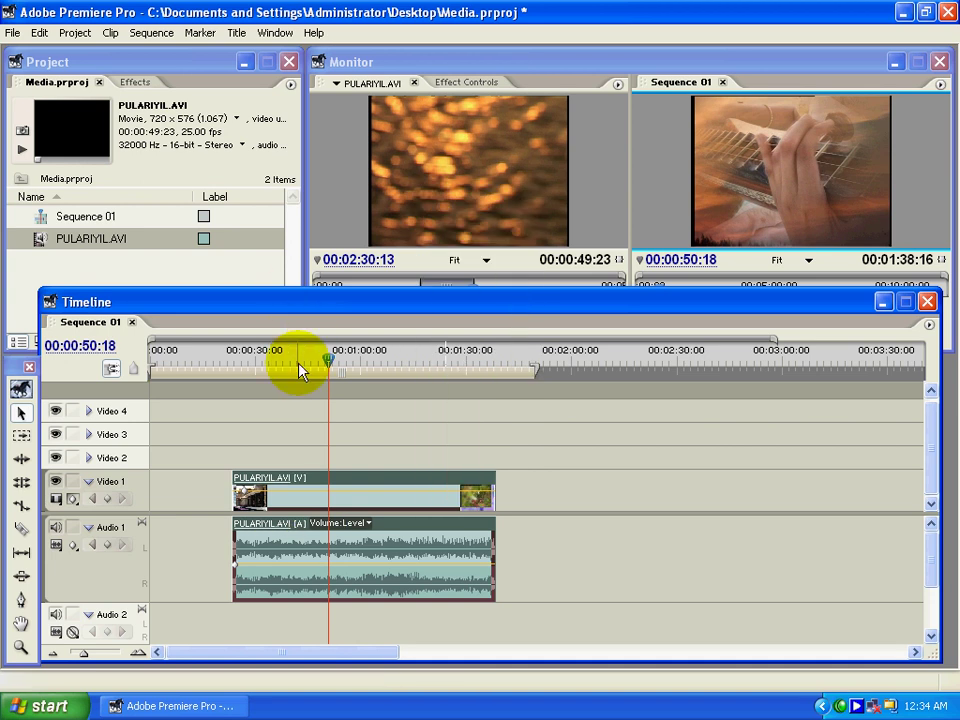
# - Split the linked clip into four pieces with the Razor tool at about 00:00:40, 00:00:57 and 00:01:12, and return to the Selection tool
pyautogui.moveTo(300, 368)
pyautogui.mouseDown()
pyautogui.moveTo(287, 364)
pyautogui.moveTo(315, 378)
pyautogui.mouseUp()
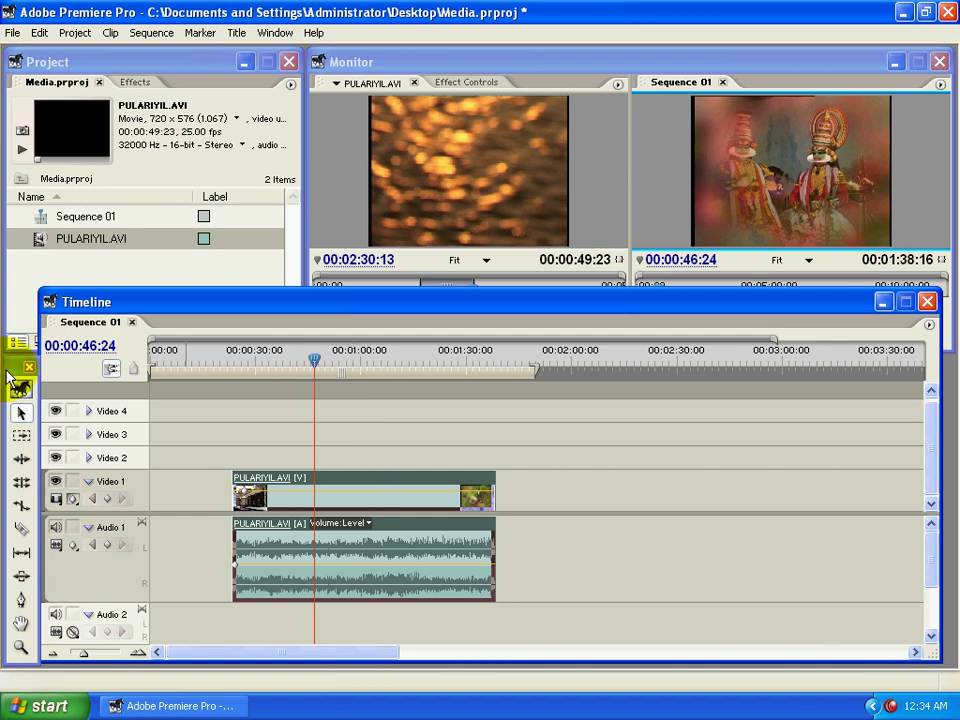
pyautogui.click(20, 530)
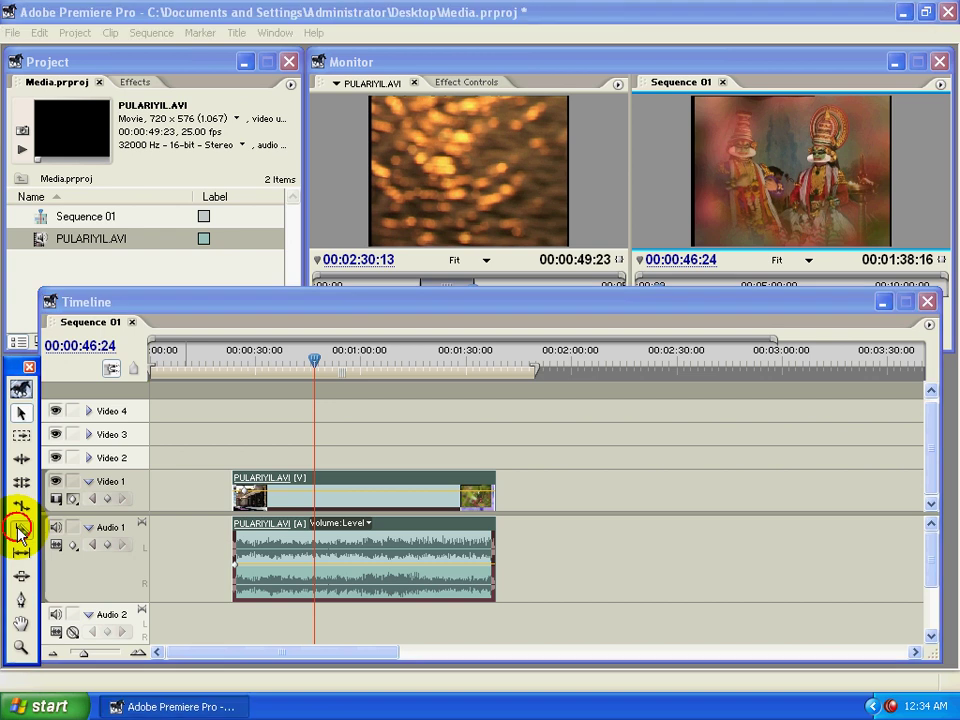
pyautogui.click(292, 490)
pyautogui.click(350, 486)
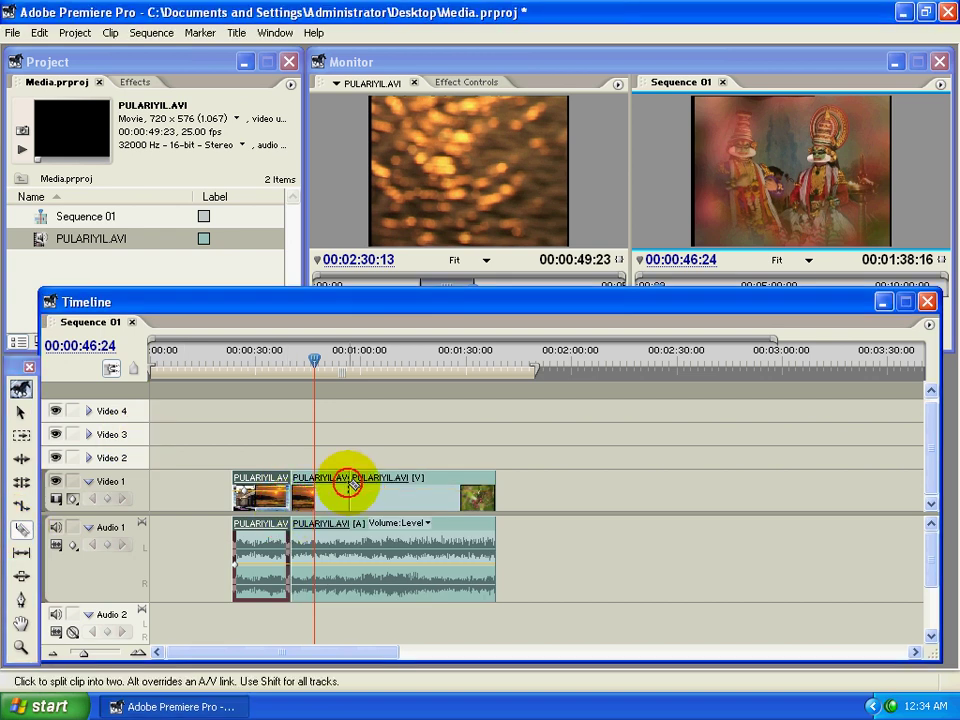
pyautogui.click(405, 560)
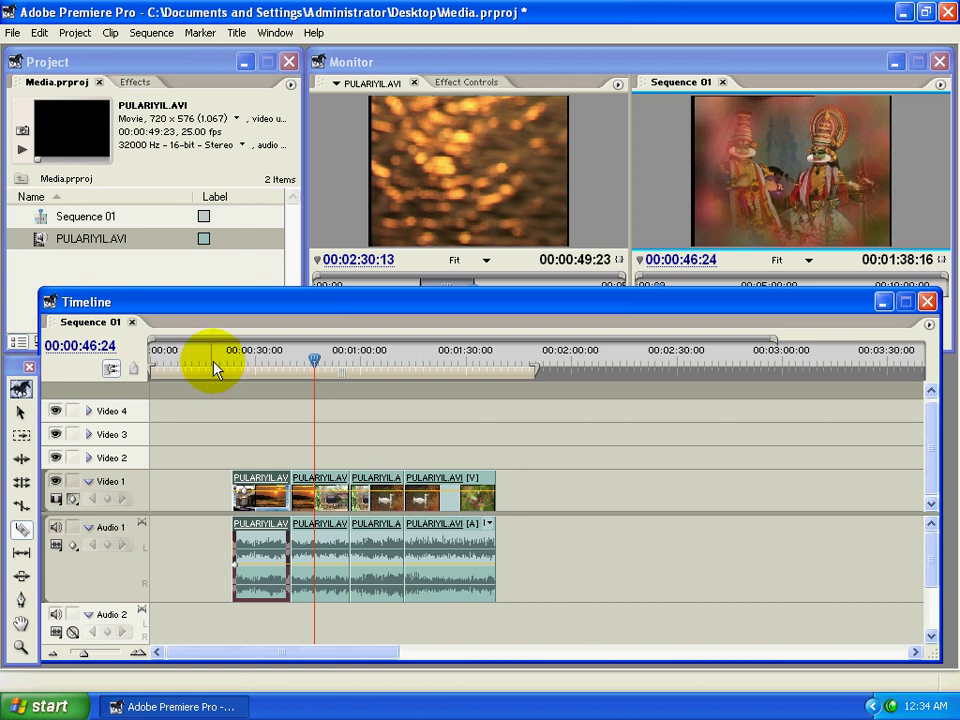
pyautogui.click(20, 411)
# - Play the sequence across the first cut and move the playhead back to just before it
pyautogui.moveTo(308, 358); pyautogui.dragTo(281, 366)
pyautogui.press('space')
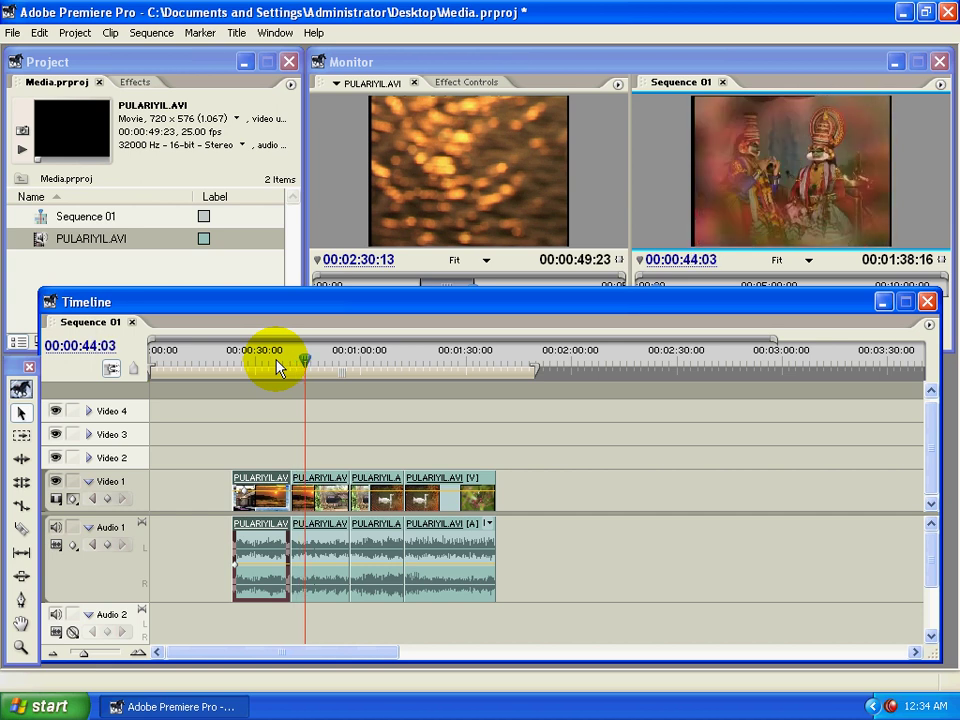
pyautogui.press('space')
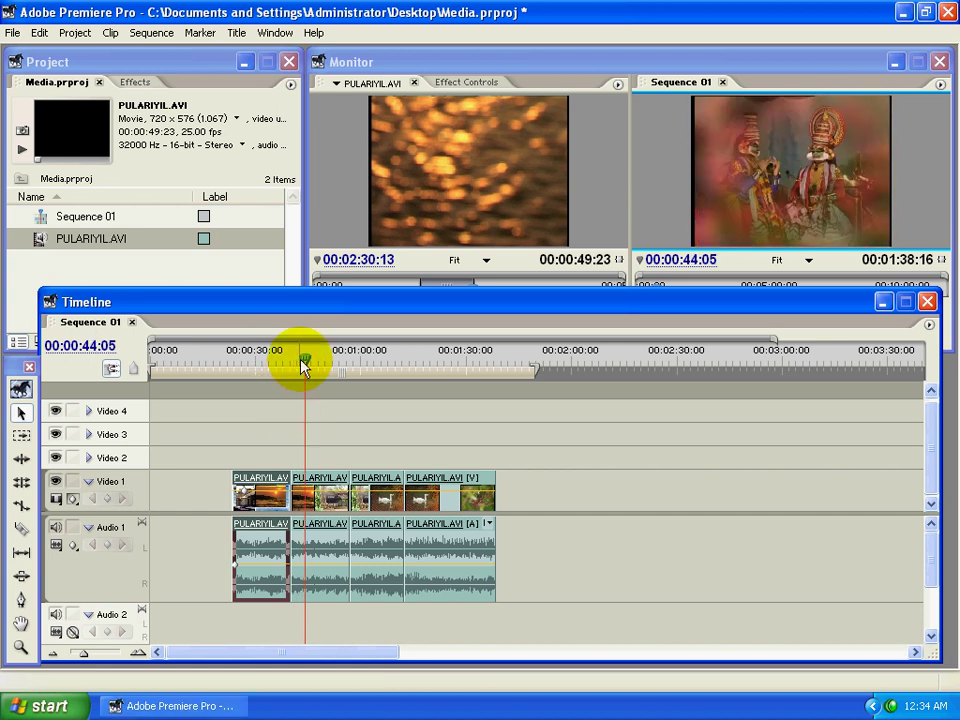
pyautogui.moveTo(300, 362); pyautogui.dragTo(283, 364)
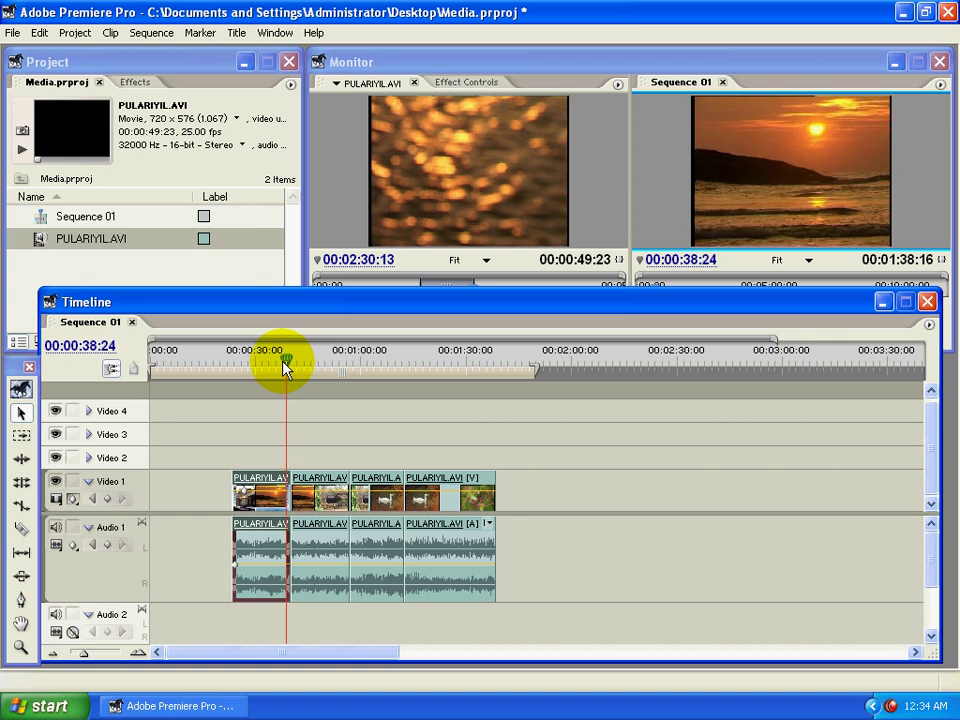
# - Clear the second of the four clip pieces from Video 1 and Audio 1, leaving a gap in its place
pyautogui.click(305, 484)
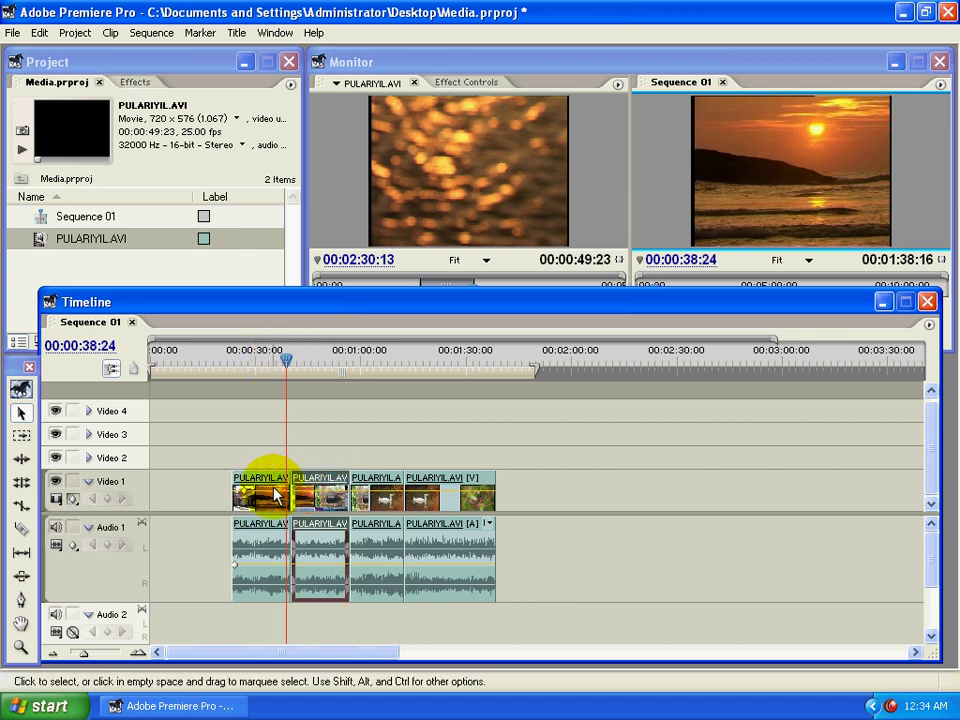
pyautogui.click(268, 484)
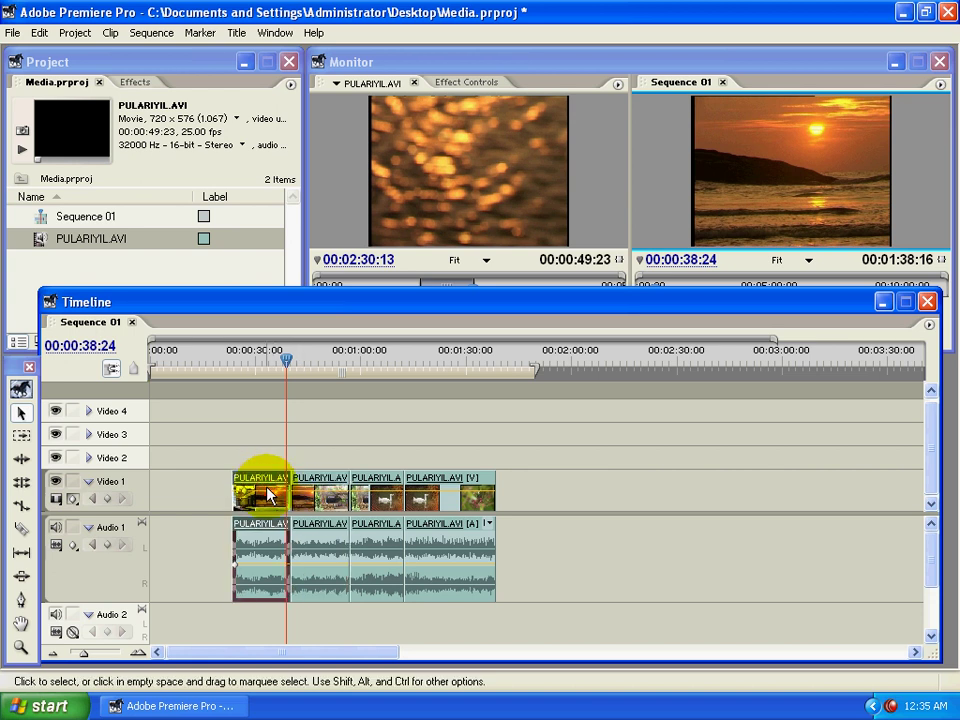
pyautogui.click(306, 492)
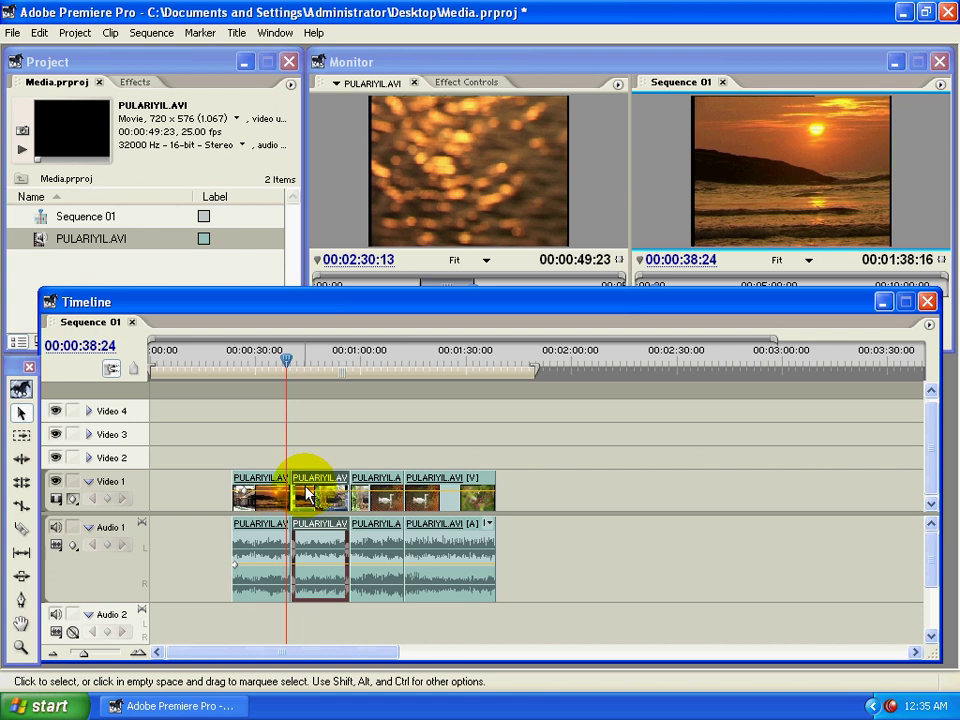
pyautogui.rightClick(306, 492)
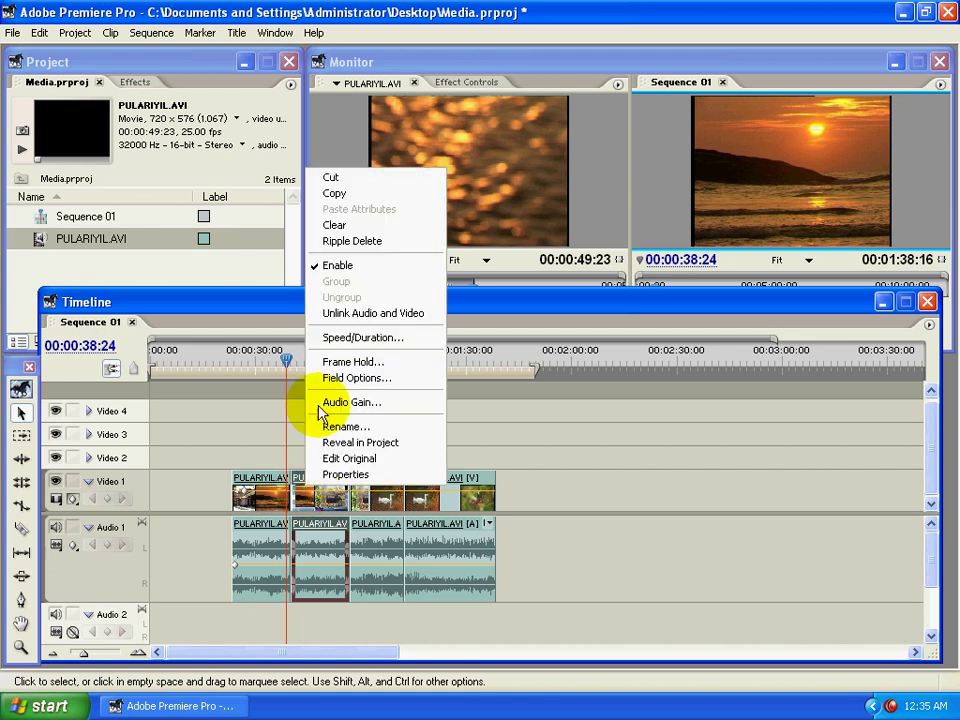
pyautogui.click(334, 226)
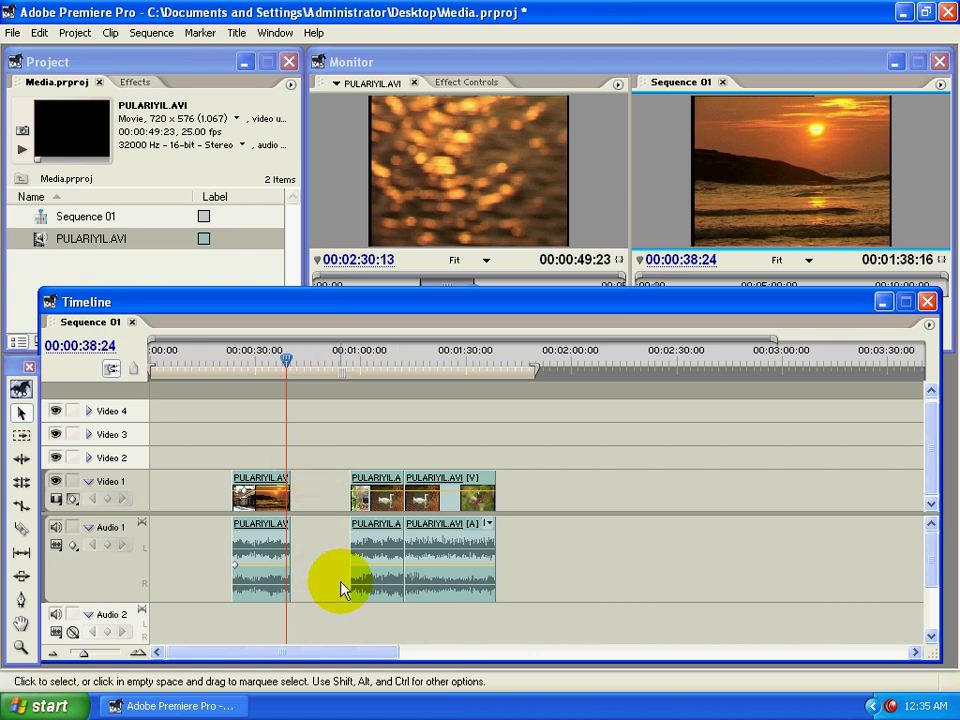
# - Play the sequence through the empty gap and scrub the playhead on to the start of the following piece
pyautogui.press('space')
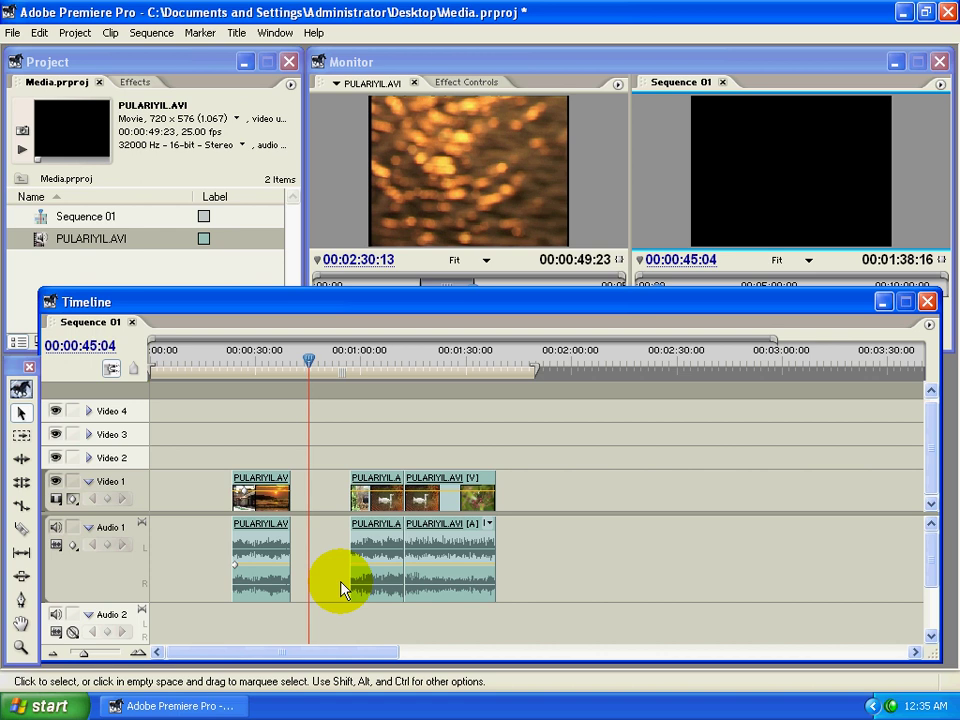
pyautogui.moveTo(331, 364); pyautogui.dragTo(349, 364)
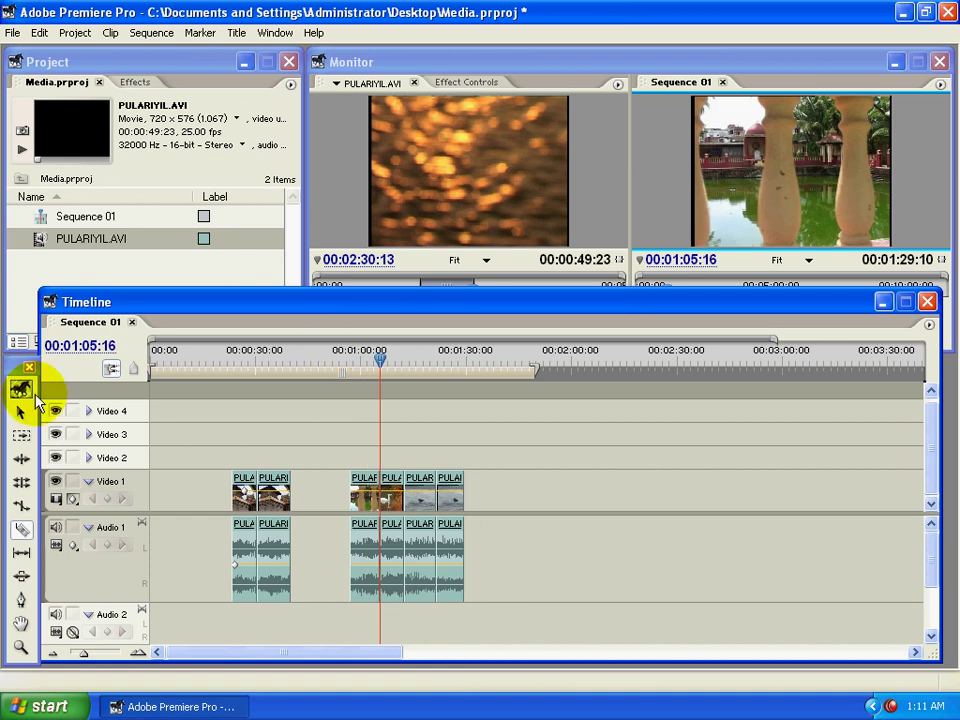
# - Return to the Selection tool and split the clip piece on Video 1 and Audio 1 at 00:01:01:24
pyautogui.click(21, 411)
pyautogui.click(373, 363)
pyautogui.moveTo(372, 363); pyautogui.dragTo(366, 365)
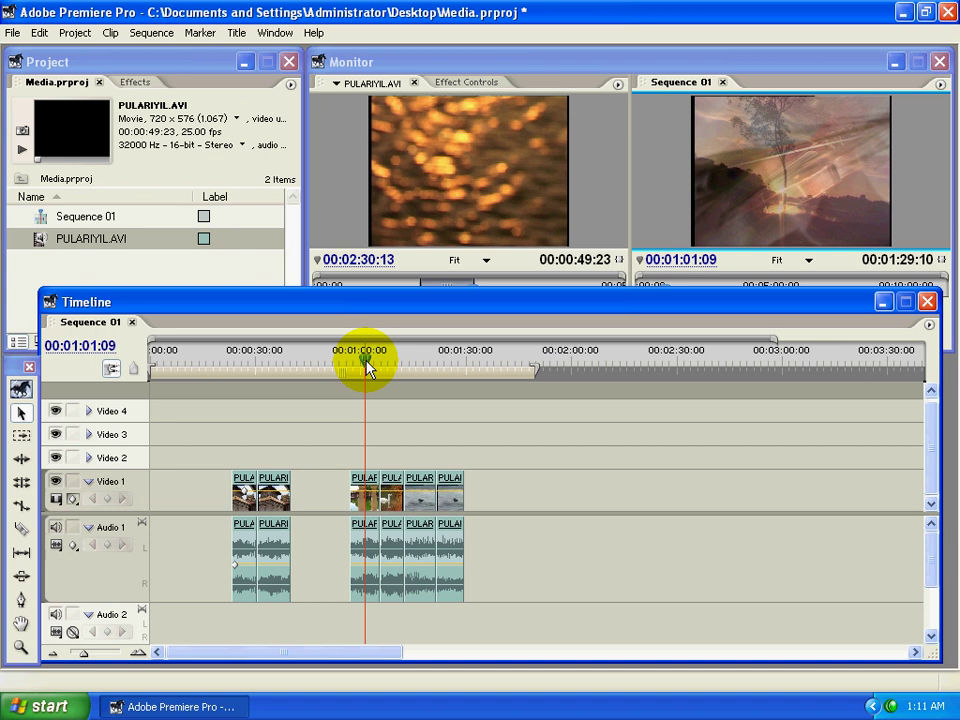
pyautogui.press('=')
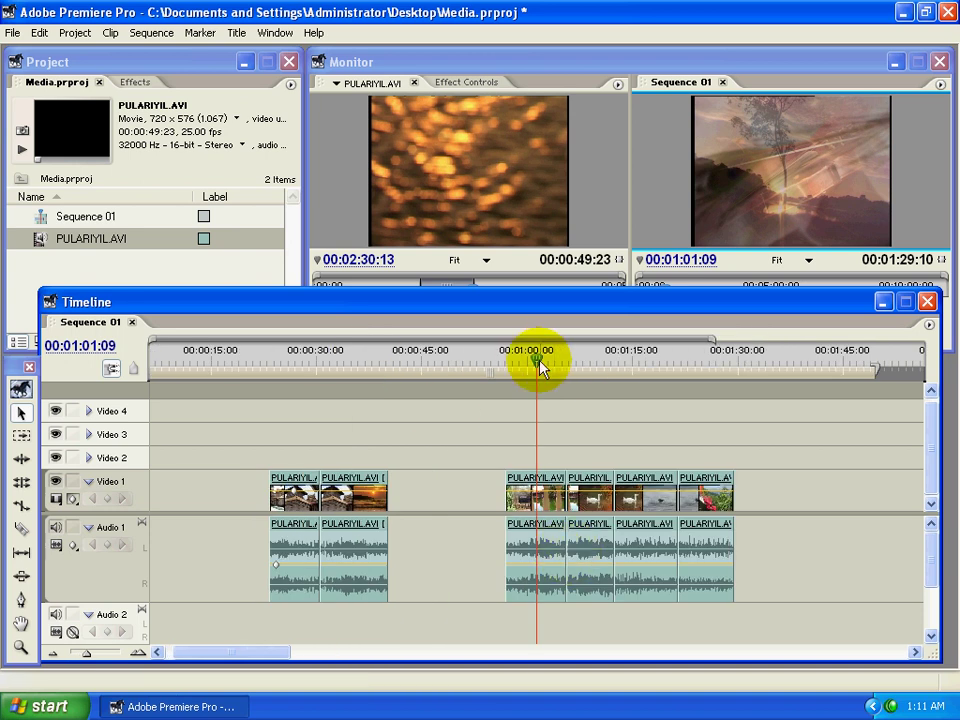
pyautogui.moveTo(538, 363); pyautogui.dragTo(540, 360)
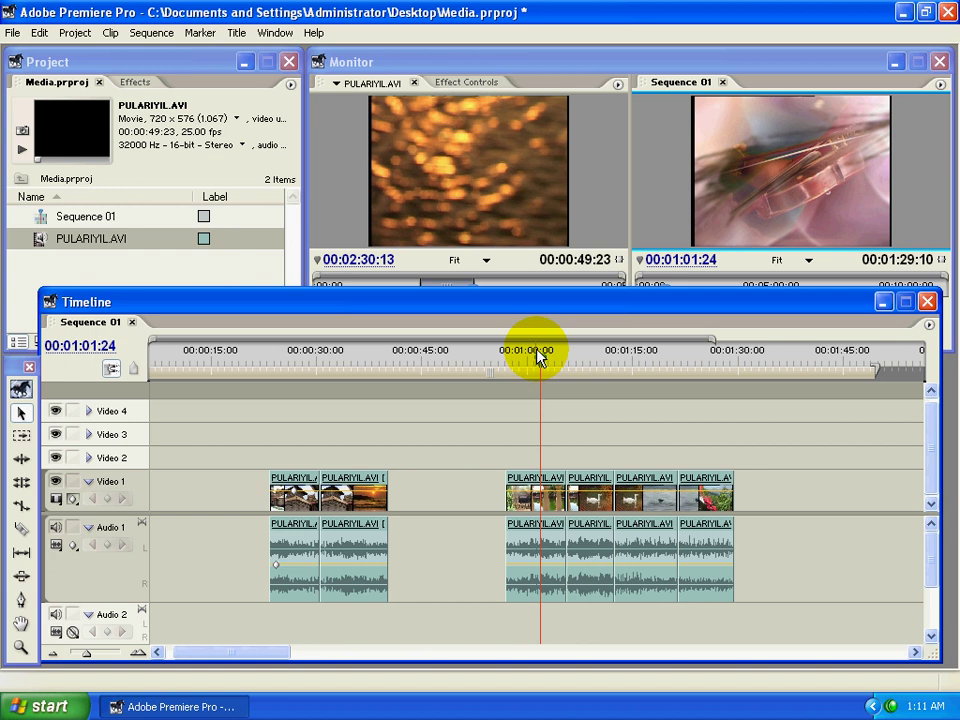
pyautogui.hotkey('ctrl', 'k')
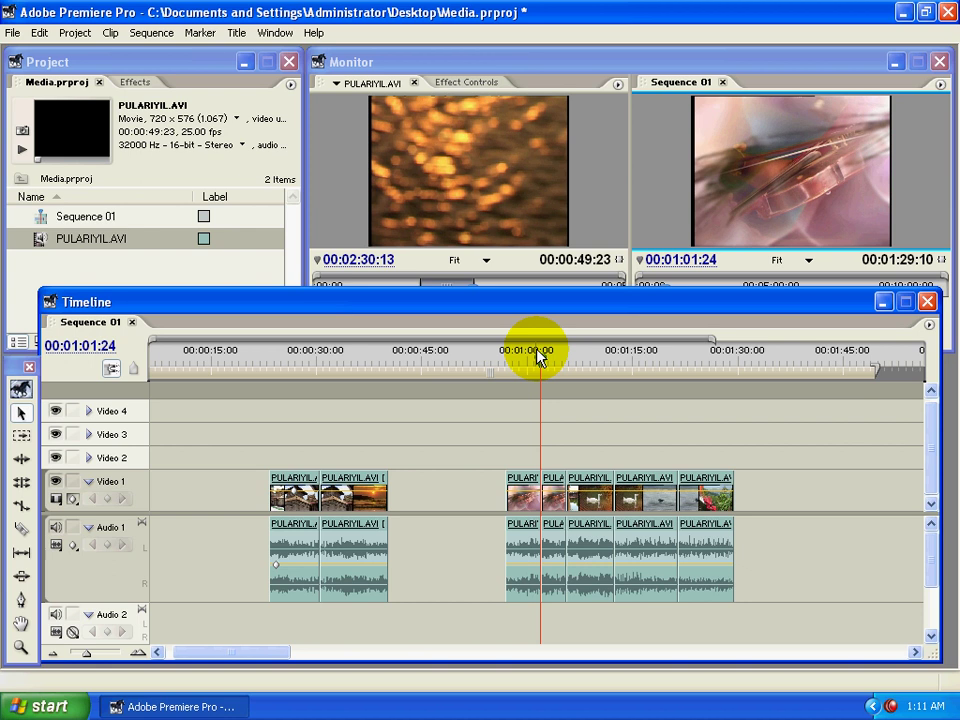
# - Delete all clip pieces and place PULARIYIL.AVI from the source view on Video 1 and Audio 1, ending at the playhead
pyautogui.click(157, 652)
pyautogui.hotkey('ctrl', 'a')
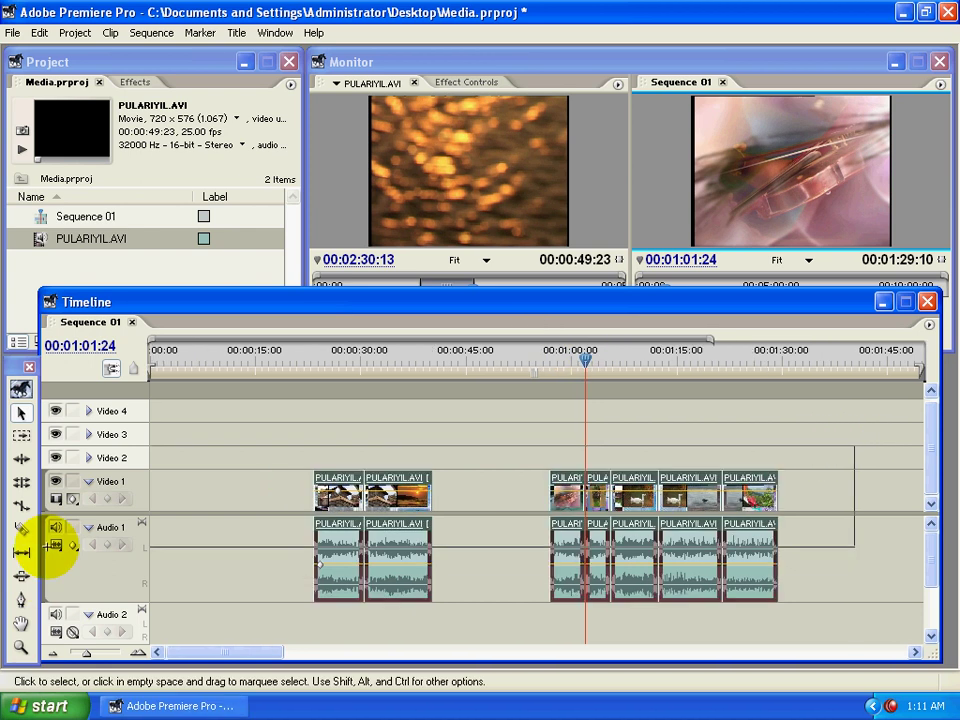
pyautogui.press('Delete')
pyautogui.moveTo(440, 148); pyautogui.dragTo(232, 516)
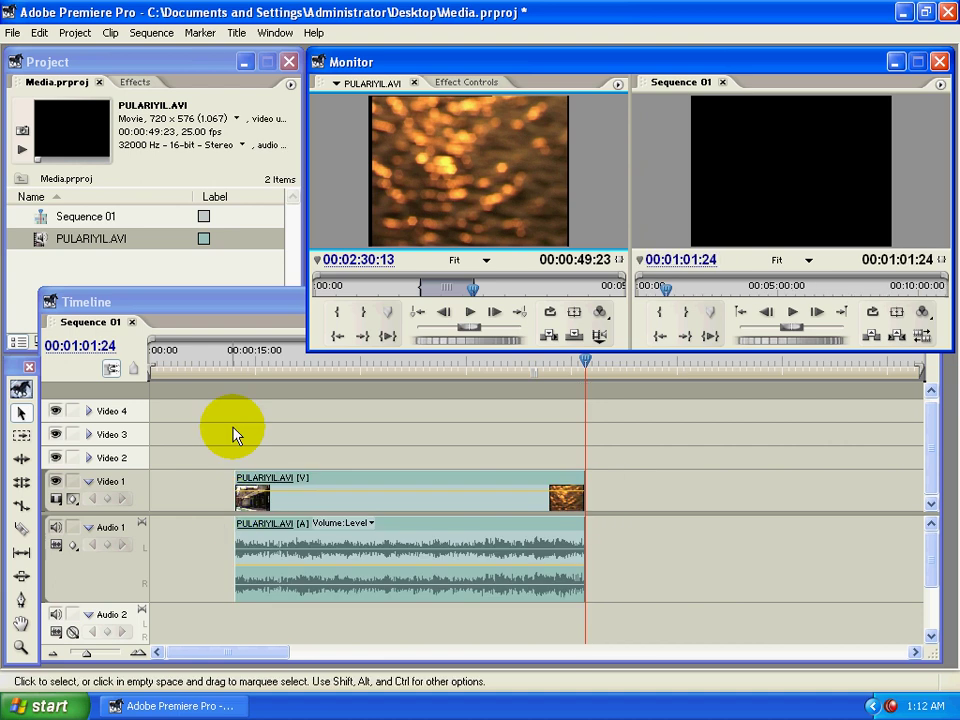
# - Split the new clip at 00:00:24:14 with the Razor tool, undo the split, and return to the Selection tool
pyautogui.moveTo(266, 368); pyautogui.dragTo(325, 370)
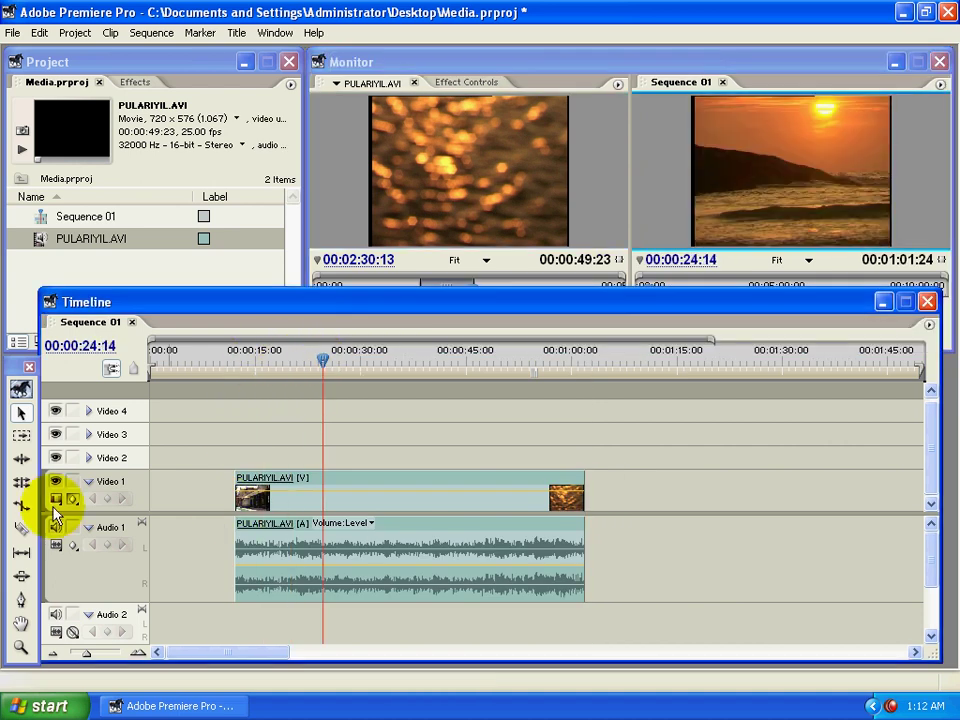
pyautogui.click(22, 528)
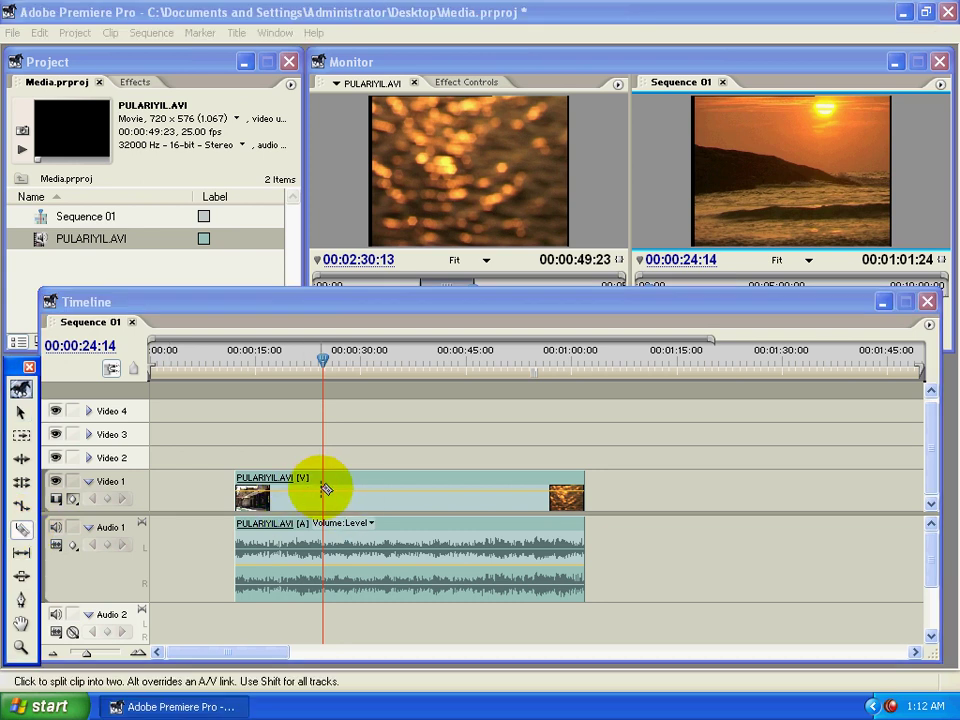
pyautogui.click(326, 489)
pyautogui.moveTo(318, 352); pyautogui.dragTo(367, 358)
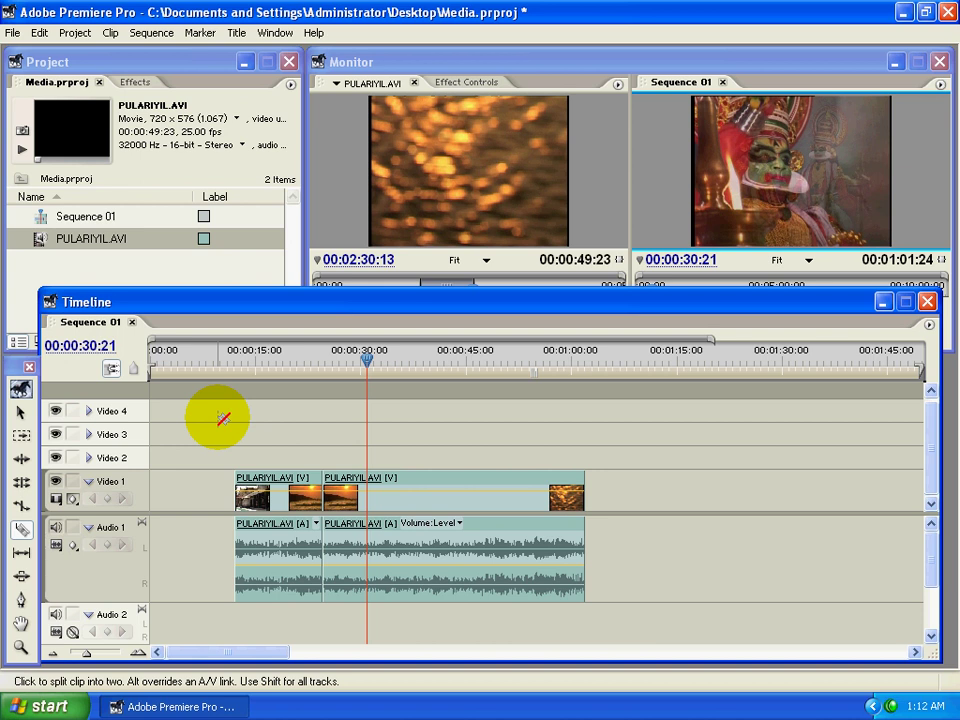
pyautogui.hotkey('ctrl', 'z')
pyautogui.click(21, 412)
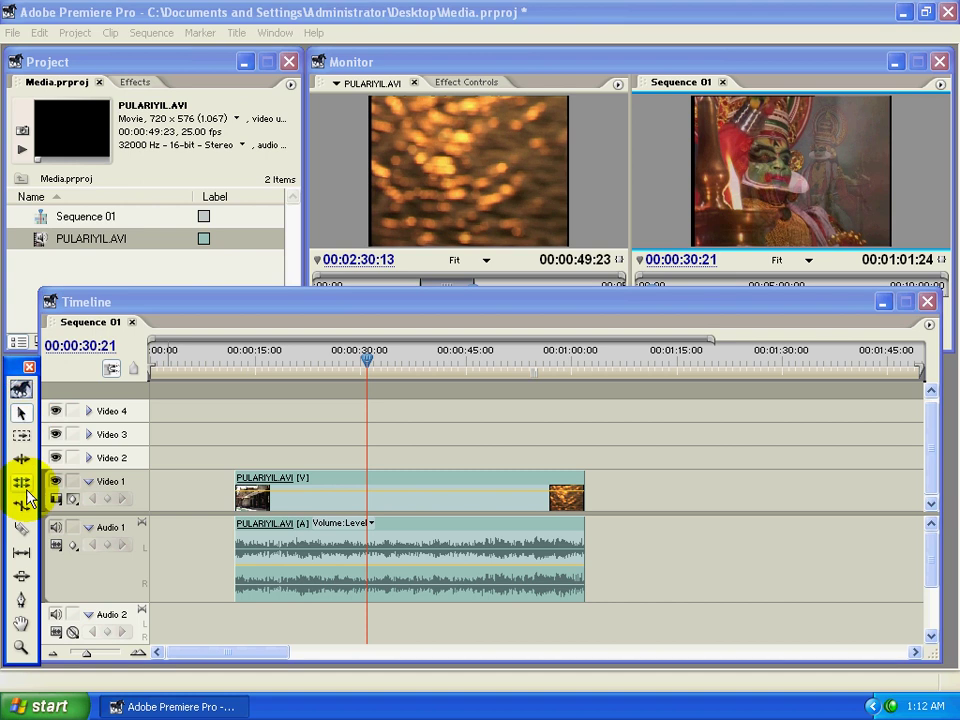
# - Lock the Audio 1 track and split only the video of the clip at 00:00:21:19
pyautogui.click(71, 527)
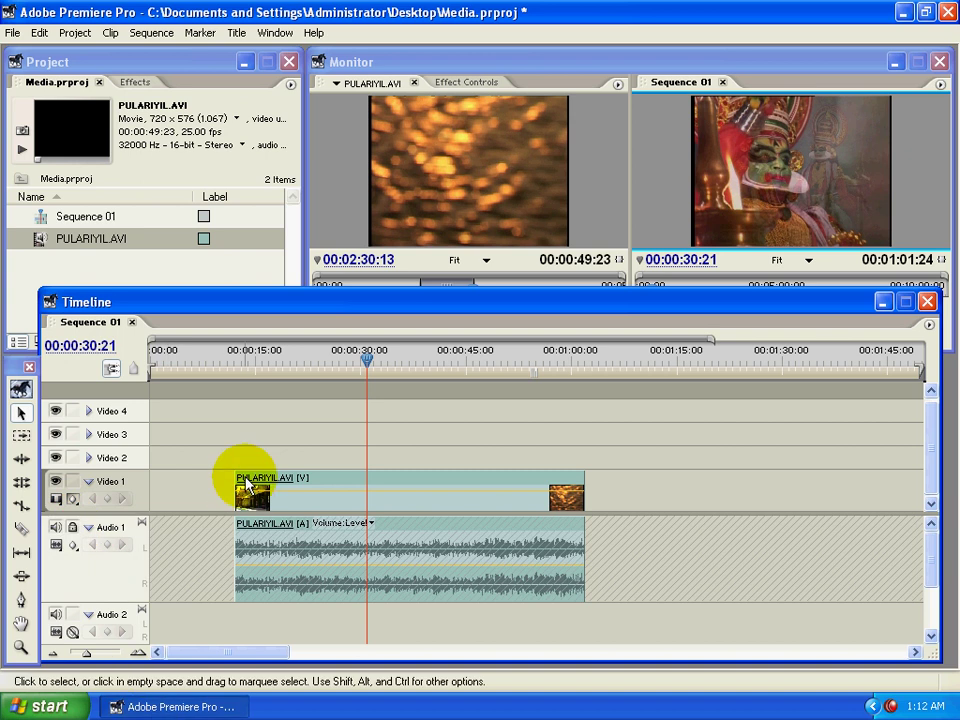
pyautogui.moveTo(315, 364); pyautogui.dragTo(304, 369)
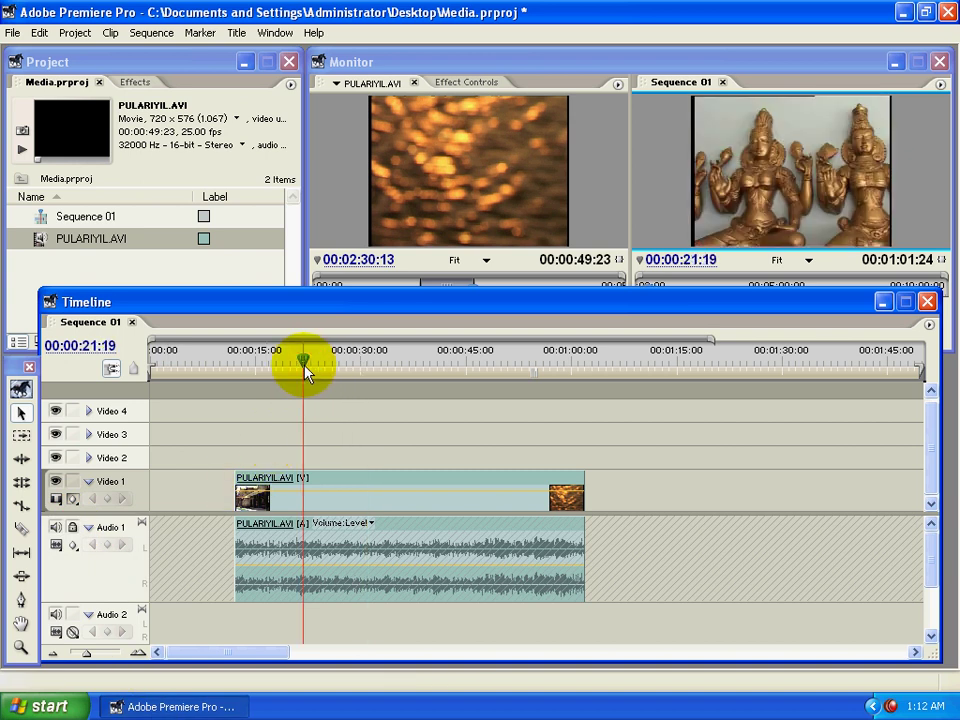
pyautogui.hotkey('ctrl', 'k')
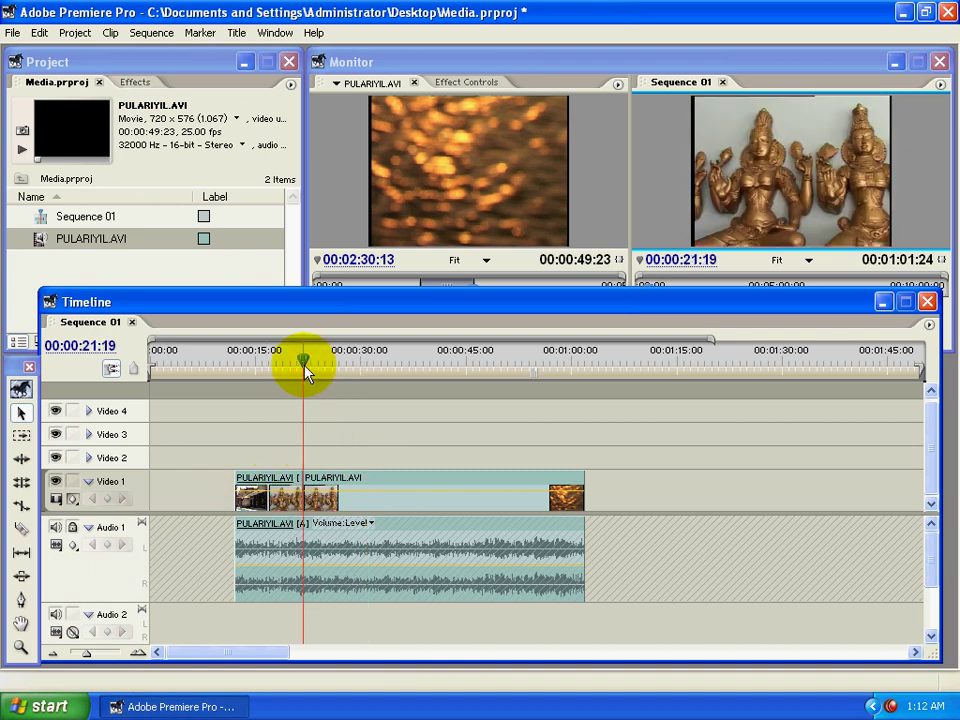
# - Unlock Audio 1 and split the clip's video and audio together at 00:00:31:12 and 00:00:46:07
pyautogui.moveTo(305, 372); pyautogui.dragTo(375, 400)
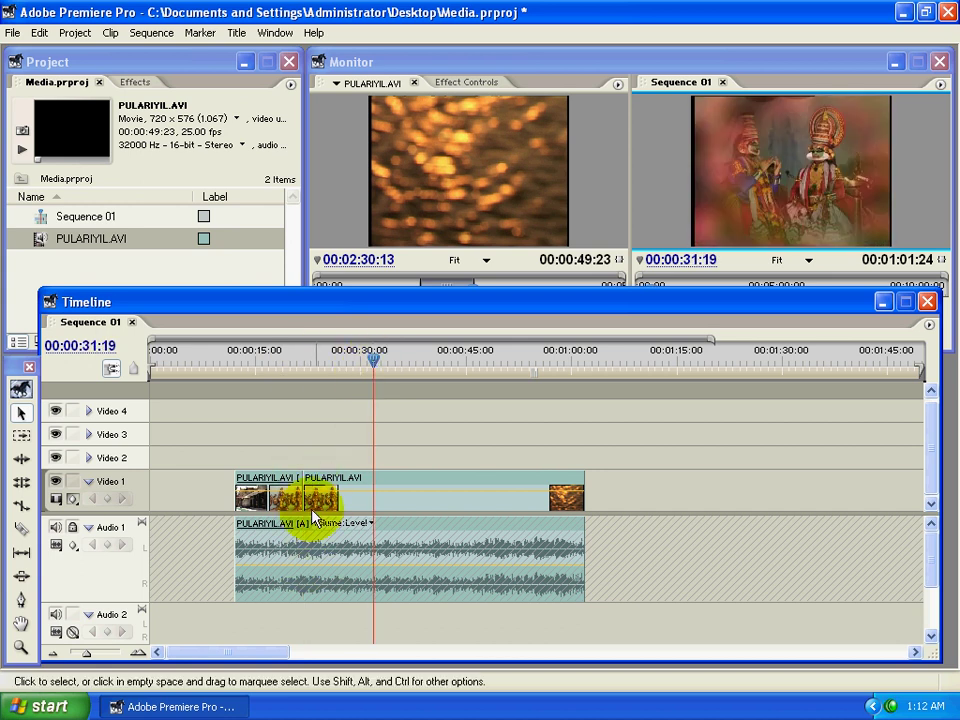
pyautogui.click(72, 528)
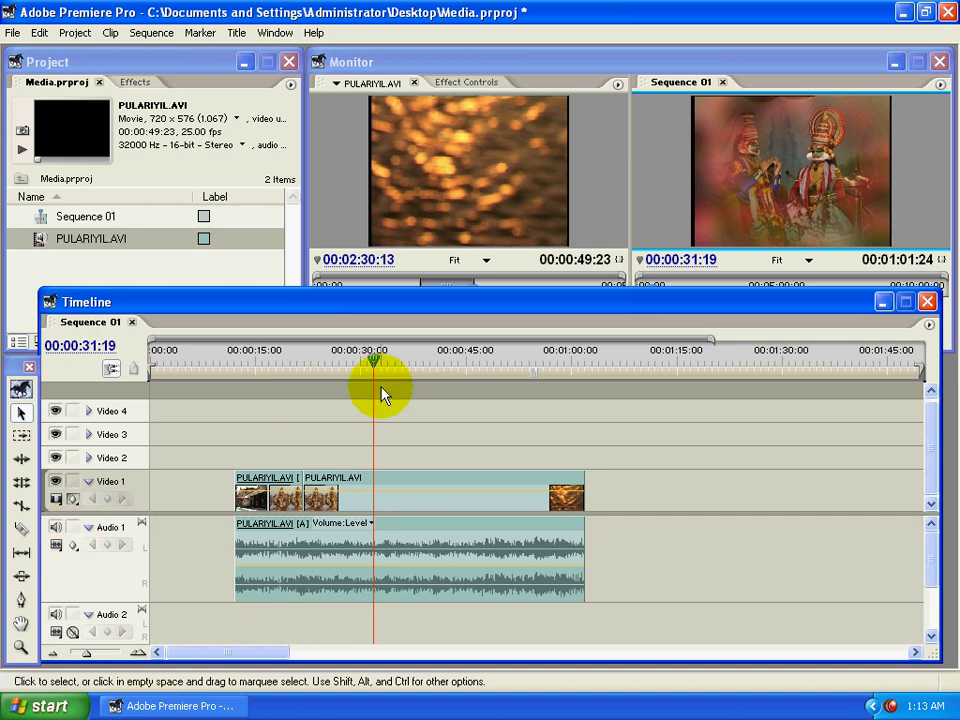
pyautogui.moveTo(375, 364)
pyautogui.mouseDown()
pyautogui.moveTo(358, 369)
pyautogui.moveTo(372, 370)
pyautogui.mouseUp()
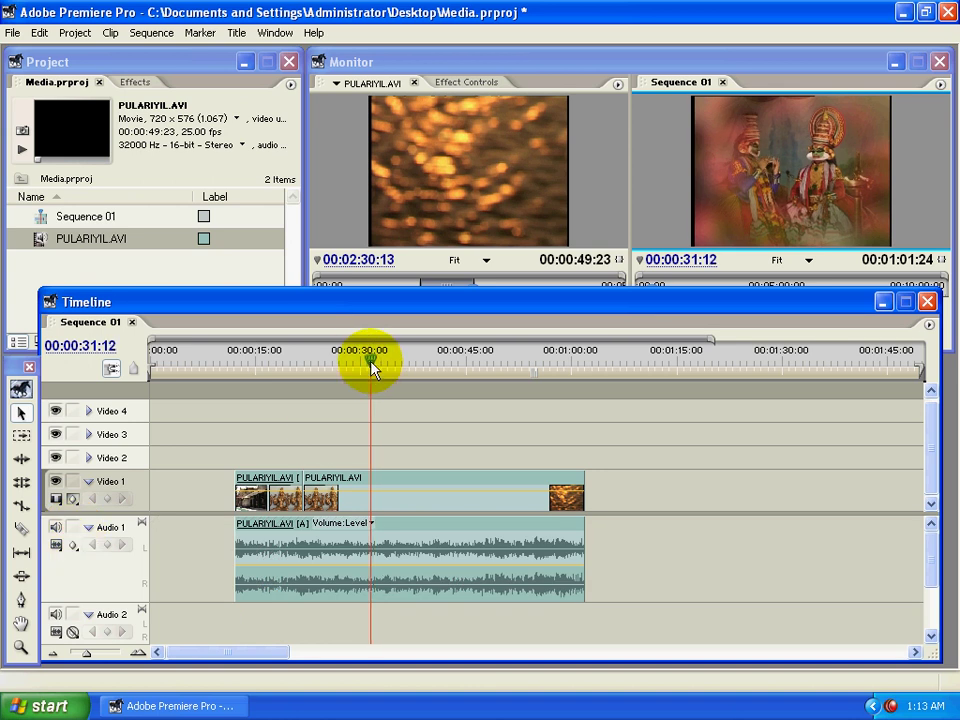
pyautogui.hotkey('ctrl', 'k')
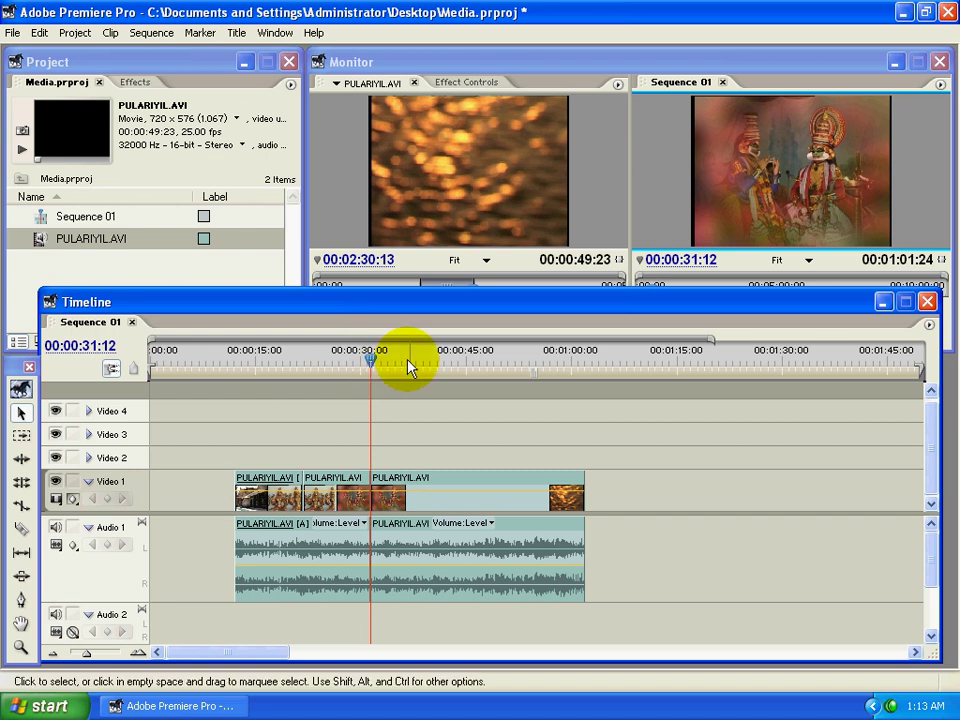
pyautogui.click(378, 362)
pyautogui.moveTo(383, 367); pyautogui.dragTo(480, 375)
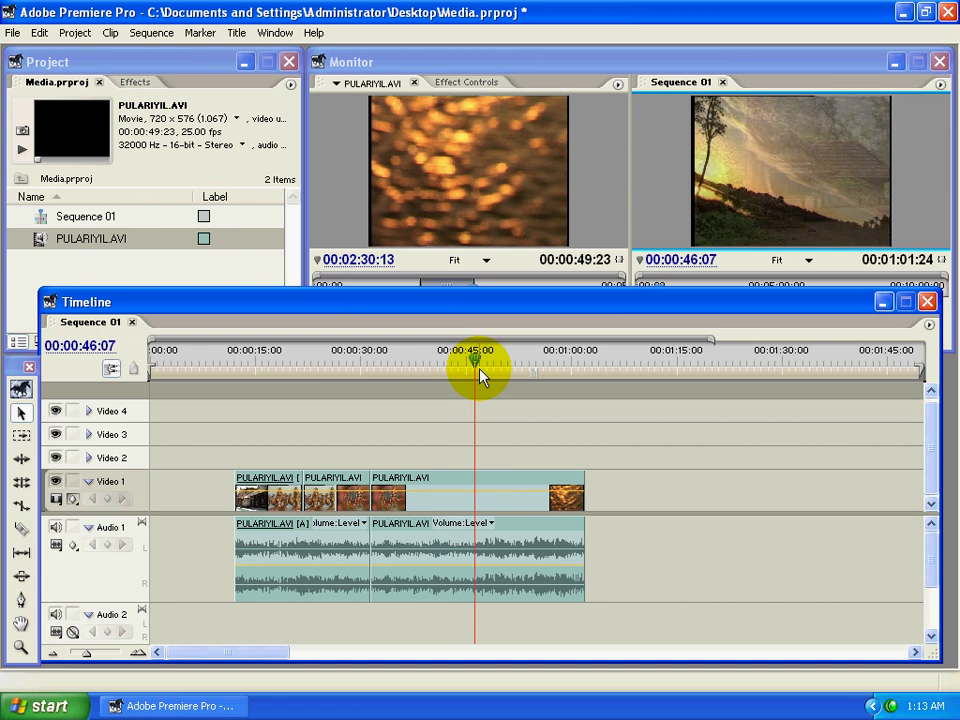
pyautogui.hotkey('ctrl', 'k')
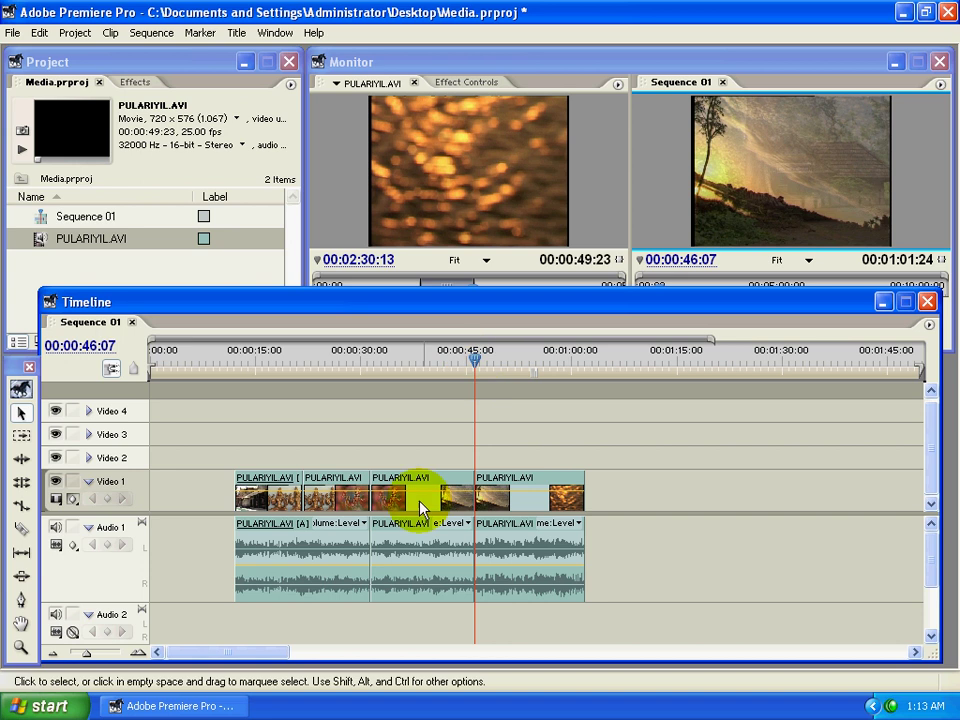
# - Clear the video and audio piece between 00:00:31:12 and 00:00:46:07, try moving the last piece, and undo the changes
pyautogui.moveTo(413, 422); pyautogui.dragTo(436, 634)
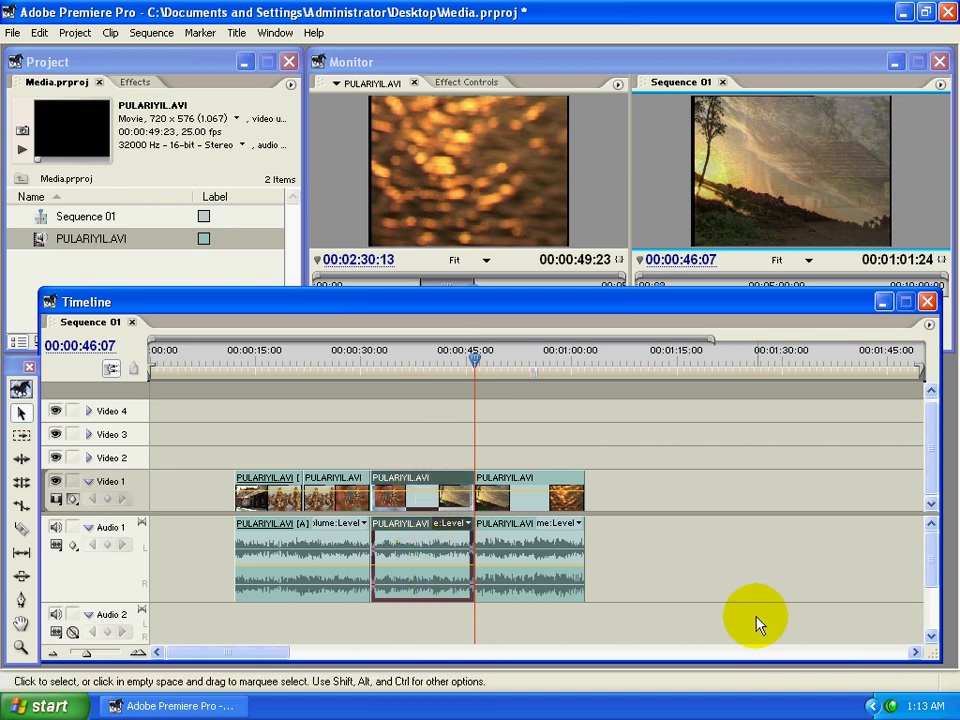
pyautogui.rightClick(392, 495)
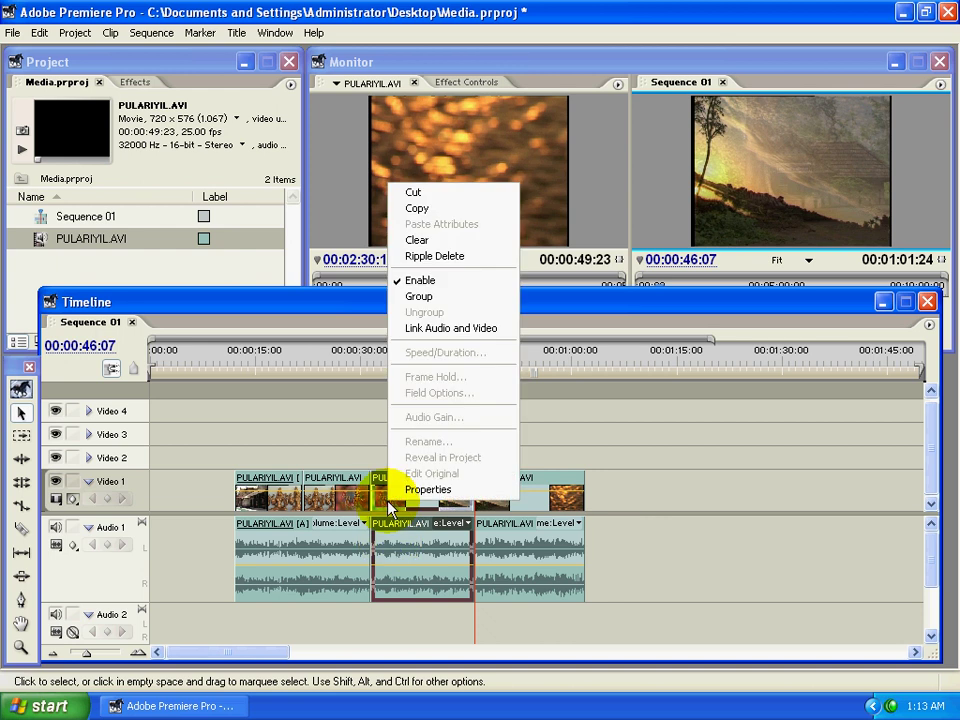
pyautogui.click(408, 241)
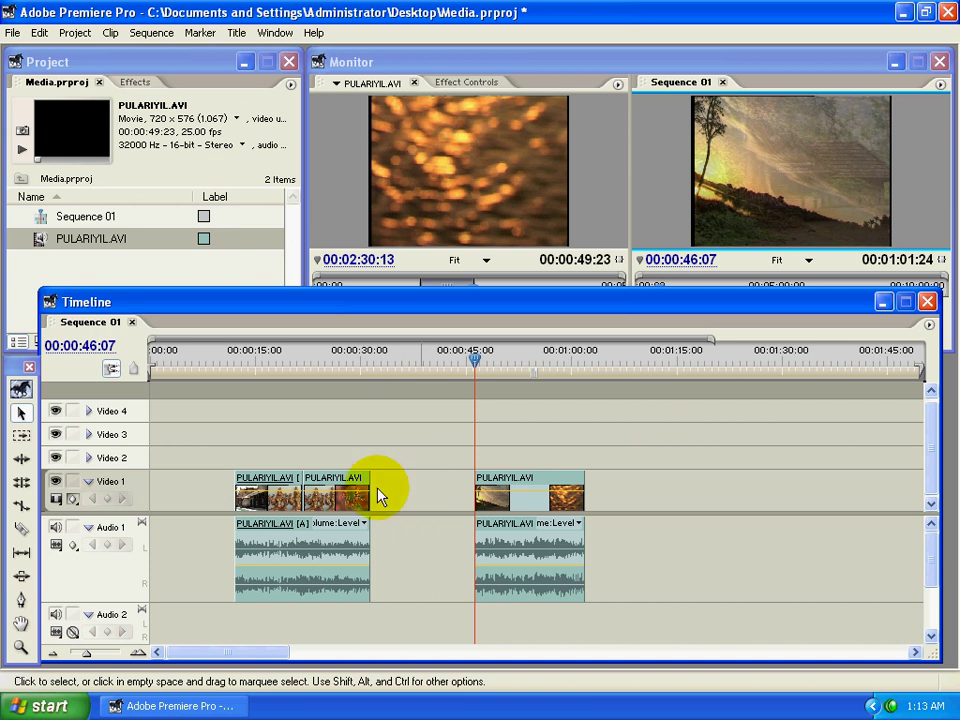
pyautogui.moveTo(645, 452); pyautogui.dragTo(505, 600)
pyautogui.moveTo(482, 476)
pyautogui.mouseDown()
pyautogui.moveTo(393, 481)
pyautogui.moveTo(491, 484)
pyautogui.mouseUp()
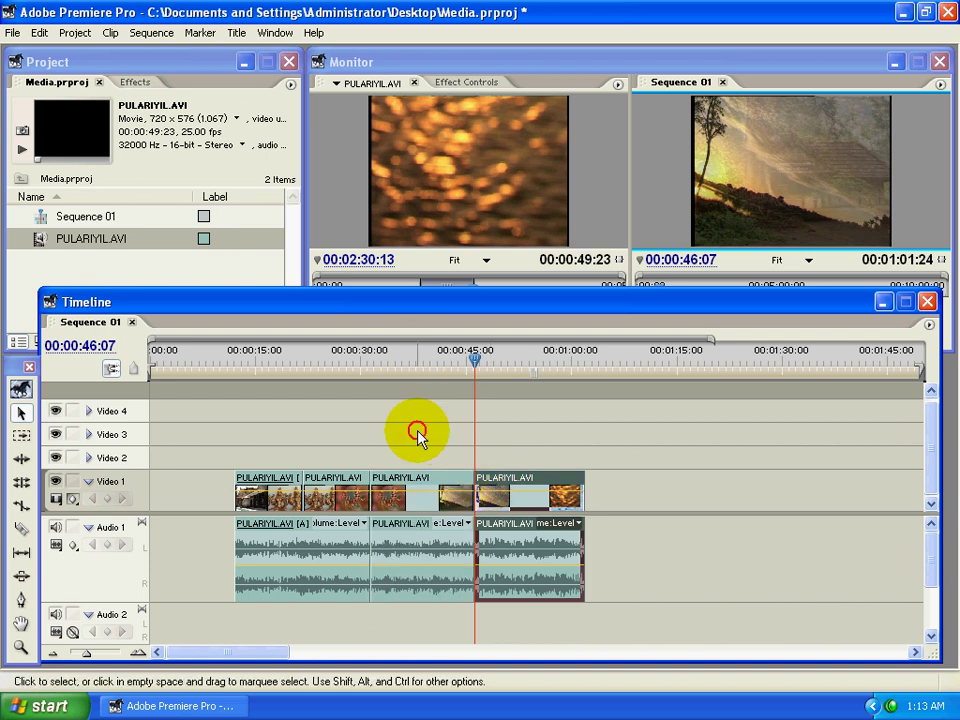
# - Clear the piece just before the playhead from Video 1 and Audio 1, leaving a gap in its place
pyautogui.moveTo(418, 424); pyautogui.dragTo(416, 629)
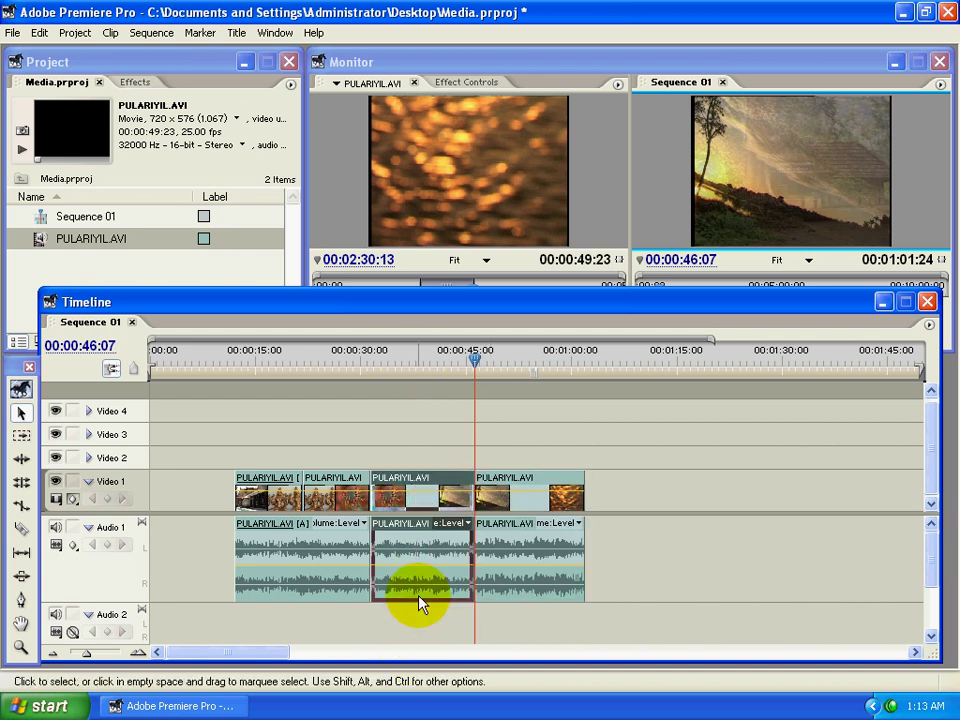
pyautogui.rightClick(421, 553)
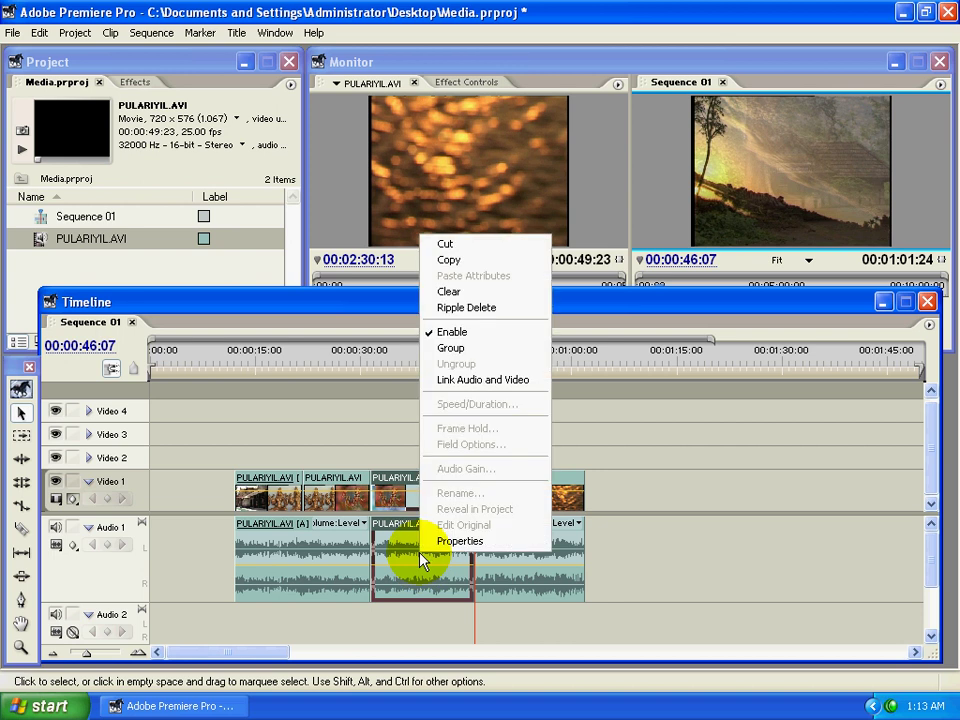
pyautogui.click(448, 292)
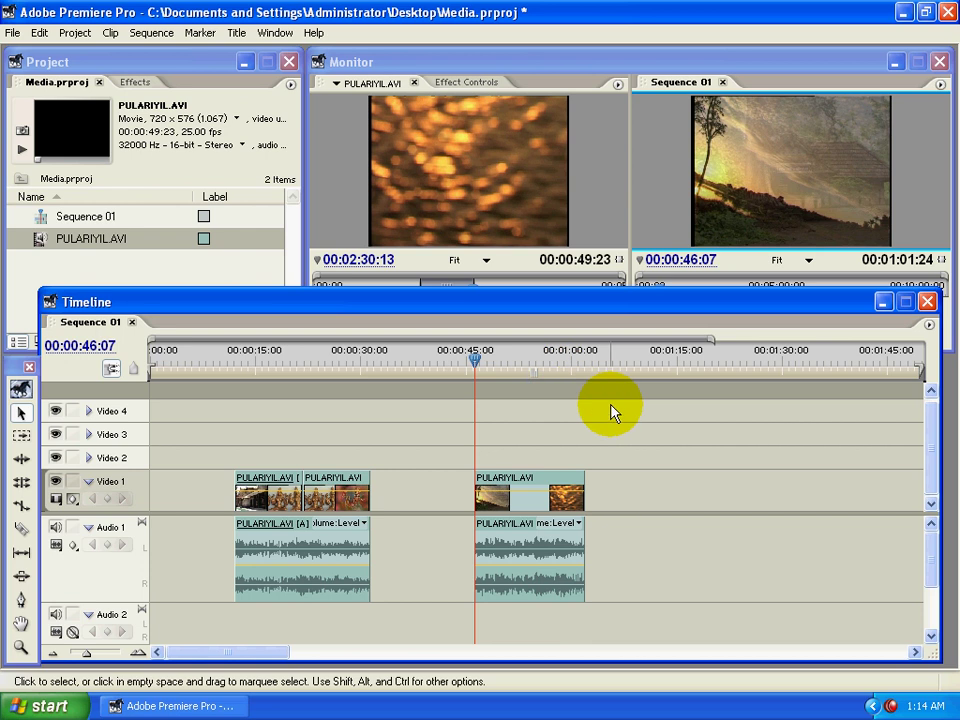
# - Move the last piece's video and audio against the preceding piece to close the gap, and undo the move and the clearing
pyautogui.moveTo(631, 405); pyautogui.dragTo(514, 596)
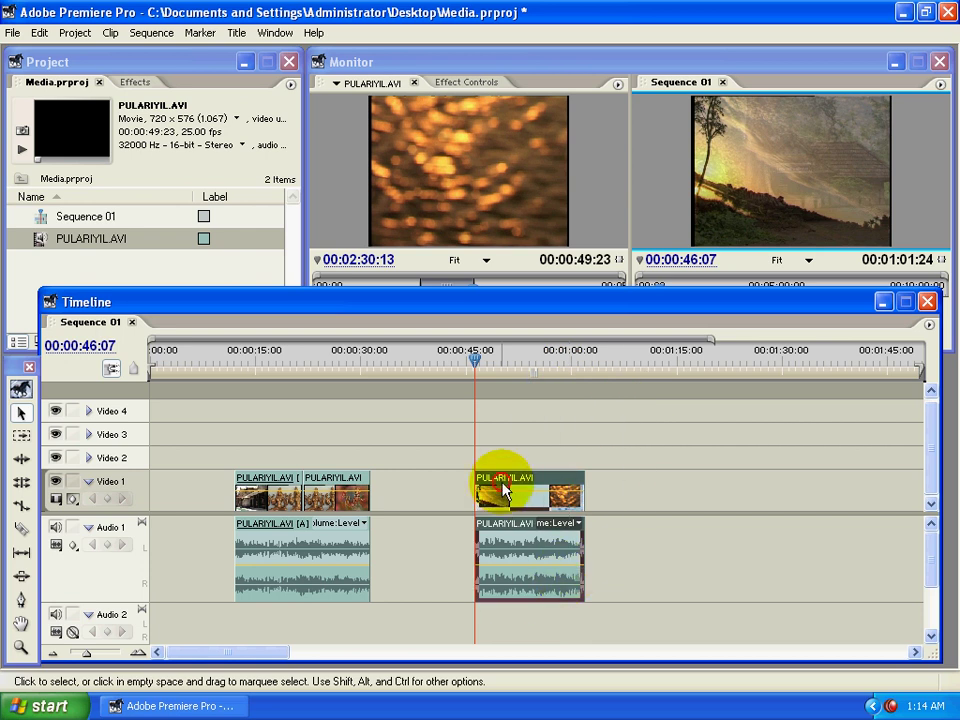
pyautogui.moveTo(508, 493); pyautogui.dragTo(414, 491)
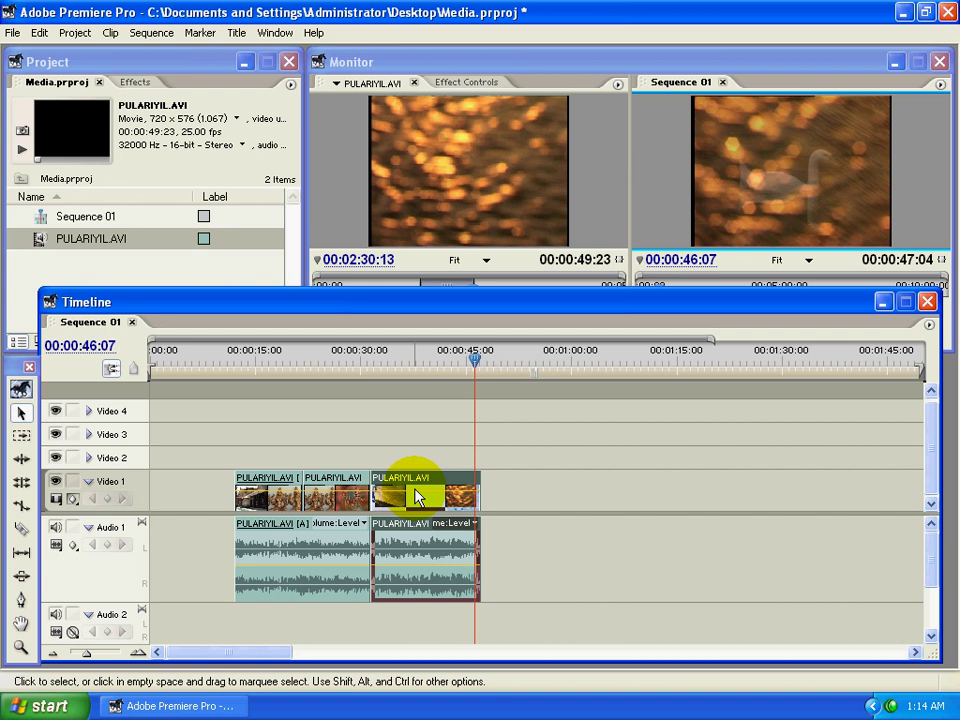
pyautogui.hotkey('ctrl', 'v')
# - Ripple delete the video and audio piece between 00:00:31:12 and 00:00:46:07
pyautogui.moveTo(414, 437); pyautogui.dragTo(425, 645)
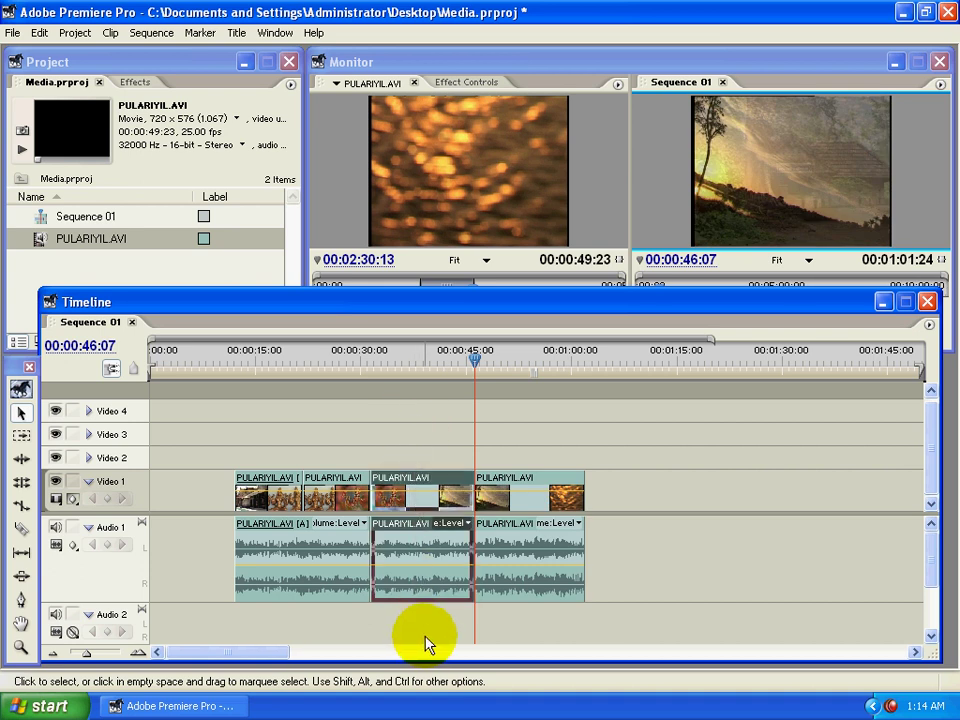
pyautogui.click(407, 488)
pyautogui.rightClick(407, 488)
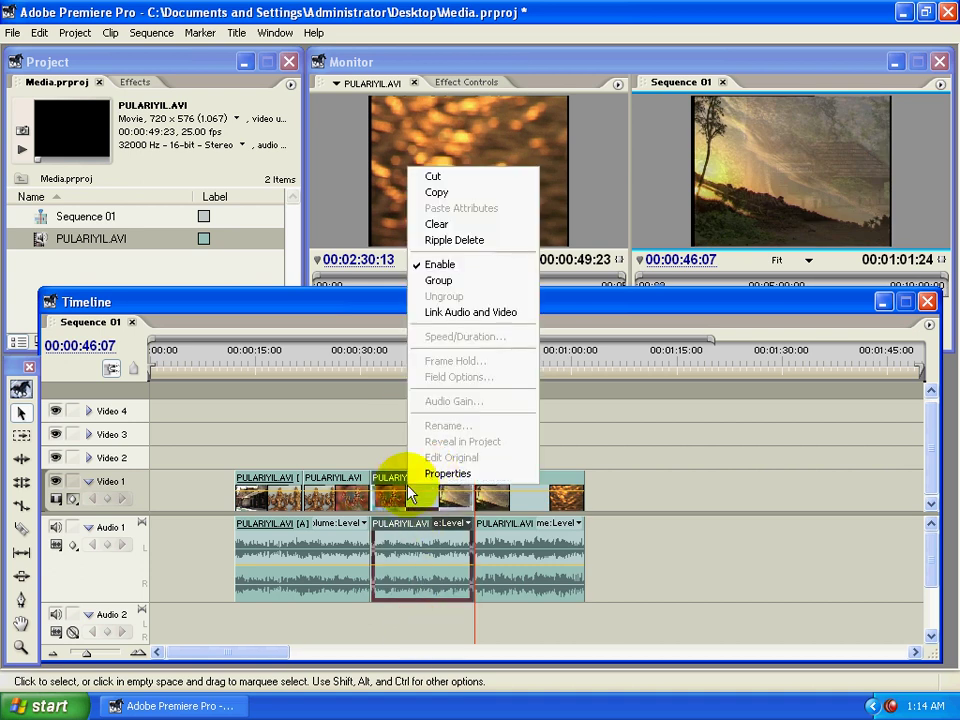
pyautogui.click(446, 248)
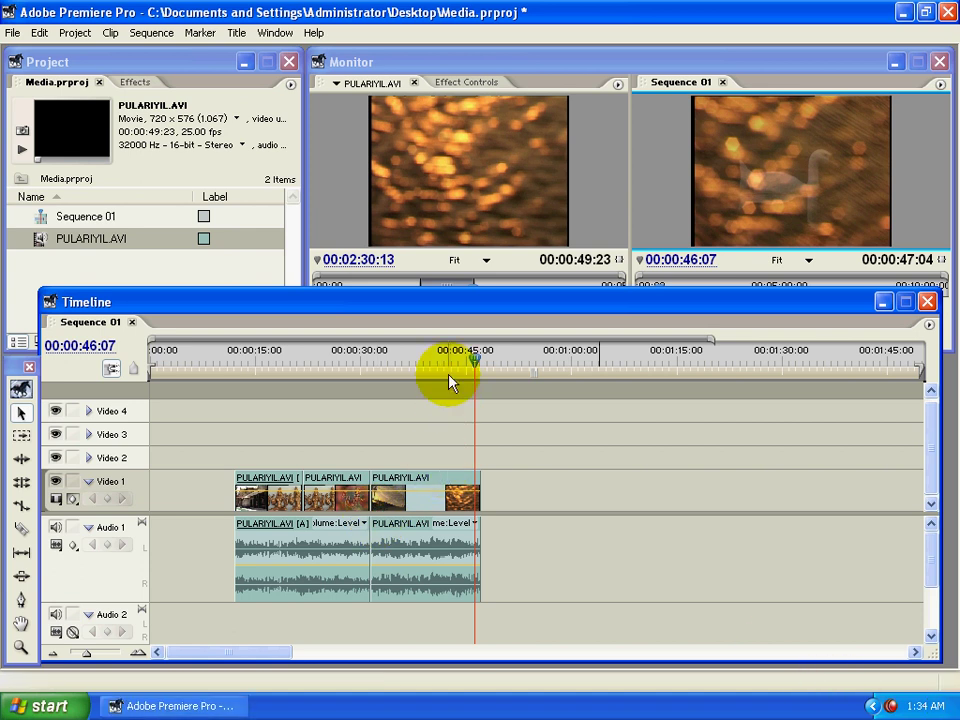
# - Undo the ripple delete, and ripple delete the video and audio piece between 00:00:31:12 and 00:00:46:07 again
pyautogui.press('.')
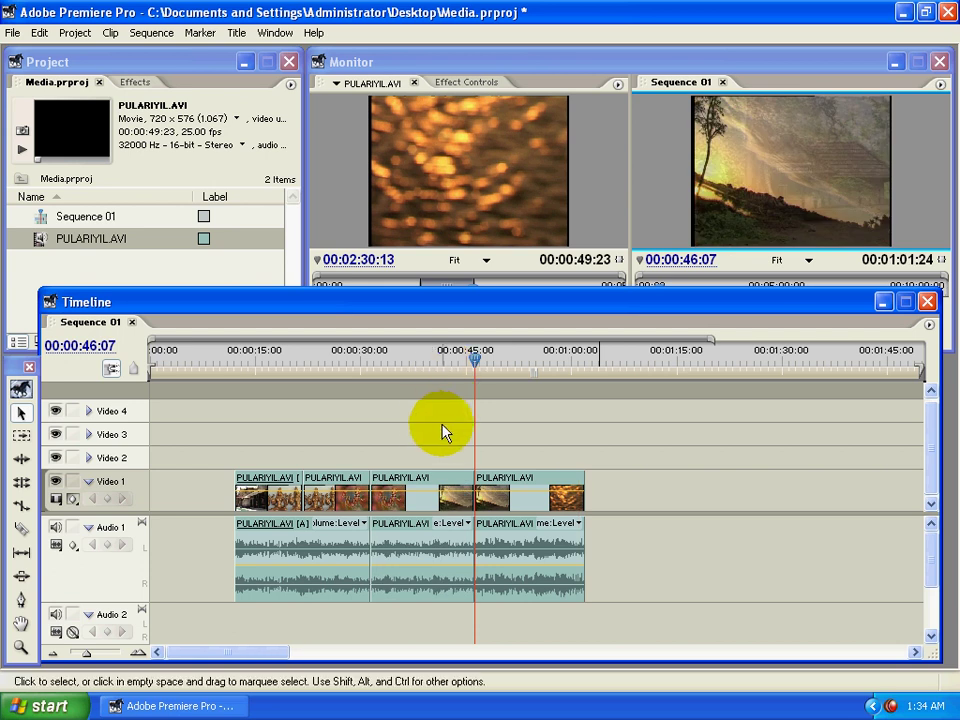
pyautogui.click(411, 566)
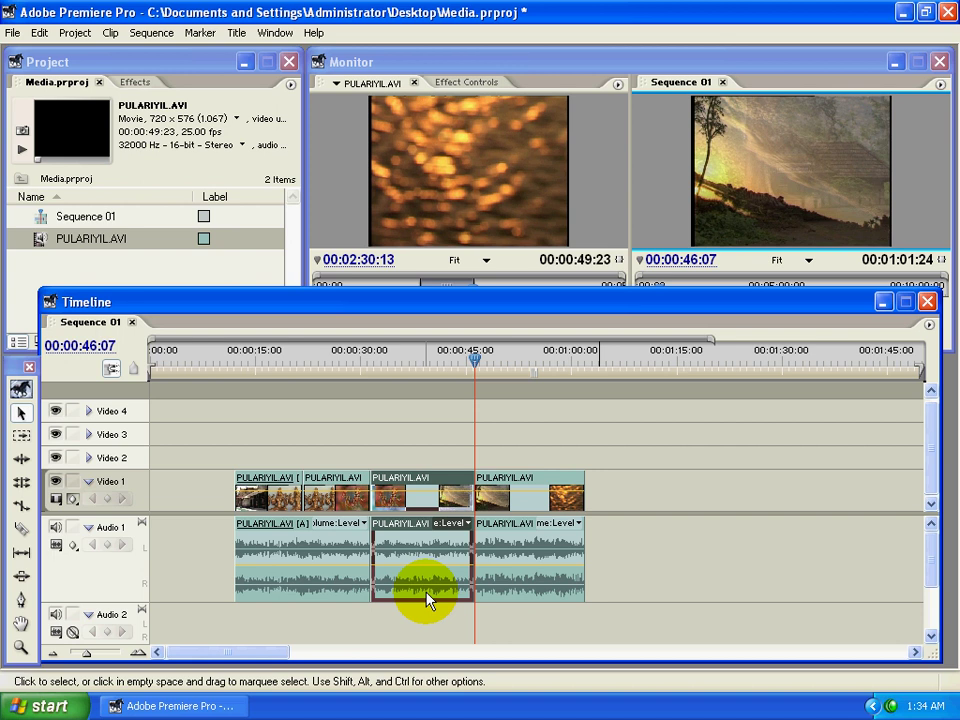
pyautogui.hotkey('shift', 'Delete')
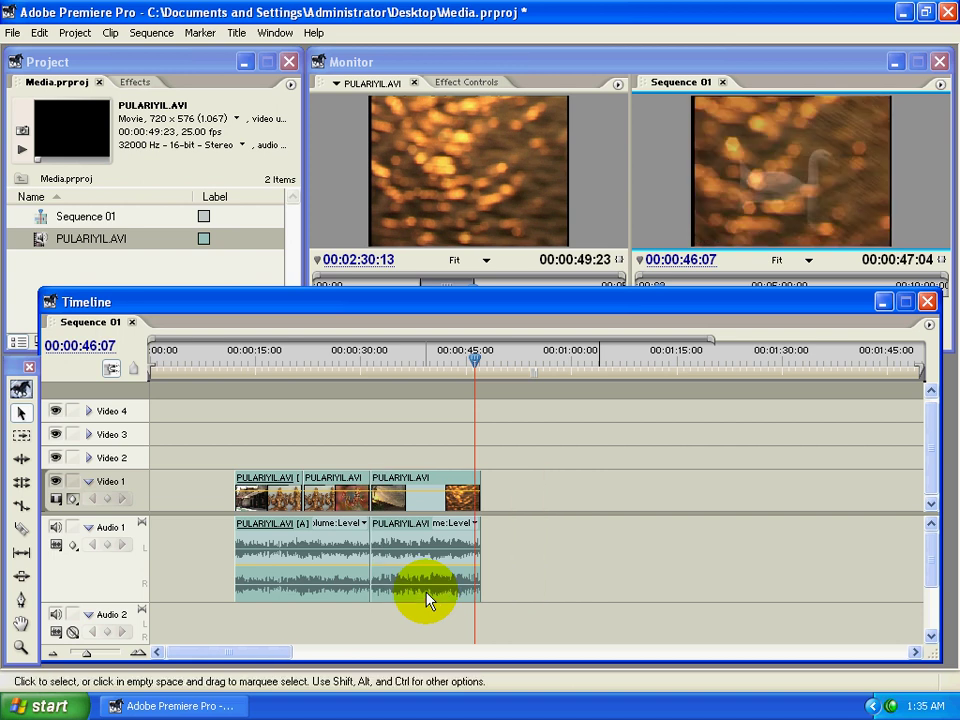
pyautogui.rightClick(415, 562)
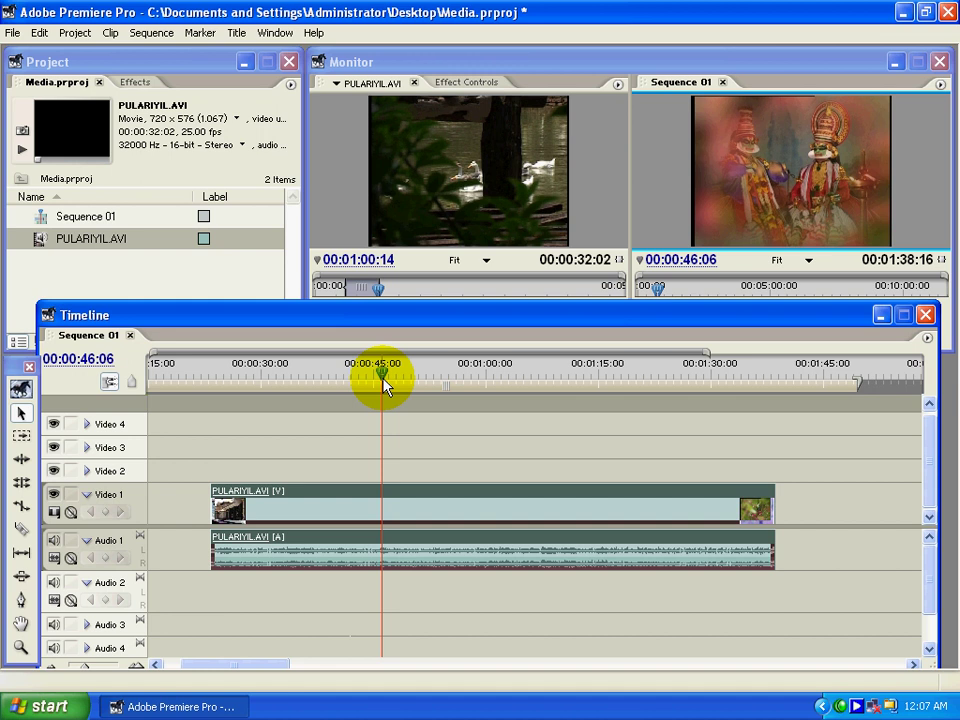
# - Show opacity handles on Video 1 and lower the whole clip's opacity with the Pen tool
pyautogui.click(70, 514)
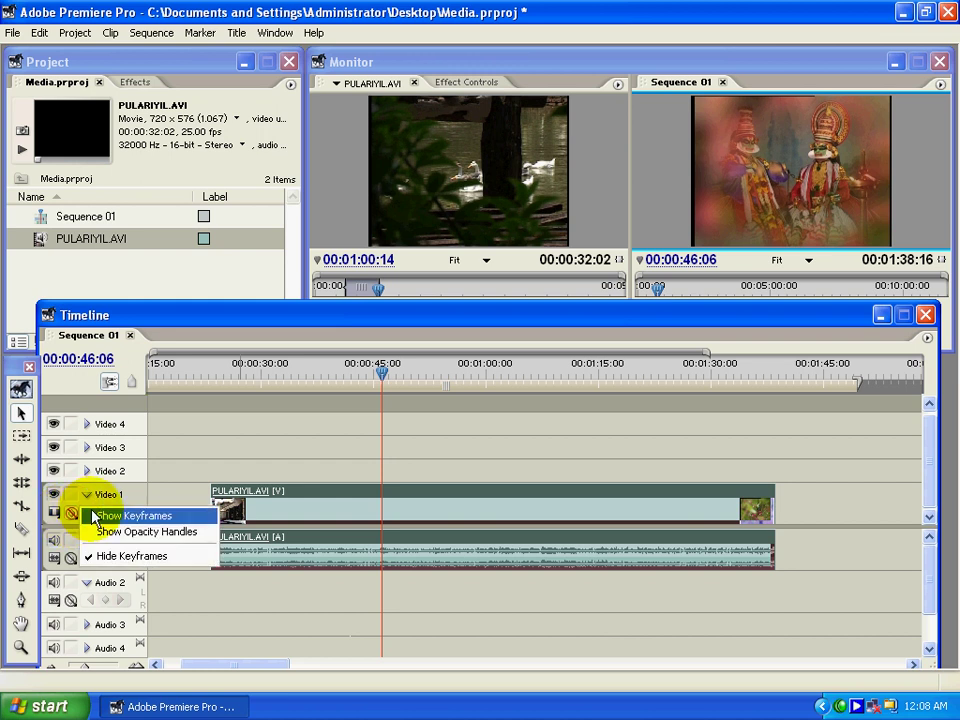
pyautogui.click(136, 537)
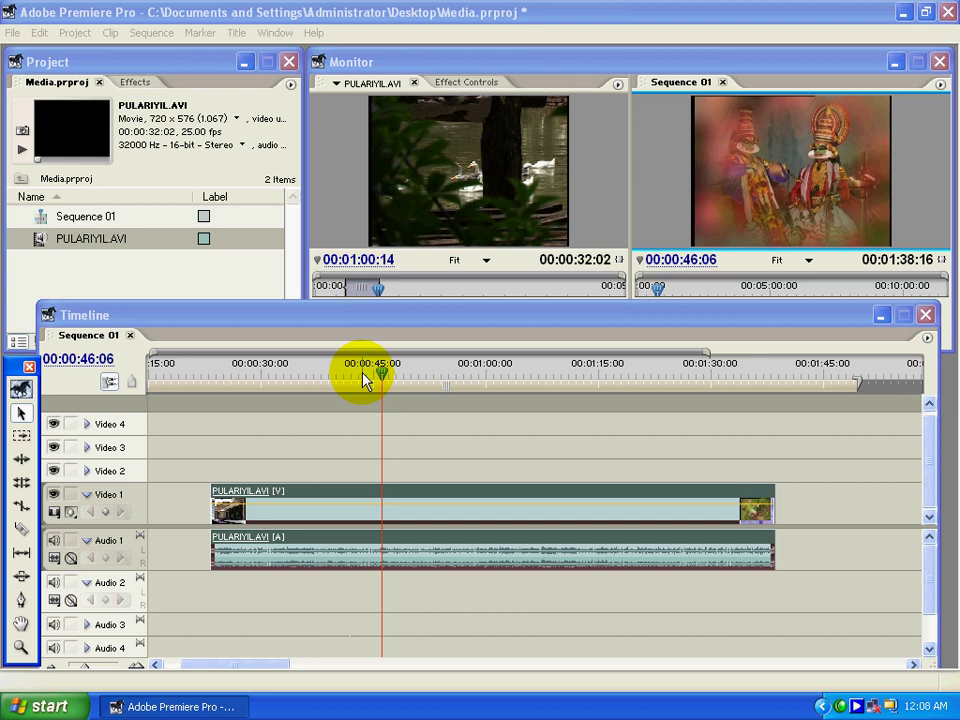
pyautogui.click(22, 600)
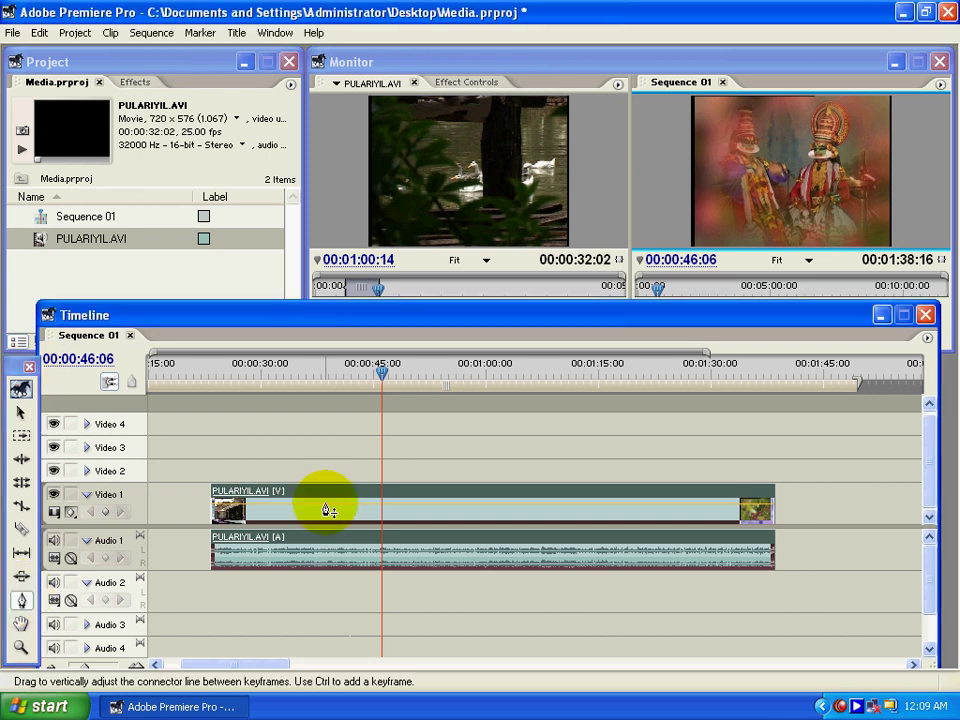
pyautogui.moveTo(325, 511); pyautogui.dragTo(322, 517)
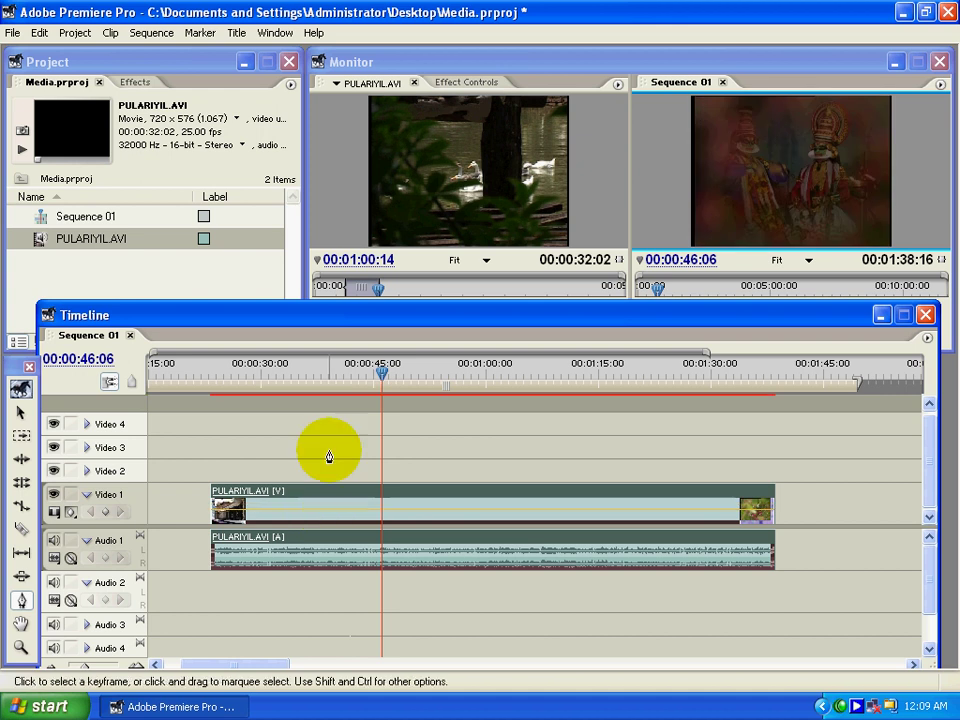
# - Play the dimmed clip up to about 00:00:41:06, raise its opacity back to full, and return to the Selection tool
pyautogui.click(335, 372)
pyautogui.press('space')
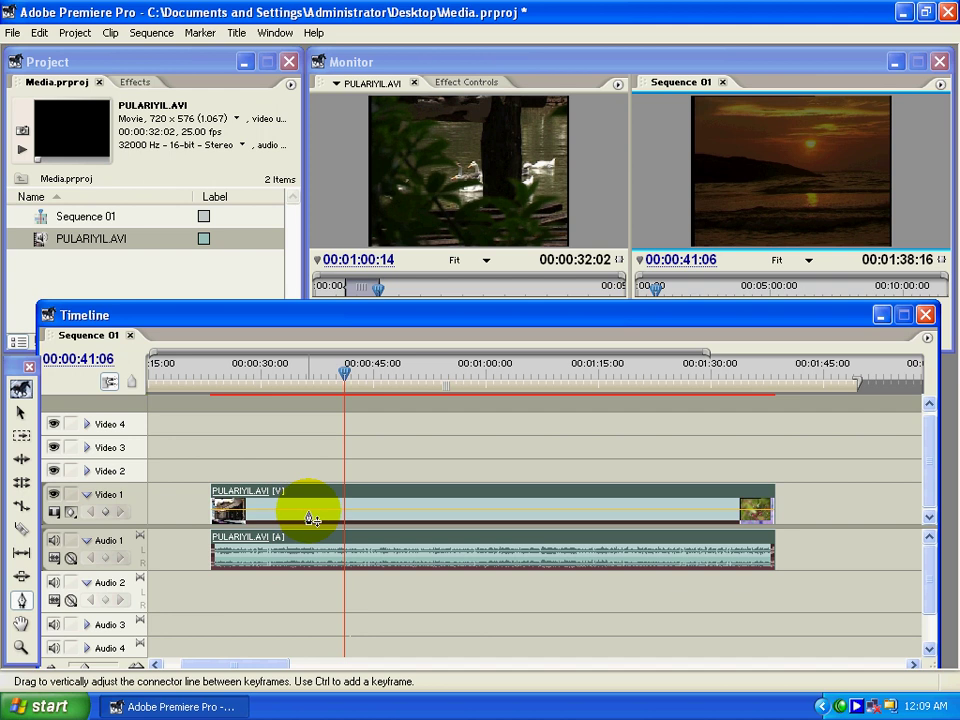
pyautogui.moveTo(310, 518); pyautogui.dragTo(306, 473)
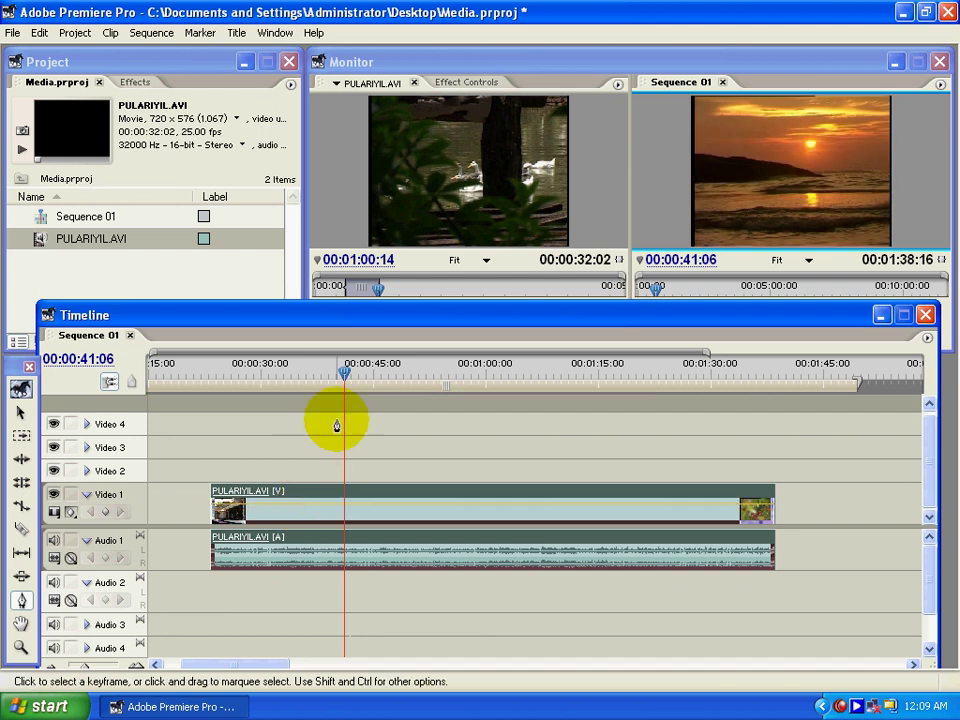
pyautogui.click(21, 411)
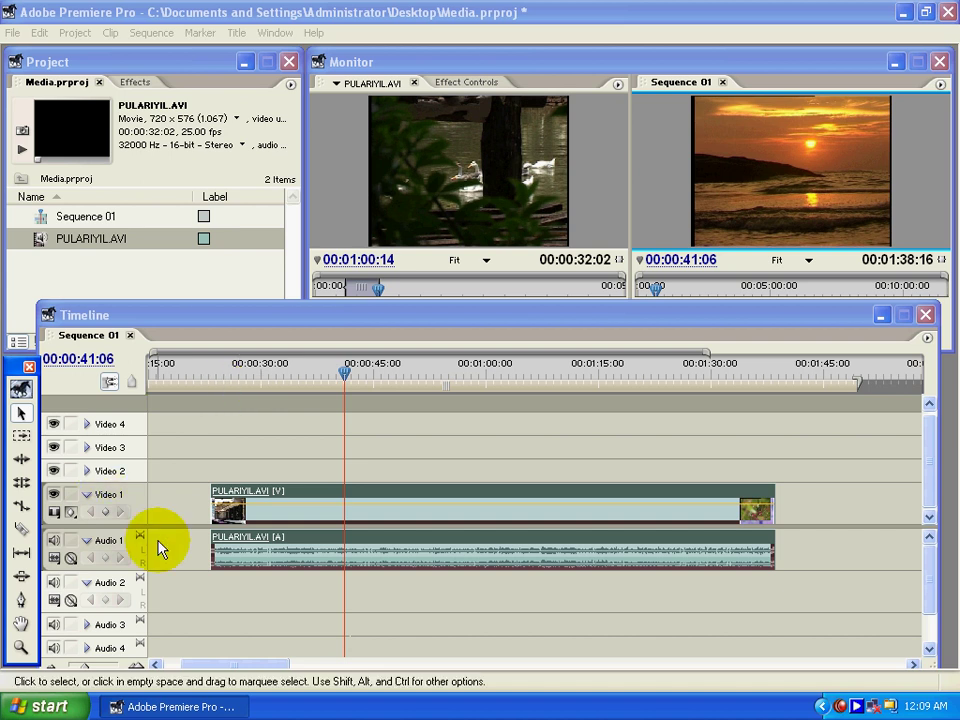
# - Add opacity keyframes to the Video 1 clip at 00:00:23:07 and 00:00:26:19, and lower the first one to create a fade-in
pyautogui.moveTo(262, 372); pyautogui.dragTo(360, 378)
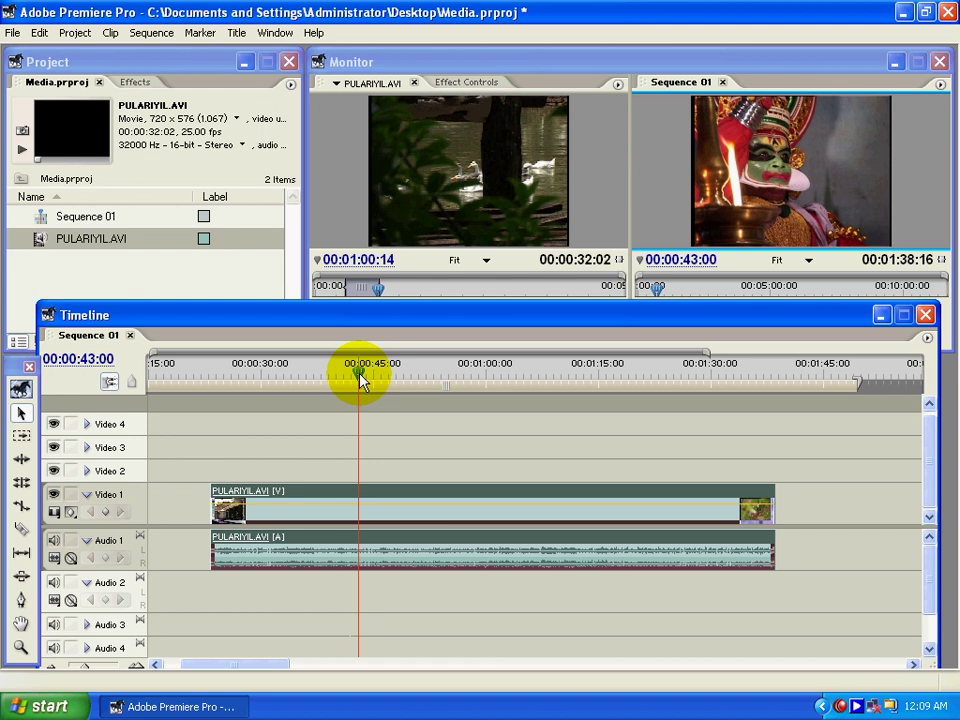
pyautogui.press('pageup')
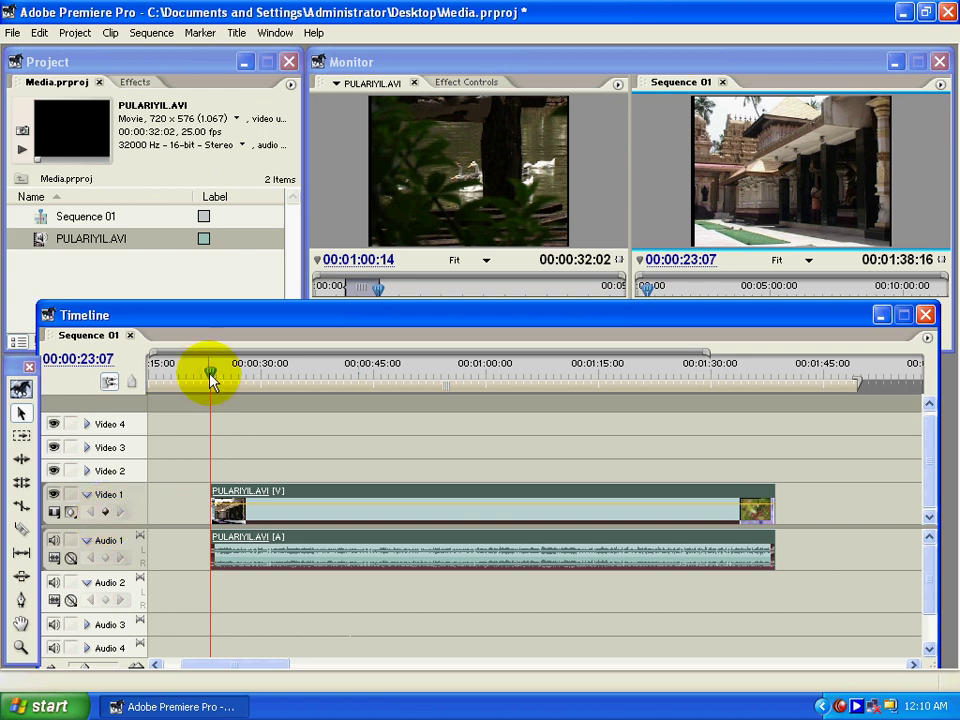
pyautogui.moveTo(210, 375); pyautogui.dragTo(193, 373)
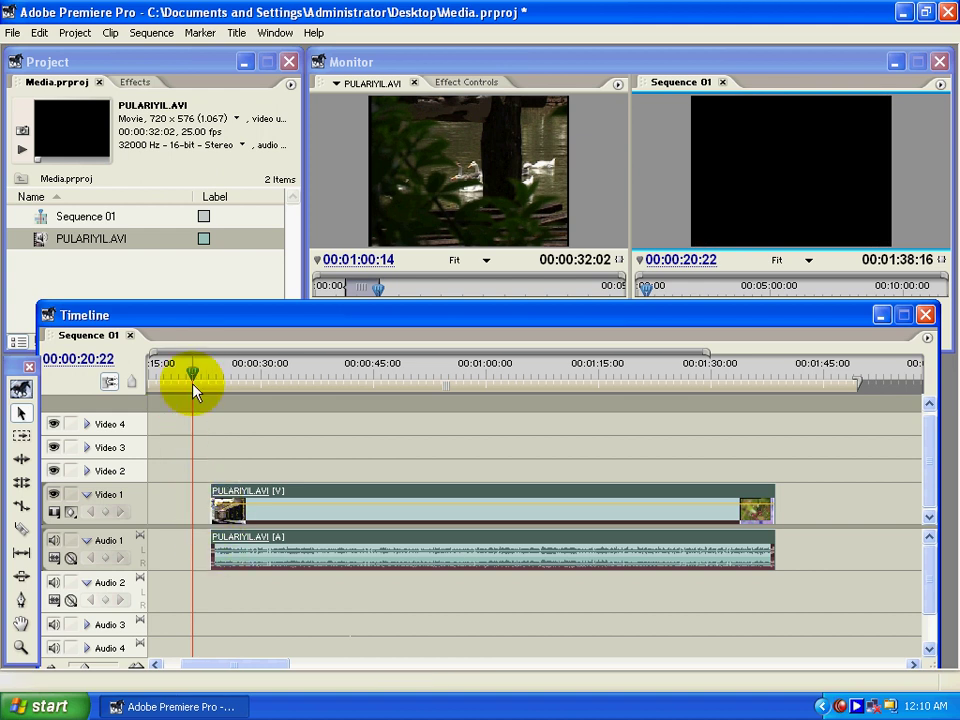
pyautogui.moveTo(193, 376); pyautogui.dragTo(242, 394)
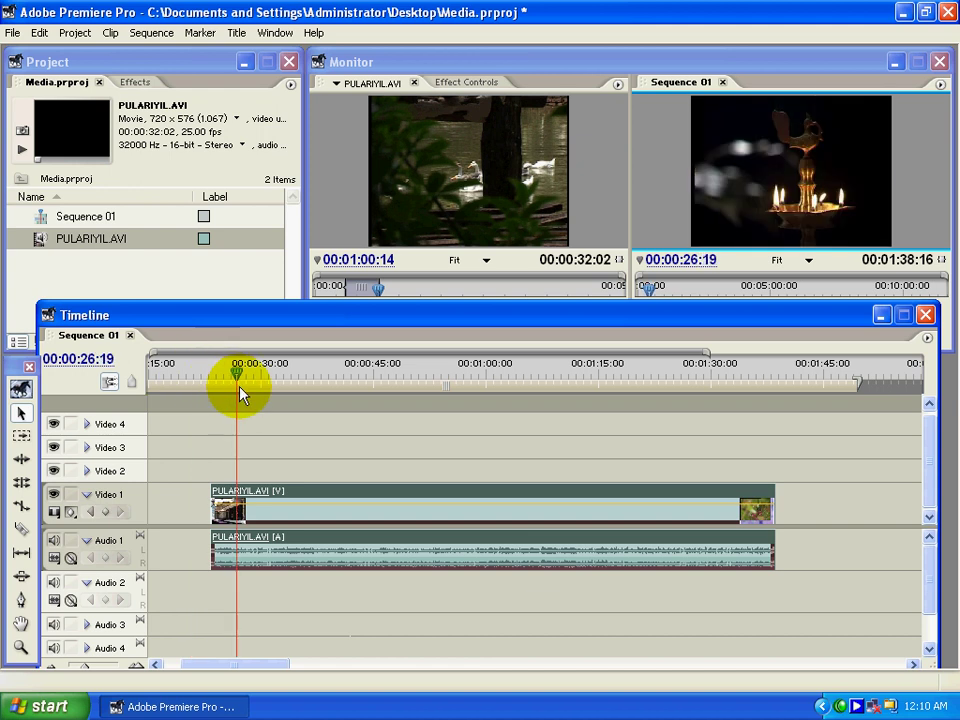
pyautogui.click(108, 512)
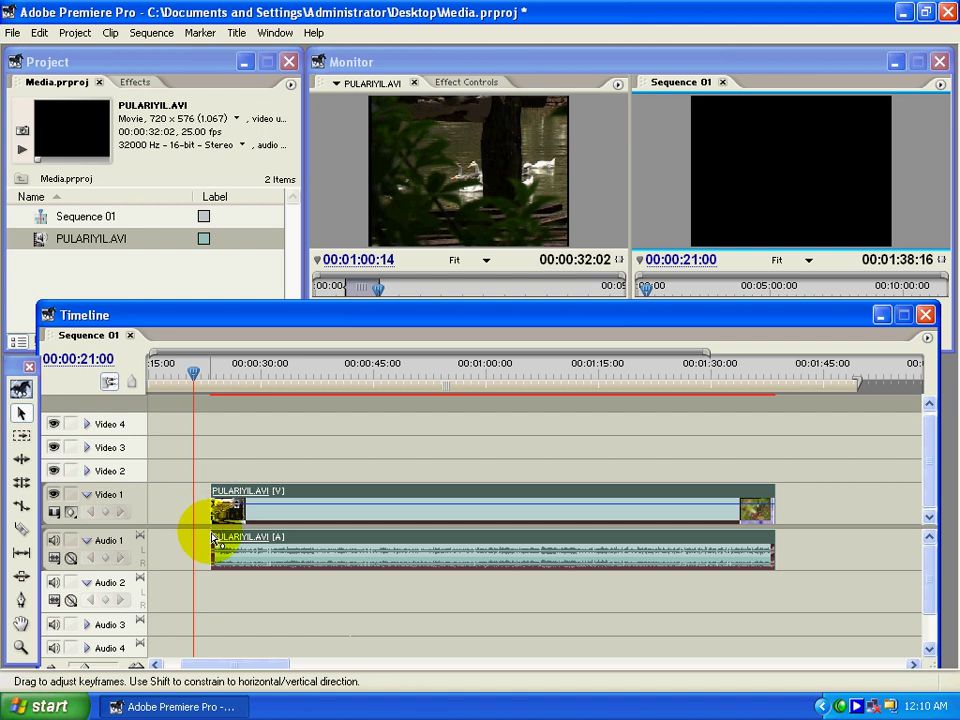
# - Preview the fade-in by playing from 00:00:22:19 and scrubbing the zoomed-in clip from its start to 00:00:26:00
pyautogui.click(207, 380)
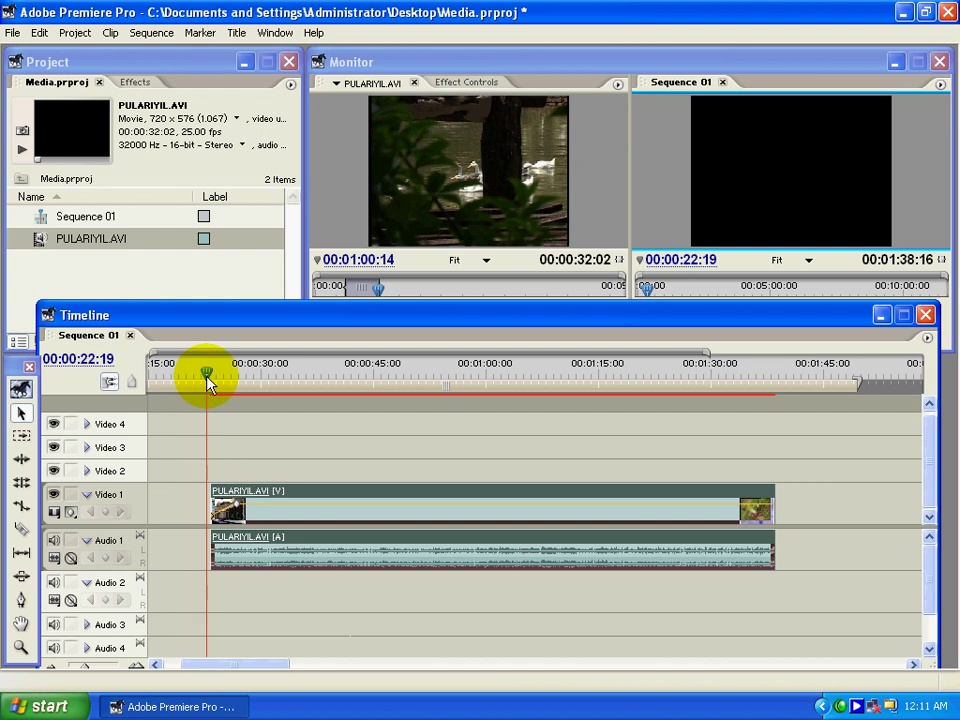
pyautogui.press('space')
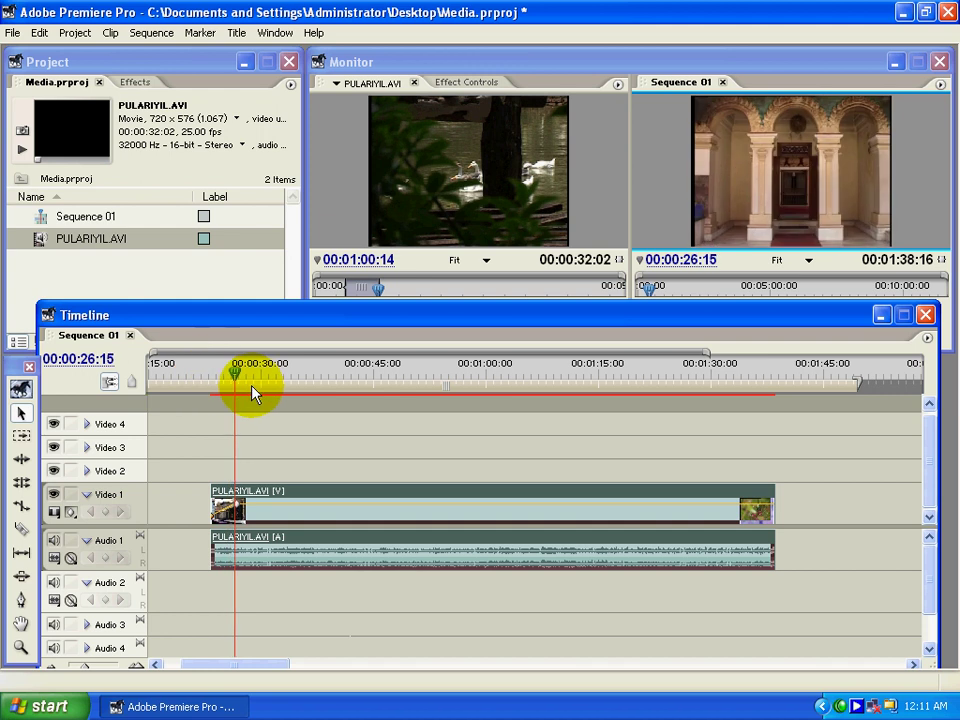
pyautogui.press('space')
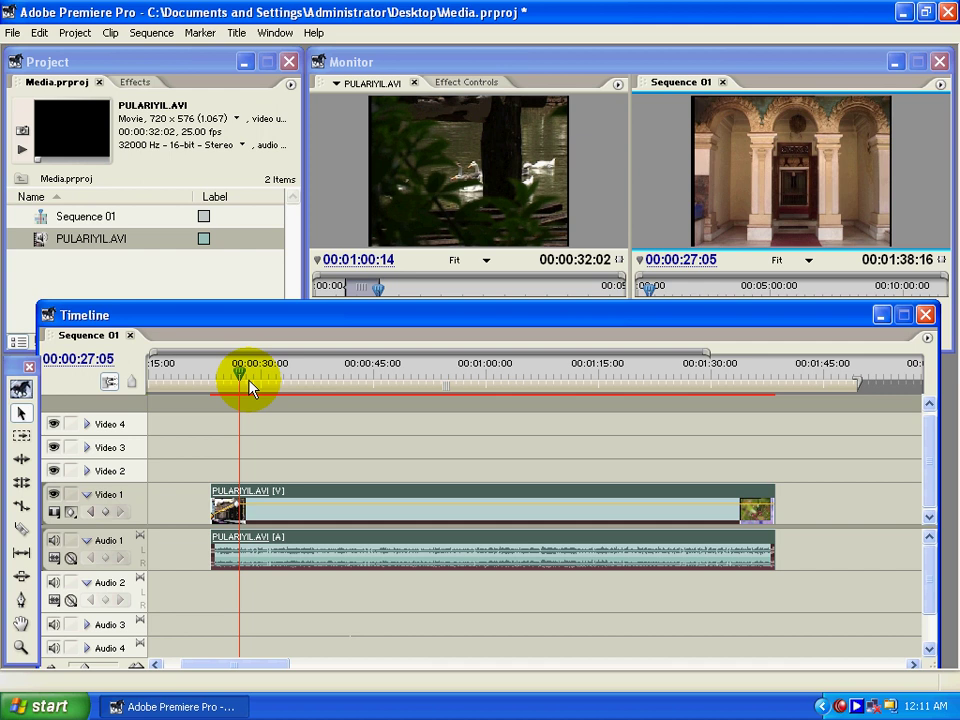
pyautogui.click(20, 646)
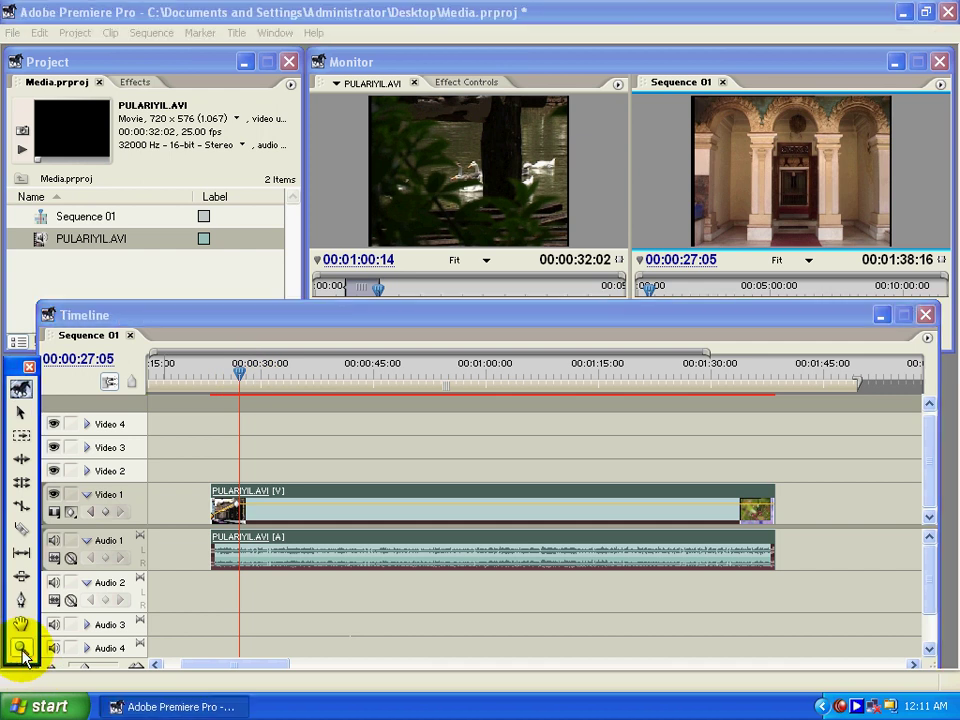
pyautogui.click(242, 515)
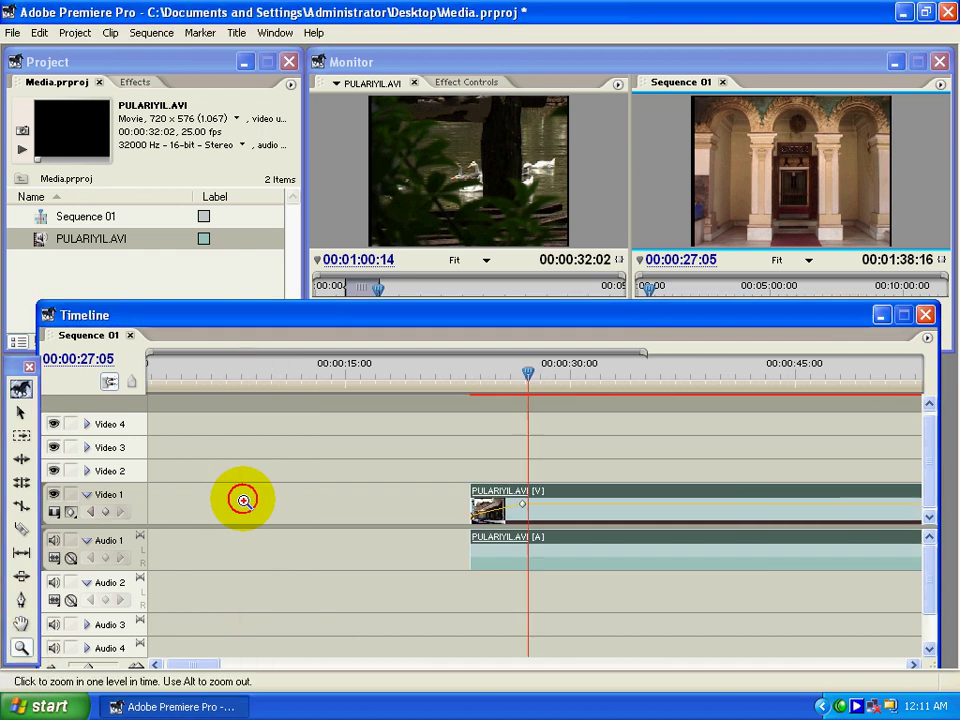
pyautogui.click(540, 514)
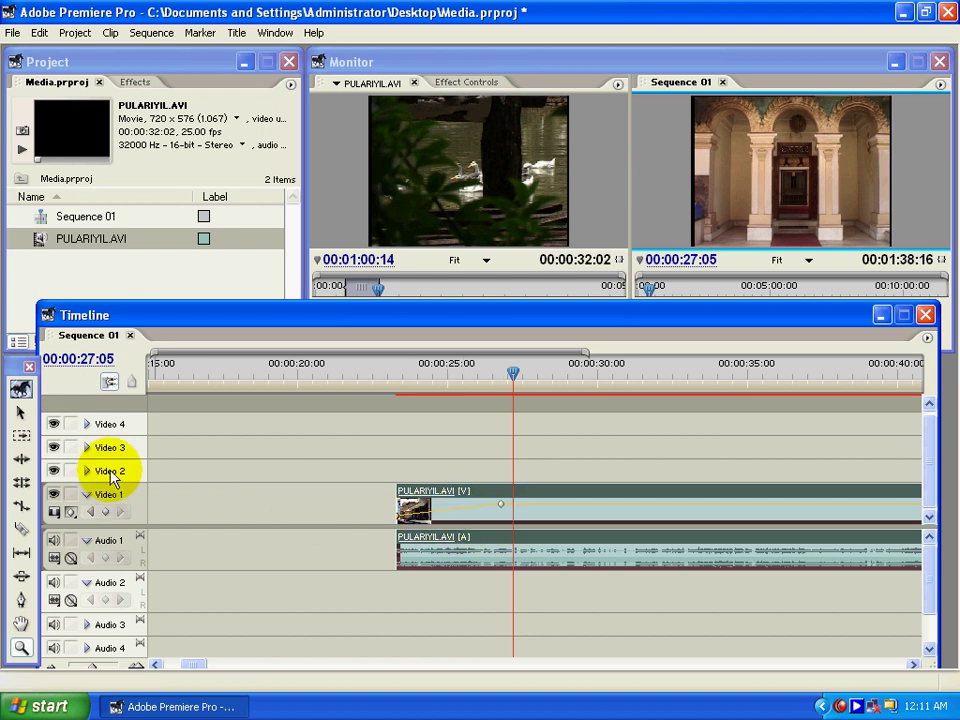
pyautogui.click(21, 412)
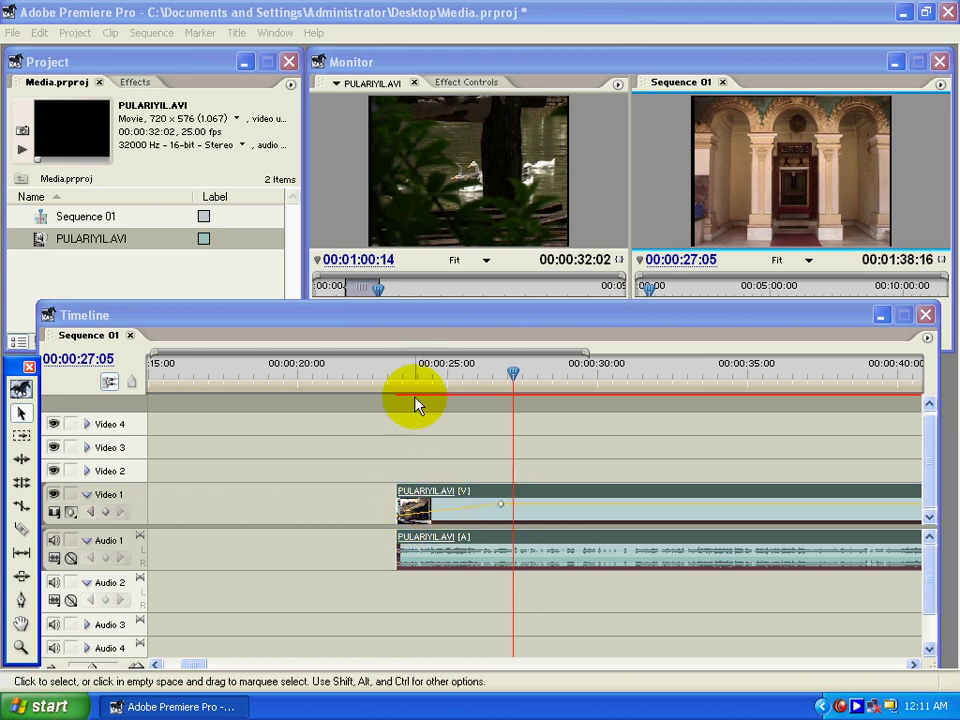
pyautogui.click(398, 376)
pyautogui.moveTo(398, 376); pyautogui.dragTo(478, 390)
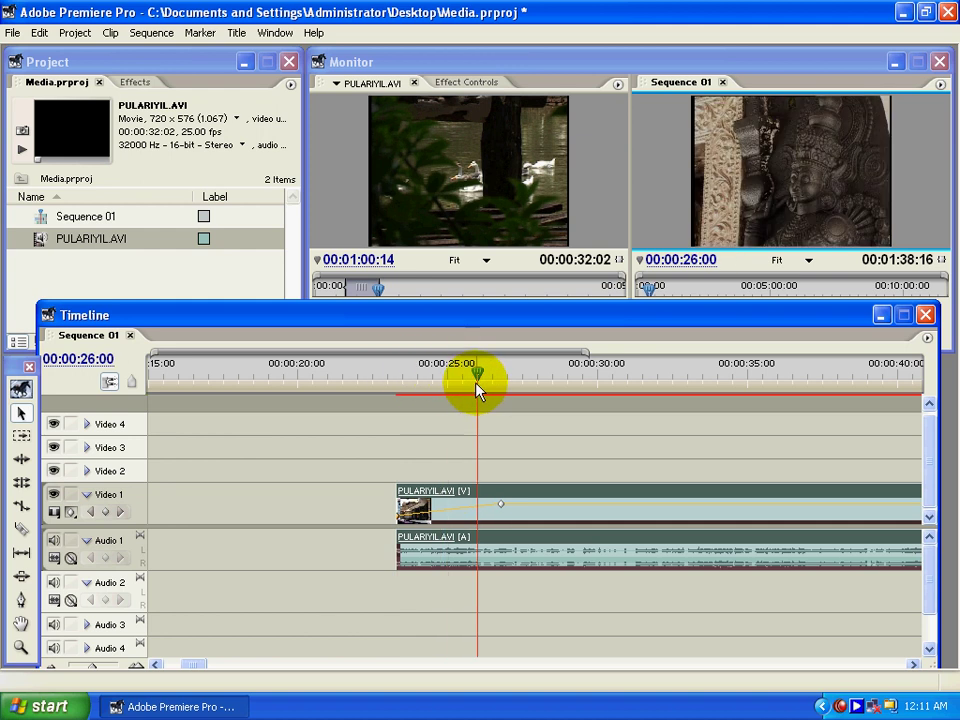
# - Select the second opacity keyframe on the Video 1 clip, and go back to the one at 00:00:23:07 to remove it
pyautogui.click(22, 415)
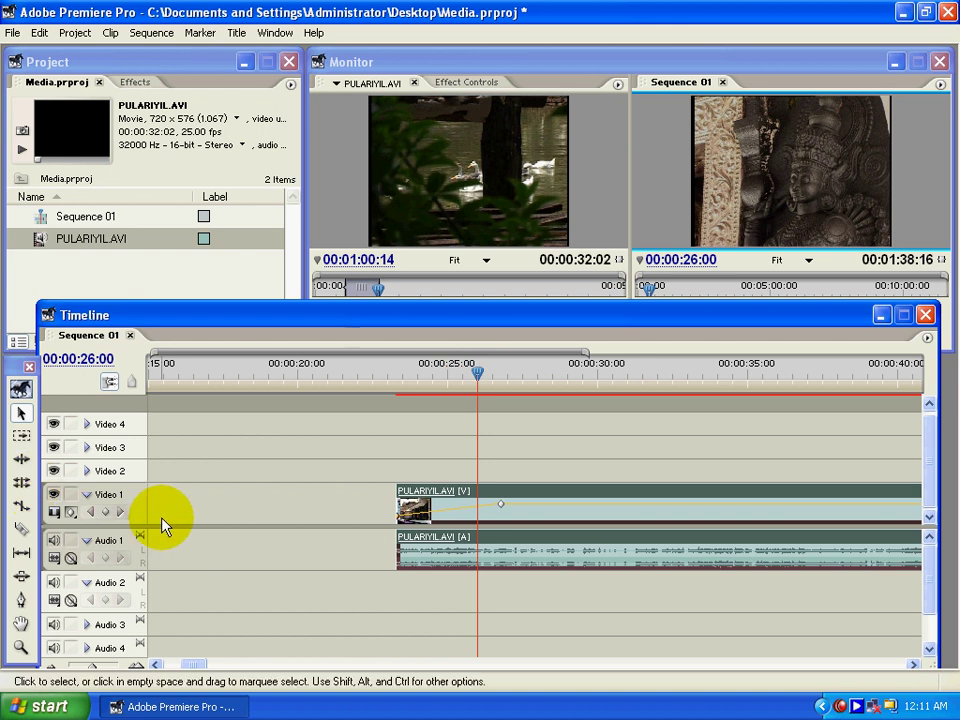
pyautogui.click(501, 505)
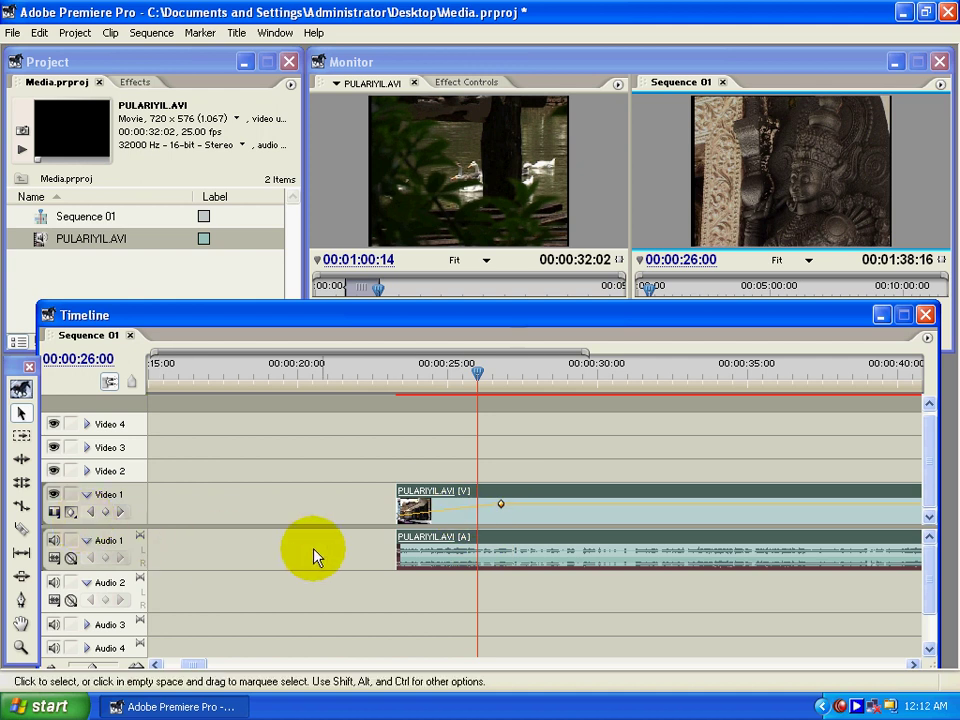
pyautogui.click(91, 512)
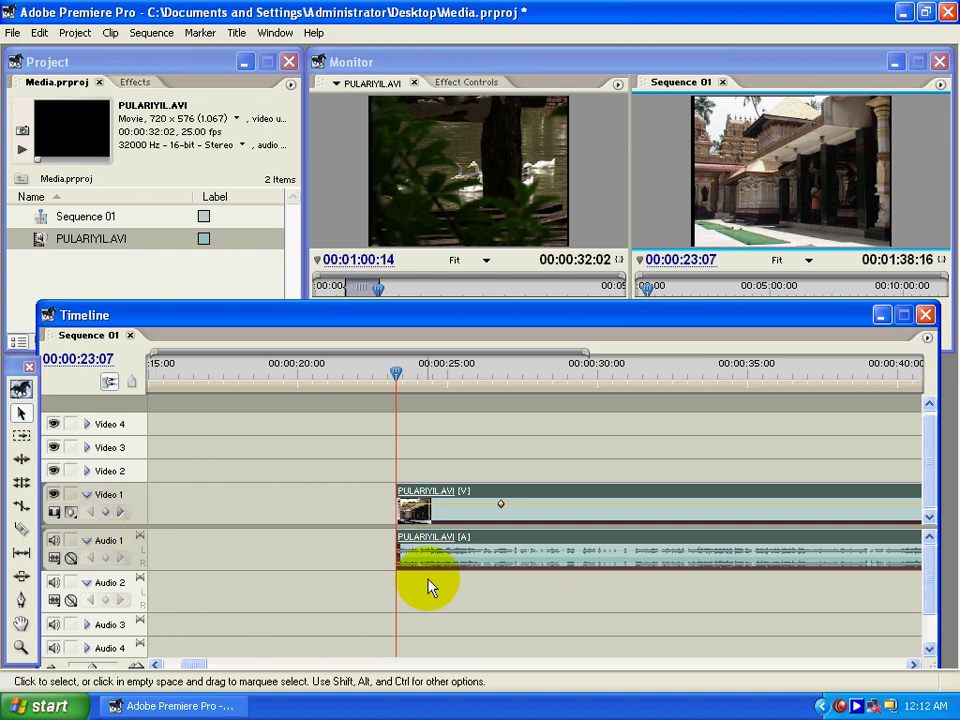
# - Show clip keyframes on Audio 1 and add a volume keyframe at the clip's start, 00:00:23:07
pyautogui.click(72, 559)
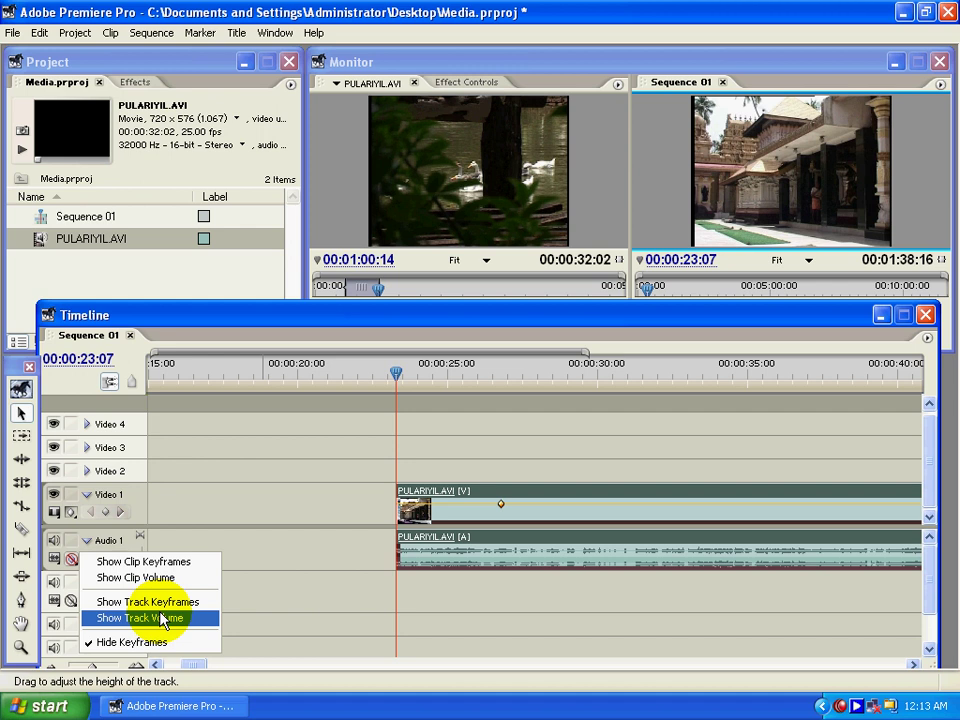
pyautogui.click(157, 563)
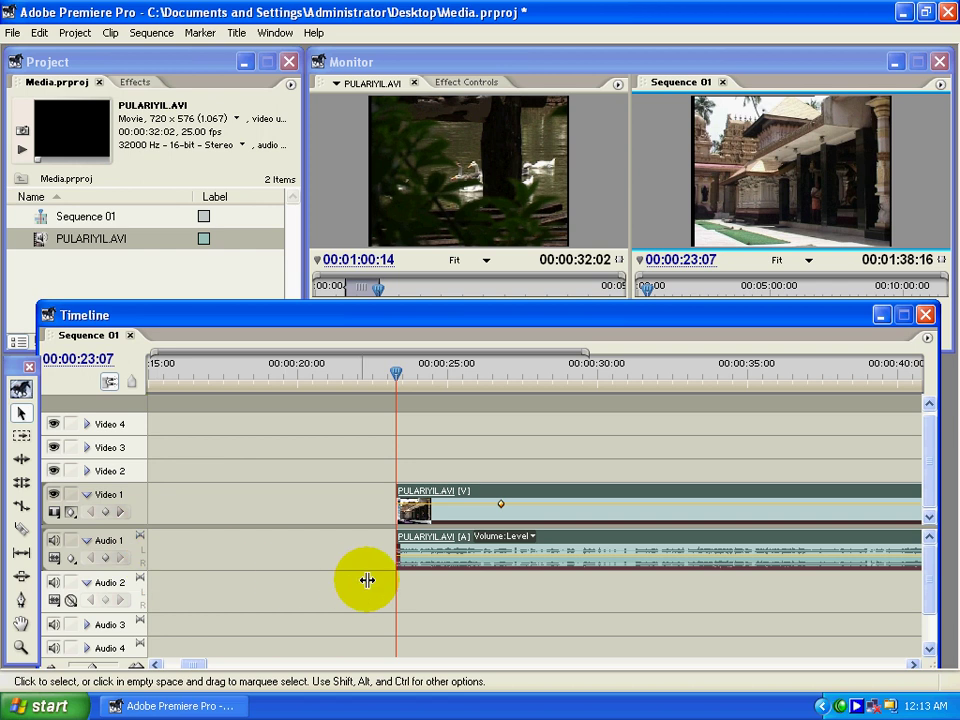
pyautogui.click(913, 665)
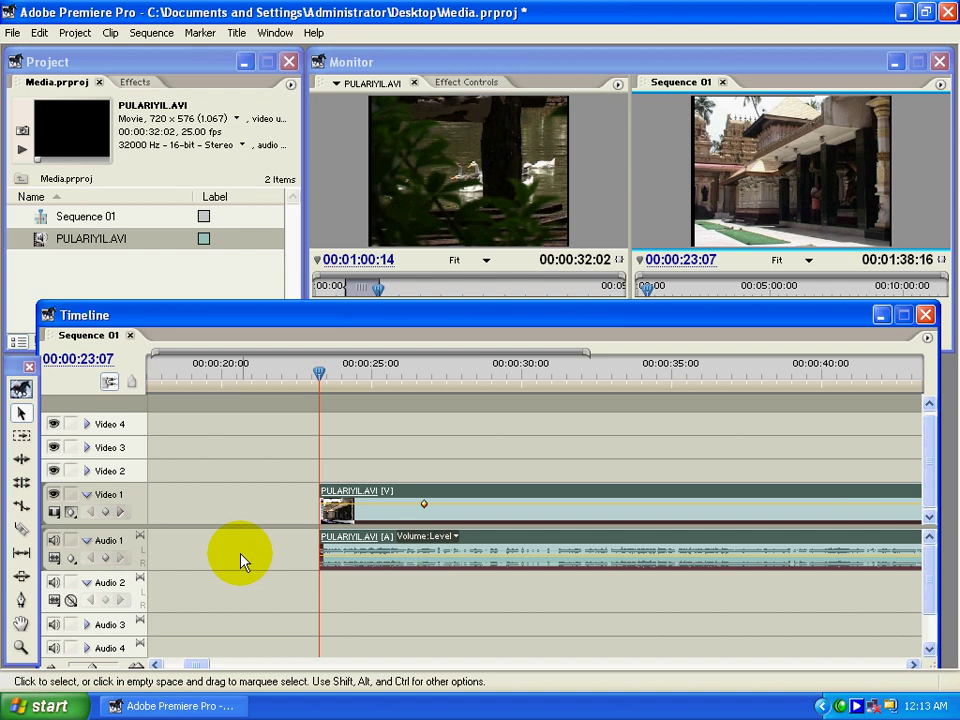
pyautogui.click(396, 376)
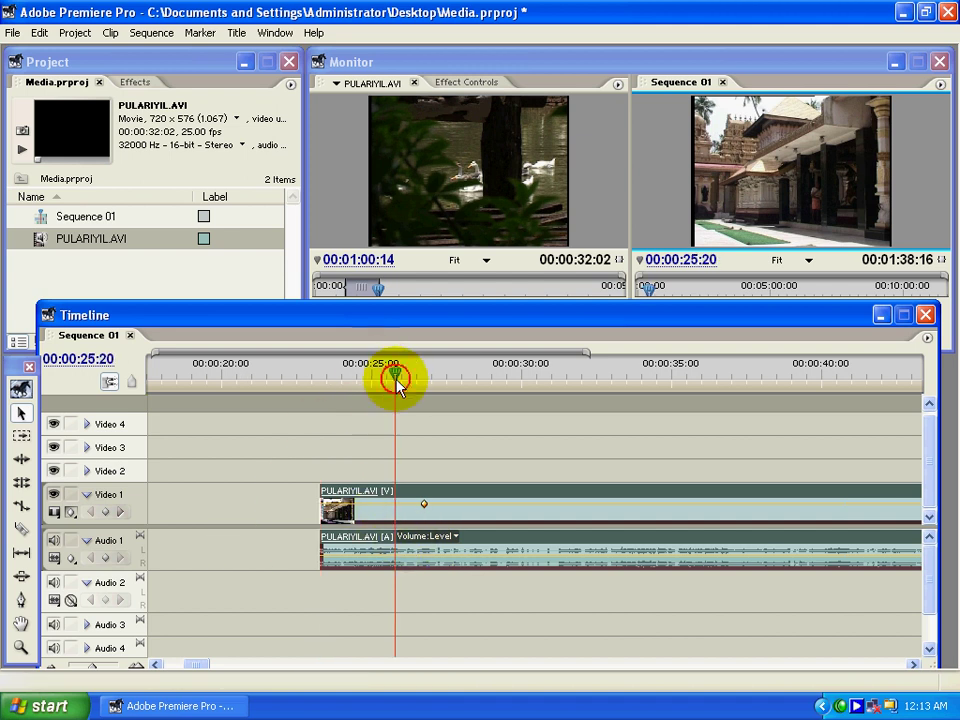
pyautogui.press('Up')
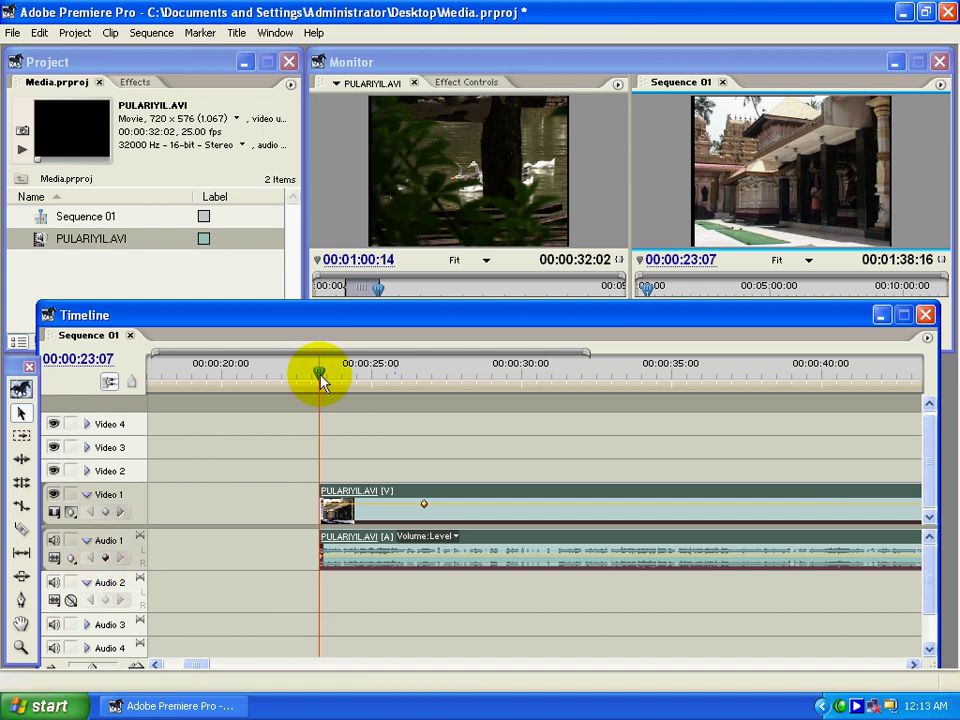
# - Add a second volume keyframe to the Audio 1 clip at 00:00:24:06
pyautogui.moveTo(317, 375); pyautogui.dragTo(348, 375)
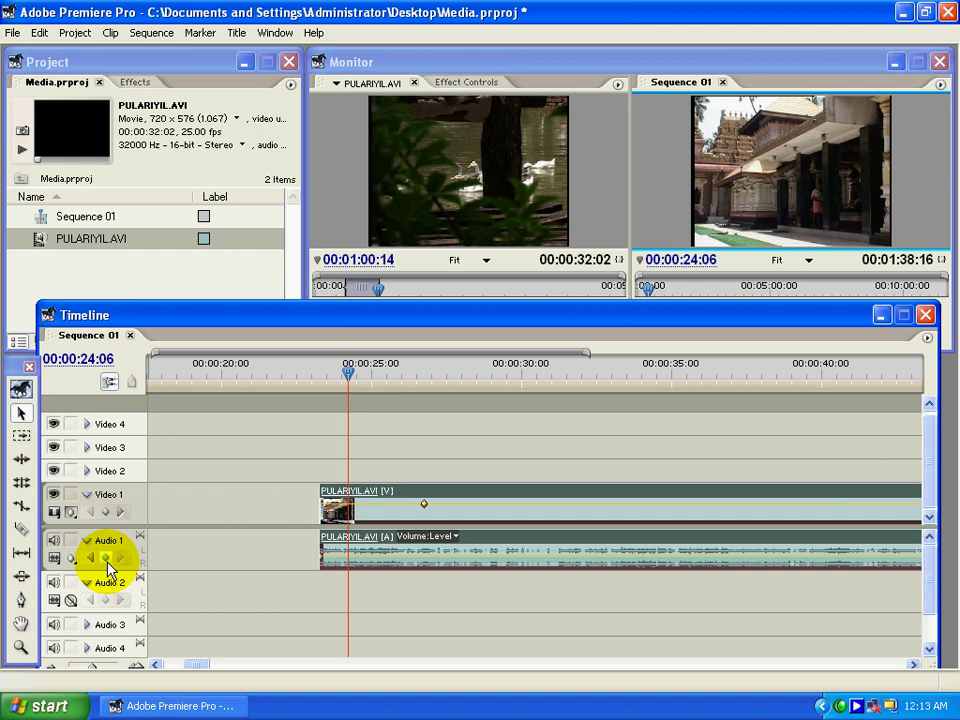
pyautogui.click(106, 559)
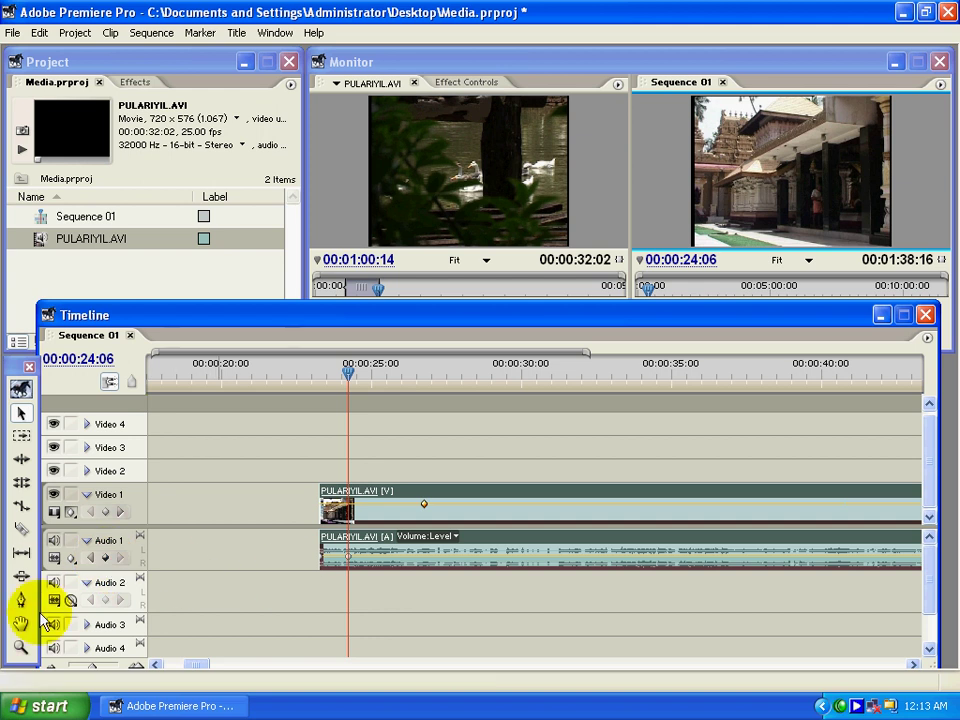
pyautogui.click(20, 647)
pyautogui.click(343, 561)
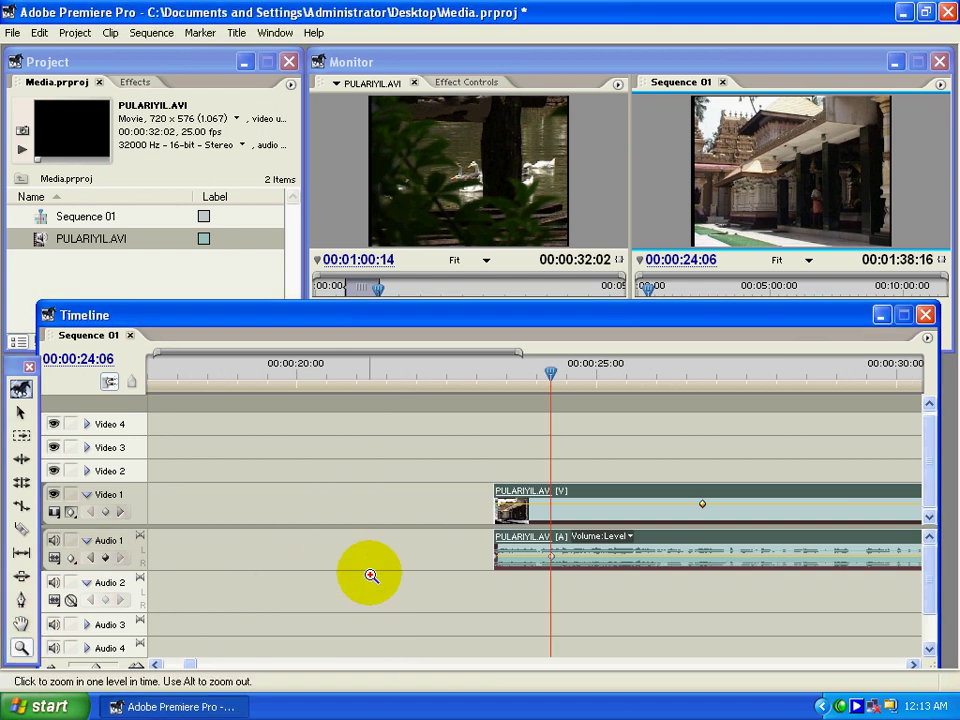
# - Lower the first Audio 1 volume keyframe, at 00:00:23:07, to the clip's bottom edge and play the fade-in from 00:00:23:06
pyautogui.click(20, 412)
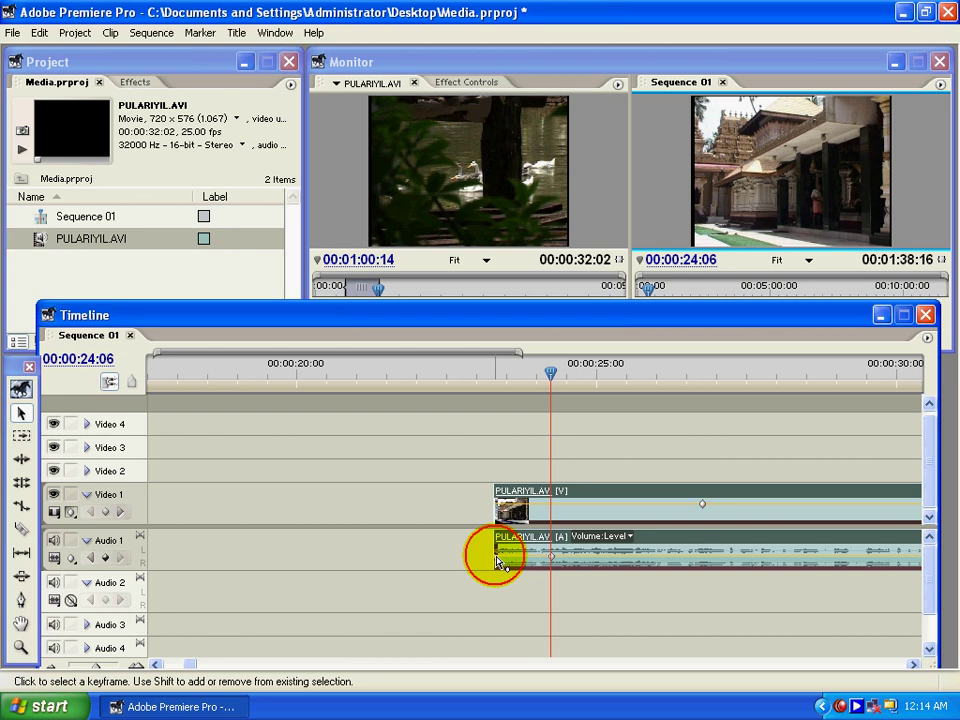
pyautogui.moveTo(499, 557); pyautogui.dragTo(499, 595)
pyautogui.click(493, 378)
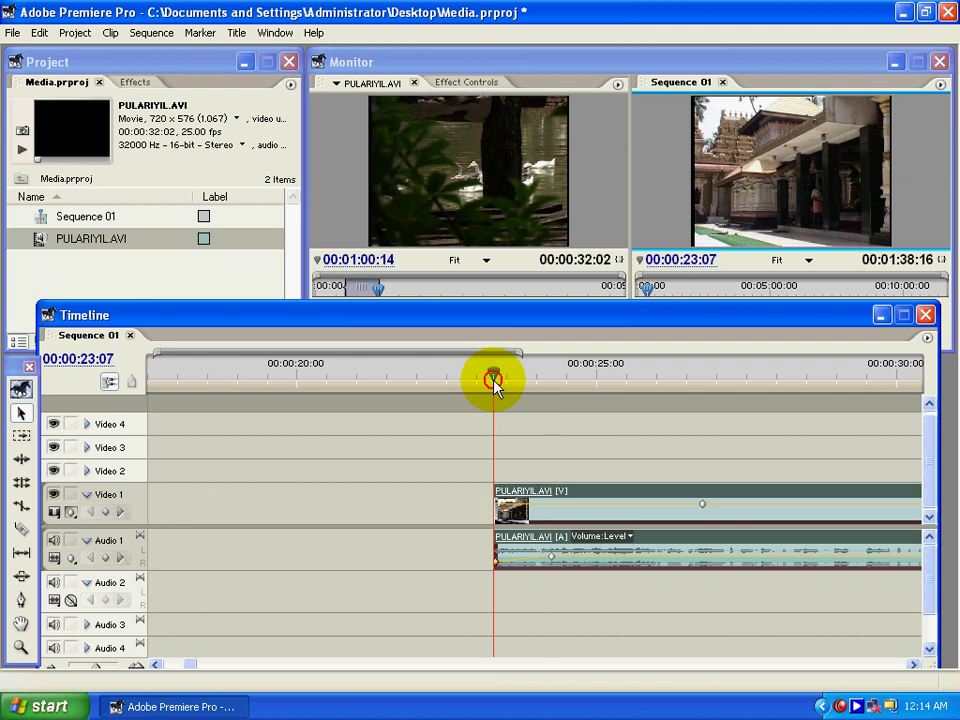
pyautogui.moveTo(493, 380)
pyautogui.mouseDown()
pyautogui.moveTo(503, 384)
pyautogui.moveTo(491, 377)
pyautogui.mouseUp()
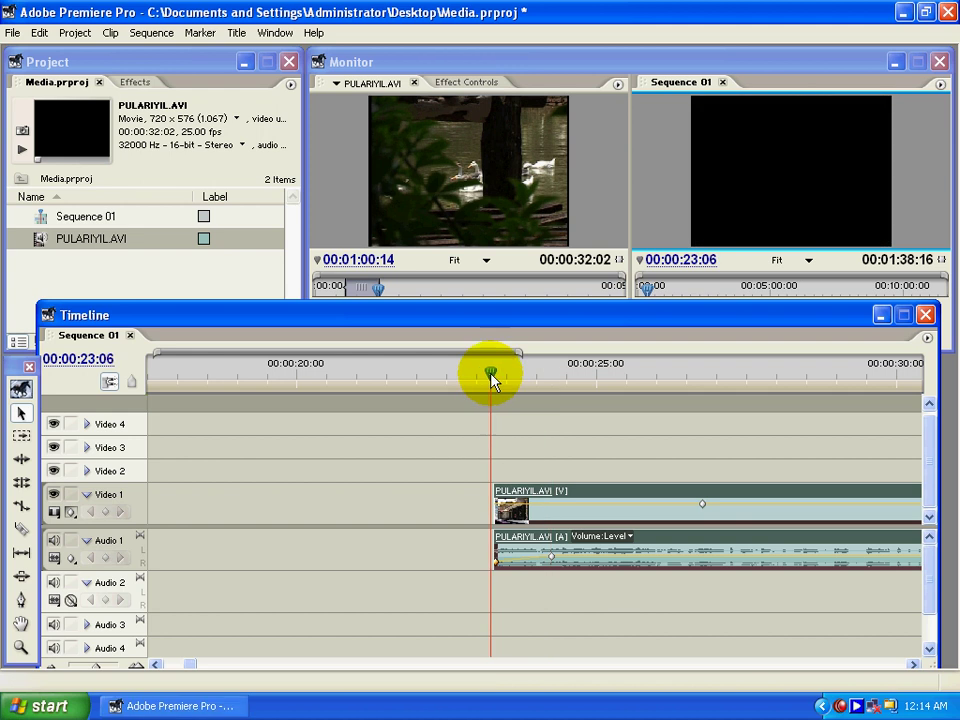
pyautogui.press('space')
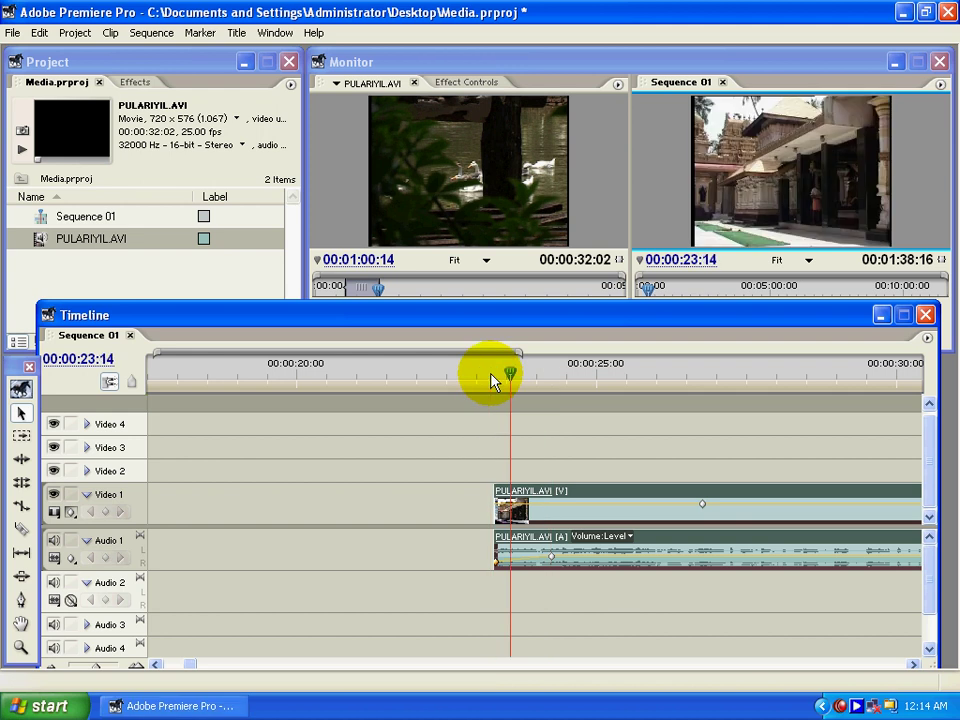
pyautogui.click(589, 376)
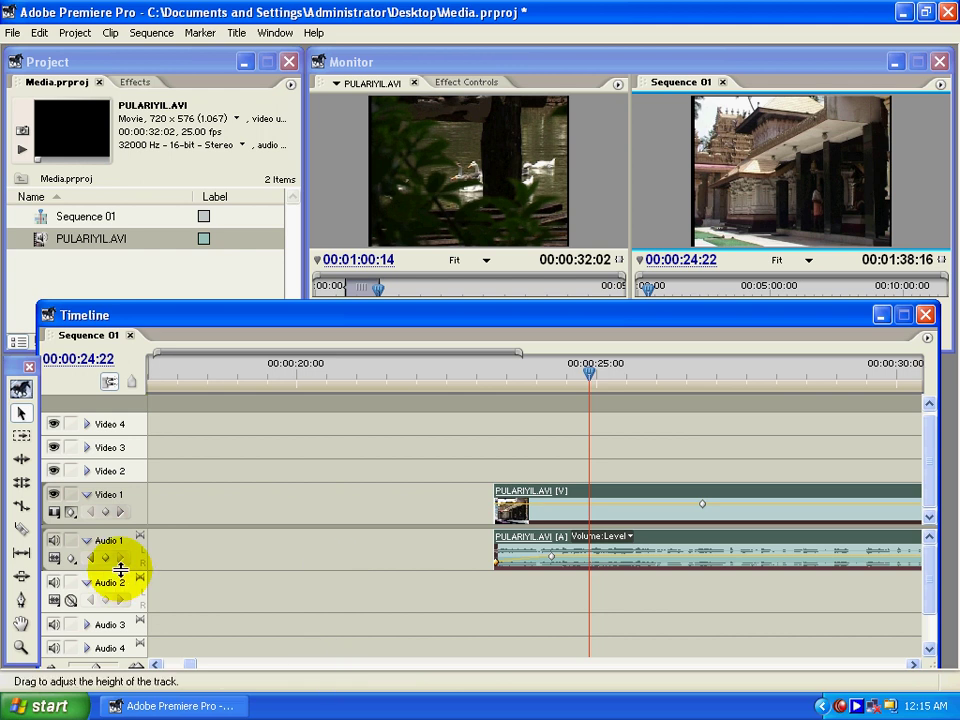
# - Make the Audio 1 track taller and remove the volume keyframe at the clip's start, 00:00:23:07
pyautogui.moveTo(120, 568); pyautogui.dragTo(115, 625)
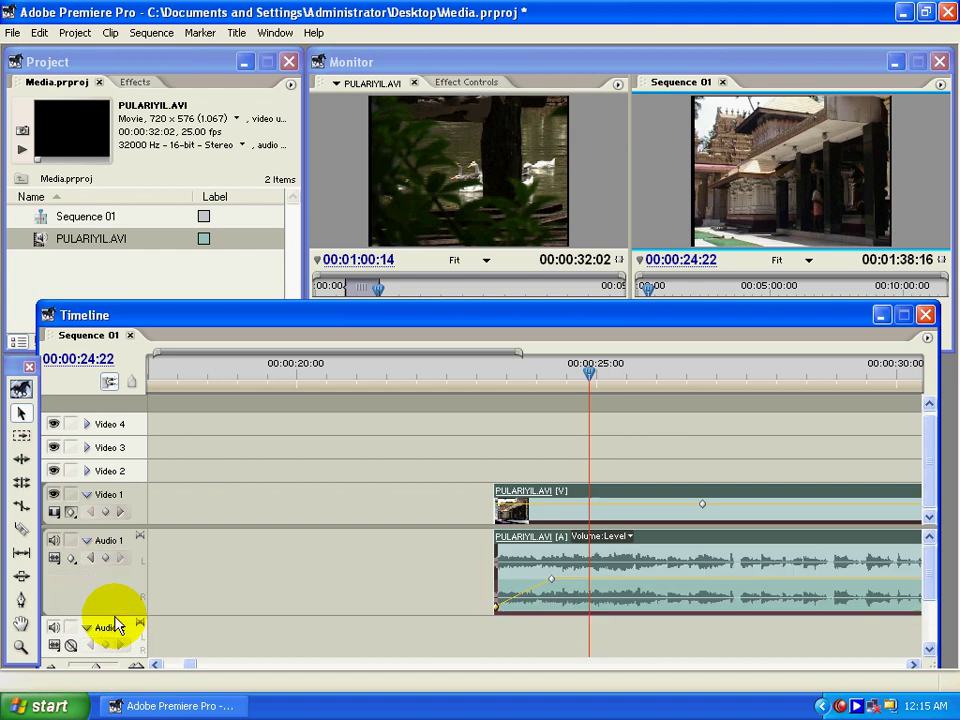
pyautogui.click(536, 564)
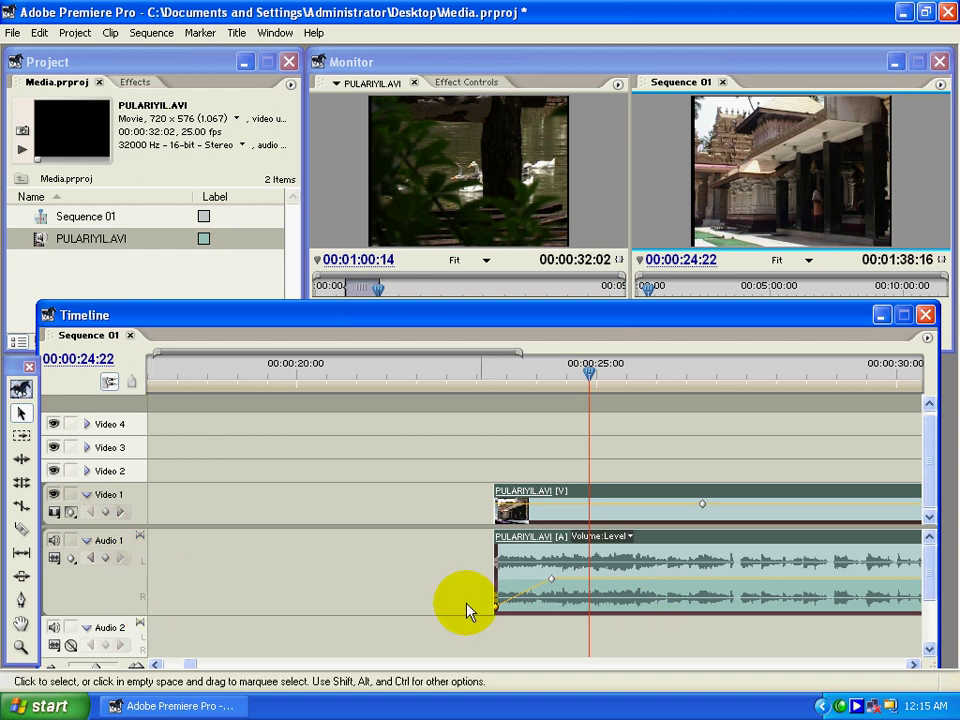
pyautogui.click(91, 558)
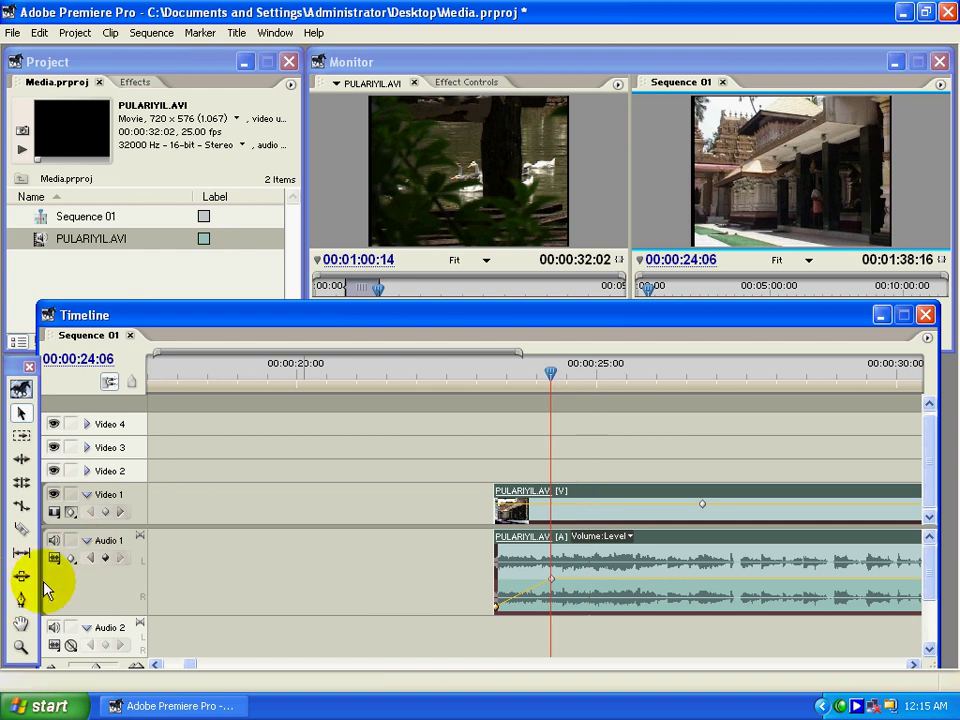
pyautogui.click(86, 560)
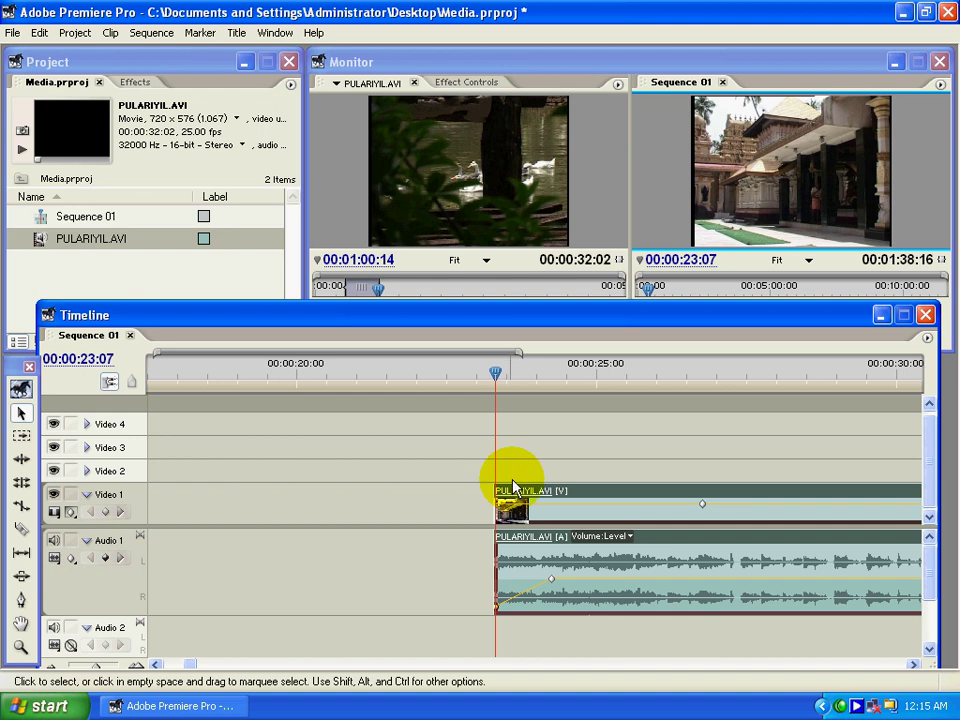
pyautogui.click(106, 558)
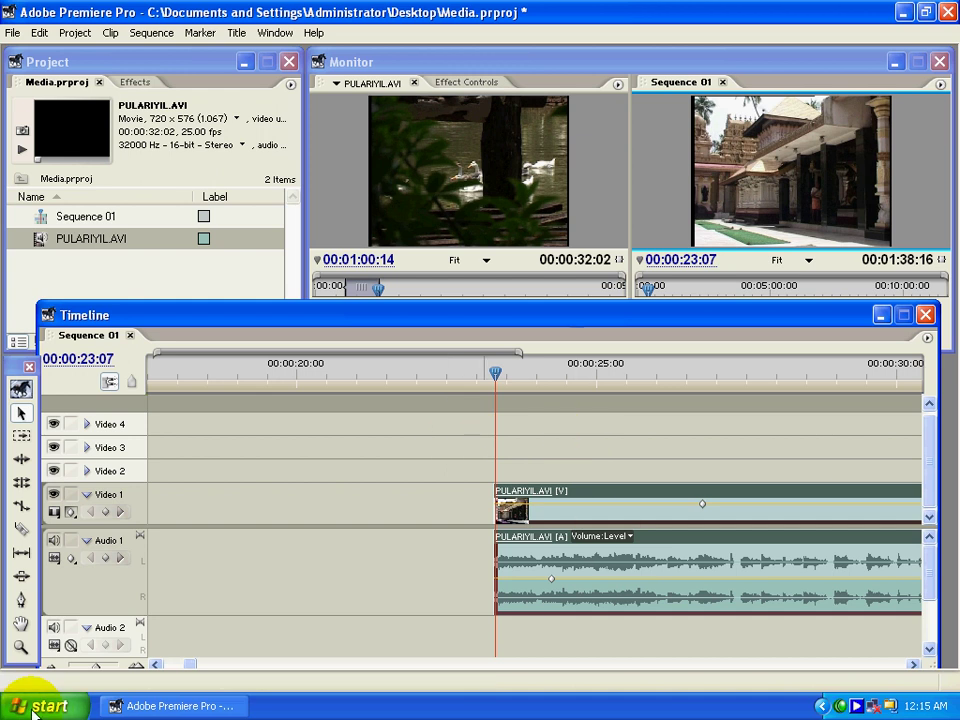
# - Lower the volume line of the whole Audio 1 clip with the Pen tool and play the clip from 00:00:23:07 to check it
pyautogui.moveTo(181, 668); pyautogui.dragTo(192, 670)
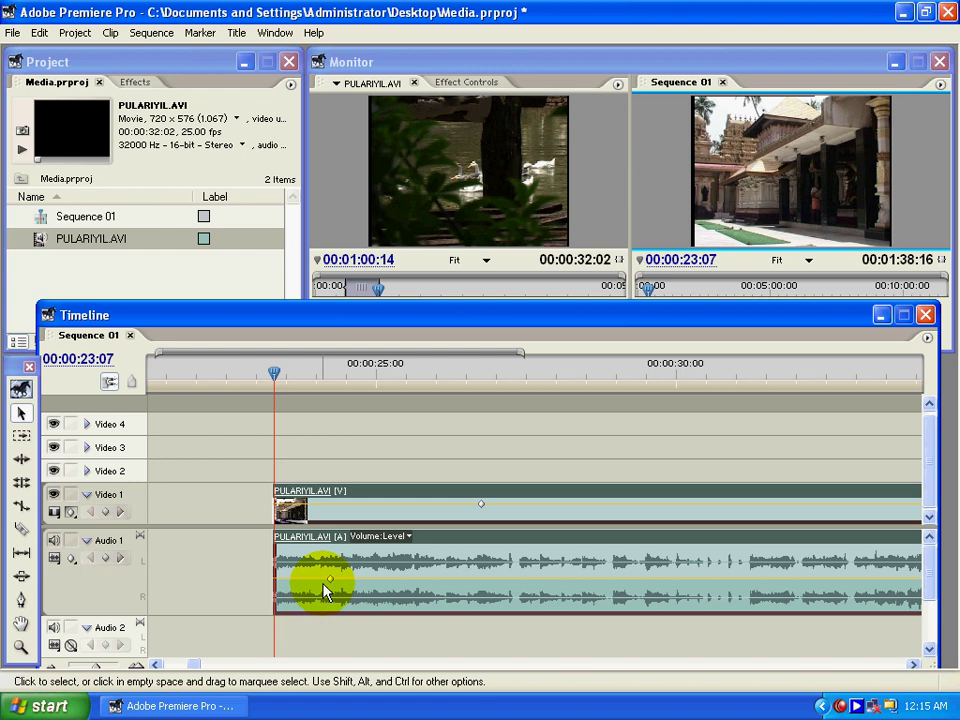
pyautogui.click(21, 599)
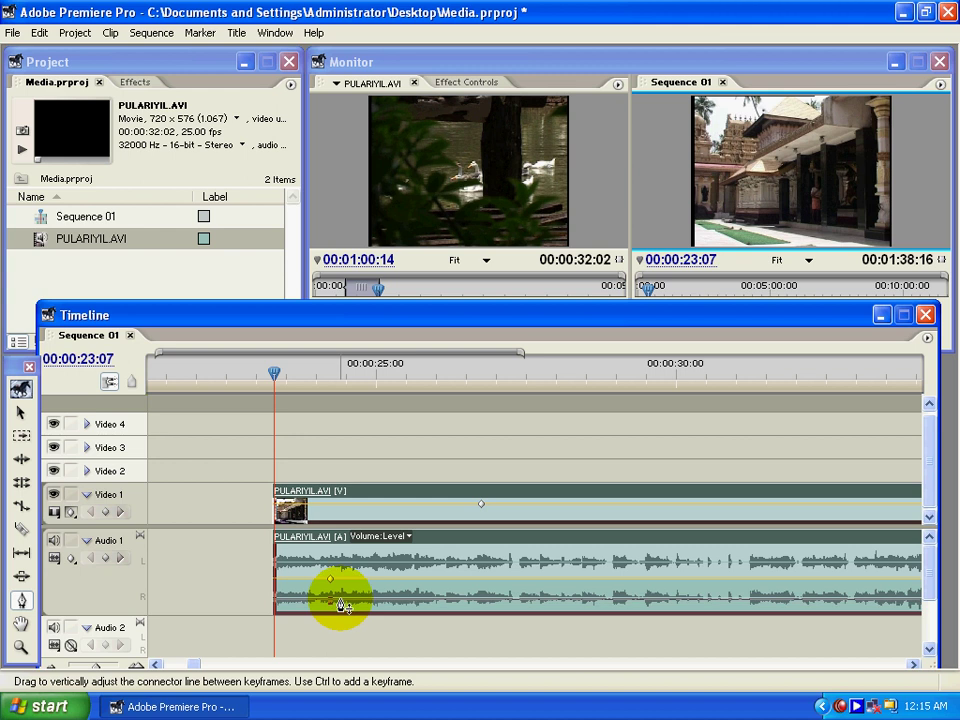
pyautogui.moveTo(341, 605); pyautogui.dragTo(322, 606)
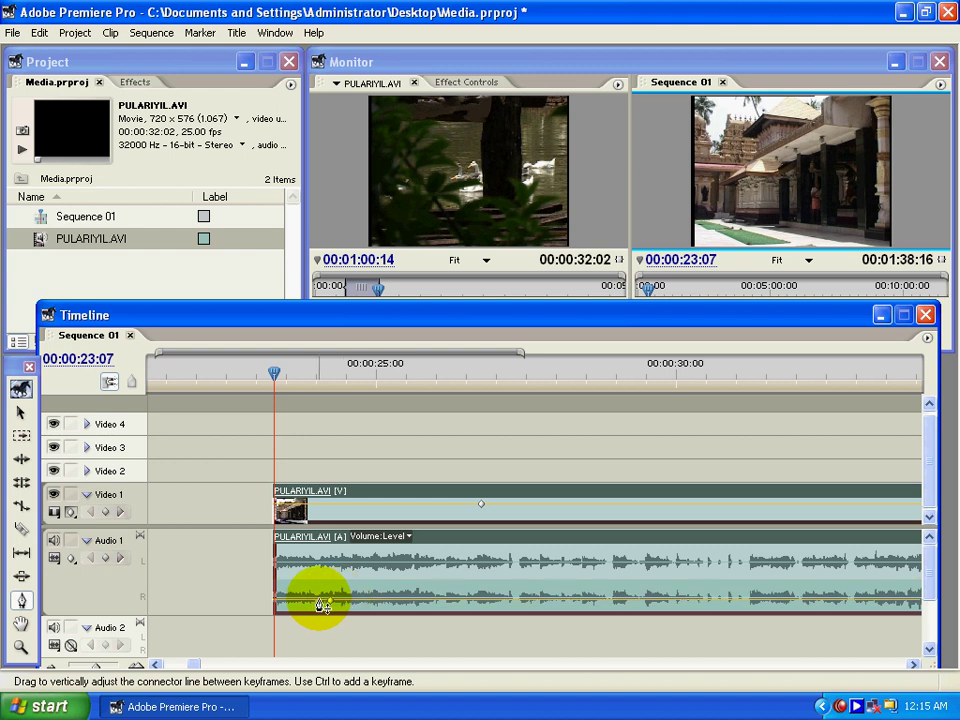
pyautogui.press('space')
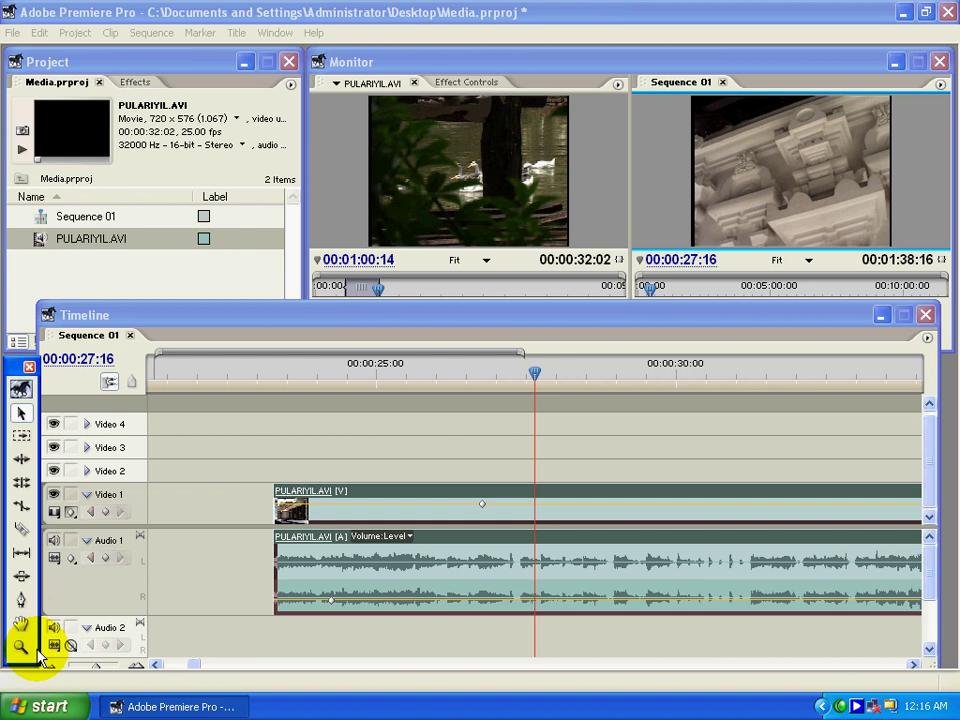
# - Zoom the timeline out and in, raise the Timeline window to expose its zoom slider, and zoom in until the clip spans most of the view
pyautogui.press('-')
pyautogui.press('-')
pyautogui.press('-')
pyautogui.press('-')
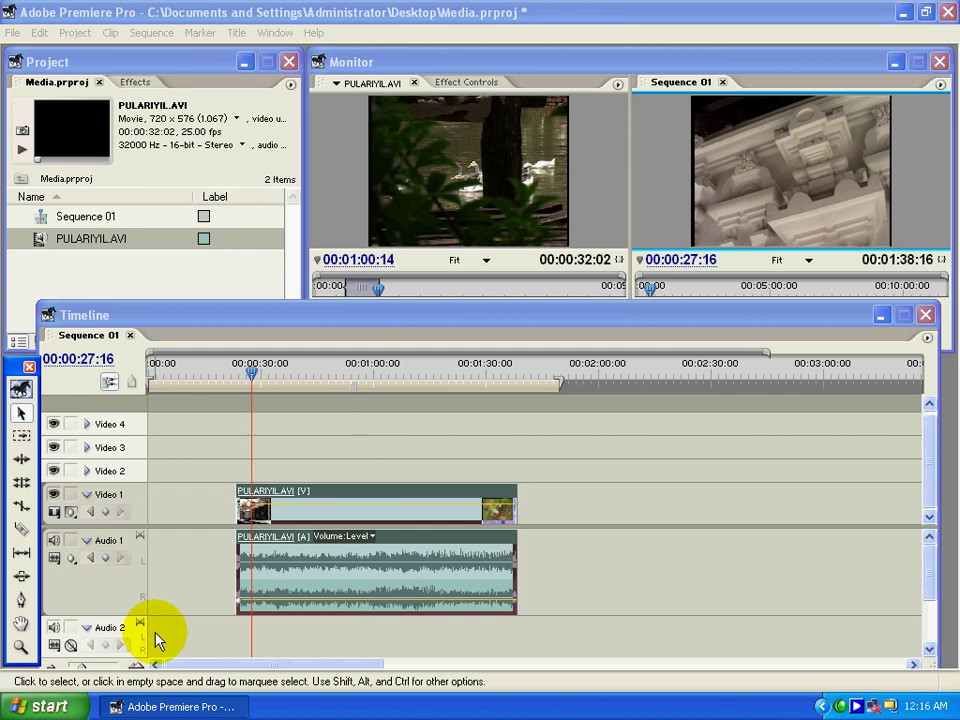
pyautogui.press('=')
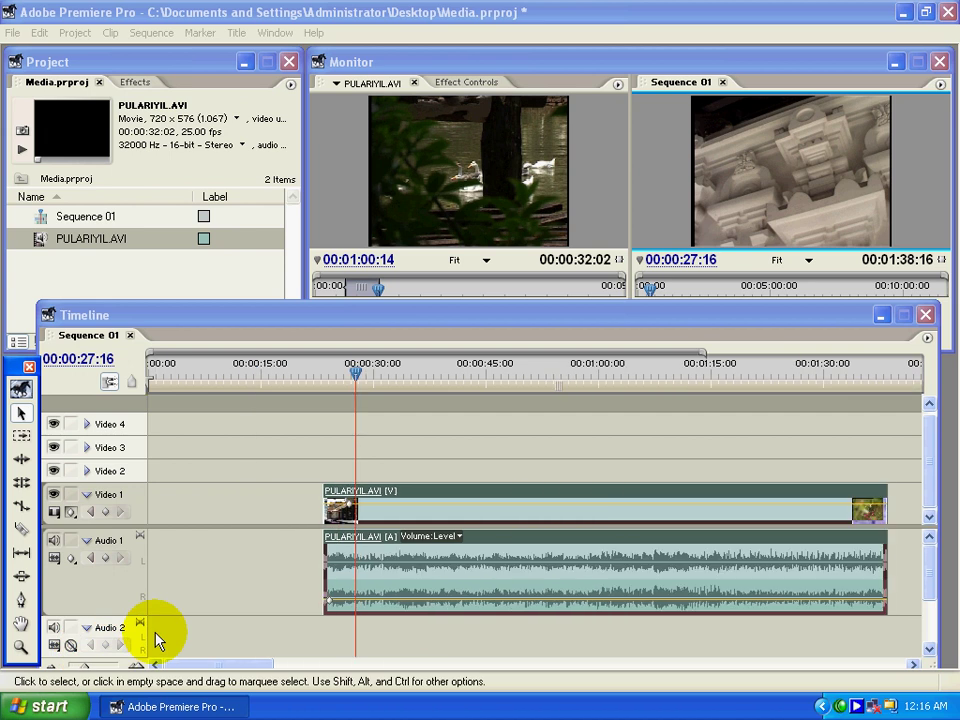
pyautogui.press('=')
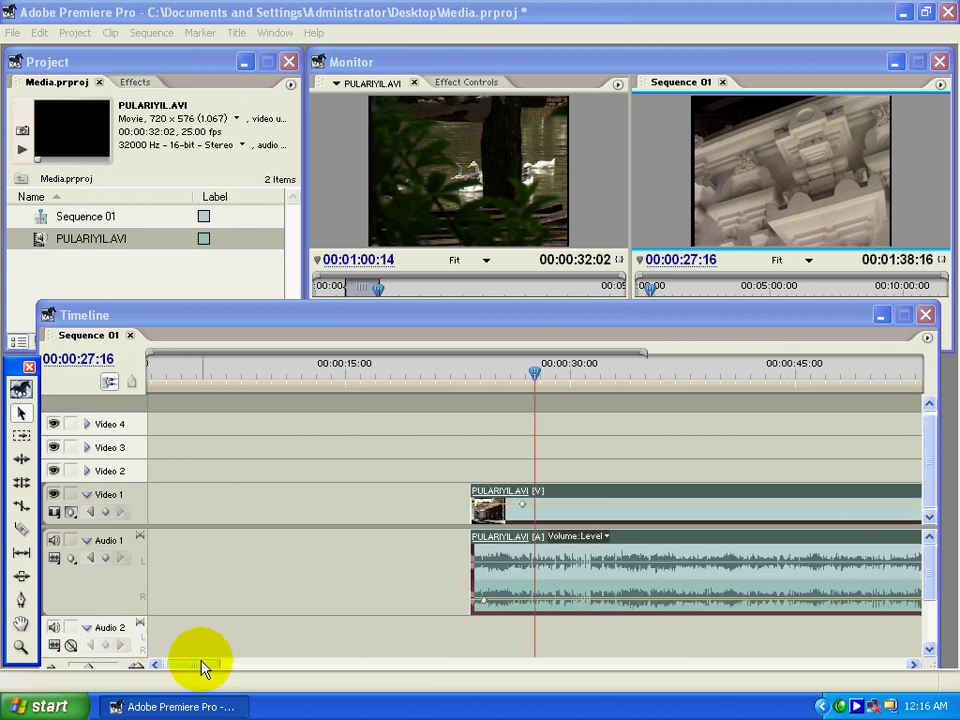
pyautogui.press('-')
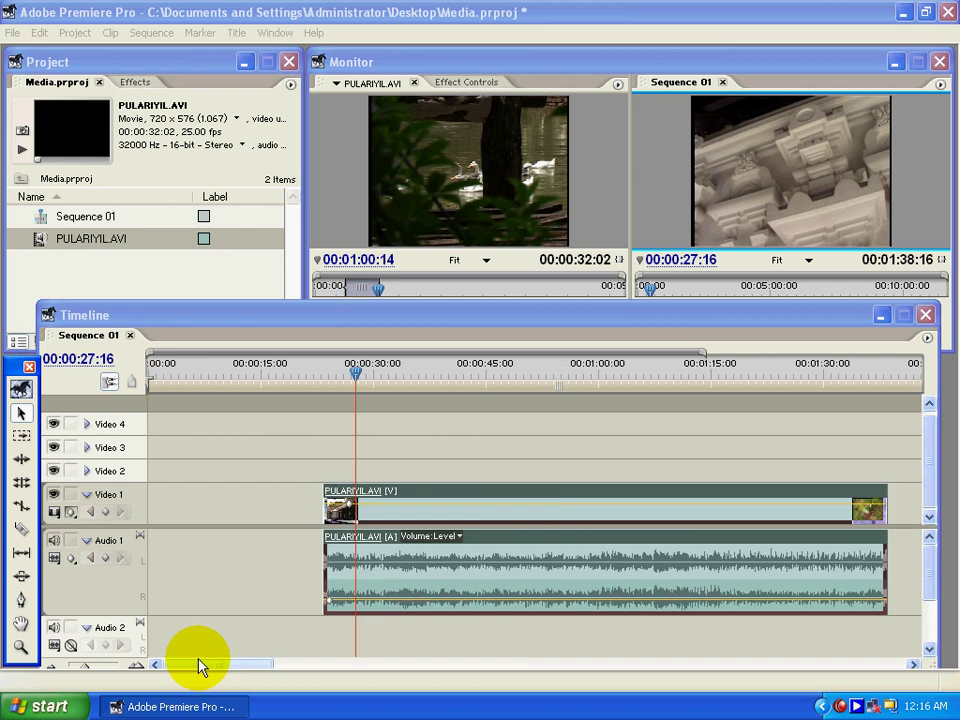
pyautogui.press('-')
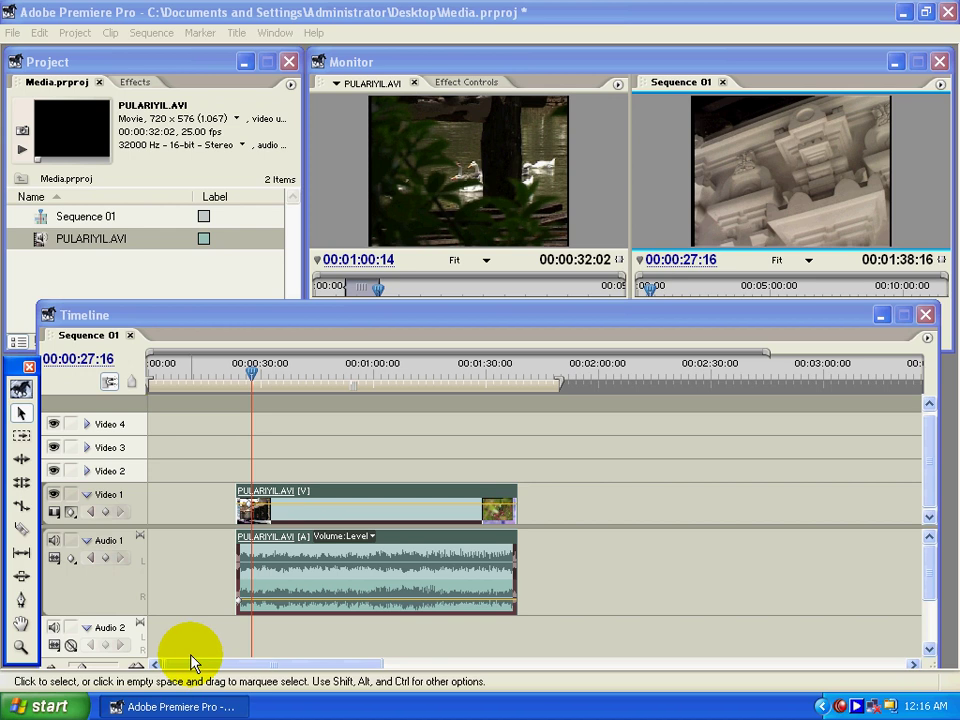
pyautogui.moveTo(107, 315); pyautogui.dragTo(110, 302)
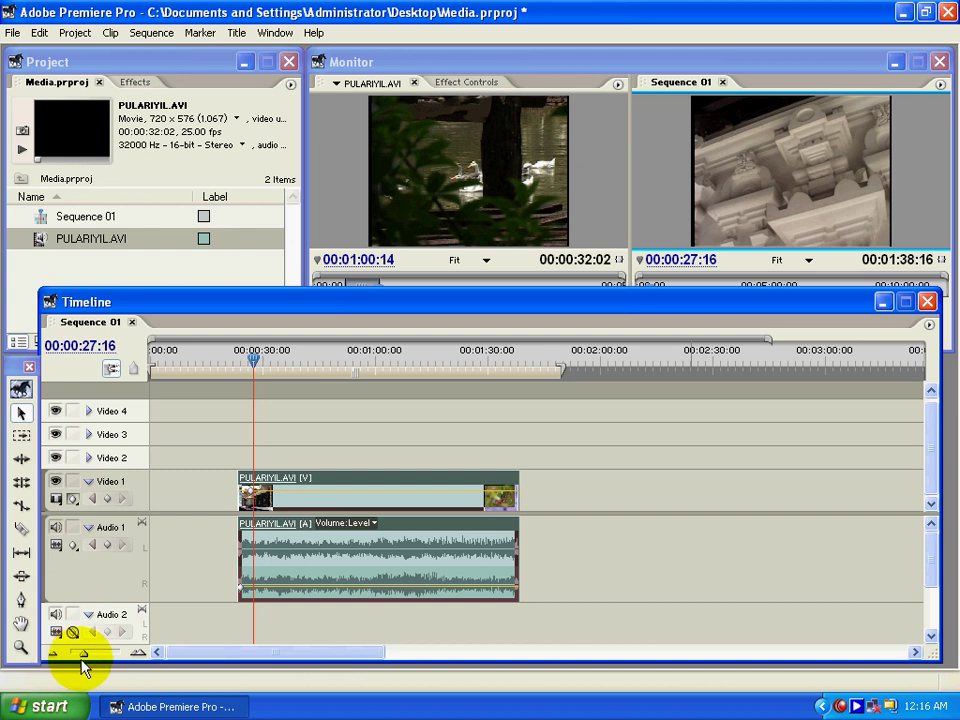
pyautogui.moveTo(83, 657); pyautogui.dragTo(88, 662)
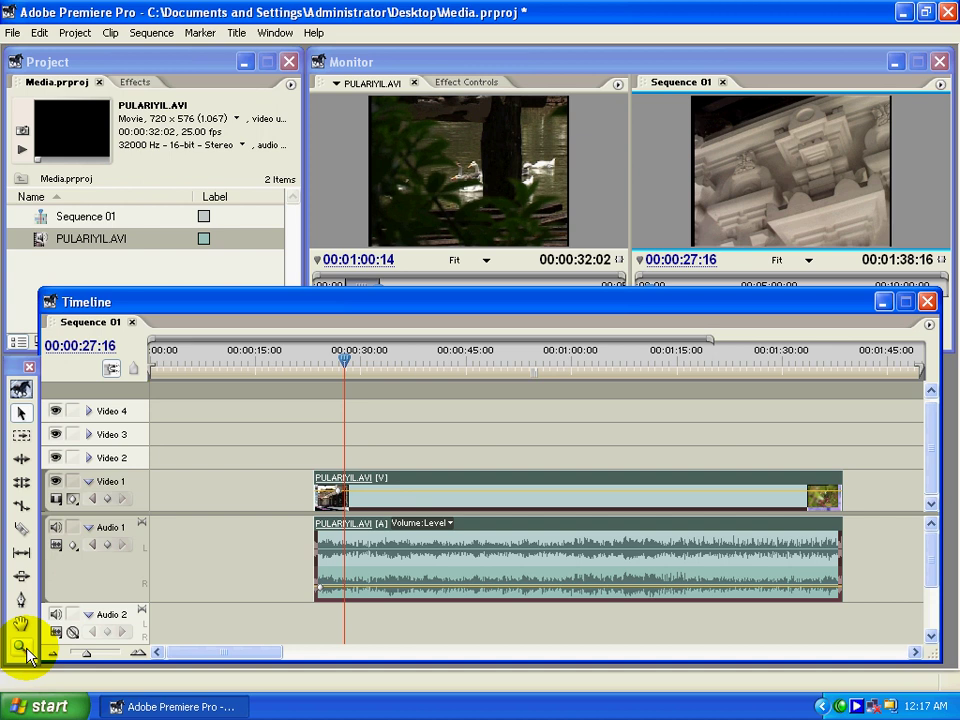
# - Unlink the audio and video of the PULARIYIL.AVI clip and select its video and audio parts separately
pyautogui.rightClick(385, 502)
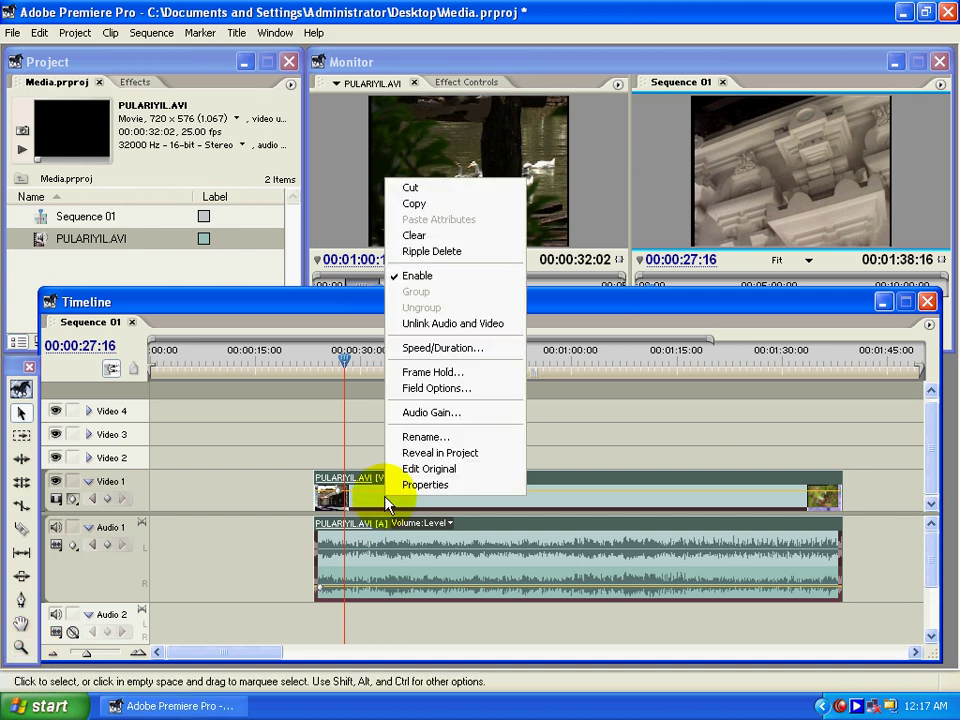
pyautogui.click(437, 323)
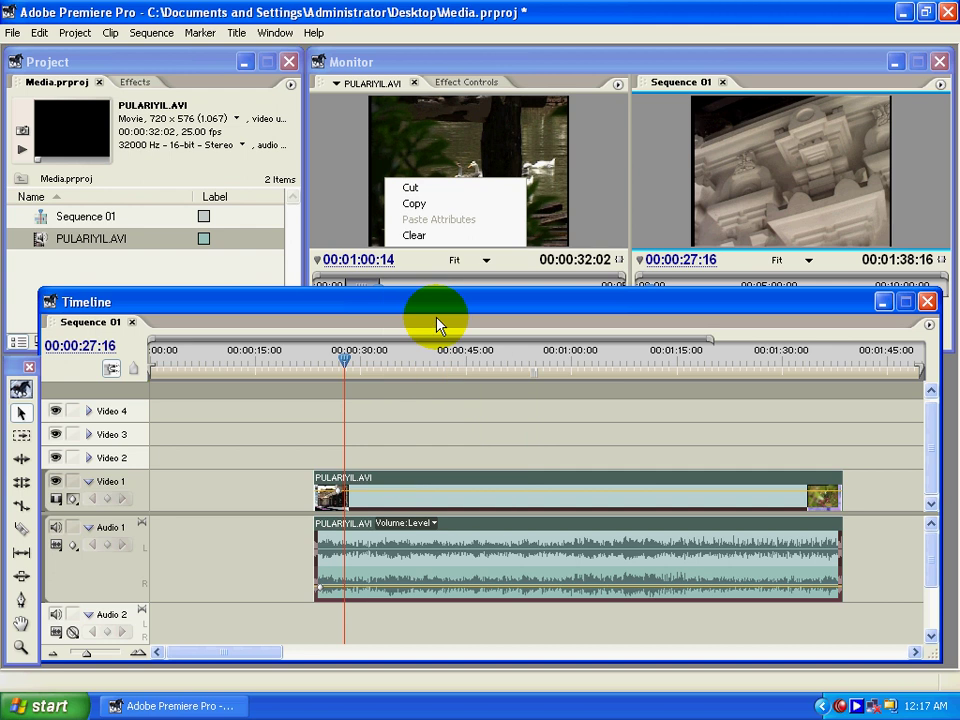
pyautogui.click(245, 561)
pyautogui.click(343, 497)
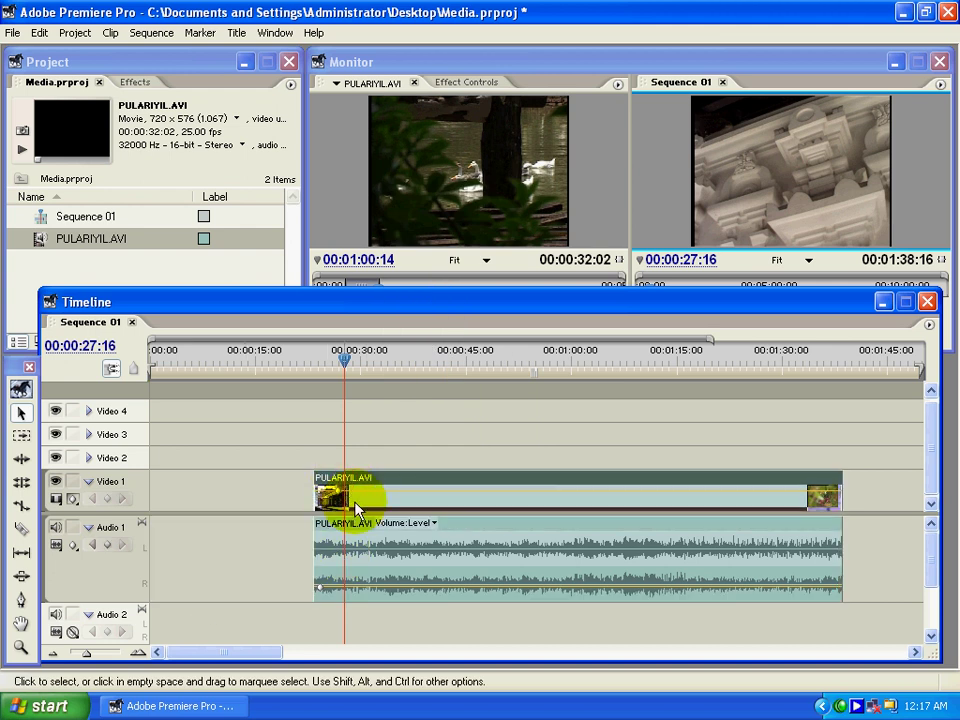
pyautogui.click(352, 541)
pyautogui.click(332, 492)
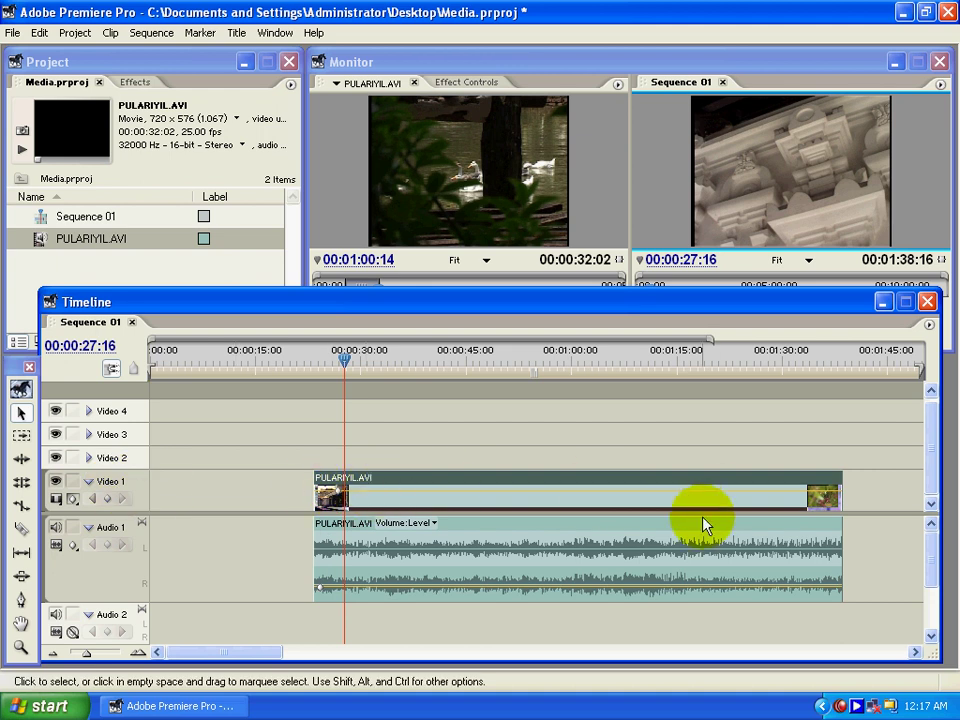
# - Select the Audio 1 clip alone with the Track Select tool, and return to the Selection tool
pyautogui.click(22, 437)
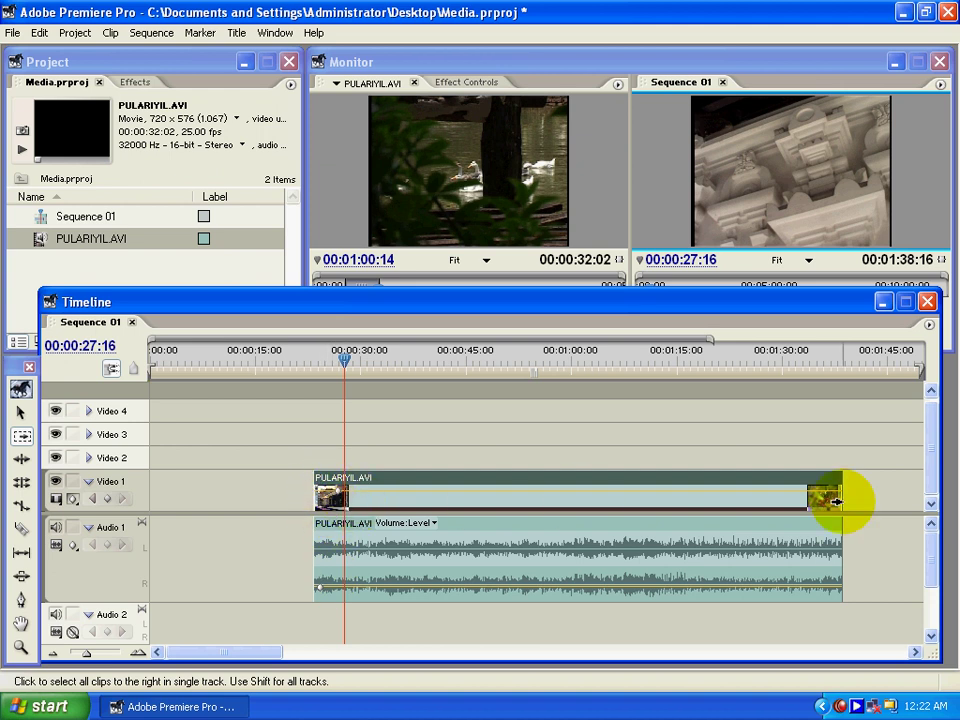
pyautogui.click(328, 556)
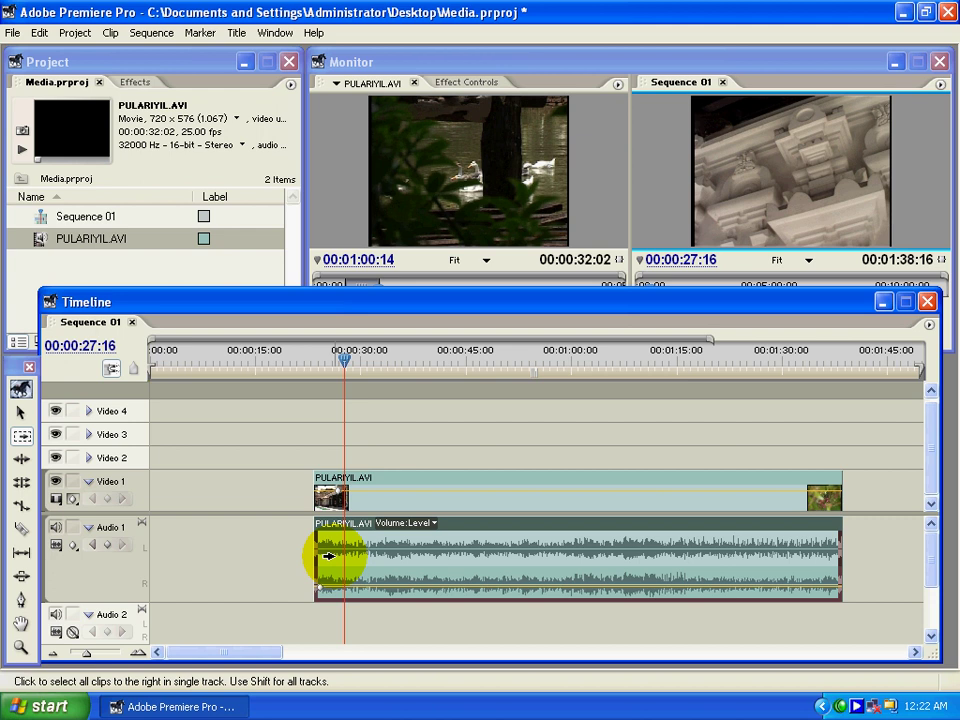
pyautogui.click(21, 412)
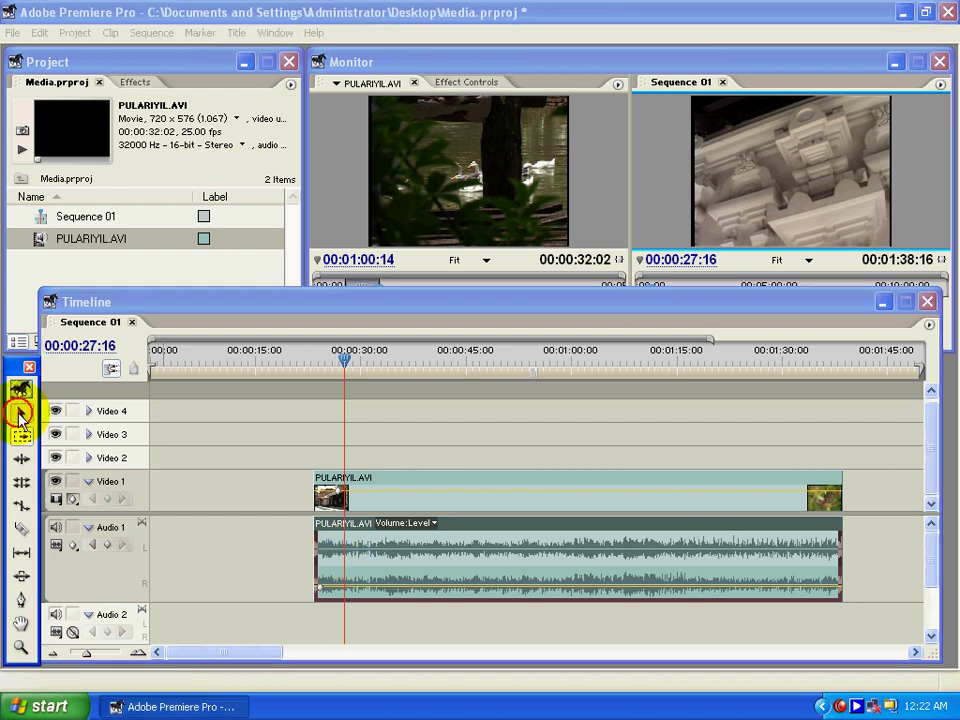
# - Mark the source clip's In point at 00:01:40:16 and Out point at 00:02:30:13, and try to place that section after the existing timeline clip
pyautogui.press('-')
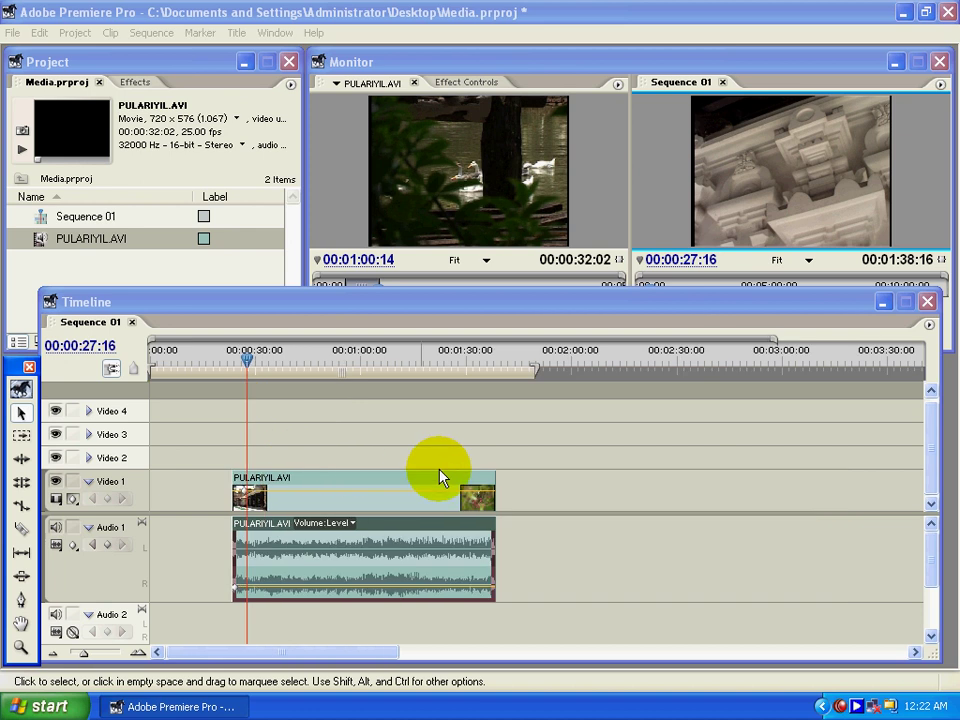
pyautogui.click(392, 63)
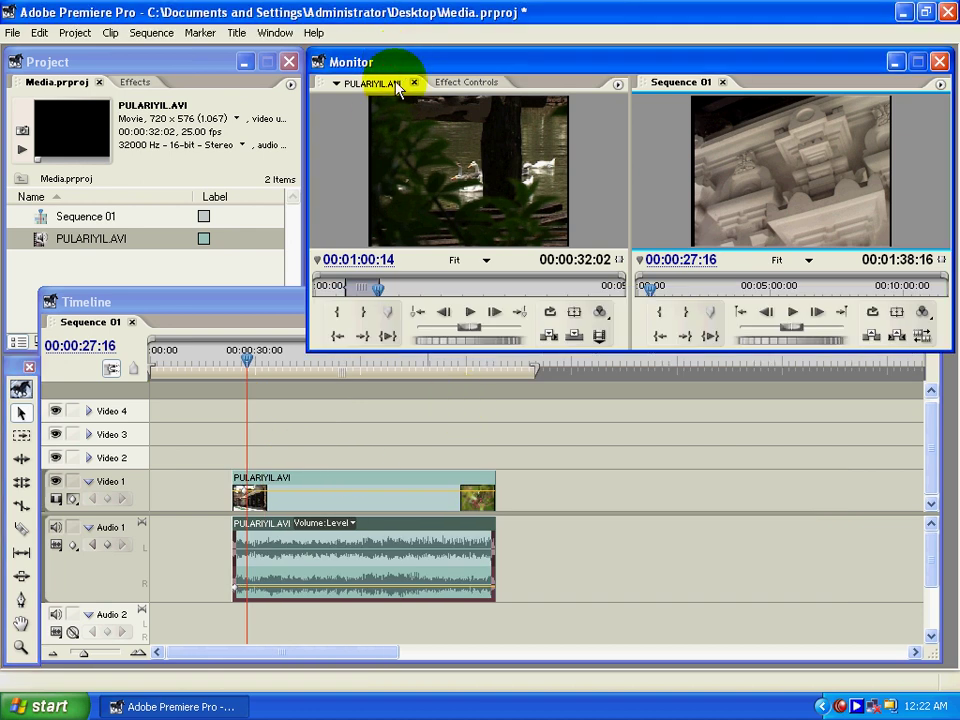
pyautogui.moveTo(398, 292); pyautogui.dragTo(420, 295)
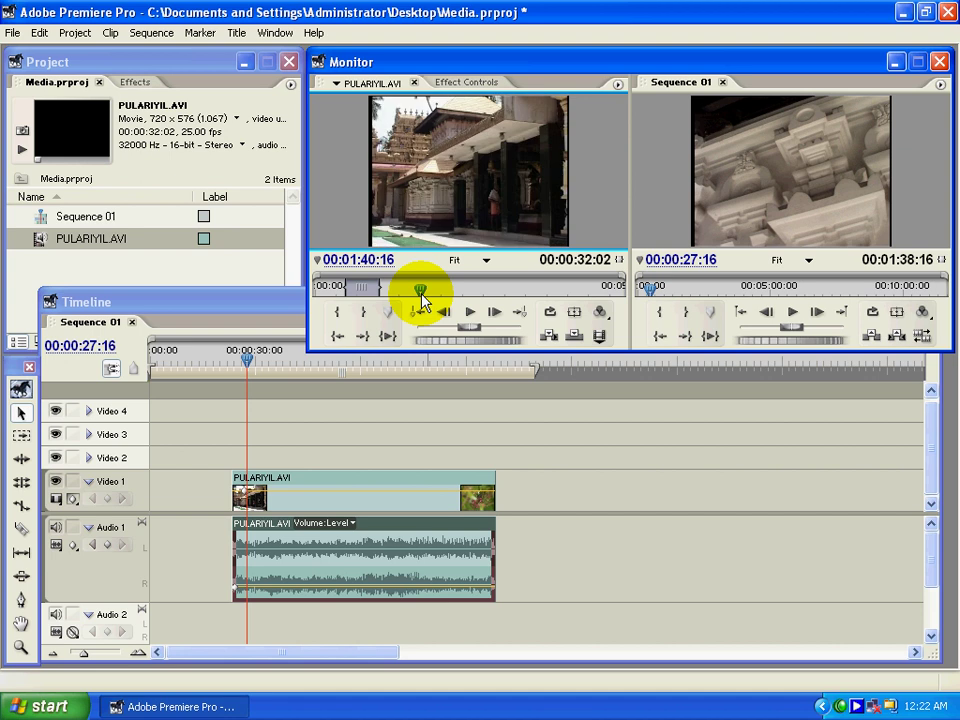
pyautogui.press('g')
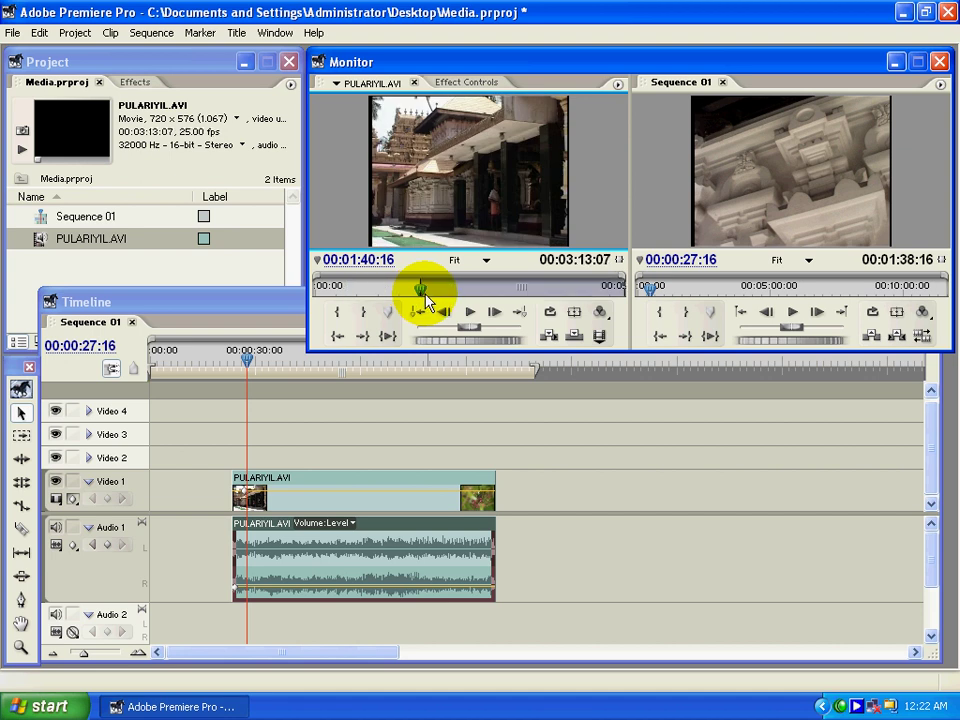
pyautogui.moveTo(421, 296); pyautogui.dragTo(479, 301)
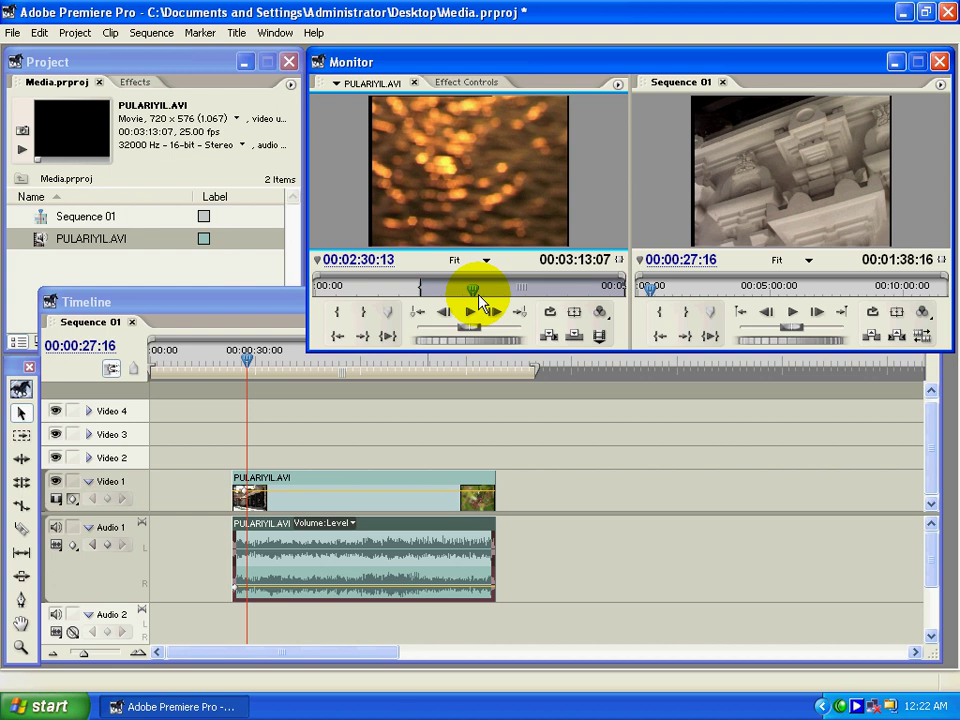
pyautogui.press('o')
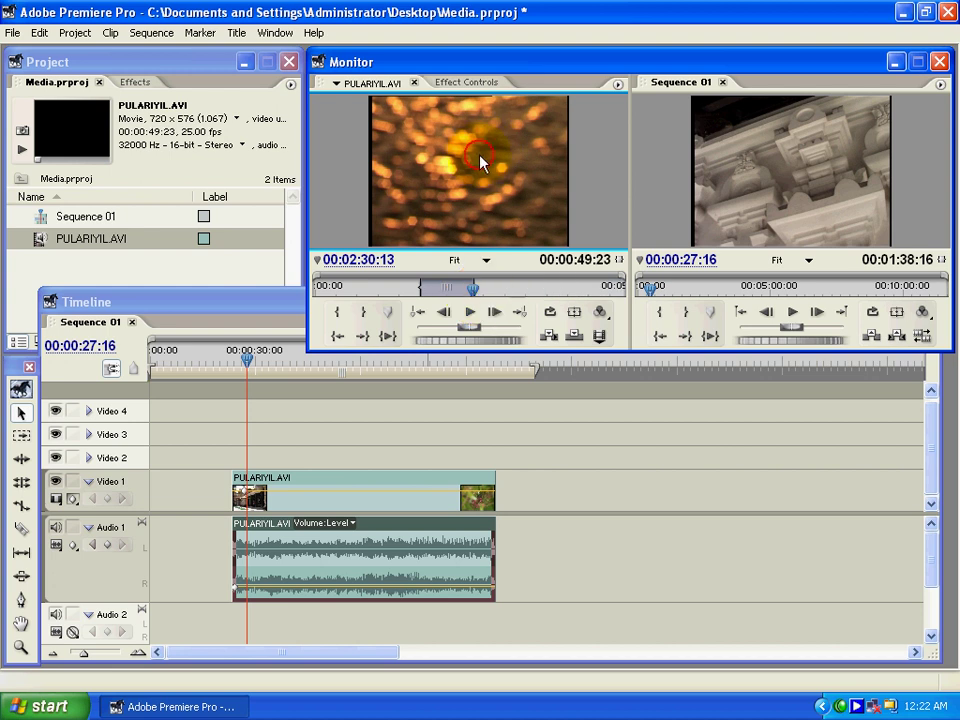
pyautogui.moveTo(480, 160); pyautogui.dragTo(593, 521)
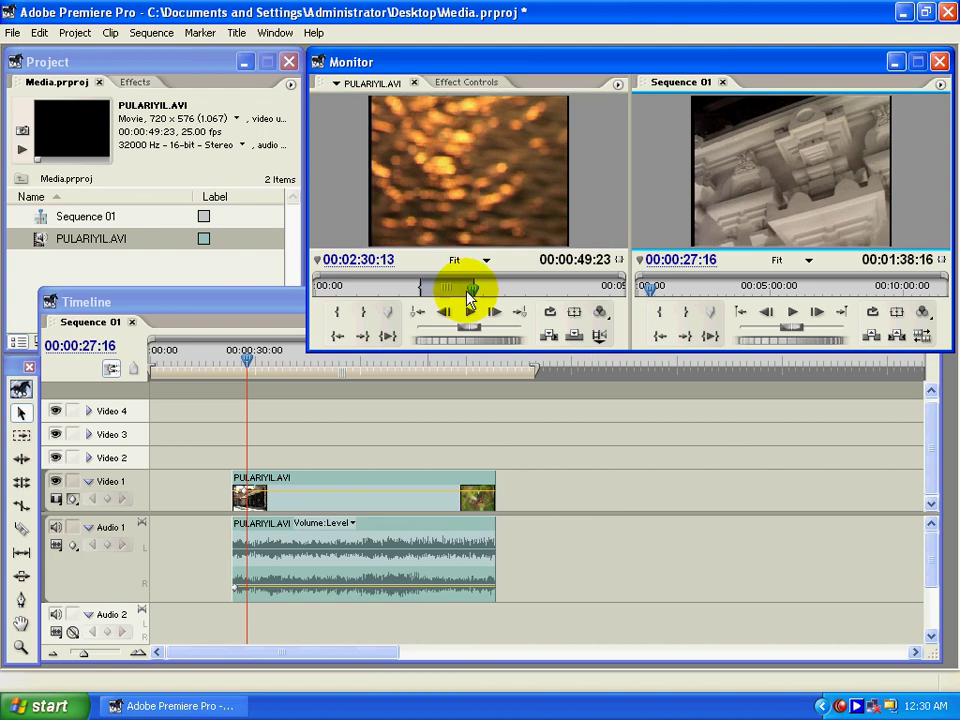
# - Place the marked source section on Video 1 and Audio 1 after the existing clip, leaving a gap, and preview it at 00:02:05:17
pyautogui.moveTo(469, 297); pyautogui.dragTo(470, 240)
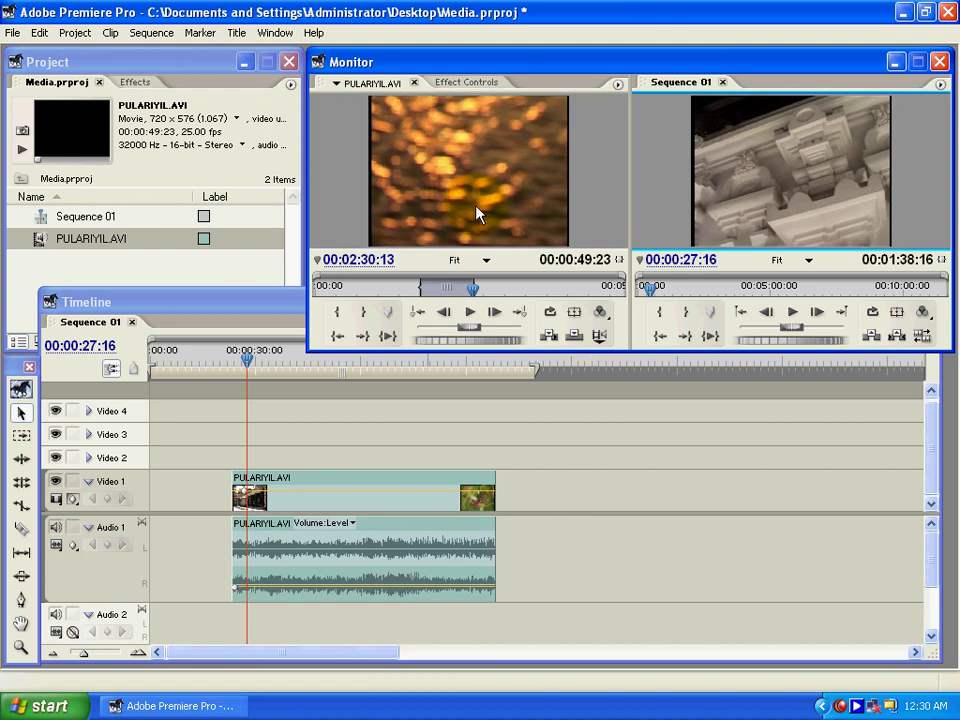
pyautogui.moveTo(466, 180); pyautogui.dragTo(548, 490)
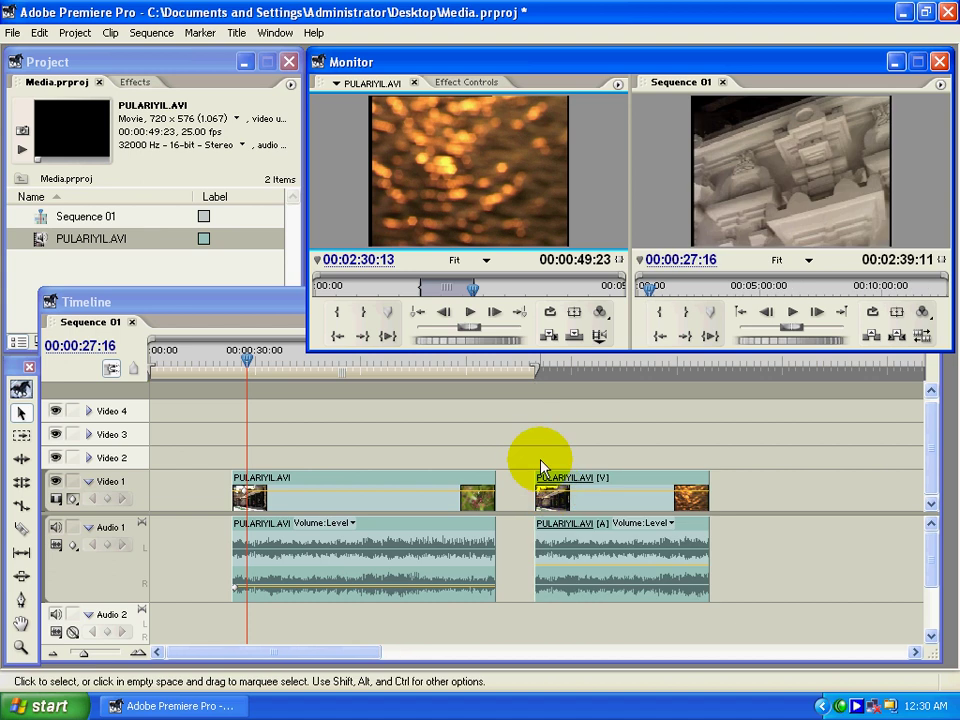
pyautogui.click(568, 367)
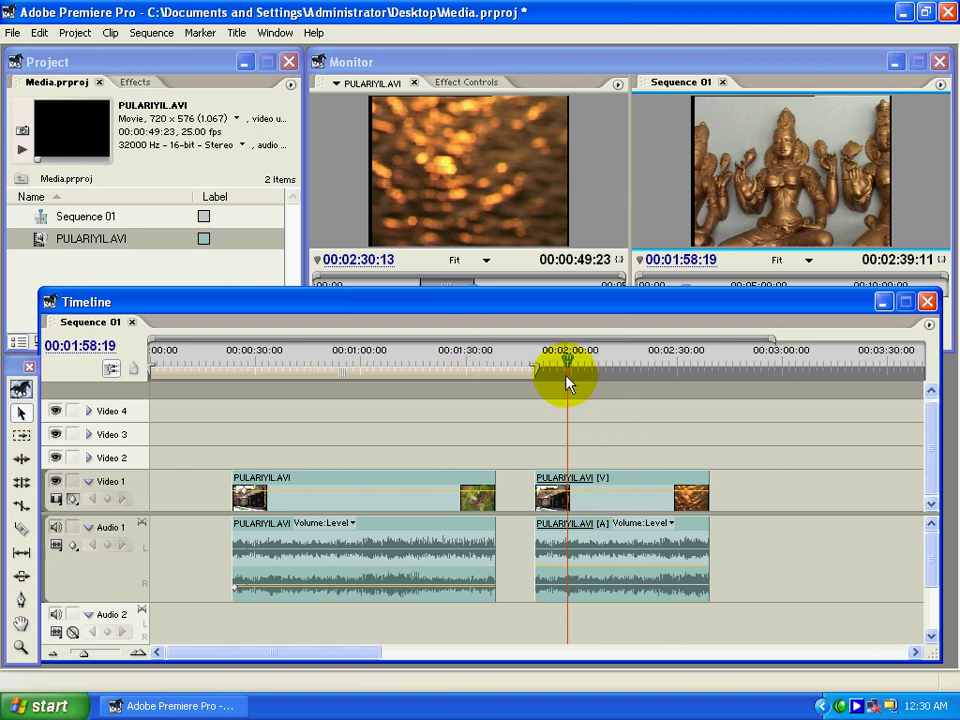
pyautogui.moveTo(568, 364); pyautogui.dragTo(591, 388)
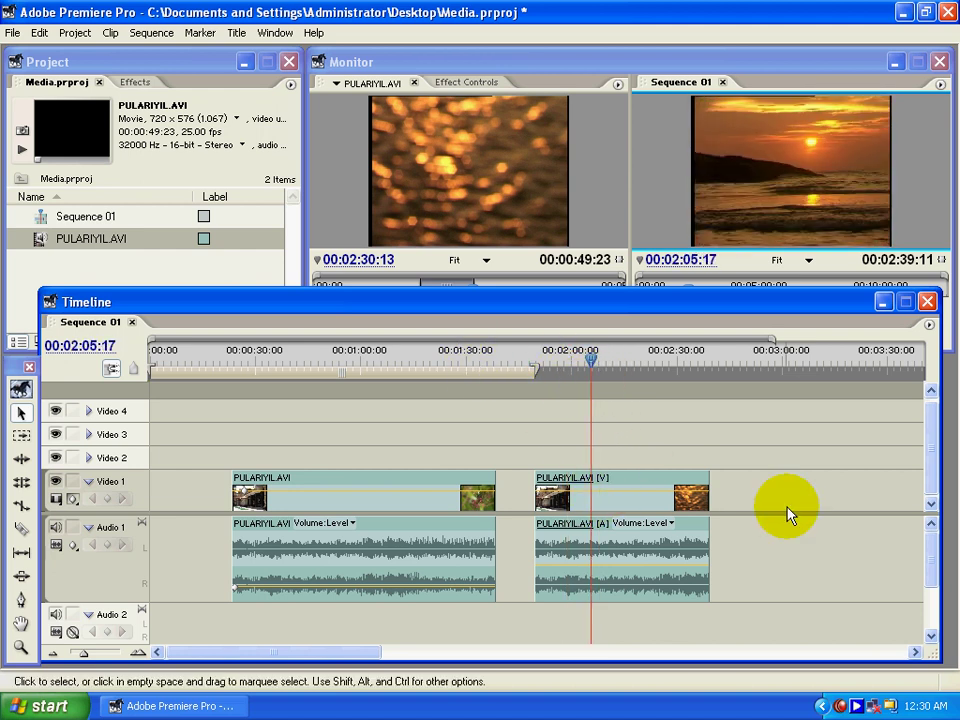
# - Move the second PULARIYIL.AVI clip back so that it snaps to the end of the first clip
pyautogui.click(480, 489)
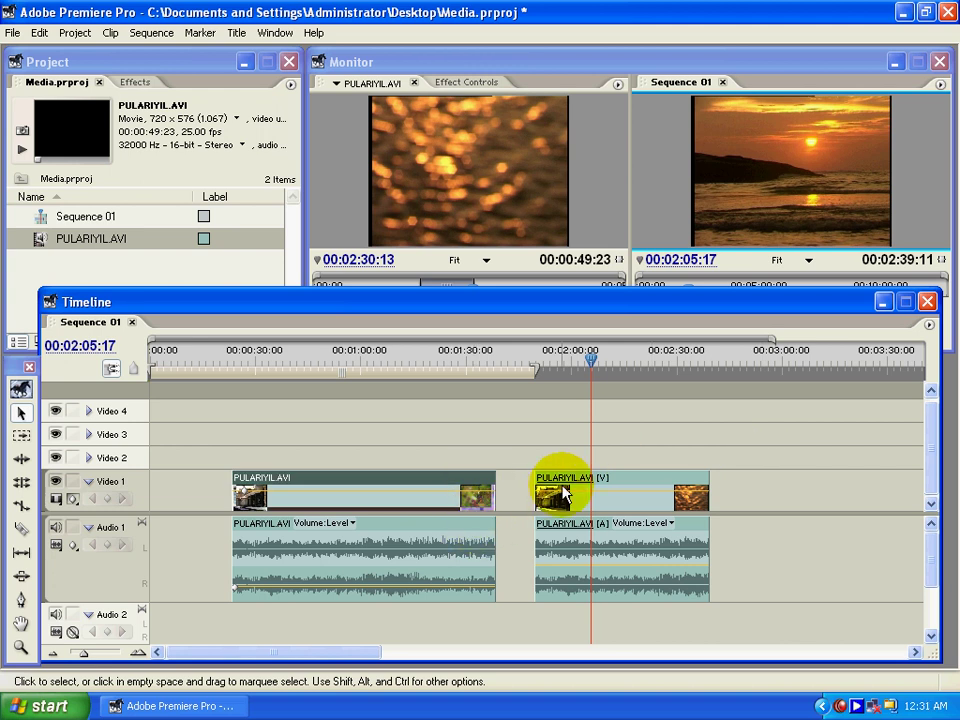
pyautogui.press('Up')
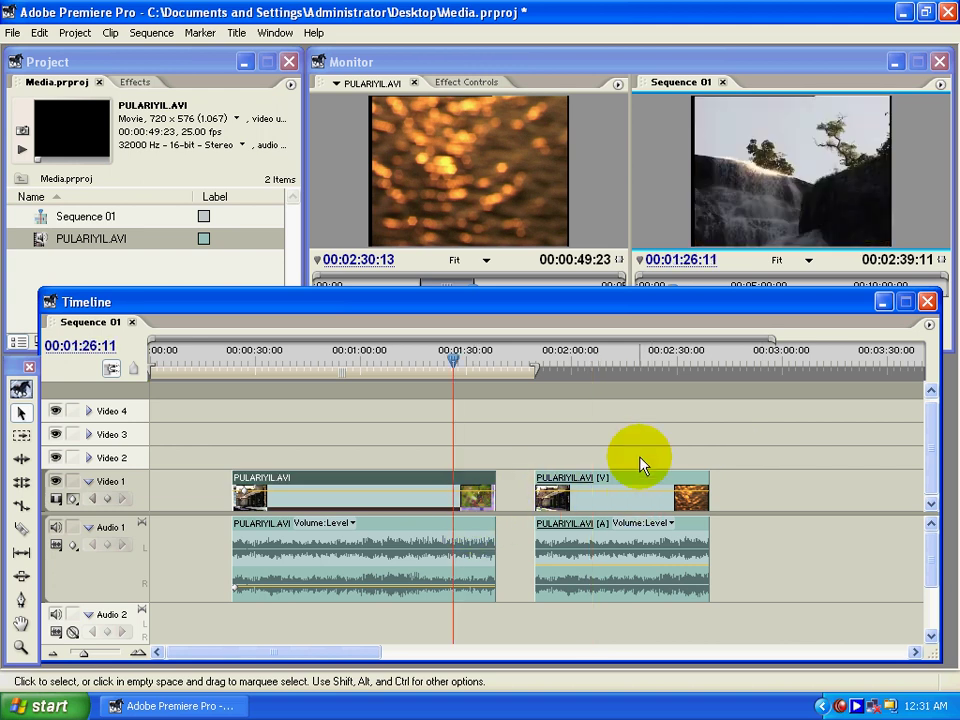
pyautogui.click(595, 488)
pyautogui.moveTo(595, 488); pyautogui.dragTo(566, 494)
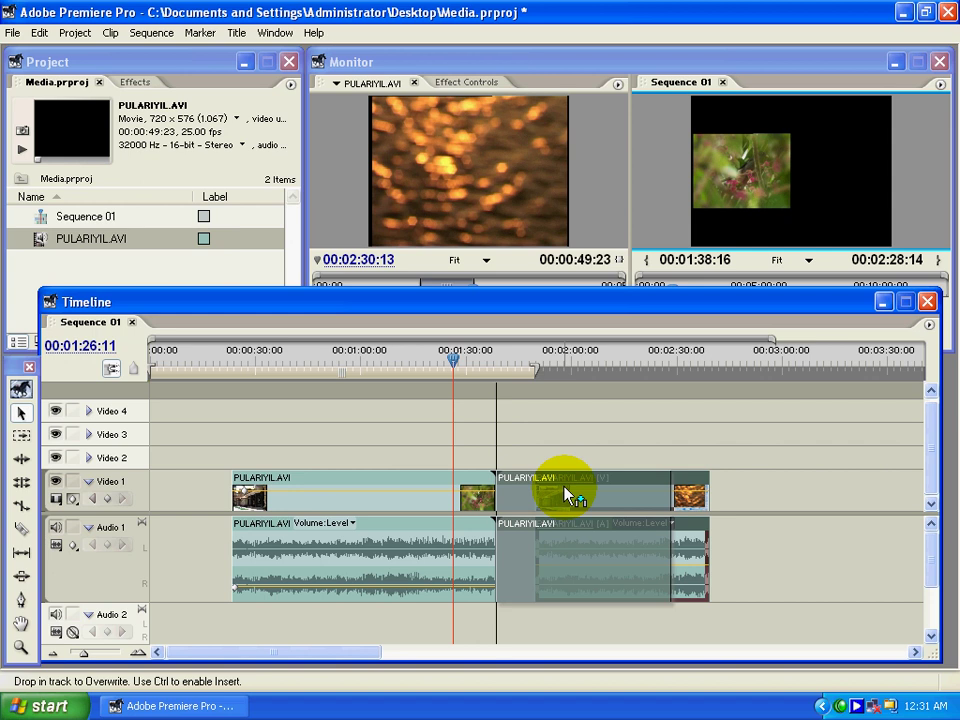
pyautogui.moveTo(568, 494); pyautogui.dragTo(528, 494)
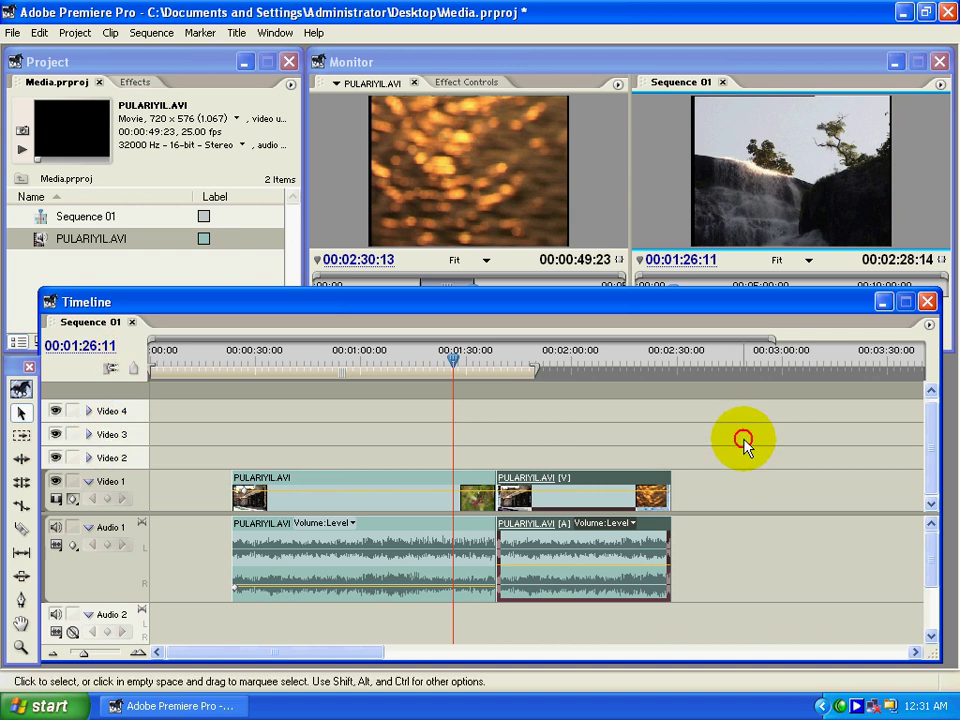
# - Shift the second clip slightly away from the first with snapping off, and turn Snap back on to rejoin the two clips
pyautogui.moveTo(743, 443); pyautogui.dragTo(583, 605)
pyautogui.moveTo(583, 480)
pyautogui.mouseDown()
pyautogui.moveTo(606, 476)
pyautogui.moveTo(590, 490)
pyautogui.moveTo(574, 480)
pyautogui.moveTo(589, 491)
pyautogui.mouseUp()
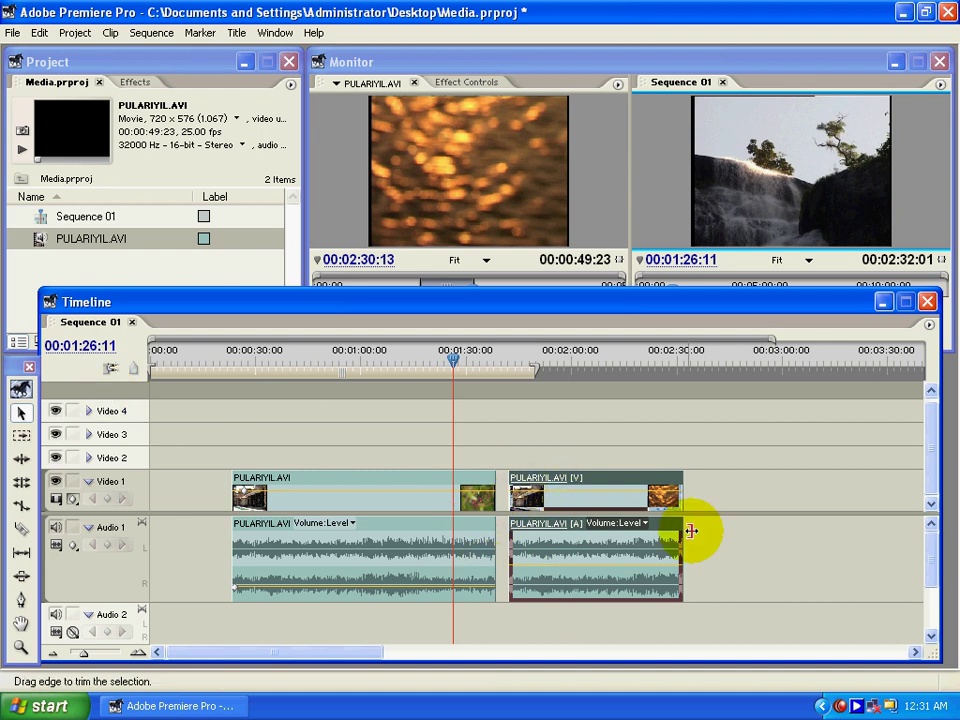
pyautogui.click(112, 369)
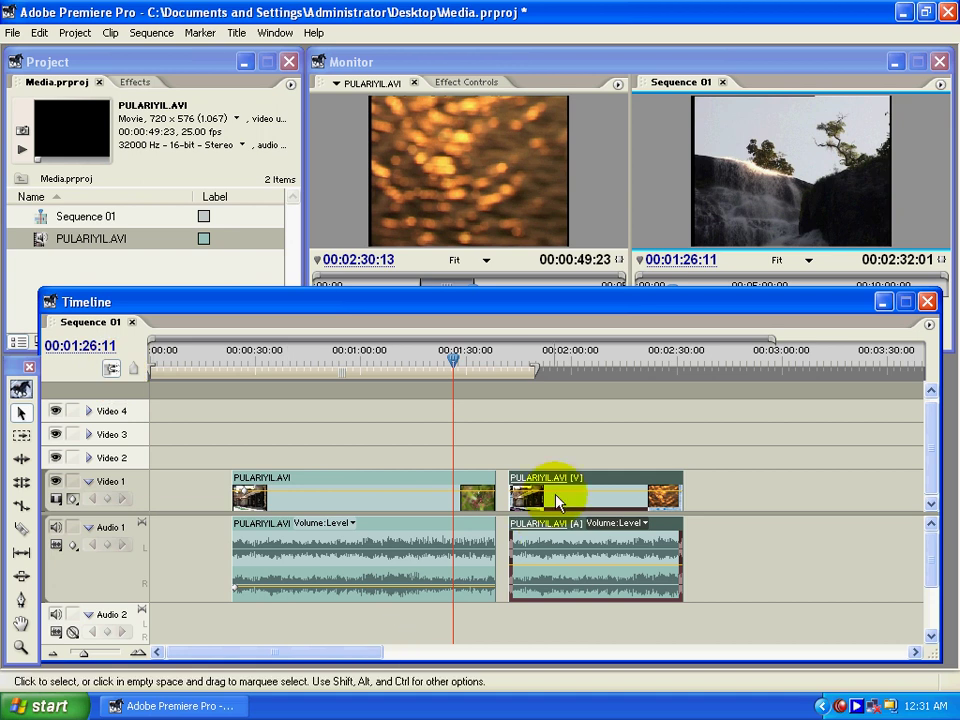
pyautogui.moveTo(598, 485); pyautogui.dragTo(593, 484)
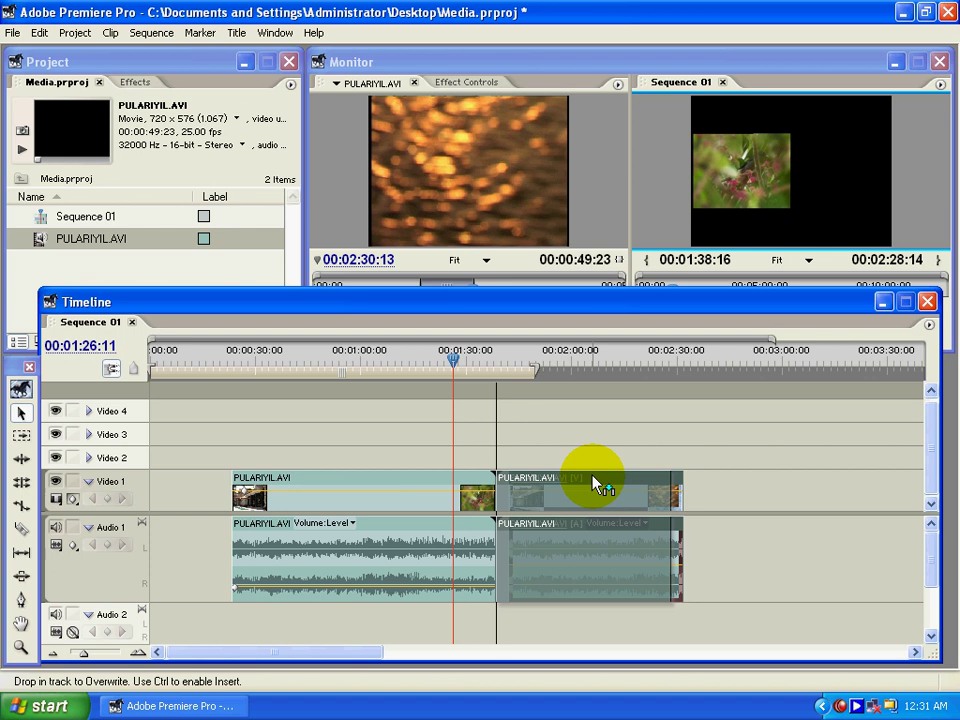
pyautogui.moveTo(593, 484); pyautogui.dragTo(595, 487)
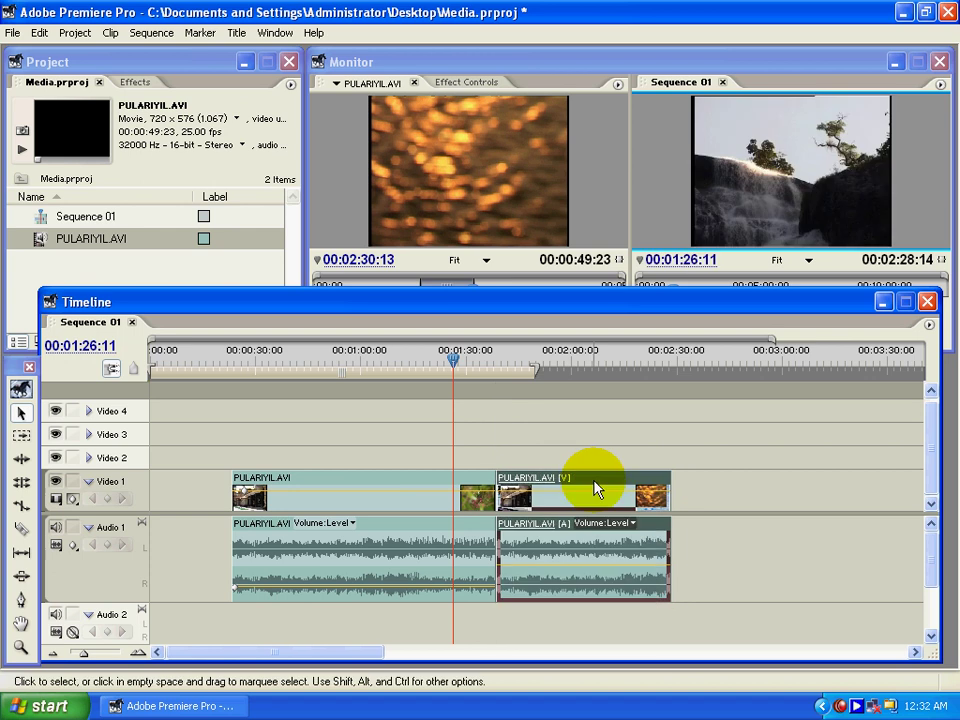
# - Play the sequence across the cut between the two clips, starting shortly before the join
pyautogui.click(490, 352)
pyautogui.press('space')
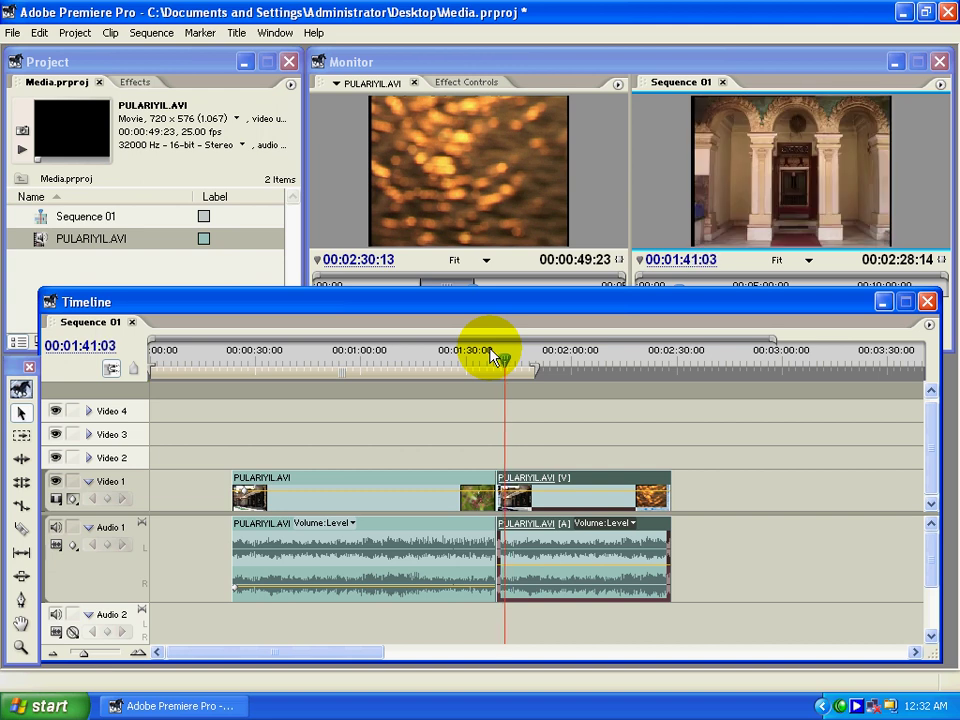
pyautogui.click(488, 360)
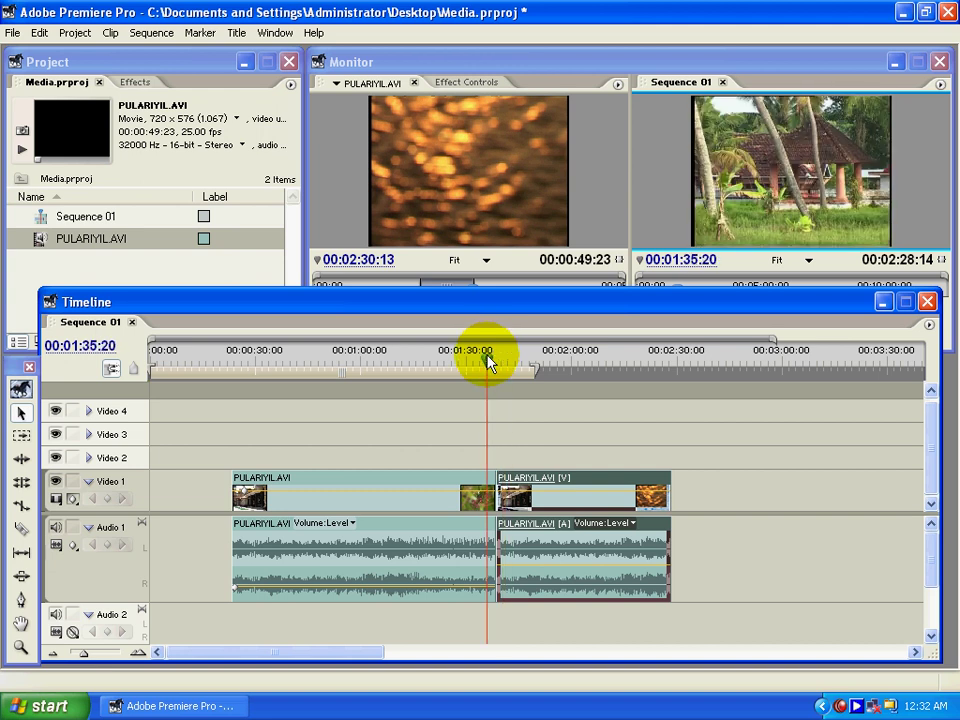
pyautogui.press('space')
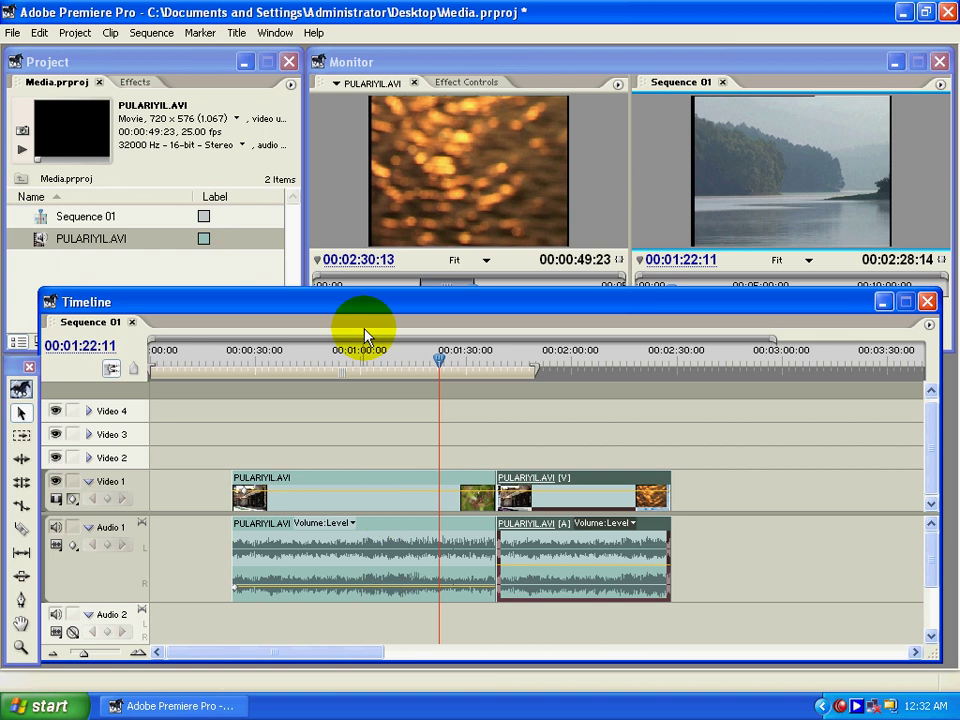
# - Raise the first audio clip's volume line to the second clip's level with the Pen tool, and return to the Selection tool
pyautogui.click(335, 545)
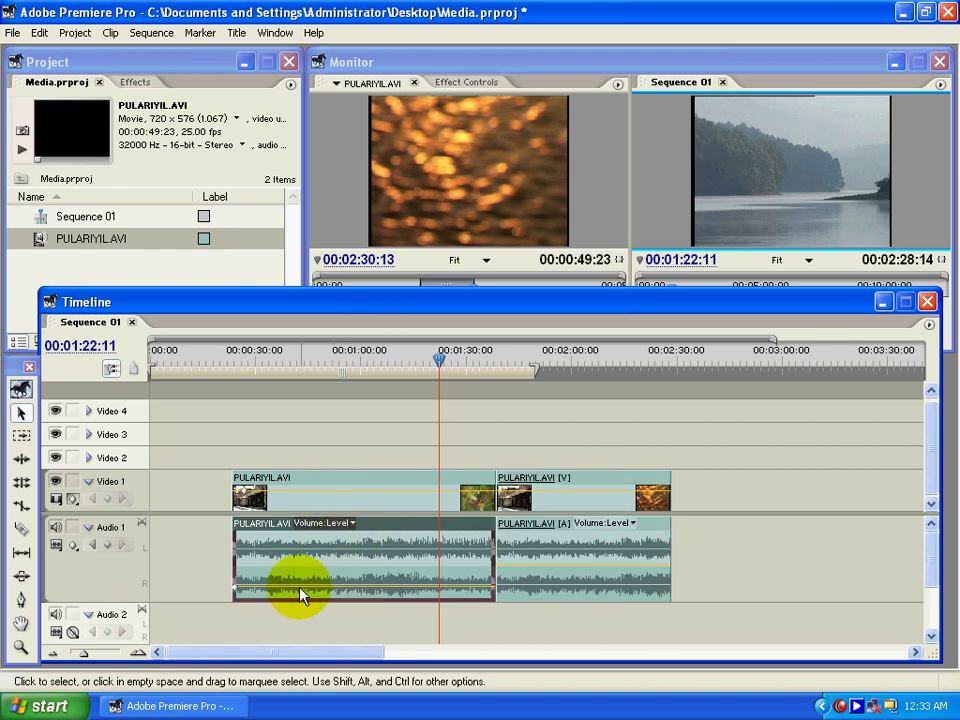
pyautogui.click(21, 598)
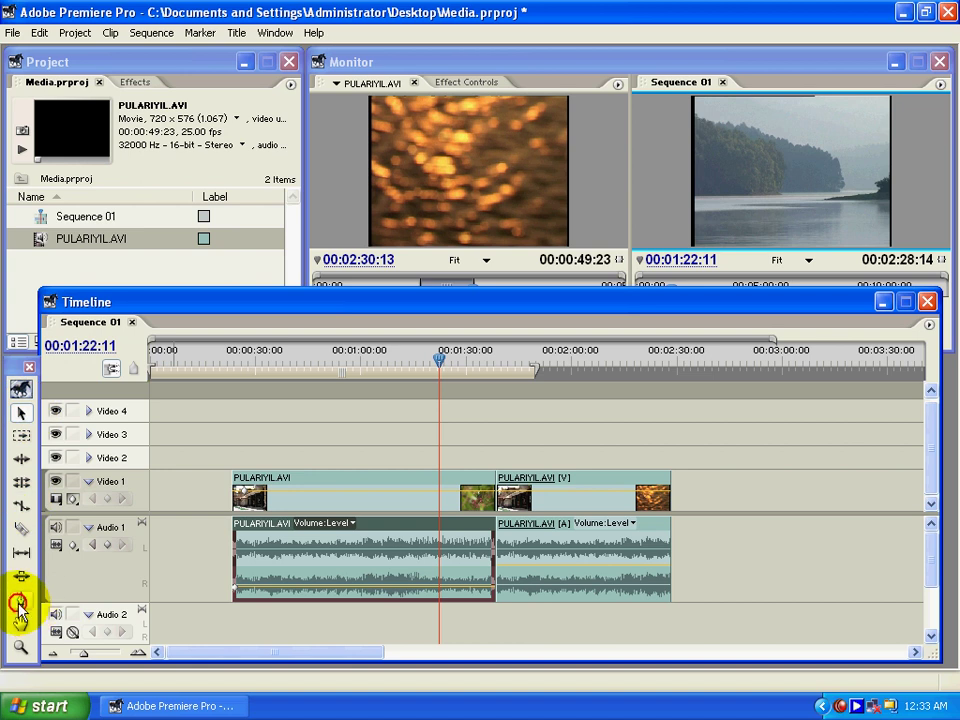
pyautogui.moveTo(346, 588); pyautogui.dragTo(358, 573)
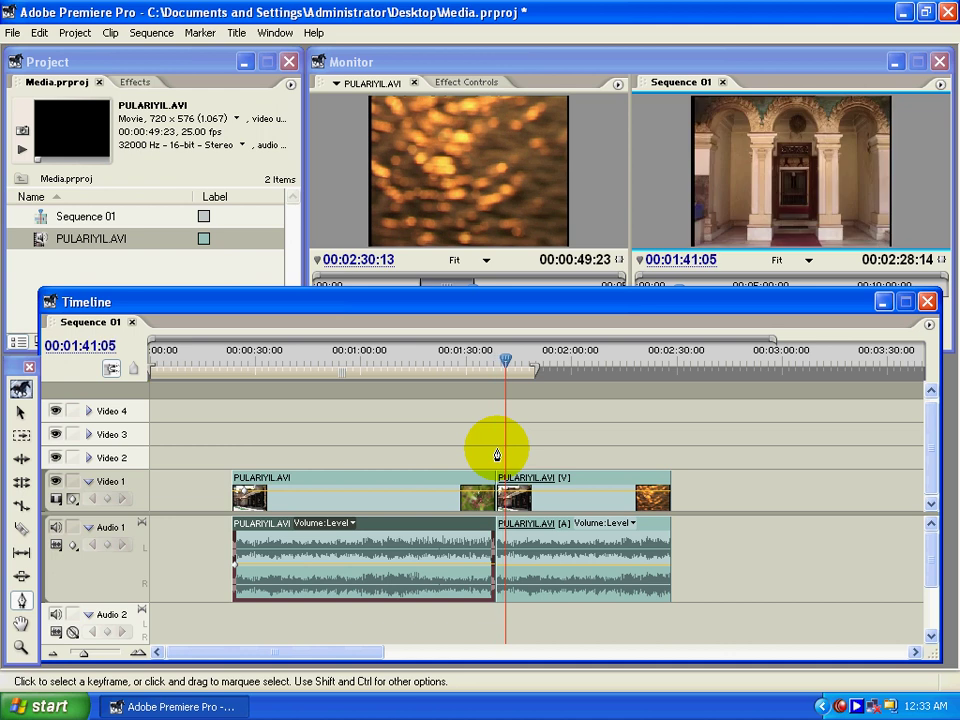
pyautogui.click(20, 412)
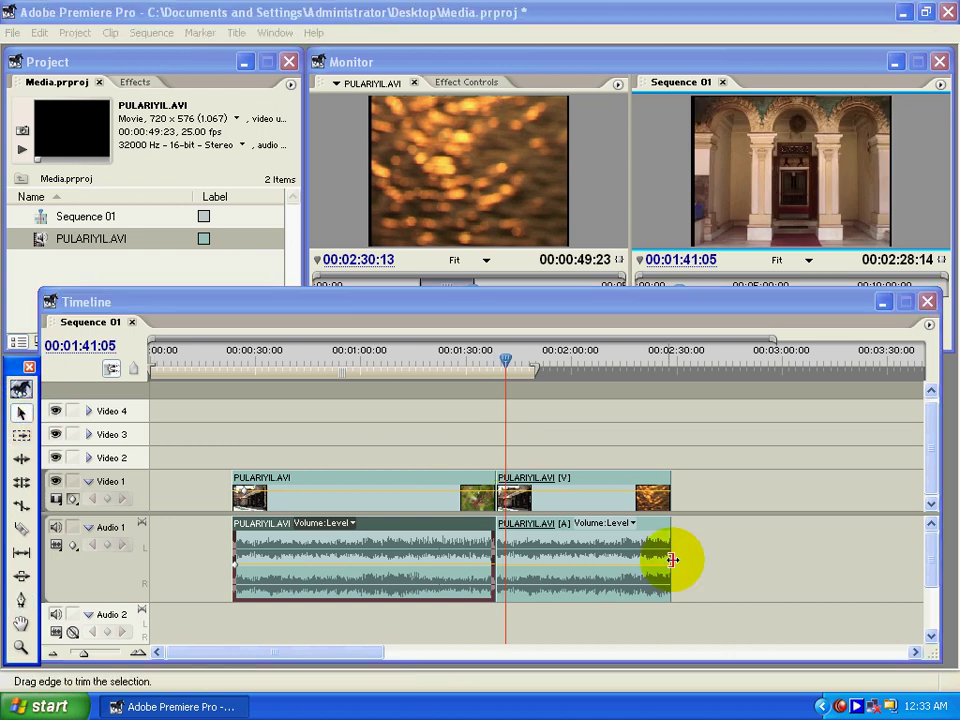
# - Compare the audio levels on both sides of the cut and play across it from 00:01:37:03
pyautogui.click(494, 524)
pyautogui.click(585, 549)
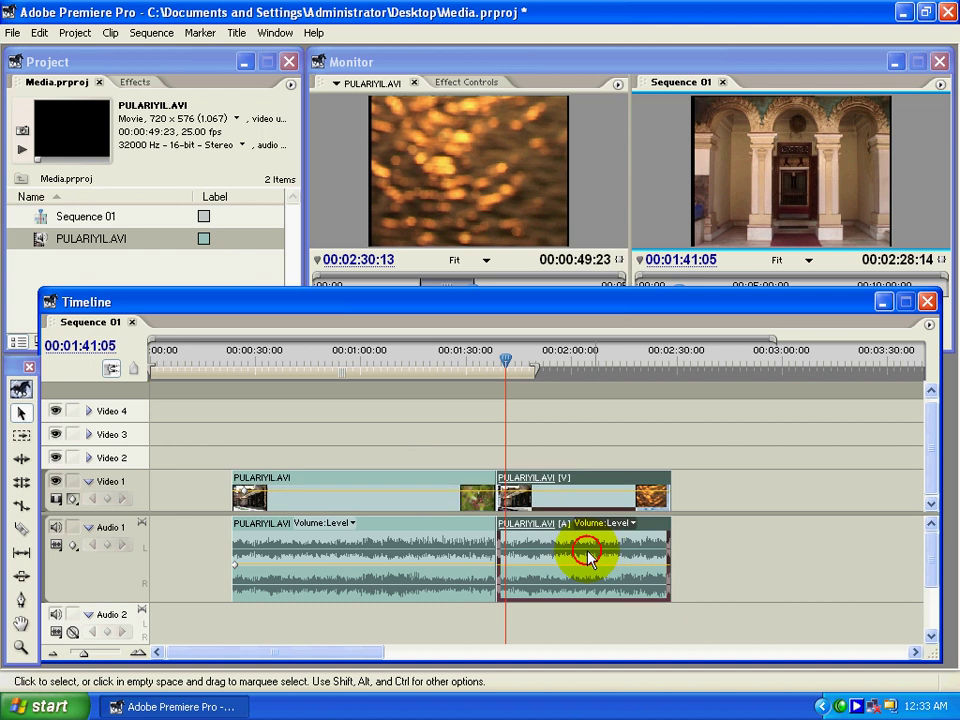
pyautogui.click(480, 556)
pyautogui.click(525, 553)
pyautogui.click(471, 546)
pyautogui.click(521, 553)
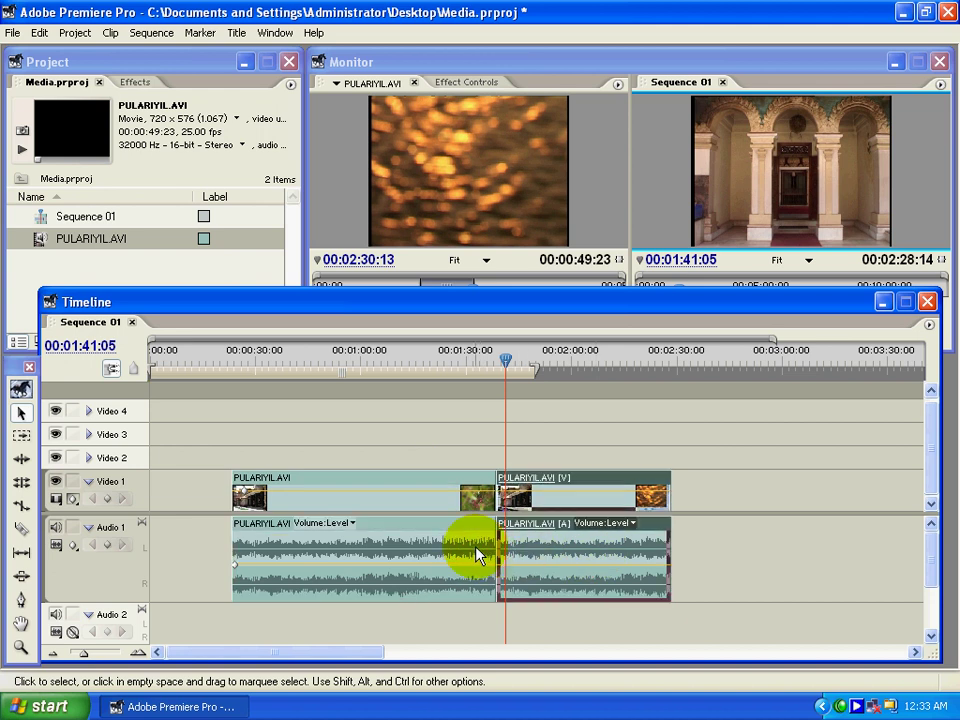
pyautogui.click(491, 366)
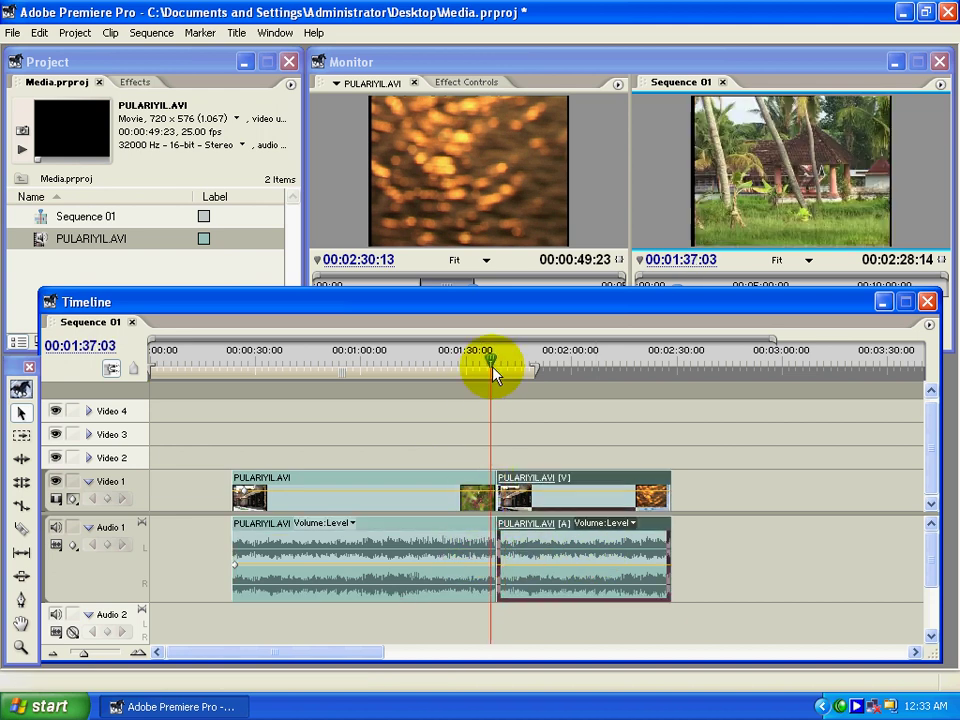
pyautogui.press('space')
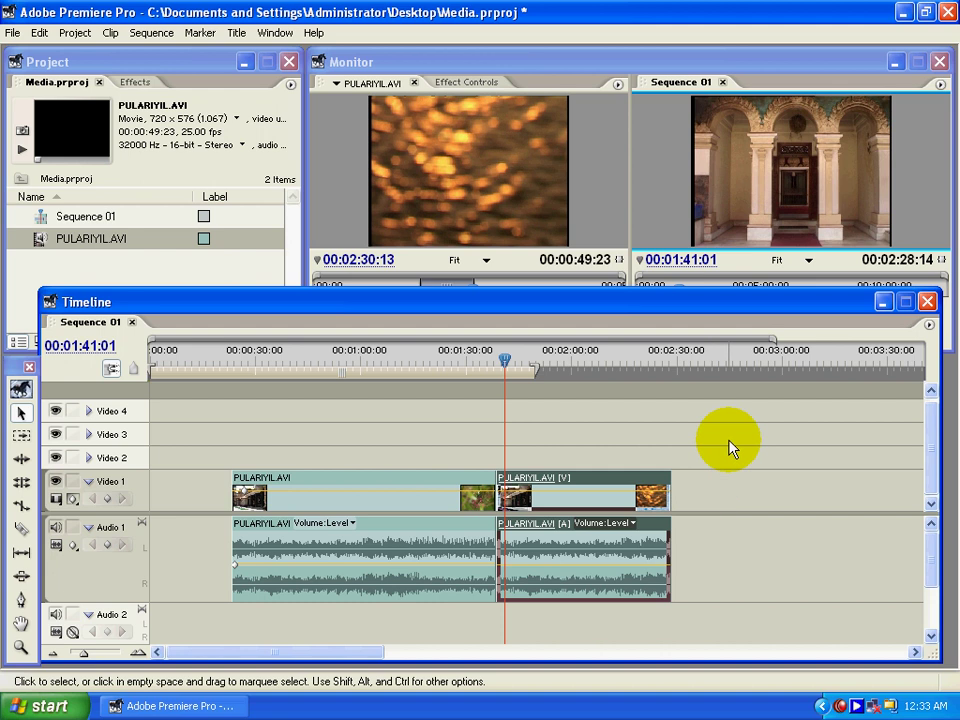
# - Clear the second PULARIYIL.AVI clip, video and audio, from the timeline
pyautogui.moveTo(736, 433); pyautogui.dragTo(550, 640)
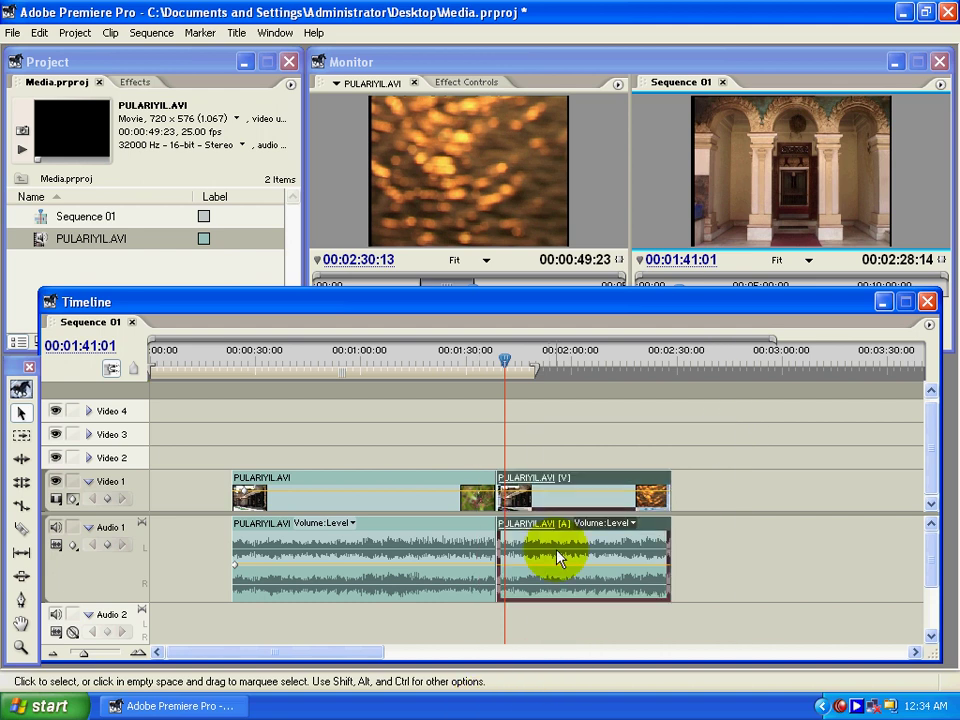
pyautogui.rightClick(567, 548)
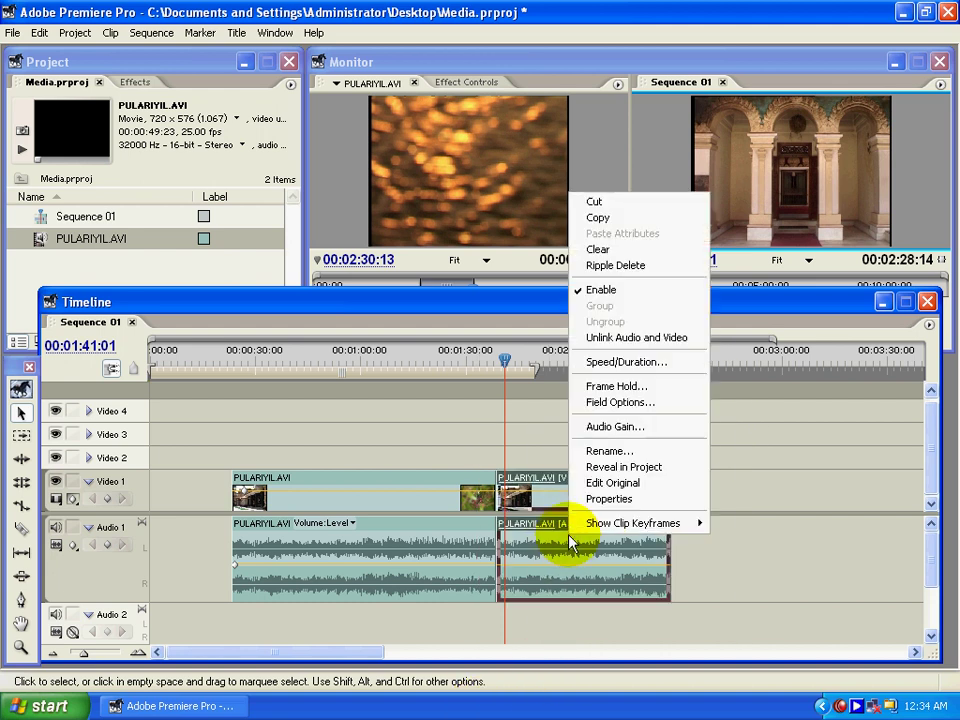
pyautogui.click(594, 250)
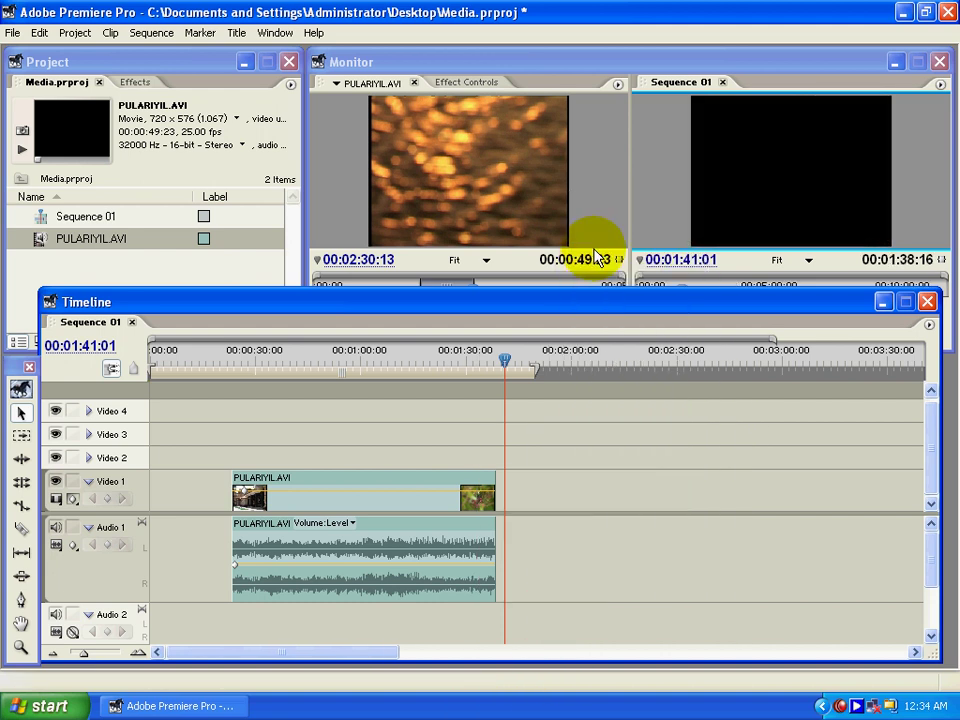
# - Select both the video and audio parts of the remaining PULARIYIL.AVI clip and link them
pyautogui.click(330, 366)
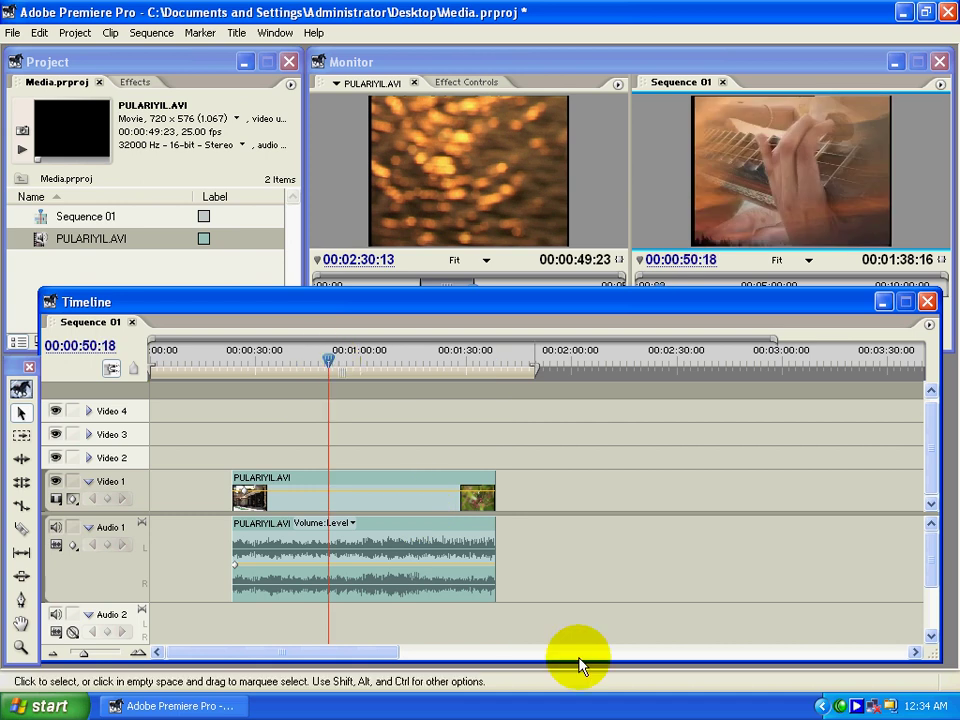
pyautogui.click(302, 584)
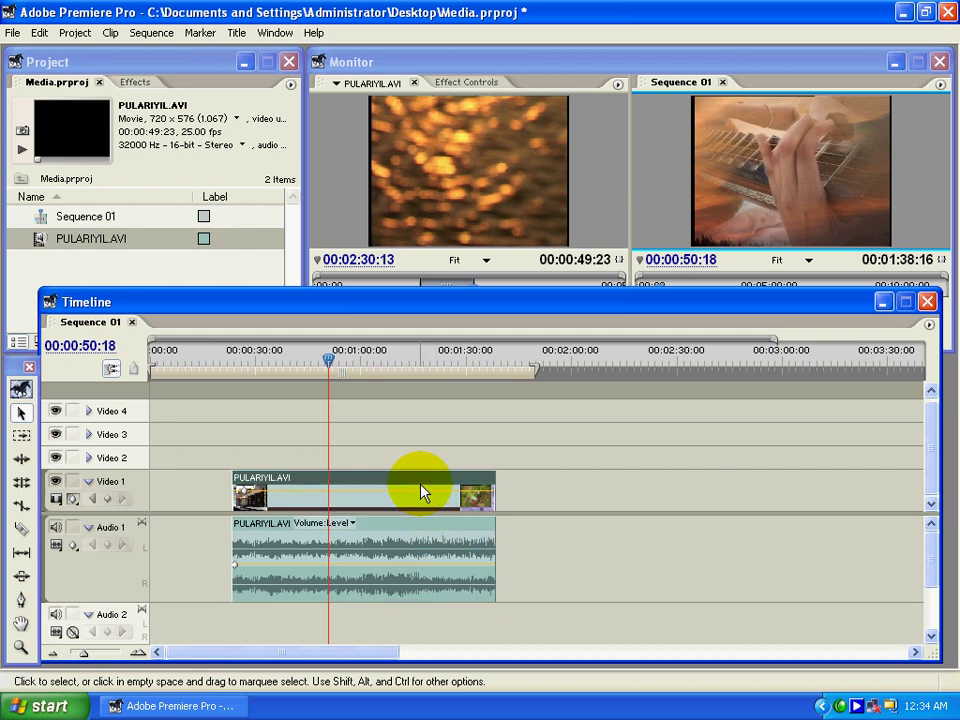
pyautogui.moveTo(570, 458); pyautogui.dragTo(448, 628)
pyautogui.click(407, 518)
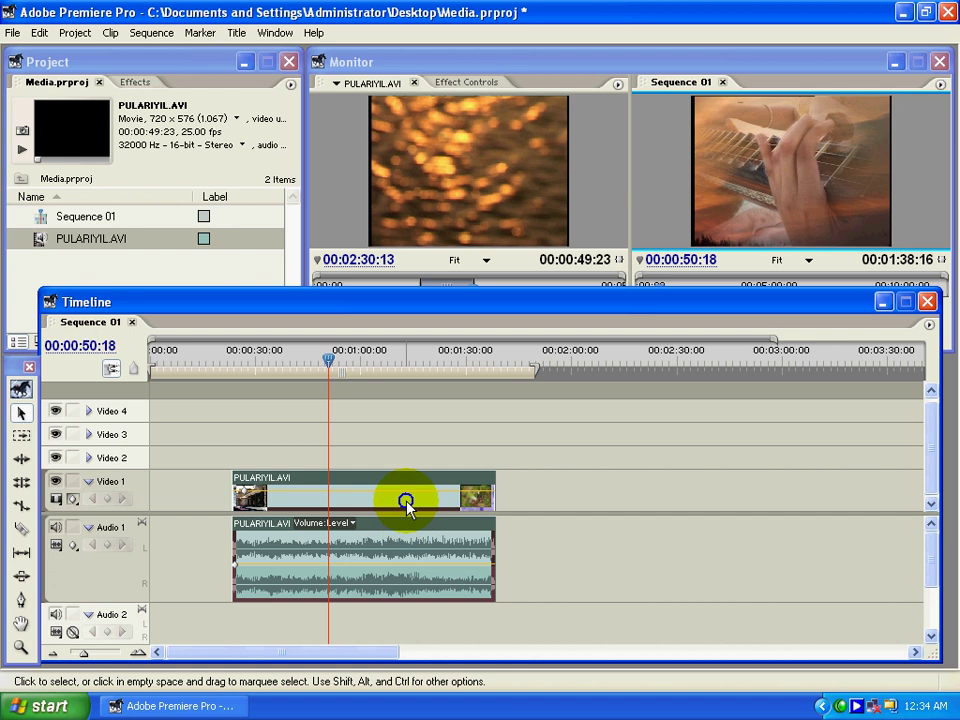
pyautogui.rightClick(407, 500)
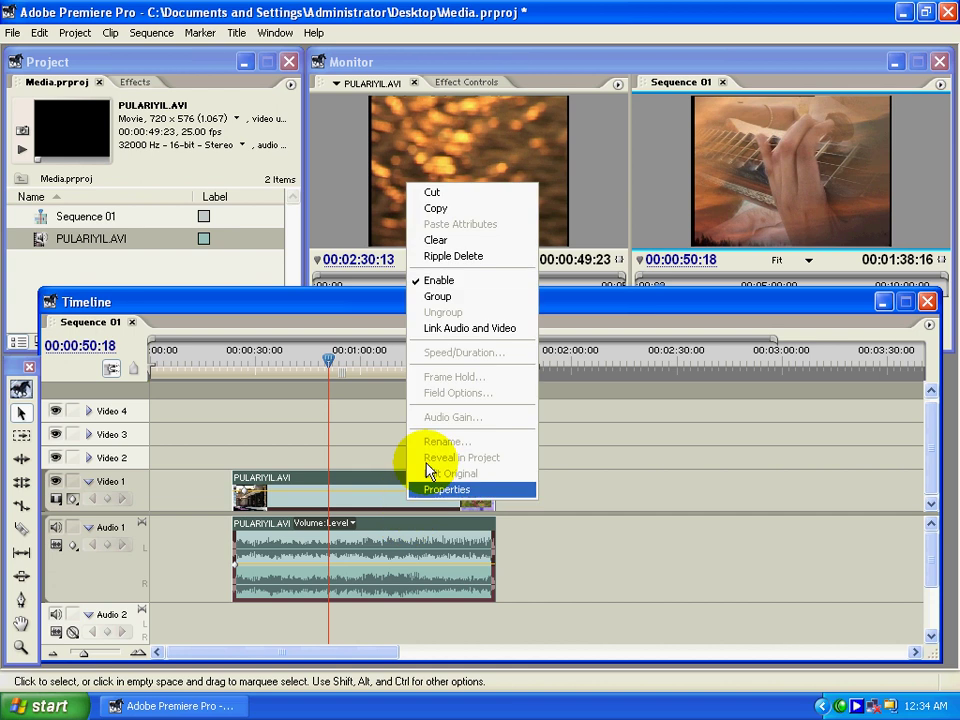
pyautogui.click(448, 330)
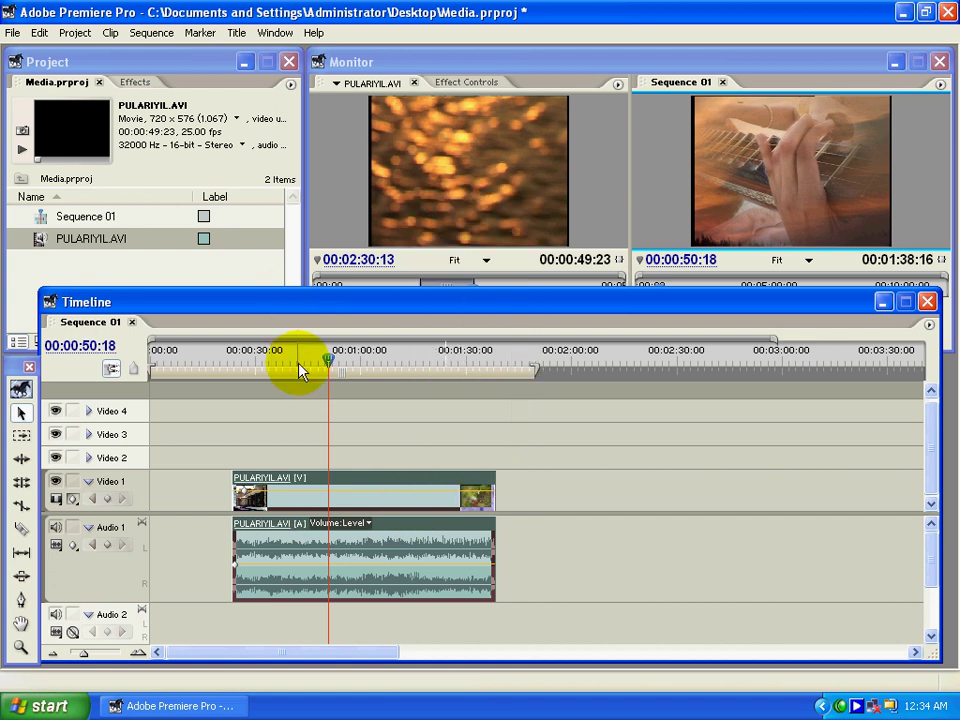
# - Split the linked clip into four pieces with the Razor tool, at about 00:00:40, 00:00:57 and 00:01:13
pyautogui.moveTo(300, 369); pyautogui.dragTo(318, 388)
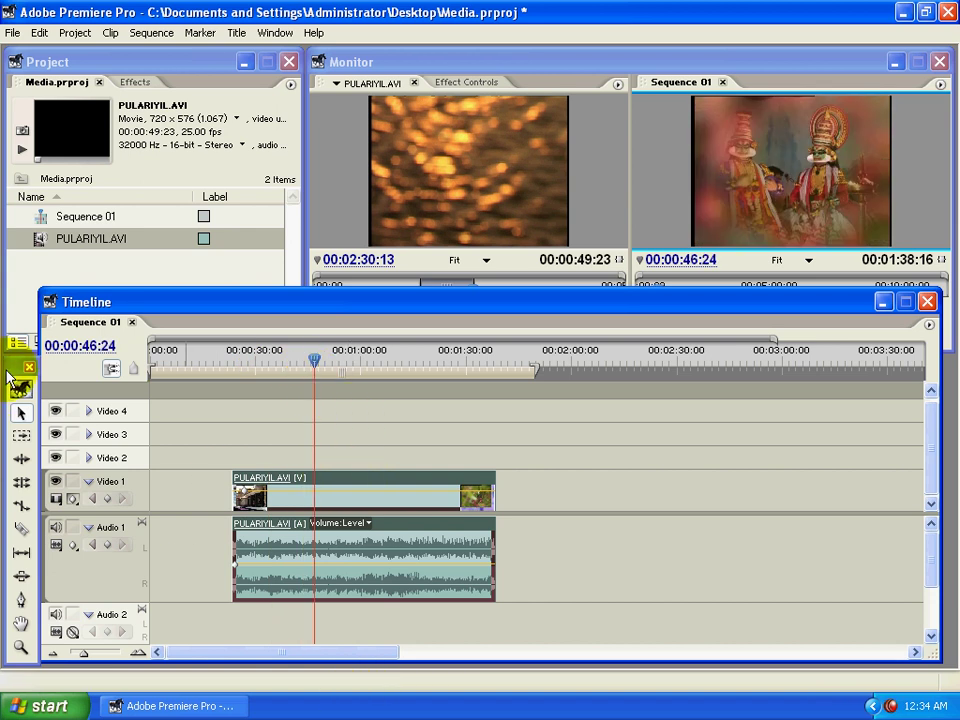
pyautogui.click(21, 531)
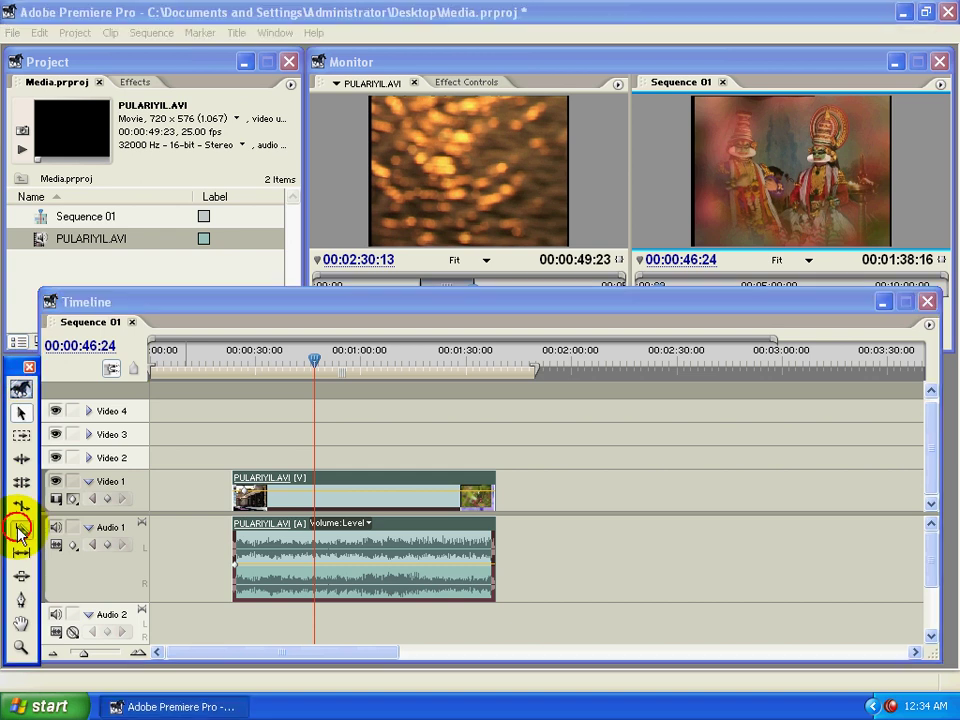
pyautogui.click(290, 489)
pyautogui.click(349, 484)
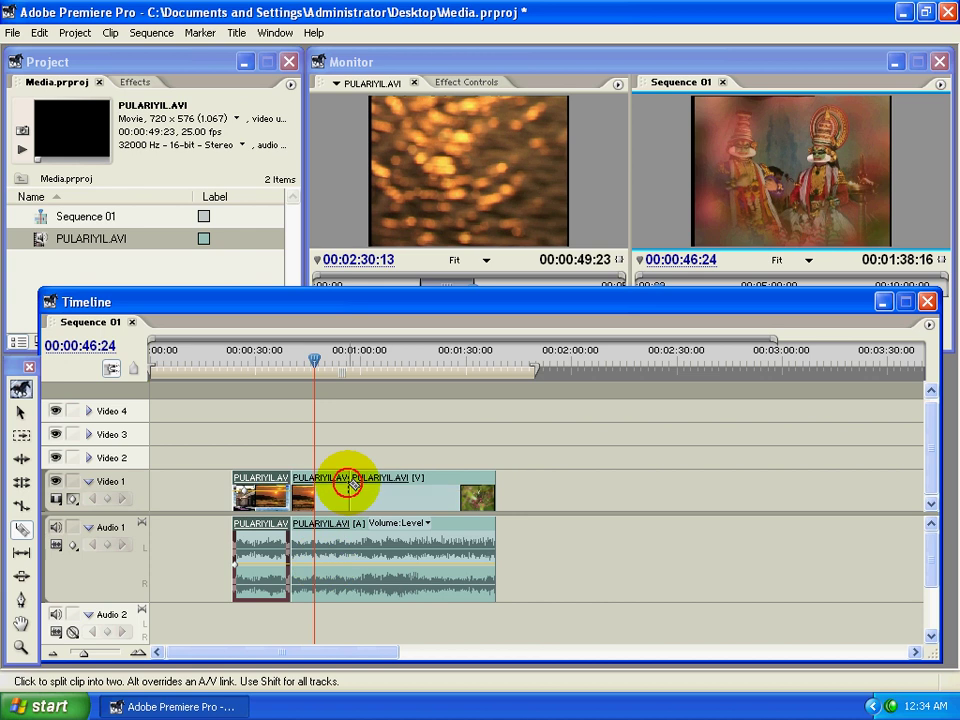
pyautogui.click(405, 560)
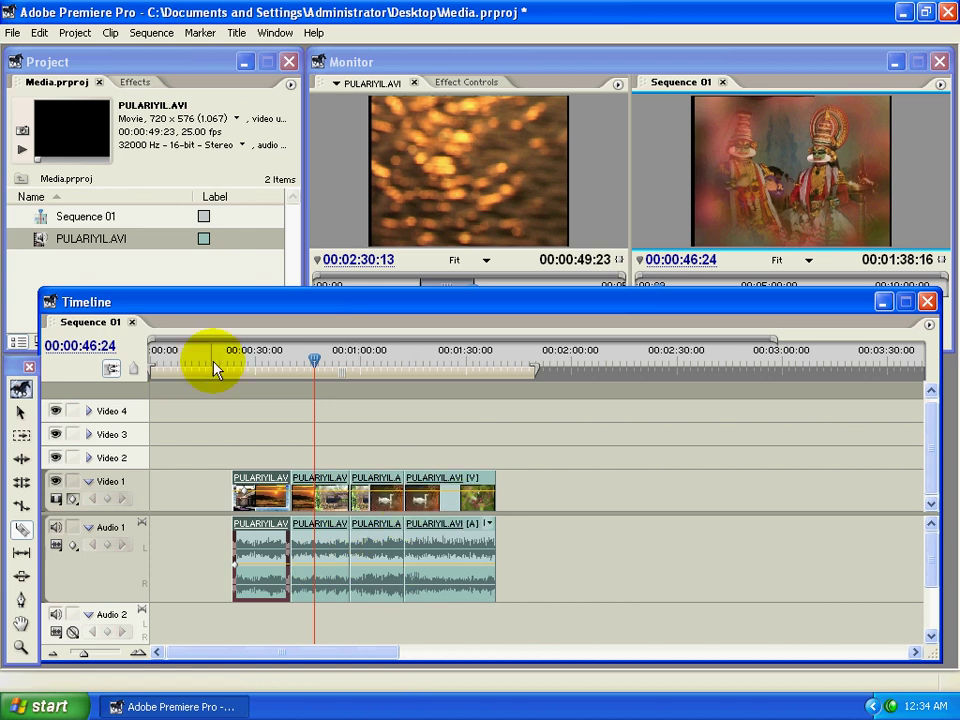
# - Play the sequence across the cut between the first and second pieces, starting from 00:00:35:19
pyautogui.click(21, 411)
pyautogui.moveTo(312, 360); pyautogui.dragTo(278, 362)
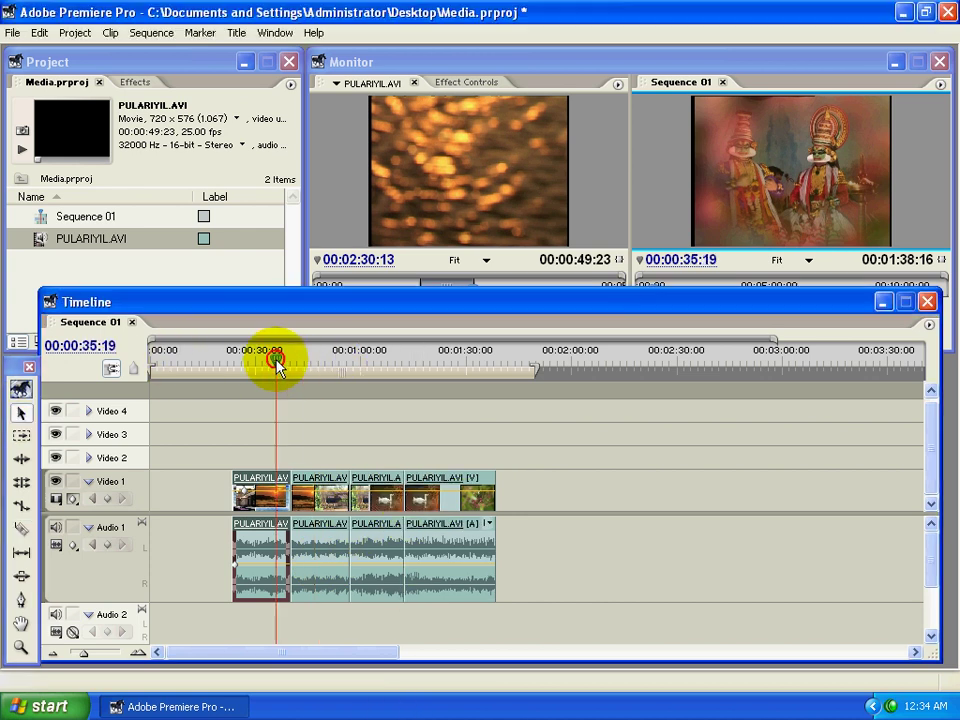
pyautogui.press('space')
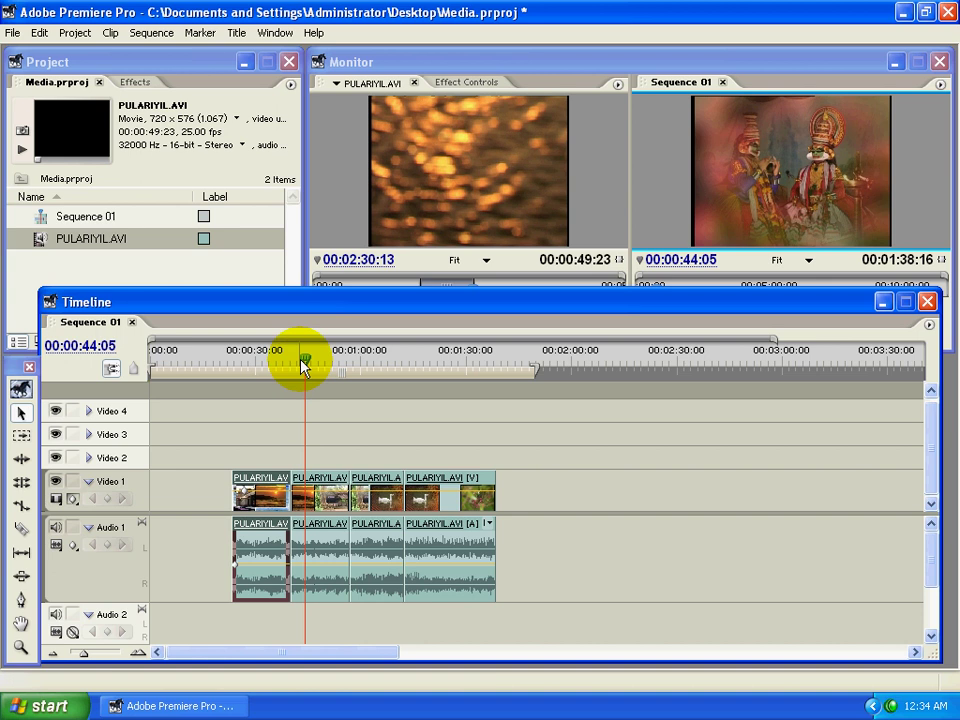
pyautogui.moveTo(302, 362); pyautogui.dragTo(286, 366)
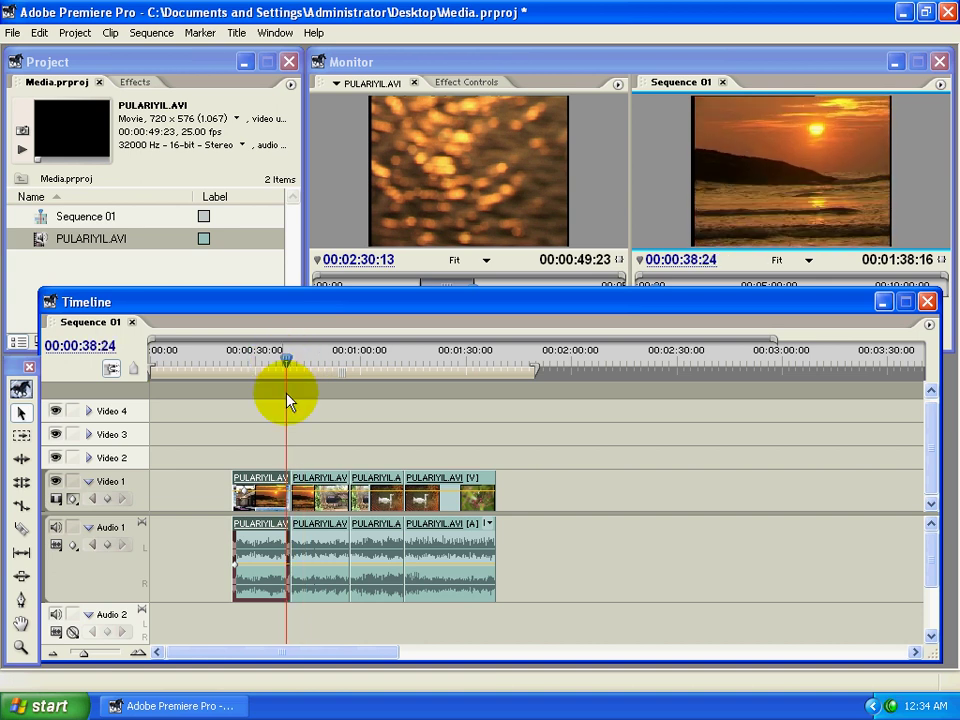
# - Clear the second piece of the split PULARIYIL.AVI clip, video and audio, leaving its gap in the timeline
pyautogui.click(302, 489)
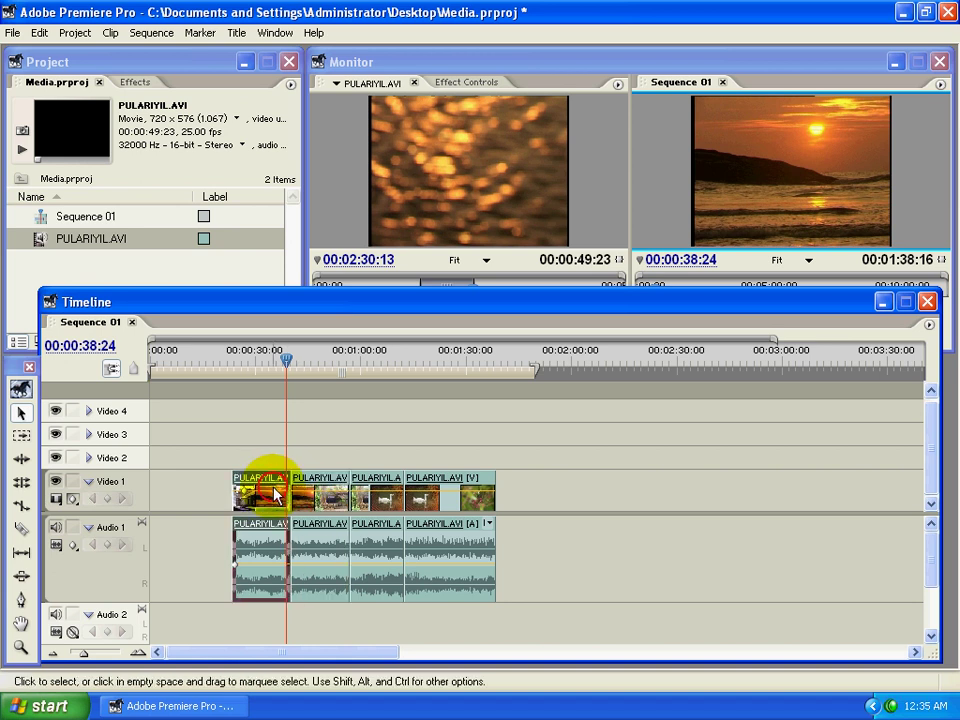
pyautogui.click(275, 488)
pyautogui.click(268, 493)
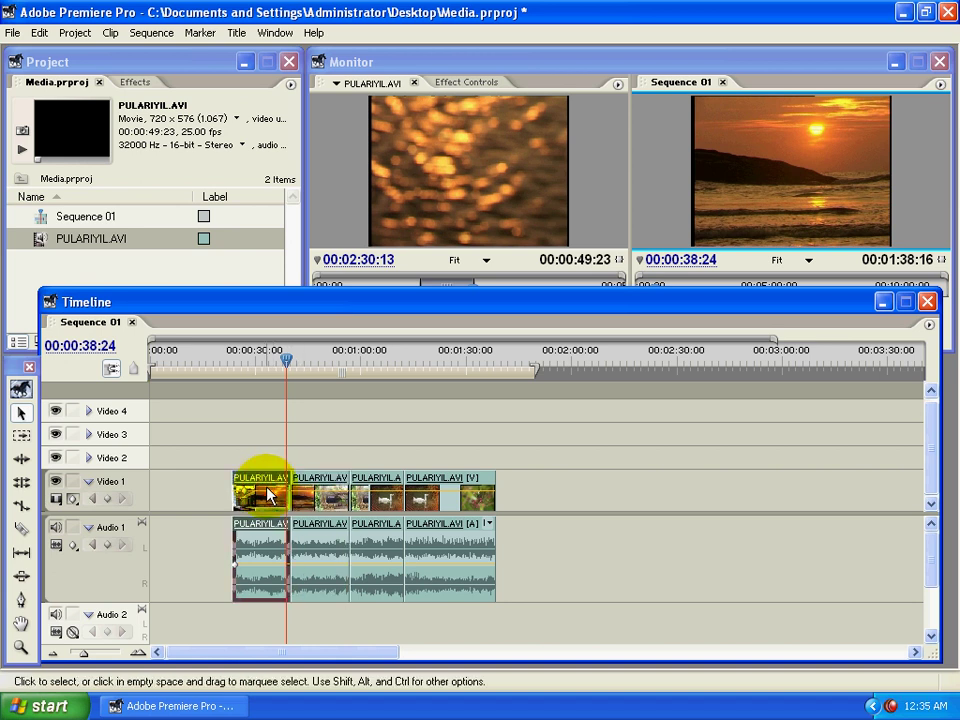
pyautogui.click(306, 493)
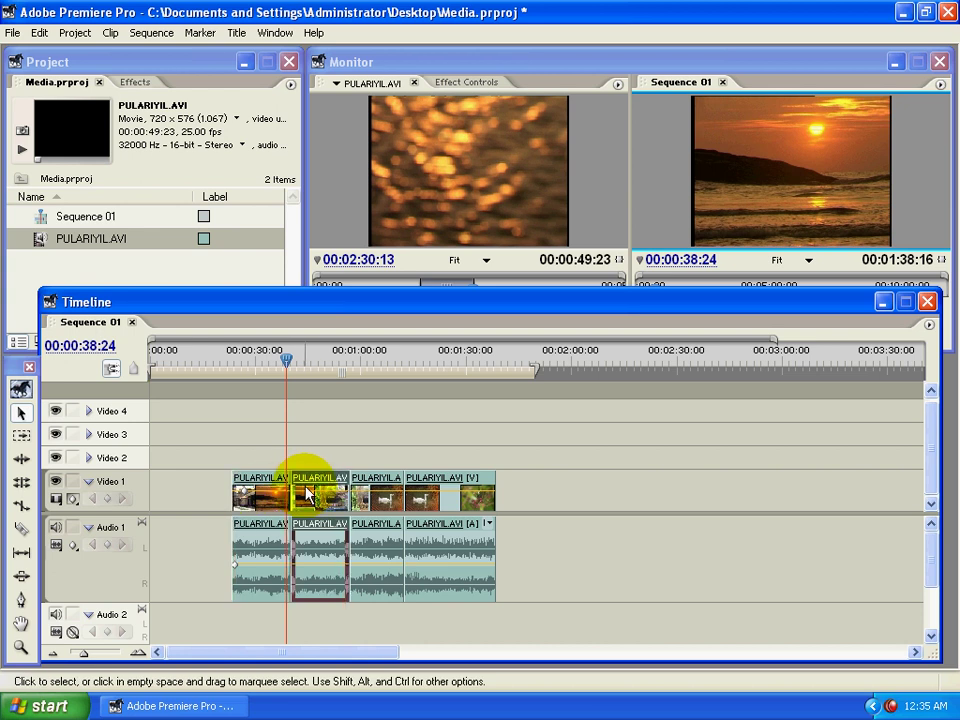
pyautogui.rightClick(306, 490)
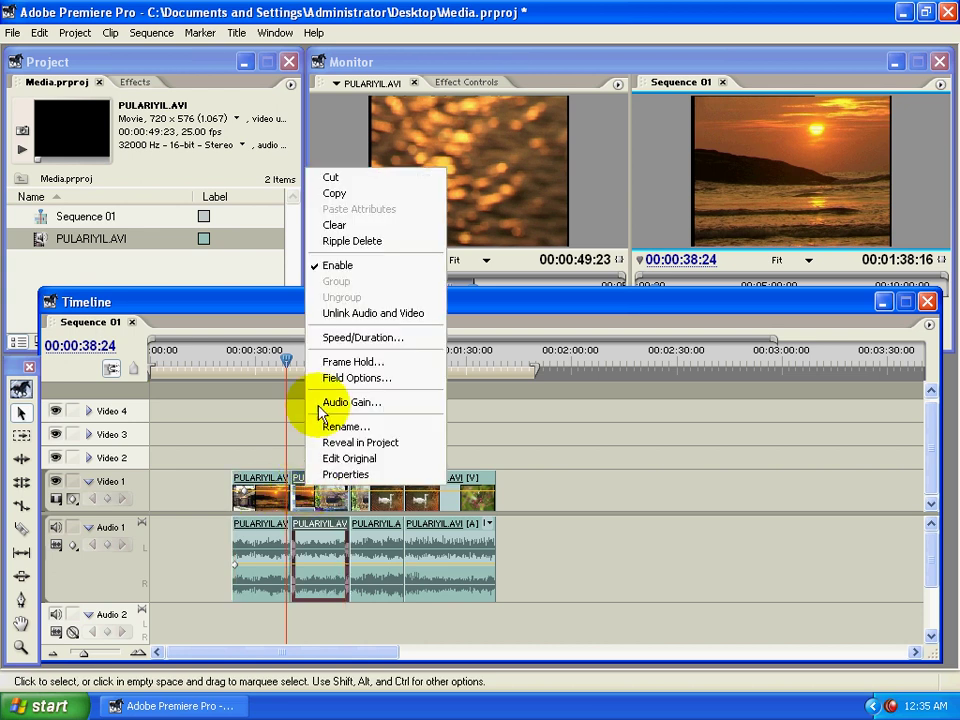
pyautogui.click(334, 225)
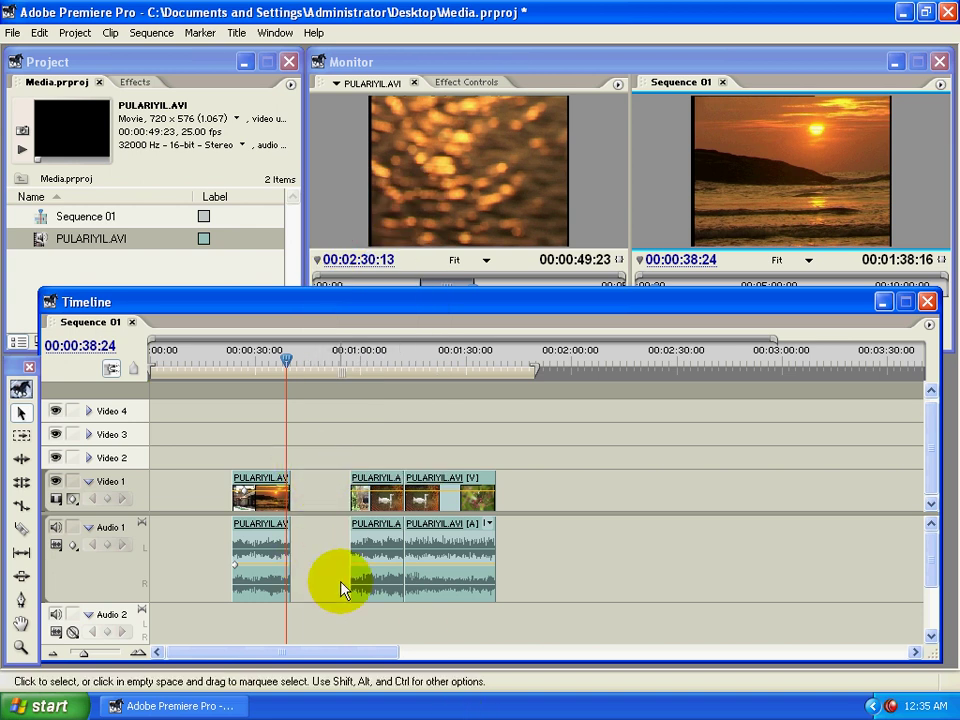
# - Play from 00:00:38:24 into the gap and scrub on to the start of the next piece
pyautogui.press('space')
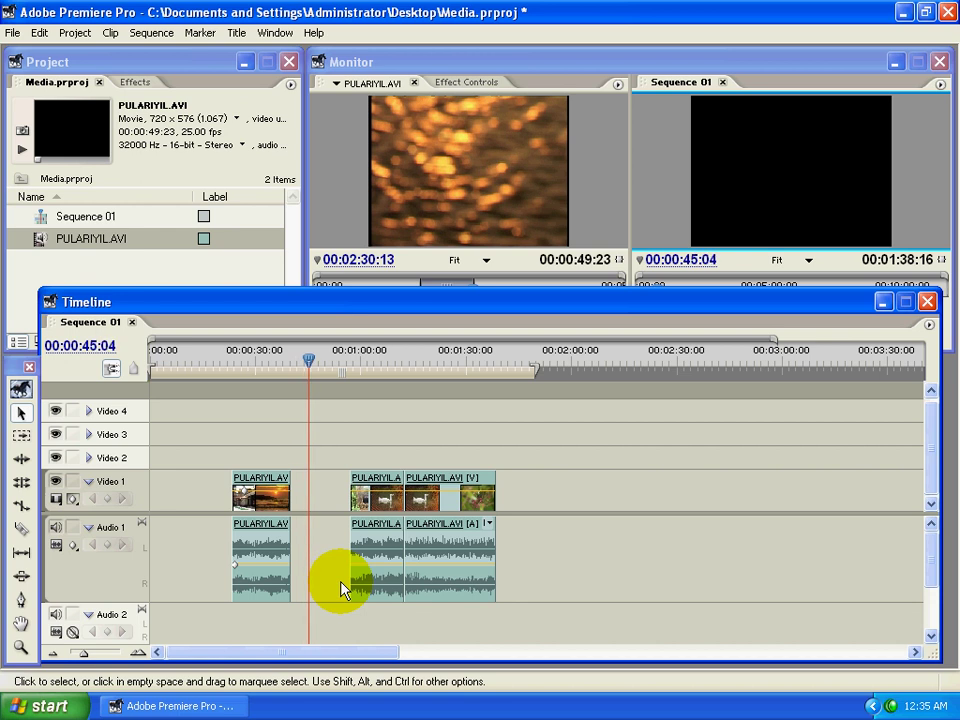
pyautogui.click(330, 364)
pyautogui.moveTo(330, 364); pyautogui.dragTo(350, 370)
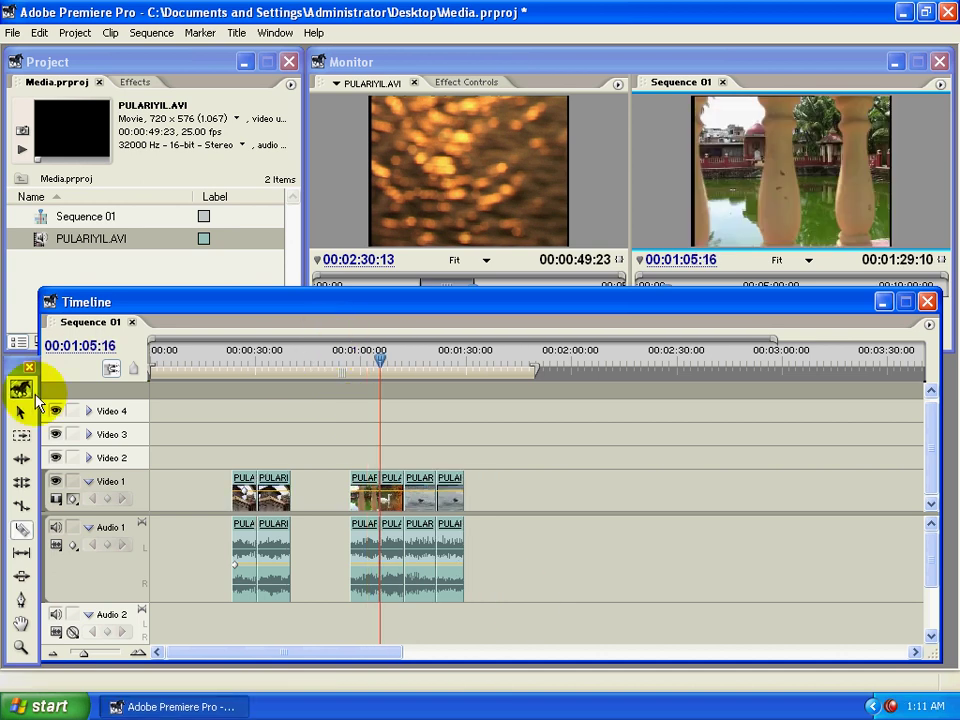
# - Split the clip under the playhead at 00:01:01:24 without using the Razor tool
pyautogui.click(21, 412)
pyautogui.click(373, 358)
pyautogui.moveTo(373, 358); pyautogui.dragTo(366, 366)
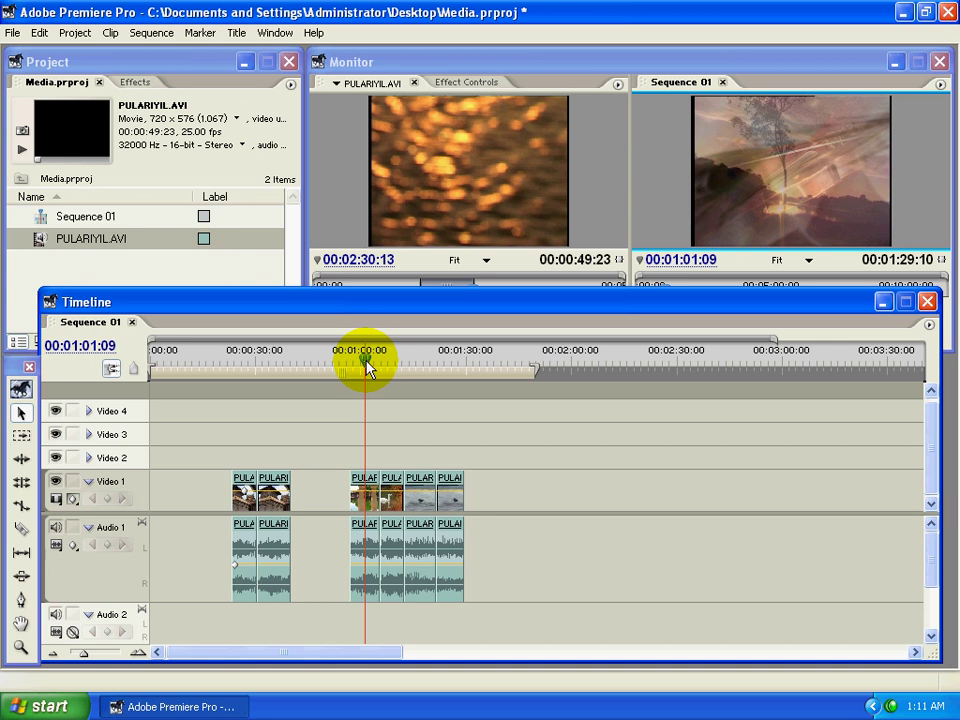
pyautogui.press('=')
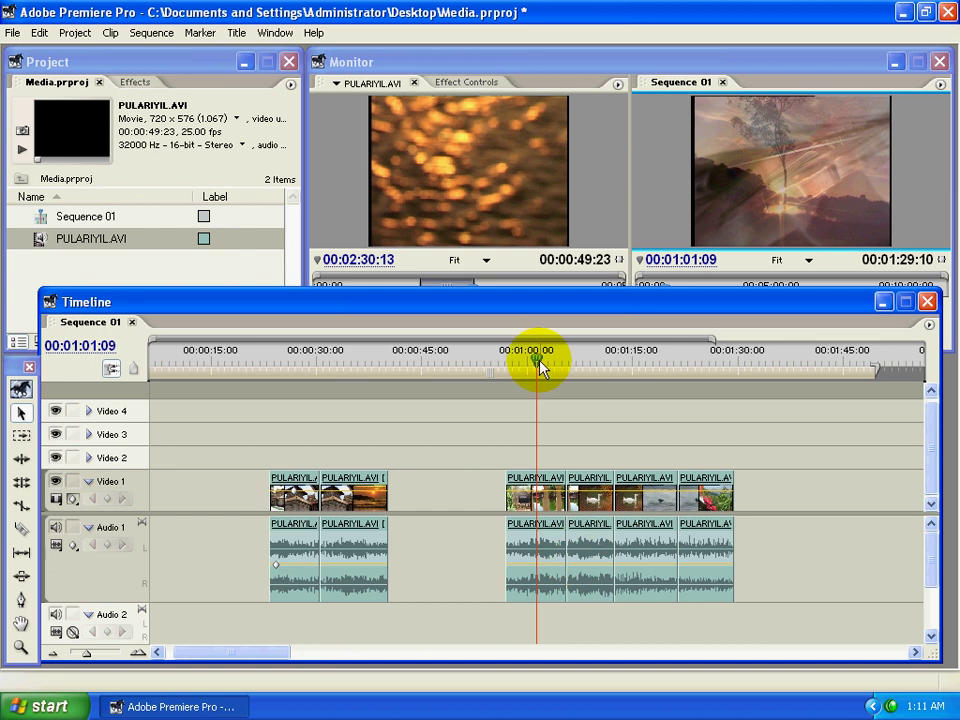
pyautogui.moveTo(536, 360); pyautogui.dragTo(538, 357)
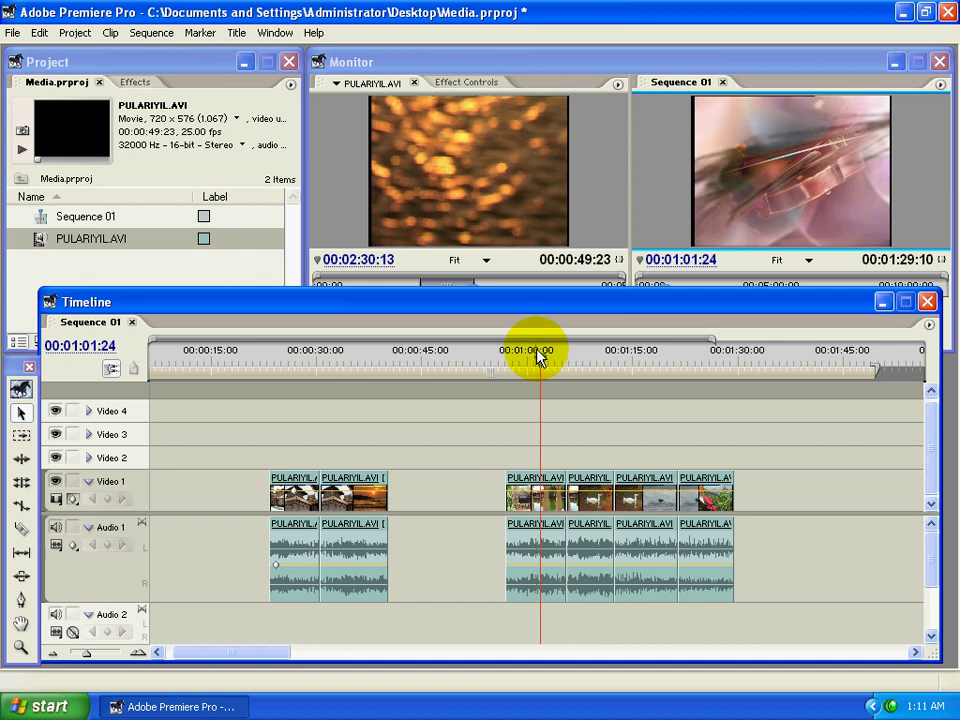
pyautogui.hotkey('ctrl', 'k')
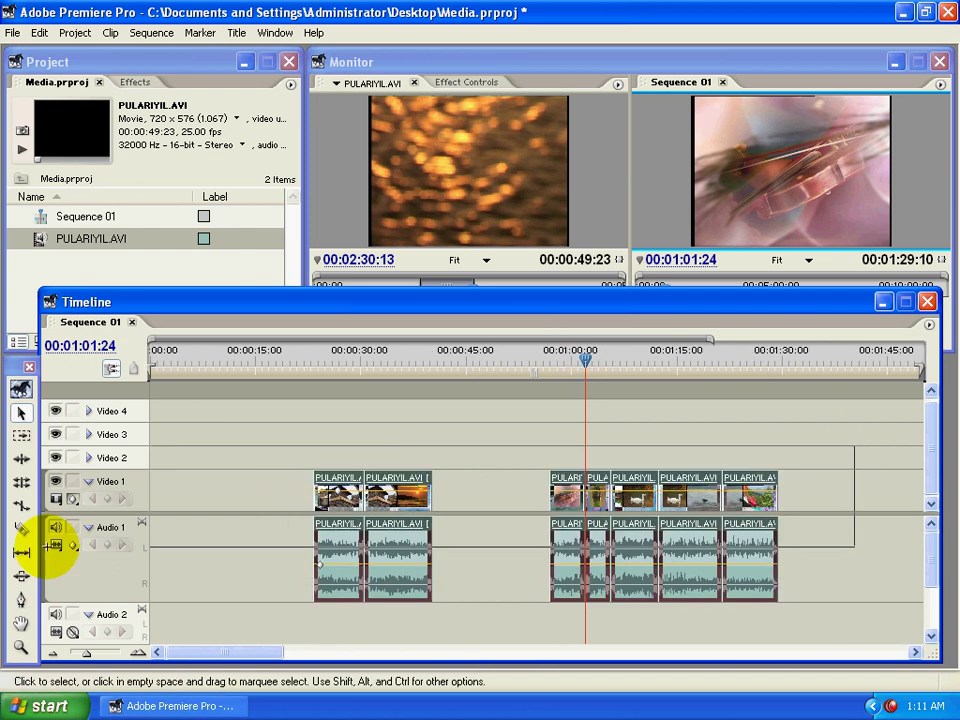
# - Delete all clips from the timeline and add the marked PULARIYIL.AVI section to Video 1 and Audio 1, ending at 00:01:01:24
pyautogui.hotkey('ctrl', 'a')
pyautogui.press('Delete')
pyautogui.click(437, 268)
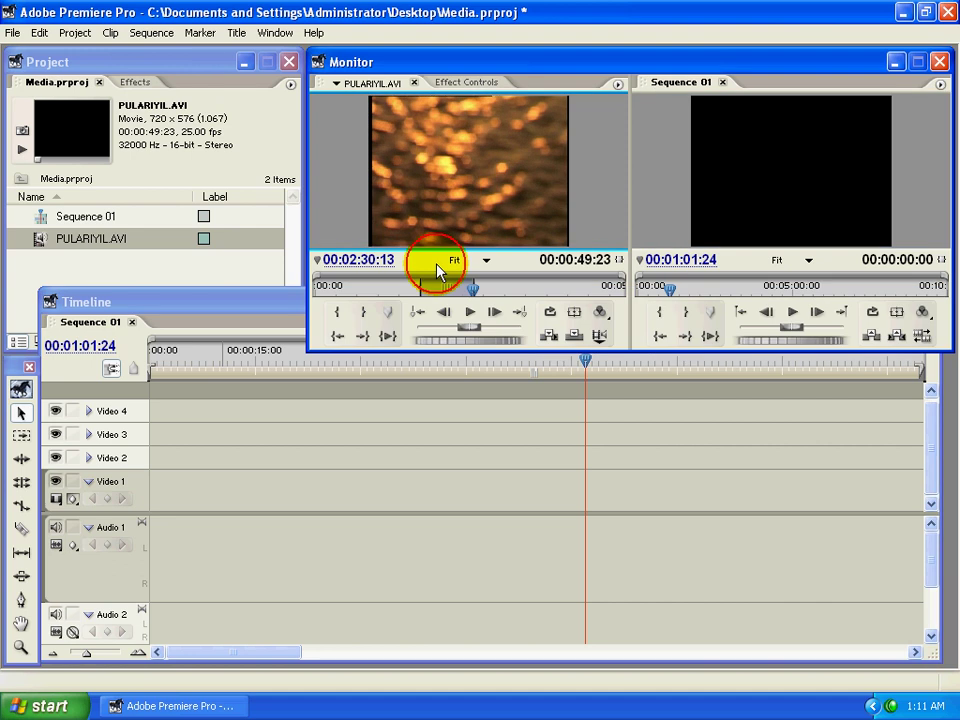
pyautogui.moveTo(437, 268); pyautogui.dragTo(230, 514)
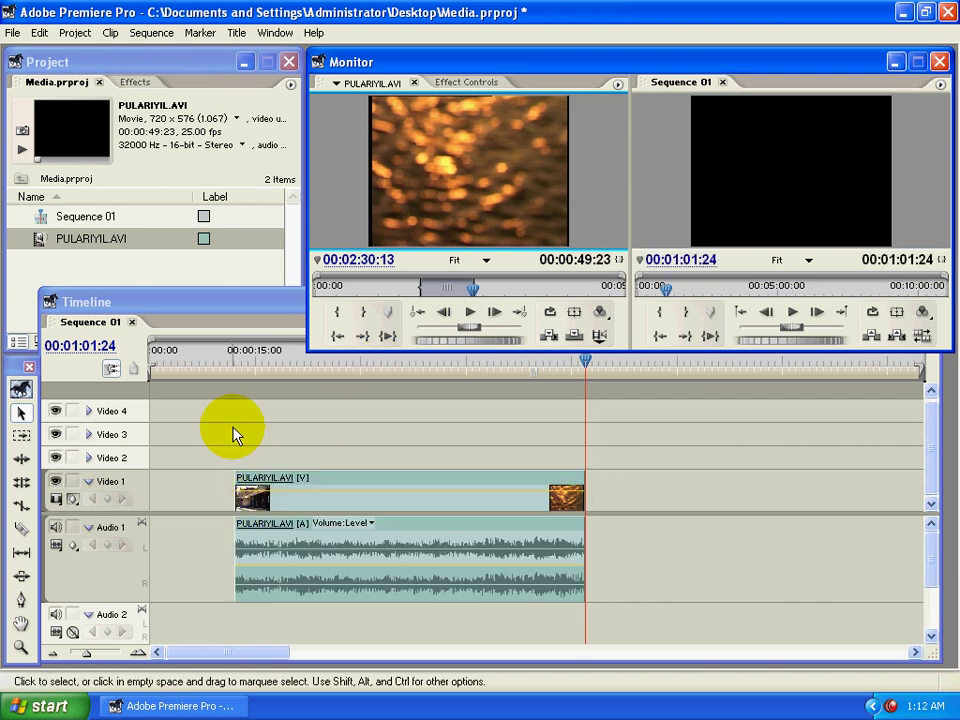
# - Split the new clip at 00:00:24:14 with the Razor tool and undo the split
pyautogui.moveTo(266, 368); pyautogui.dragTo(324, 364)
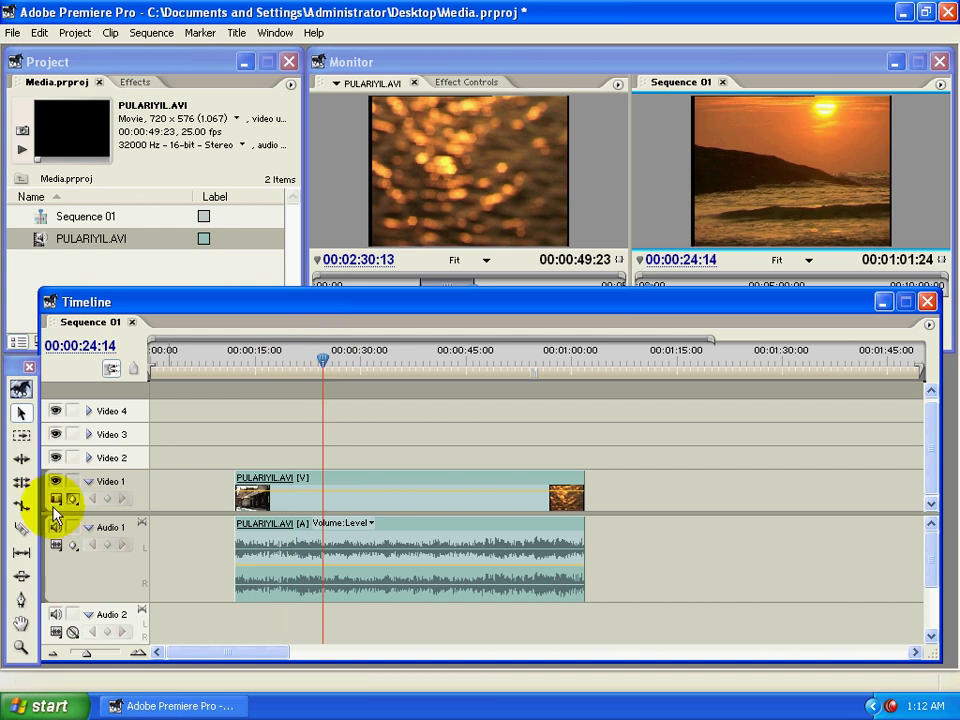
pyautogui.click(21, 528)
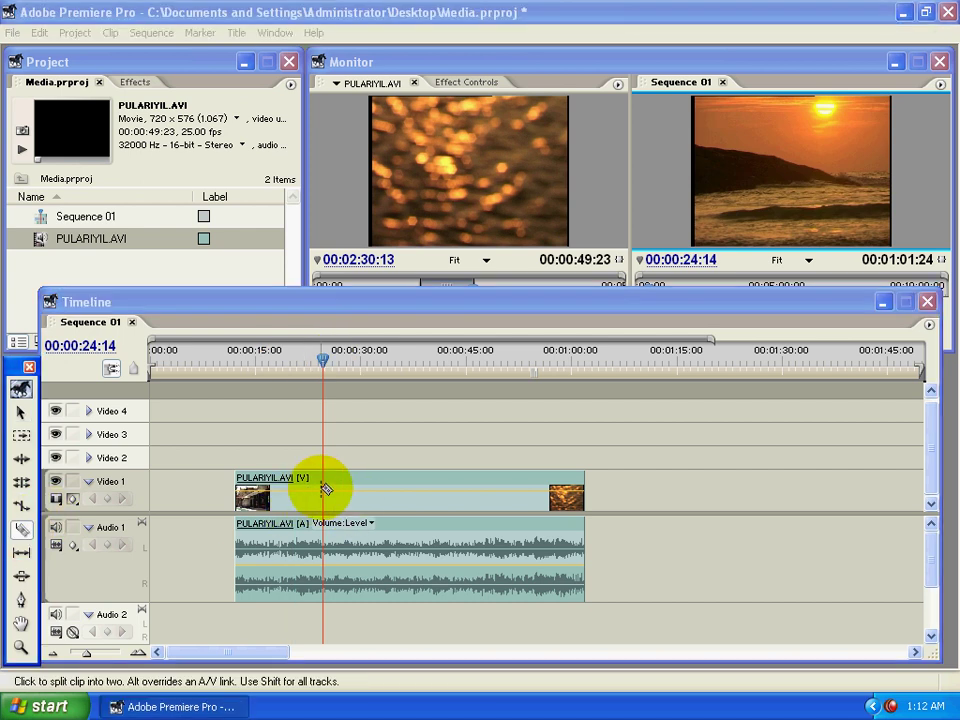
pyautogui.click(322, 488)
pyautogui.click(326, 356)
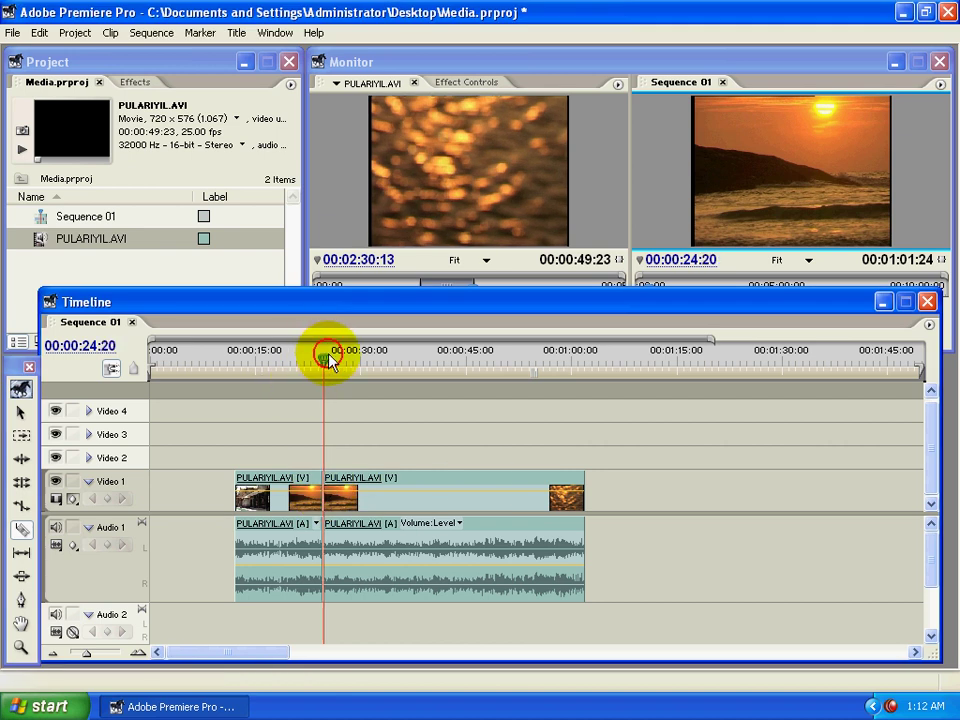
pyautogui.moveTo(328, 362); pyautogui.dragTo(366, 358)
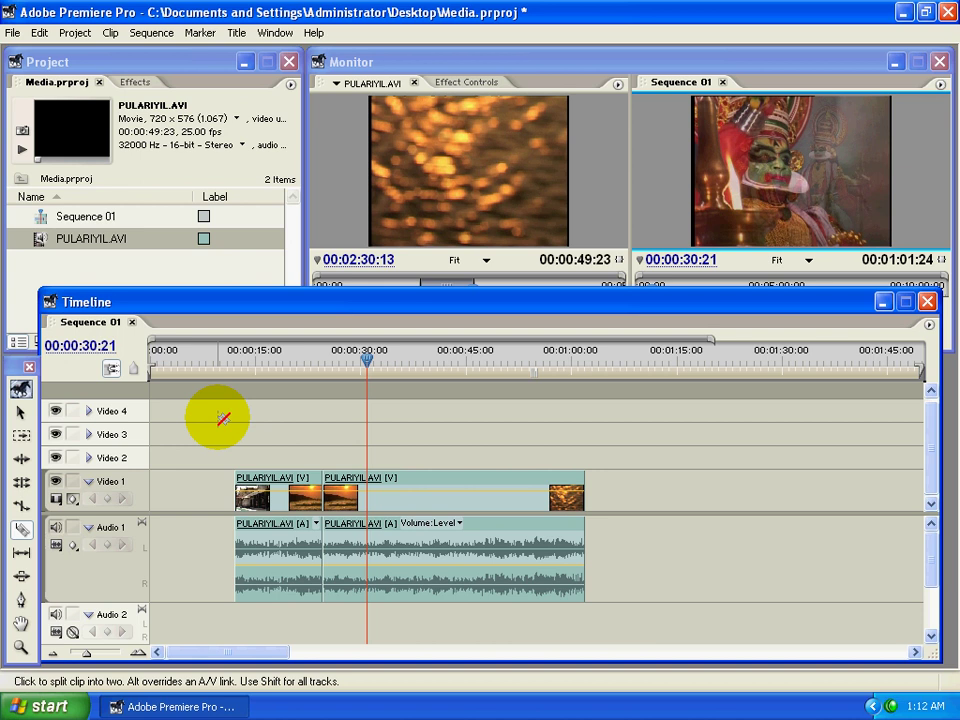
pyautogui.hotkey('ctrl', 'z')
# - Lock the Audio 1 track and split only the video clip at 00:00:21:19
pyautogui.click(20, 412)
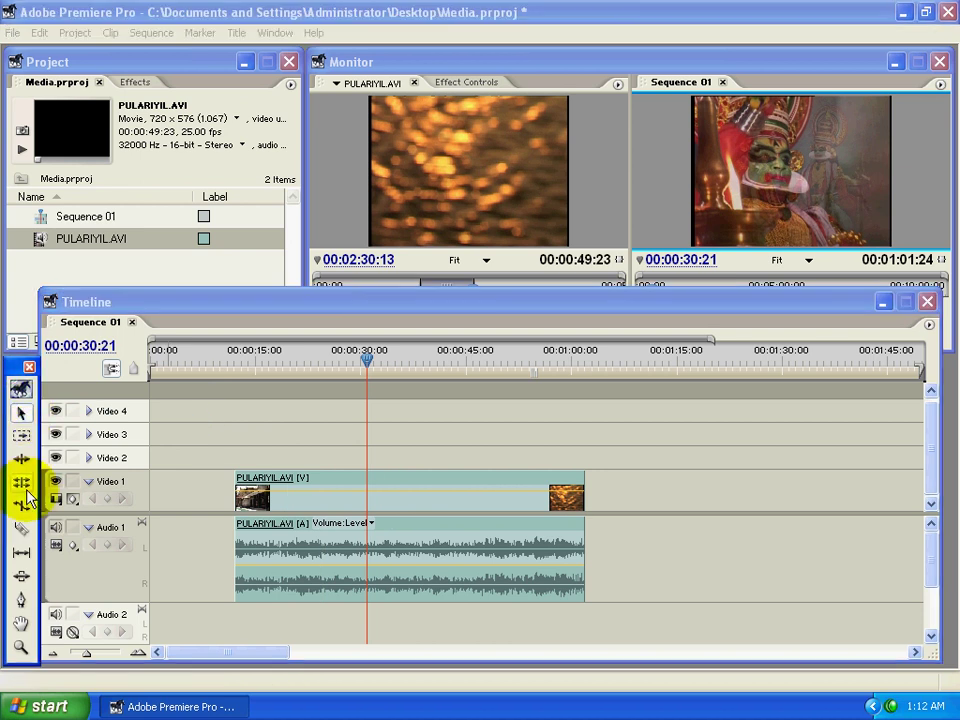
pyautogui.click(72, 527)
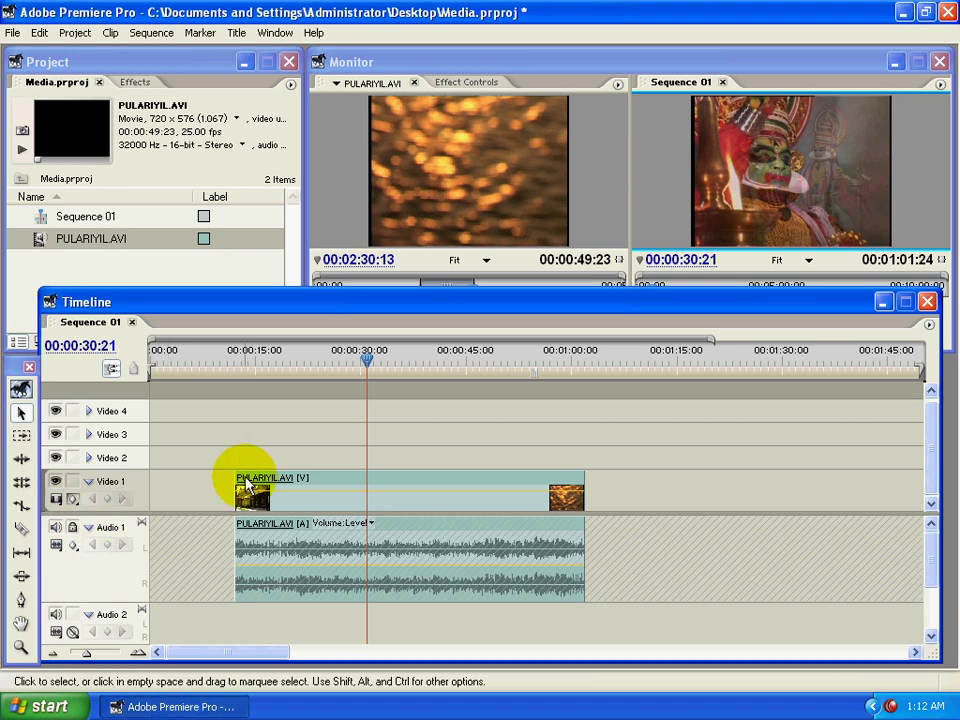
pyautogui.moveTo(316, 362); pyautogui.dragTo(304, 371)
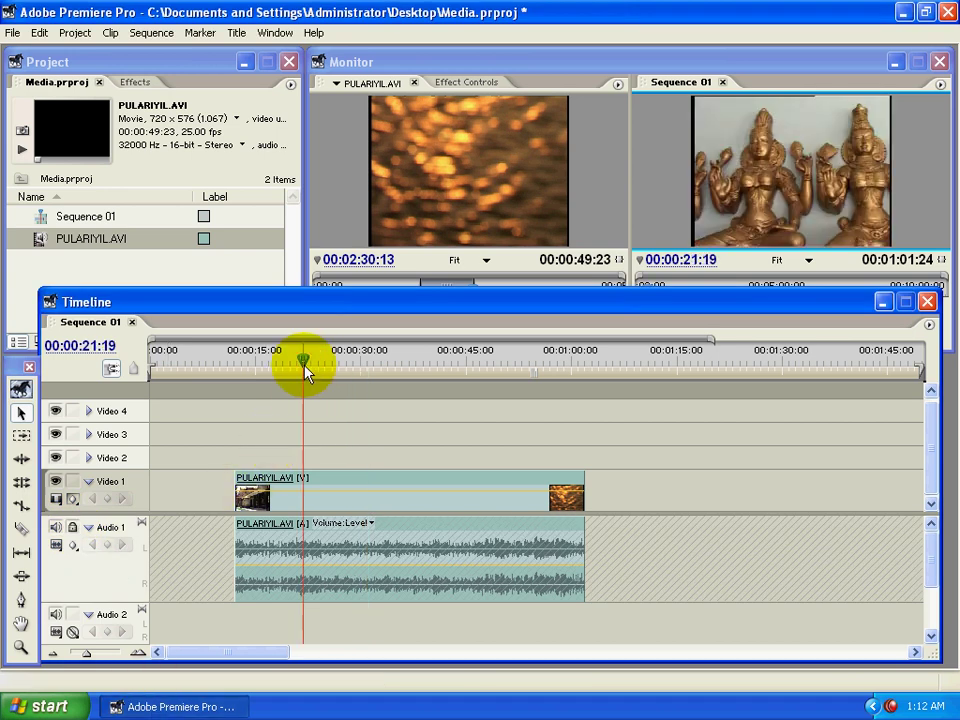
pyautogui.hotkey('ctrl', 'k')
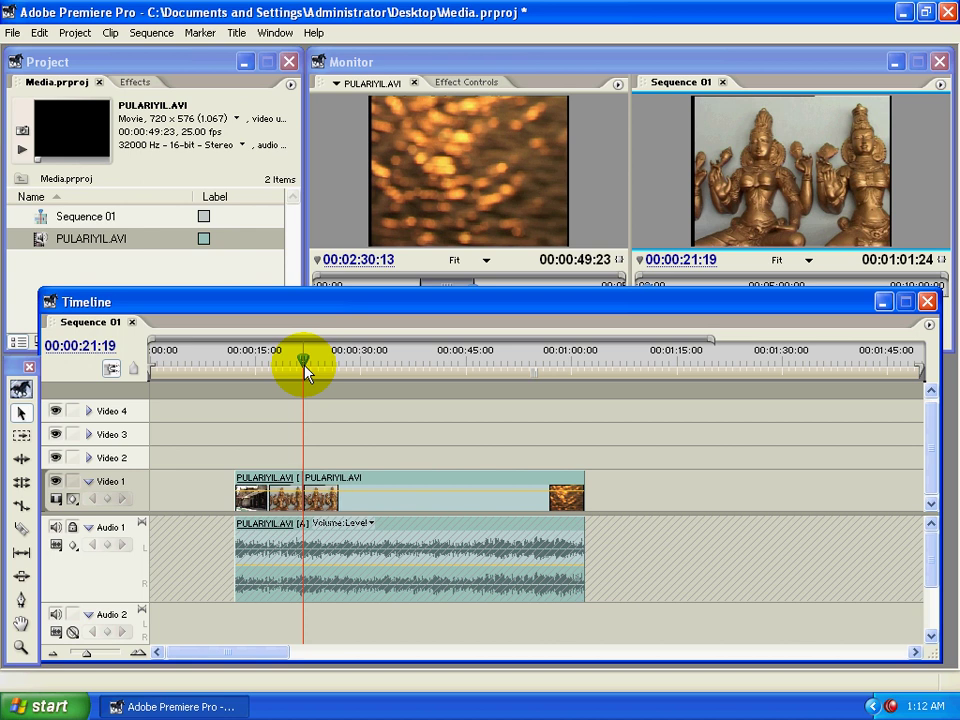
# - Unlock the Audio 1 track and split both video and audio at 00:00:31:12 and 00:00:46:07
pyautogui.moveTo(304, 366); pyautogui.dragTo(375, 372)
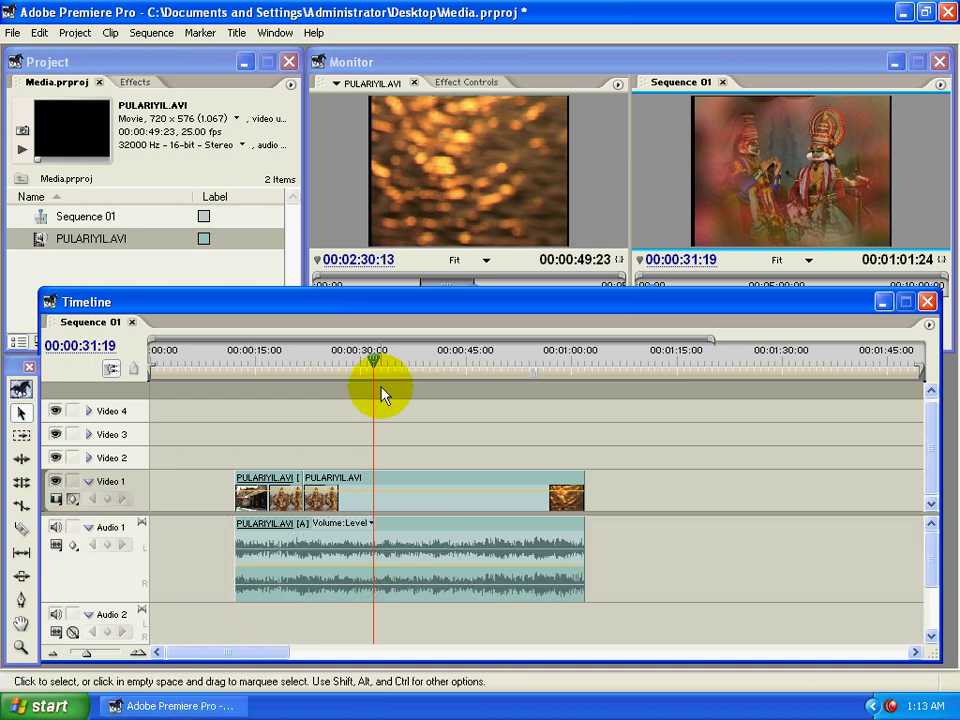
pyautogui.moveTo(373, 369)
pyautogui.mouseDown()
pyautogui.moveTo(361, 370)
pyautogui.moveTo(373, 369)
pyautogui.mouseUp()
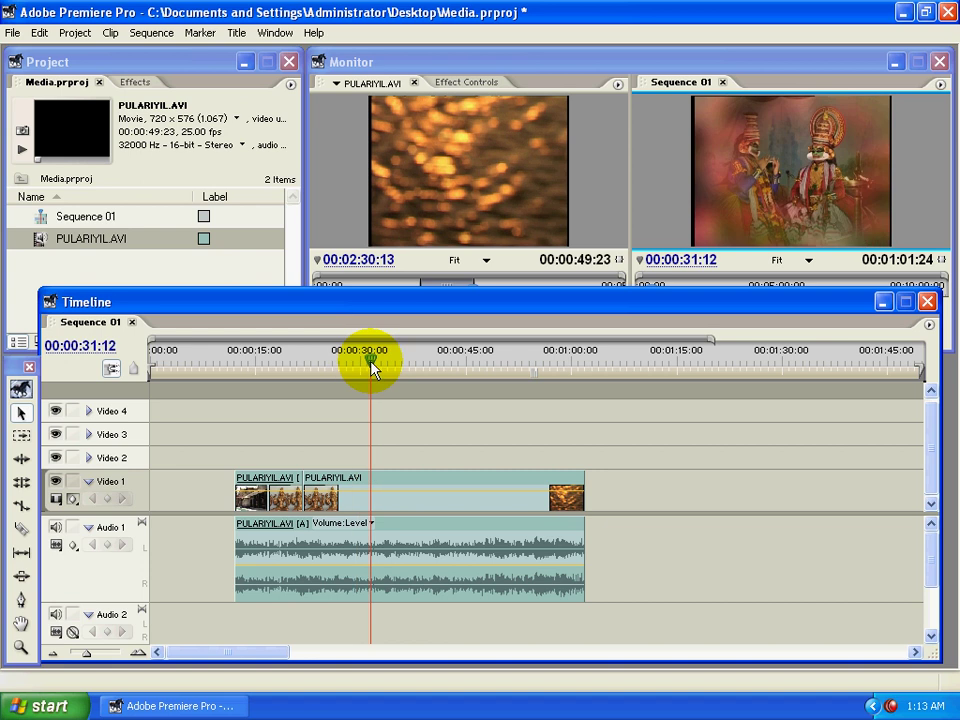
pyautogui.hotkey('ctrl', 'k')
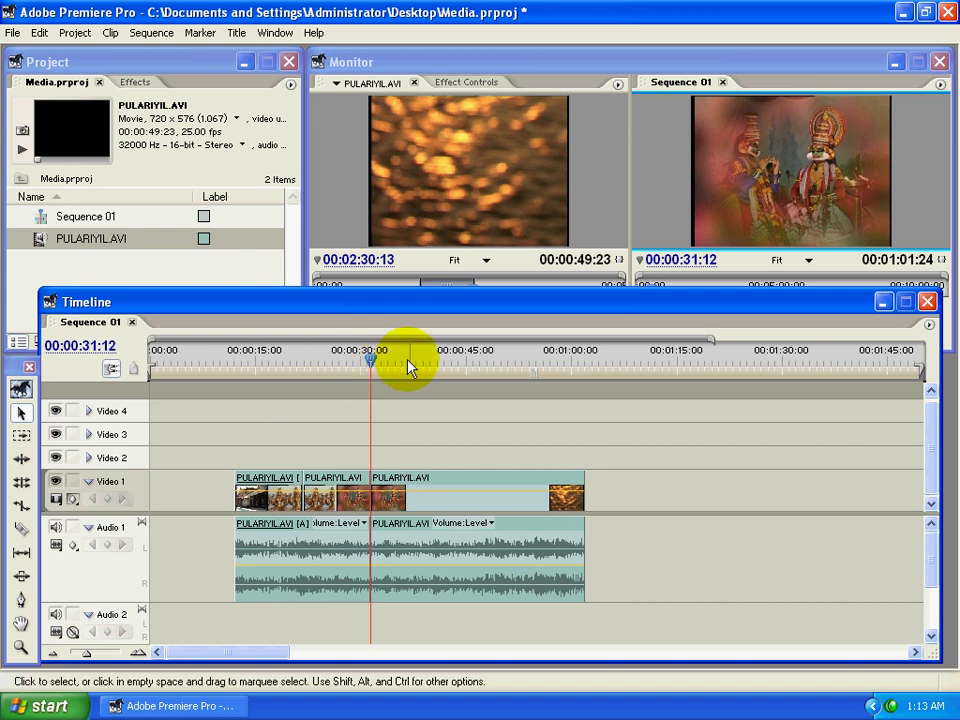
pyautogui.moveTo(375, 362); pyautogui.dragTo(481, 376)
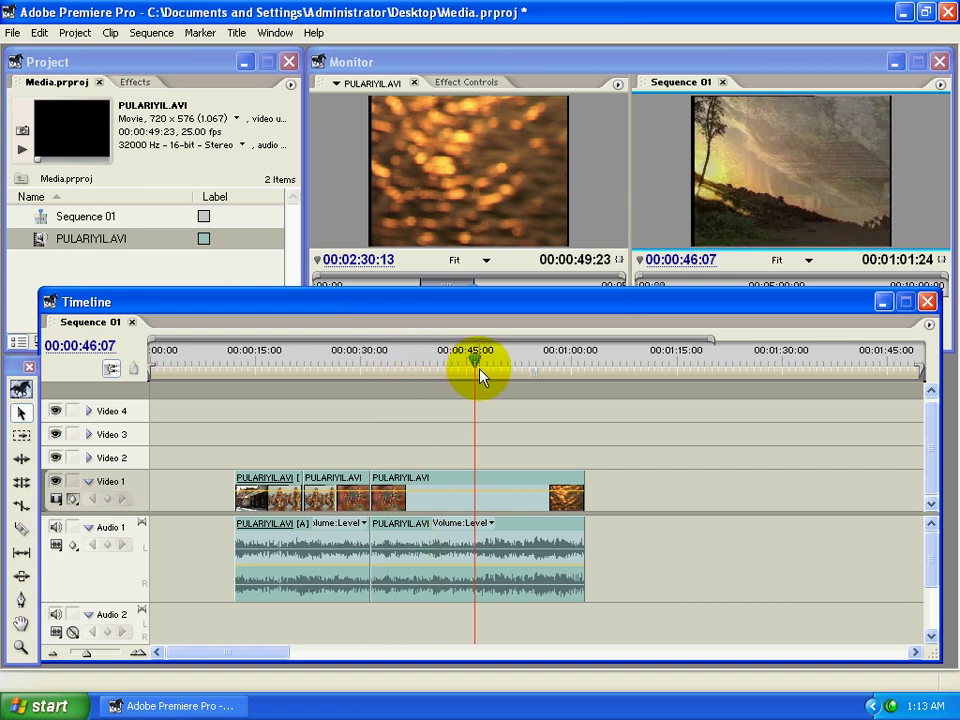
pyautogui.hotkey('ctrl', 'k')
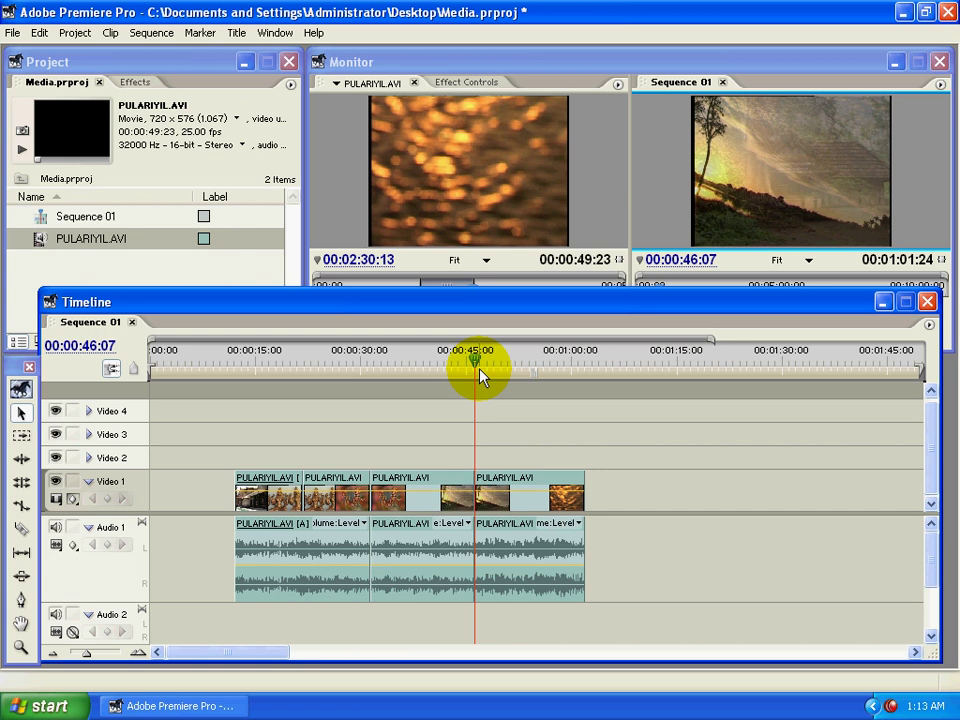
# - Clear the piece between 00:00:31:12 and 00:00:46:07, video and audio, from the timeline
pyautogui.click(414, 480)
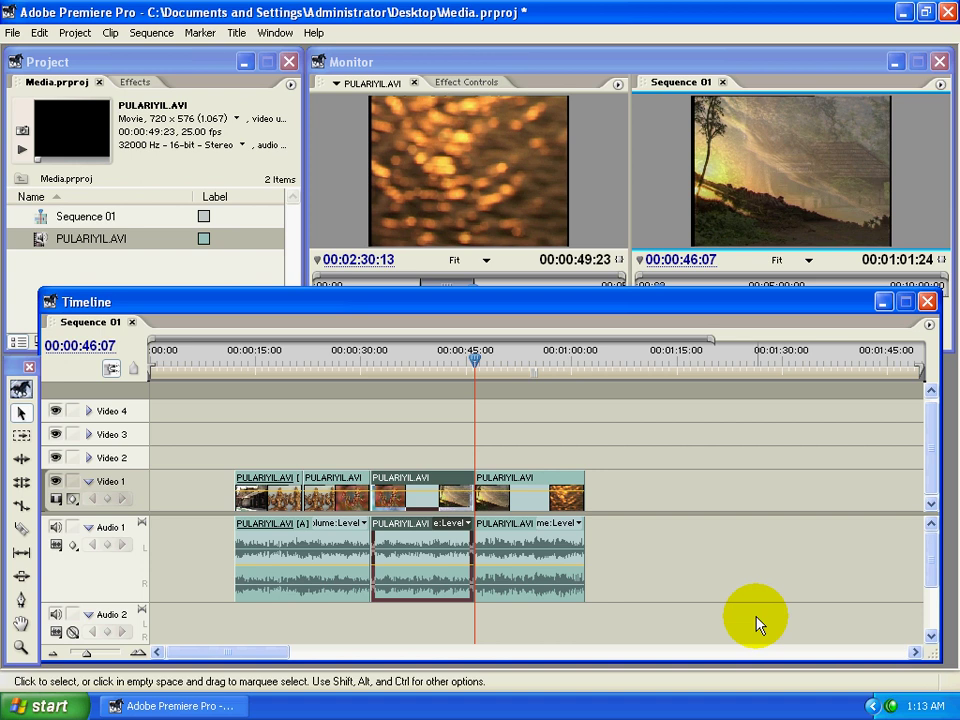
pyautogui.rightClick(390, 505)
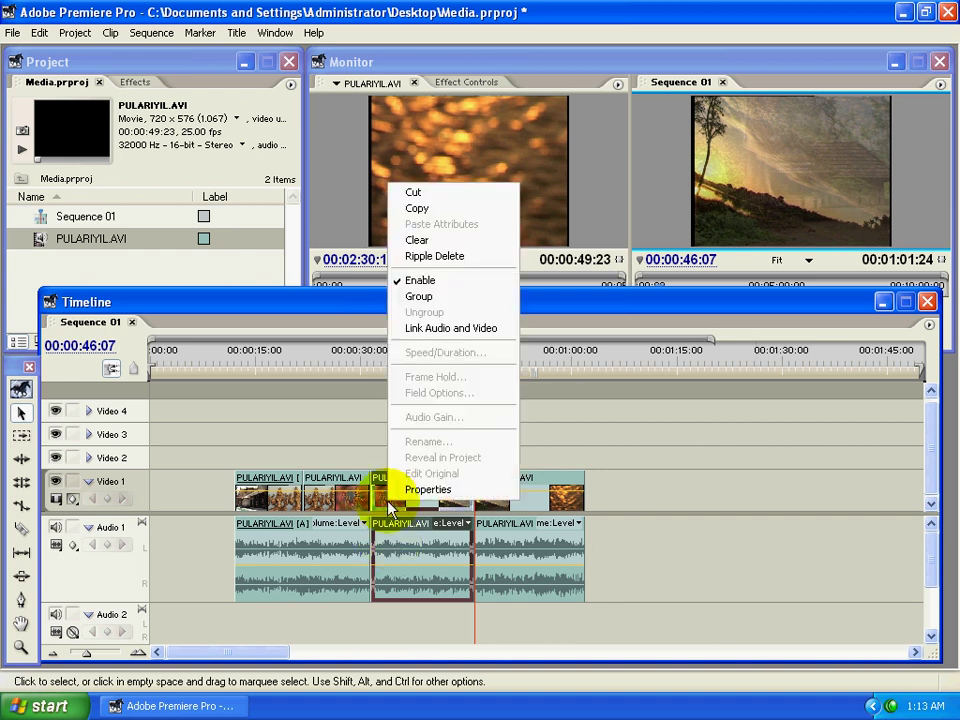
pyautogui.click(412, 240)
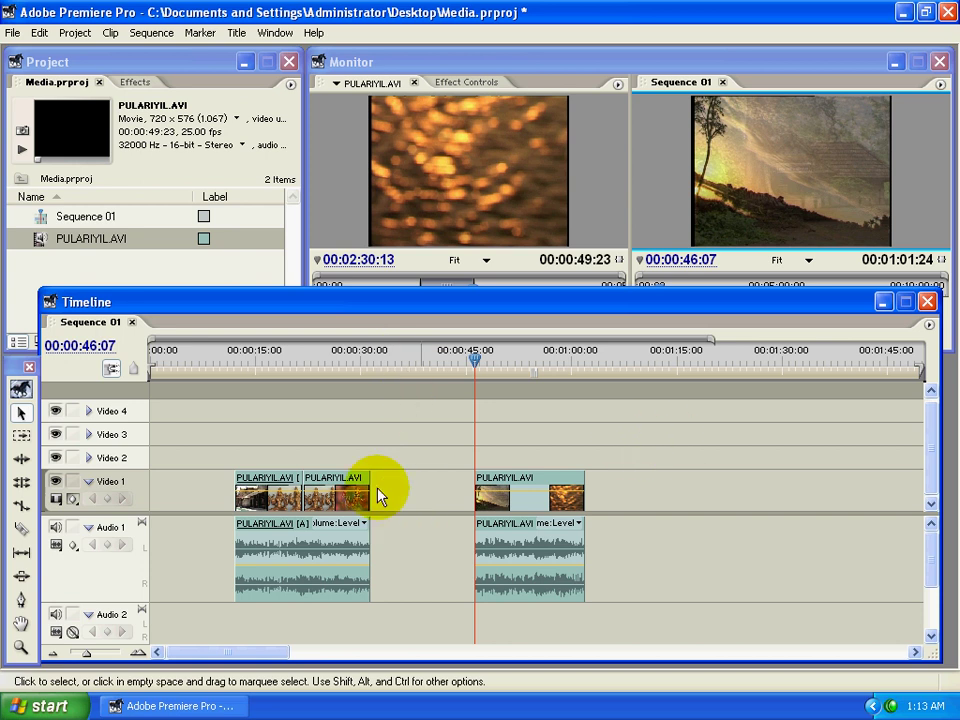
# - Select the last piece, video and audio, and undo the clearing of the middle piece
pyautogui.moveTo(645, 452); pyautogui.dragTo(510, 611)
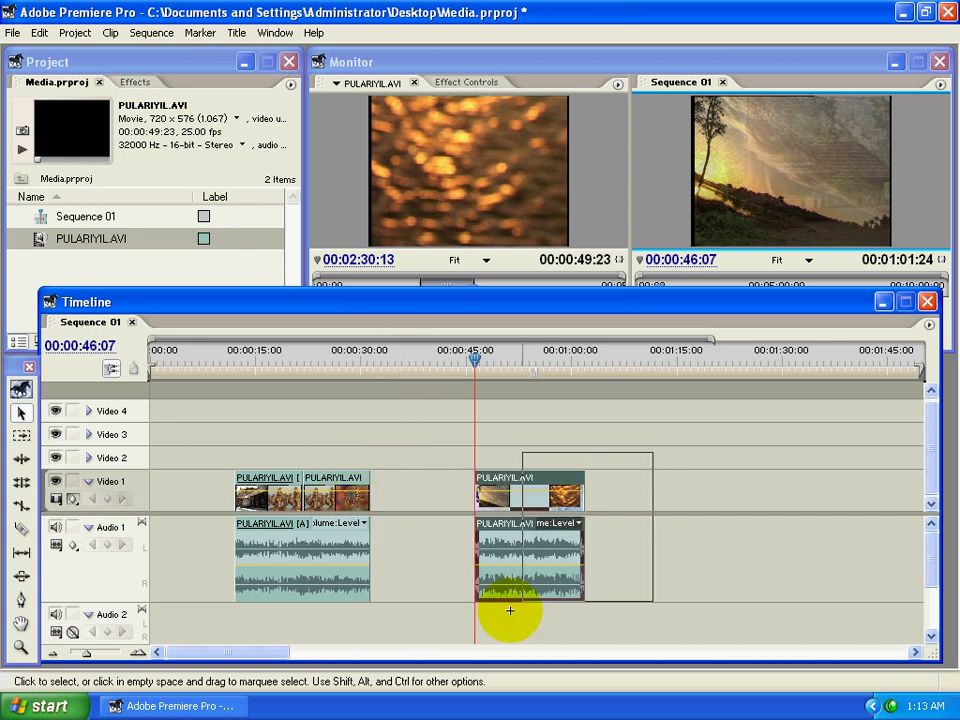
pyautogui.moveTo(490, 483)
pyautogui.mouseDown()
pyautogui.moveTo(400, 487)
pyautogui.moveTo(391, 477)
pyautogui.moveTo(491, 478)
pyautogui.moveTo(492, 487)
pyautogui.mouseUp()
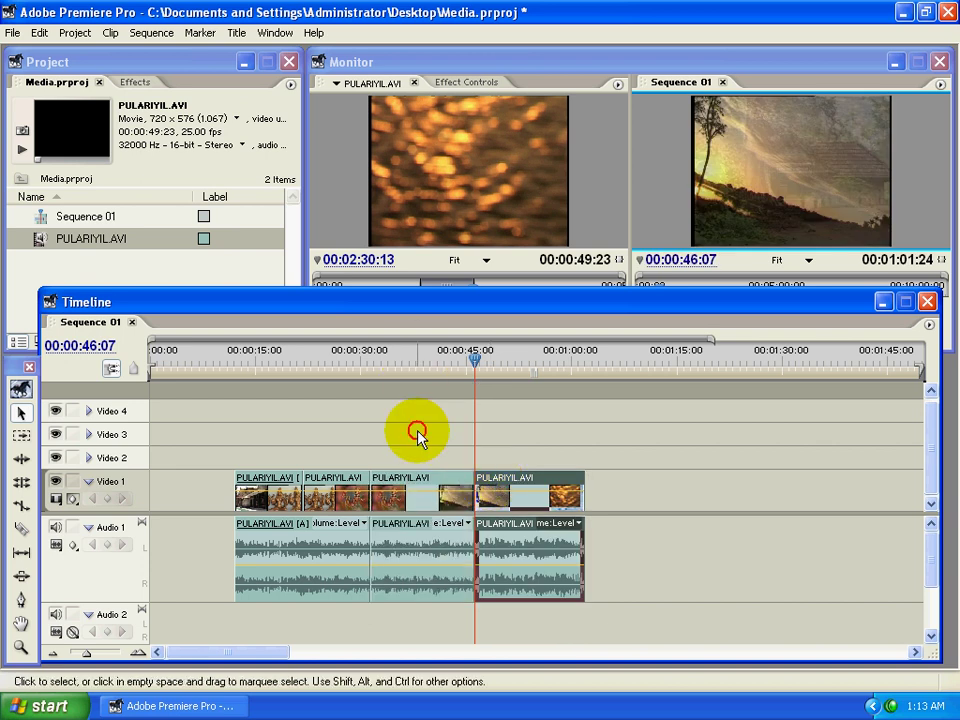
# - Clear the video and audio piece between 00:00:31:12 and 00:00:46:07 again
pyautogui.moveTo(416, 430); pyautogui.dragTo(416, 628)
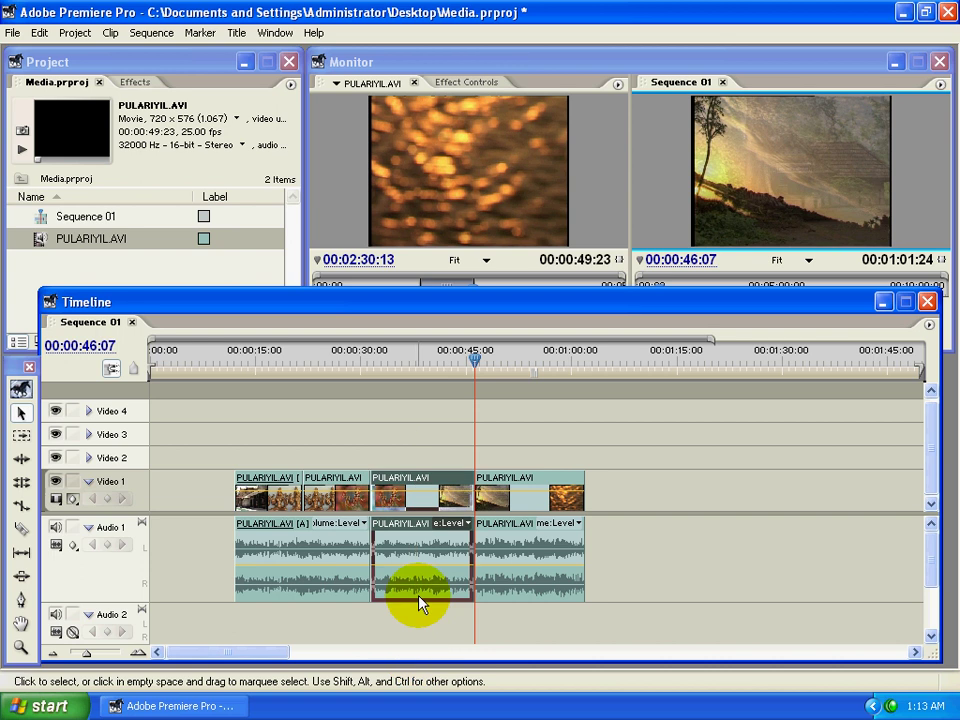
pyautogui.rightClick(420, 553)
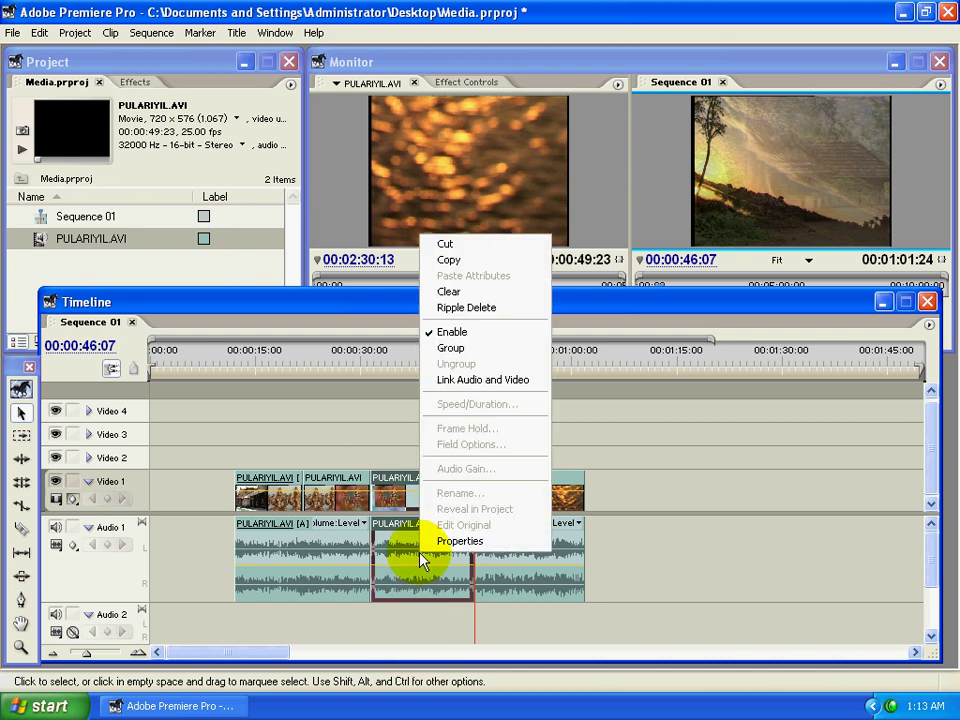
pyautogui.click(447, 291)
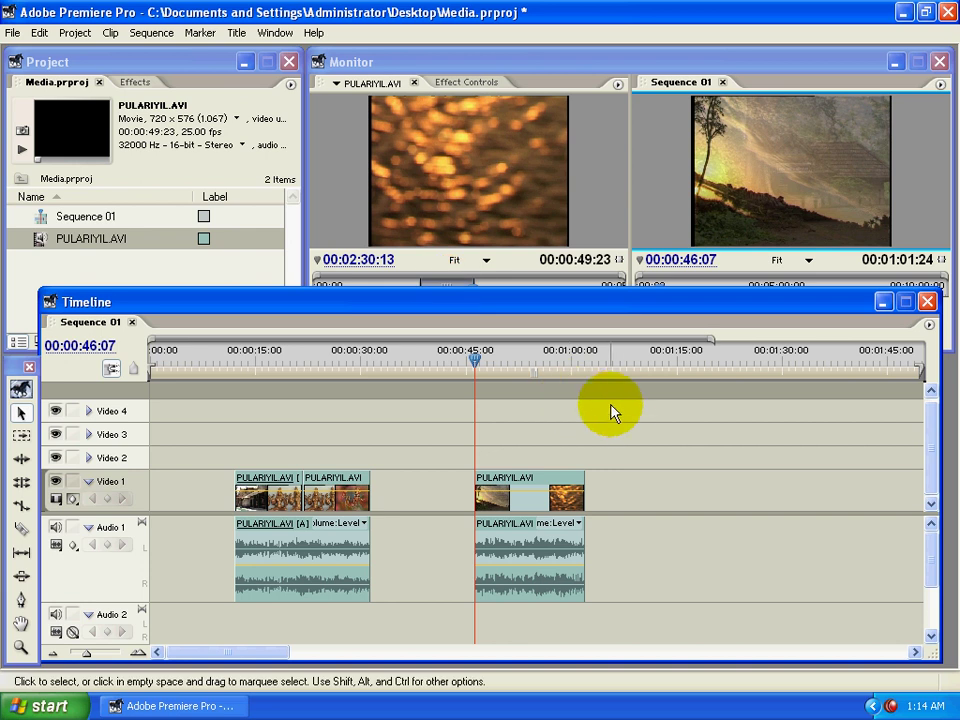
# - Move the last piece, video and audio, back to close the gap, and undo both the move and the clearing
pyautogui.moveTo(620, 406); pyautogui.dragTo(490, 595)
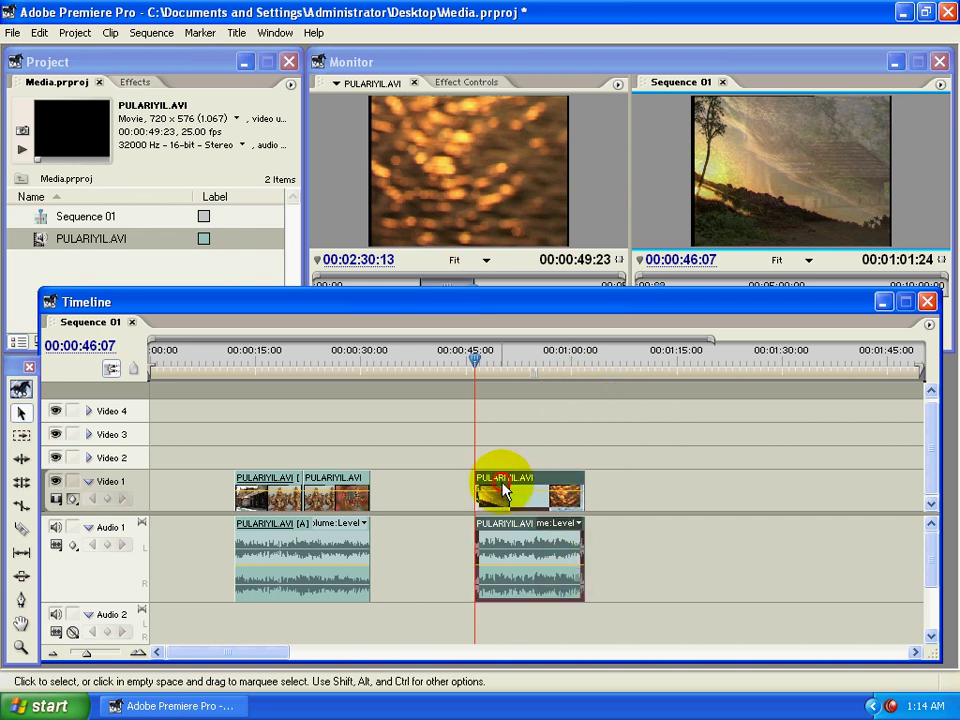
pyautogui.moveTo(504, 491); pyautogui.dragTo(413, 492)
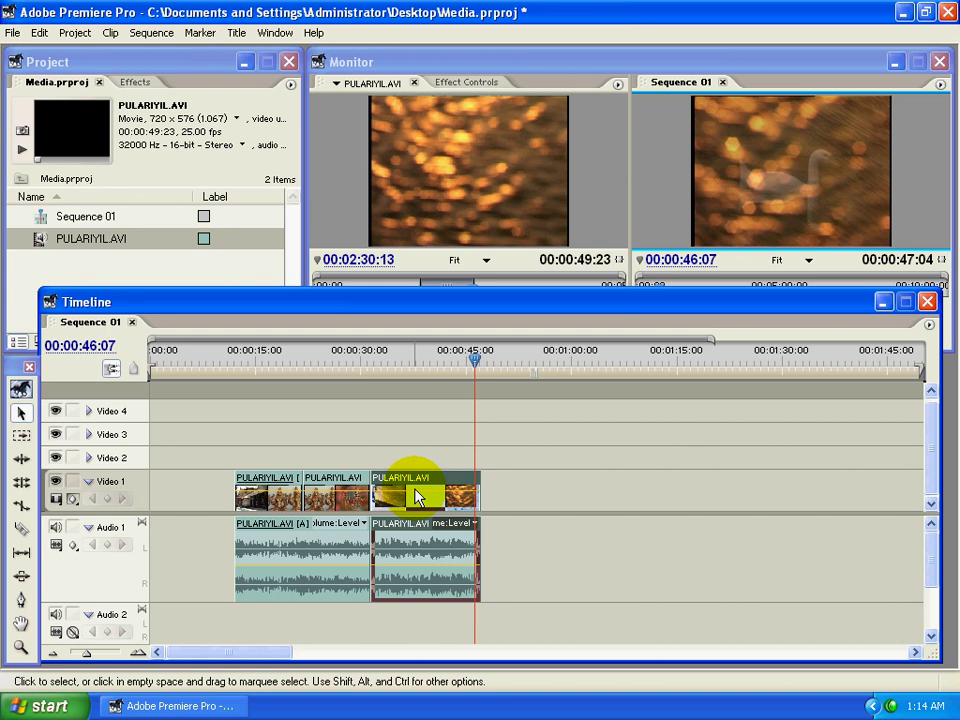
pyautogui.hotkey('ctrl', 'v')
# - Ripple delete the video and audio piece between 00:00:31:12 and 00:00:46:07, and undo the deletion
pyautogui.moveTo(414, 434); pyautogui.dragTo(425, 643)
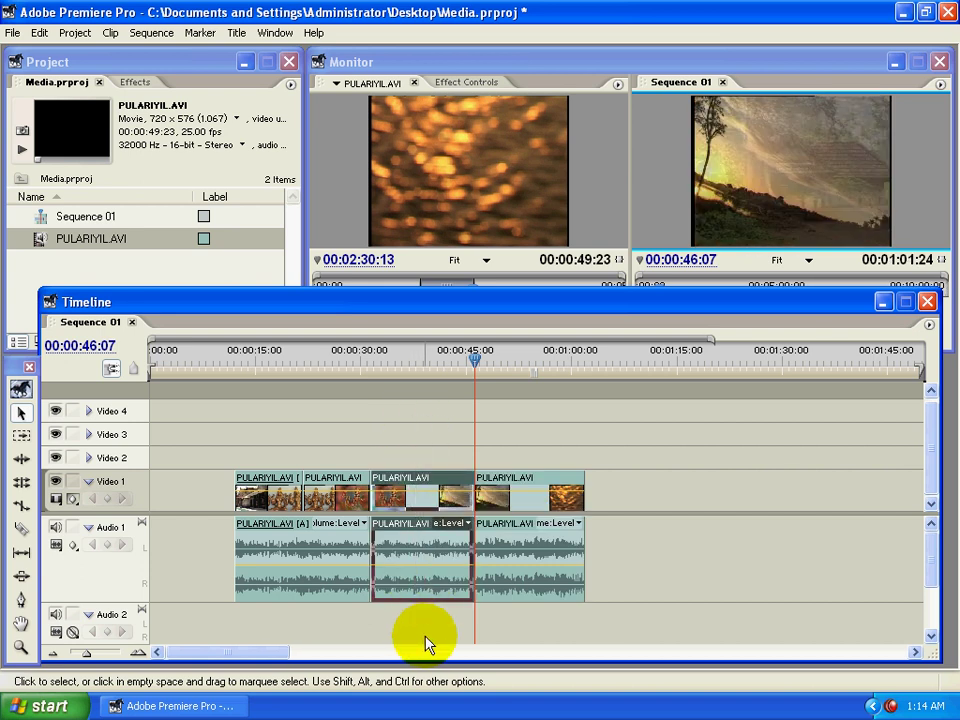
pyautogui.click(408, 490)
pyautogui.rightClick(408, 490)
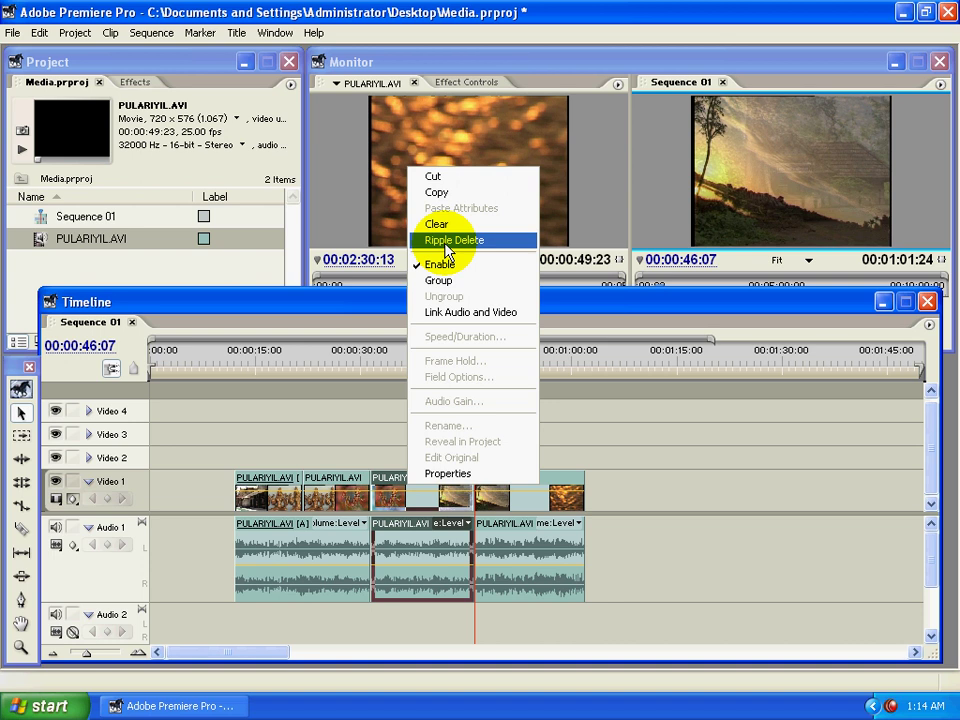
pyautogui.click(446, 250)
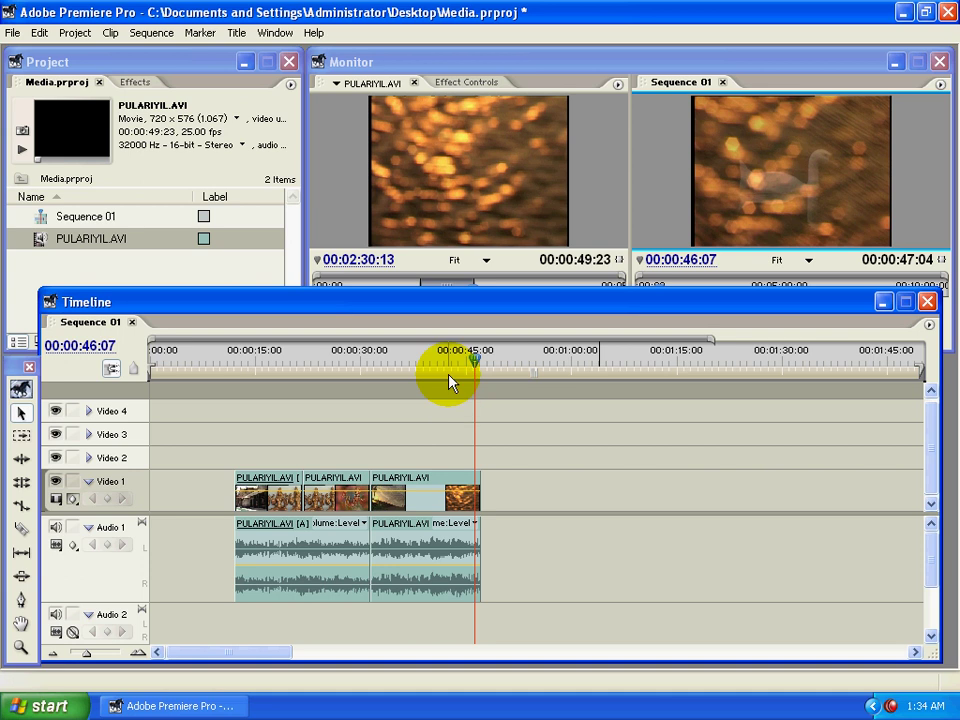
pyautogui.press('.')
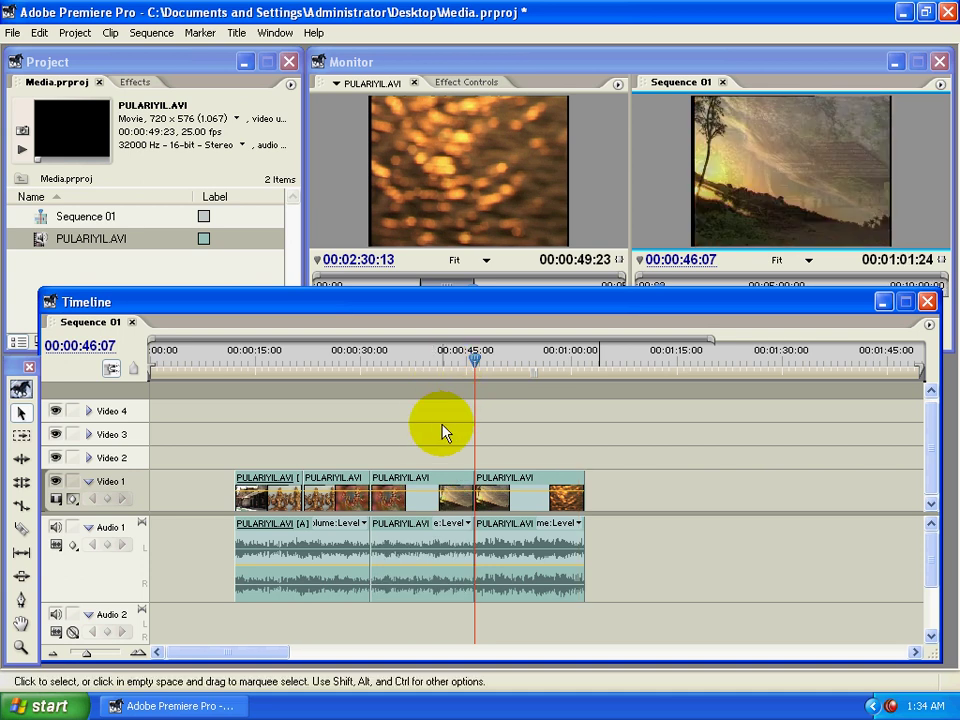
# - Ripple delete the middle piece, video and audio, so that the last piece closes the gap
pyautogui.click(411, 566)
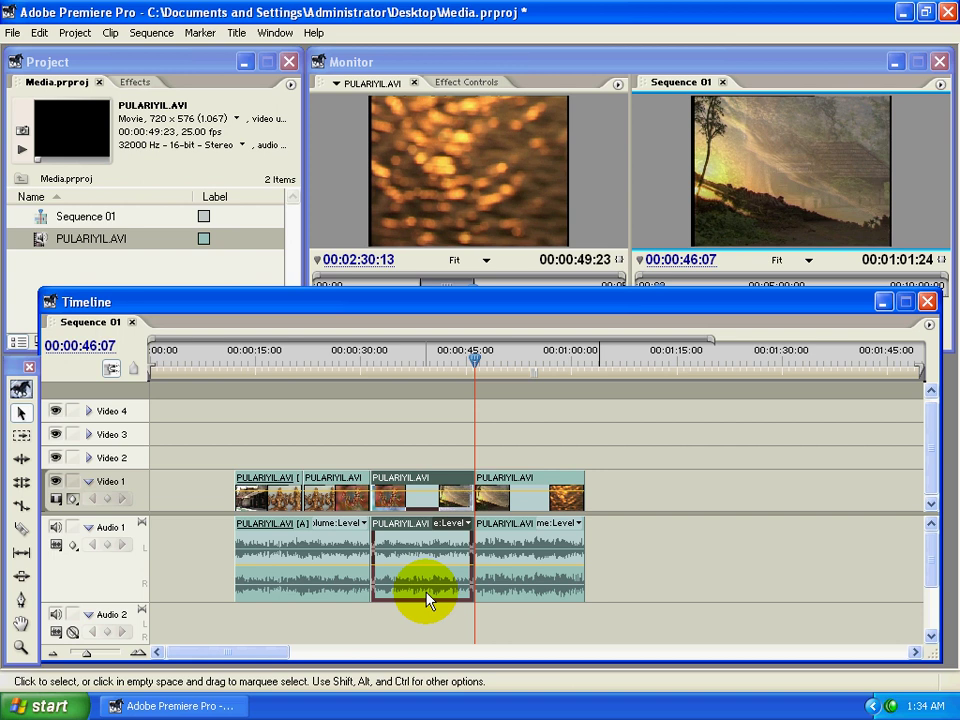
pyautogui.hotkey('shift', 'Delete')
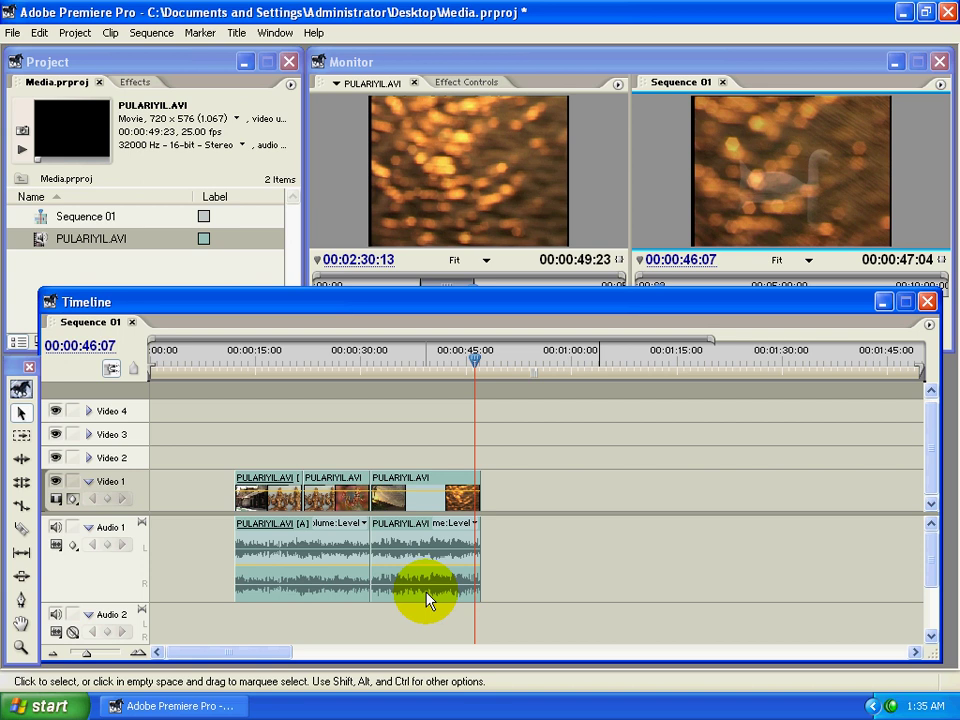
pyautogui.rightClick(414, 562)
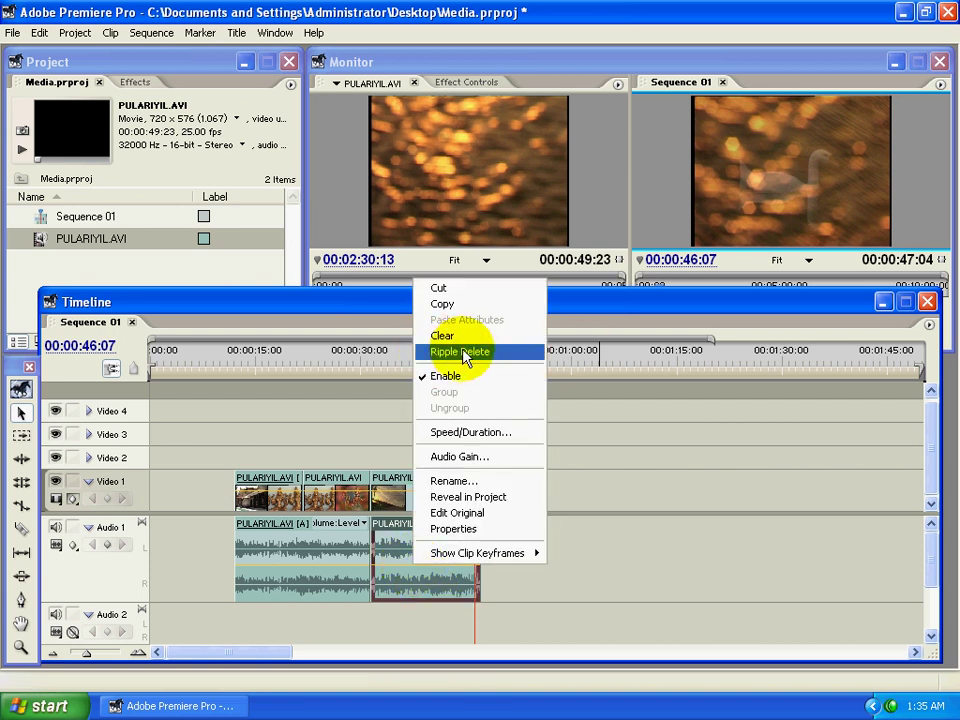
pyautogui.click(369, 362)
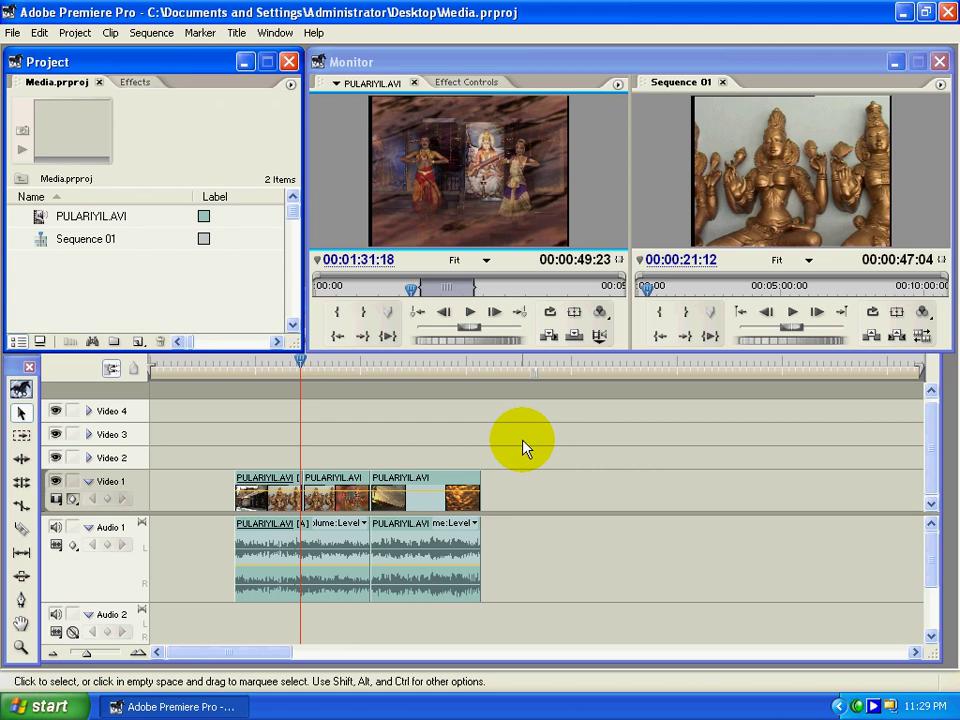
# - Set a Video In clip marker at 00:01:31:18 in the PULARIYIL.AVI source clip
pyautogui.click(917, 651)
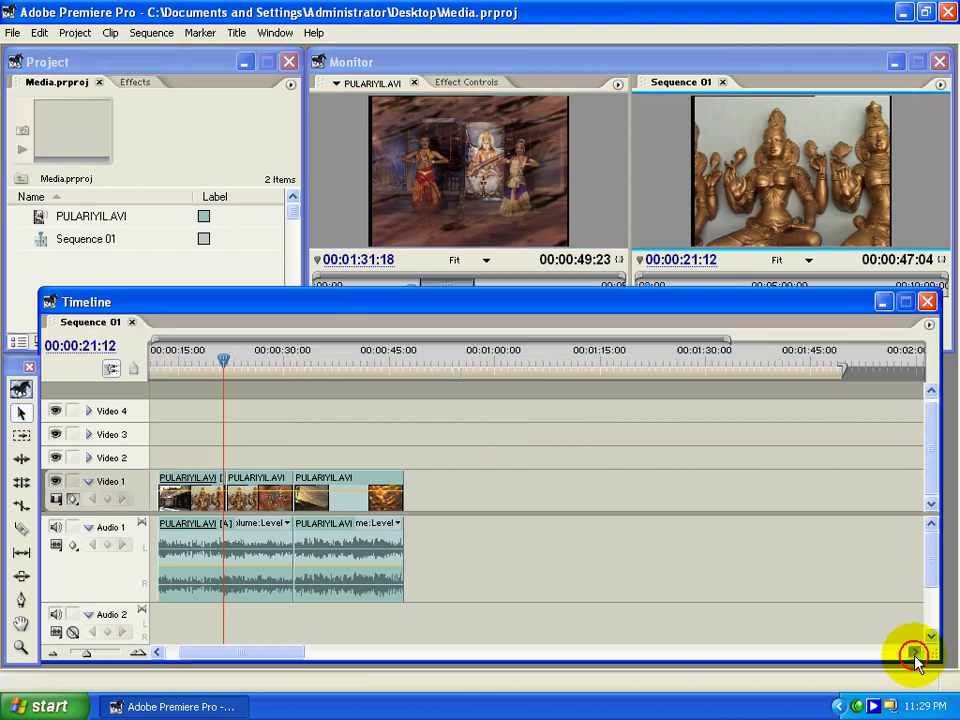
pyautogui.click(429, 63)
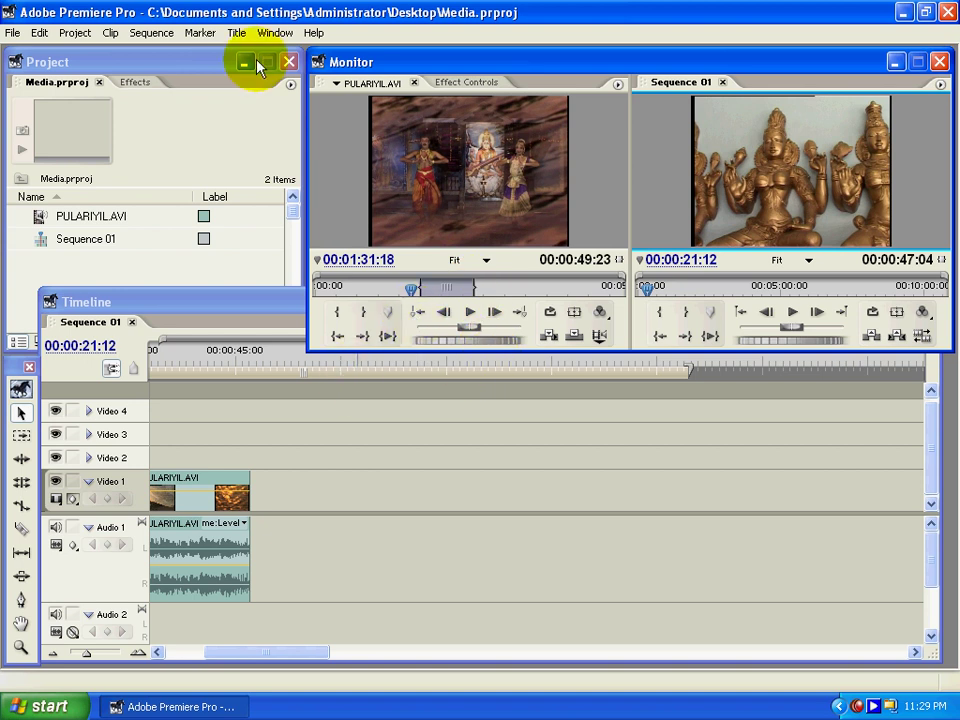
pyautogui.click(199, 32)
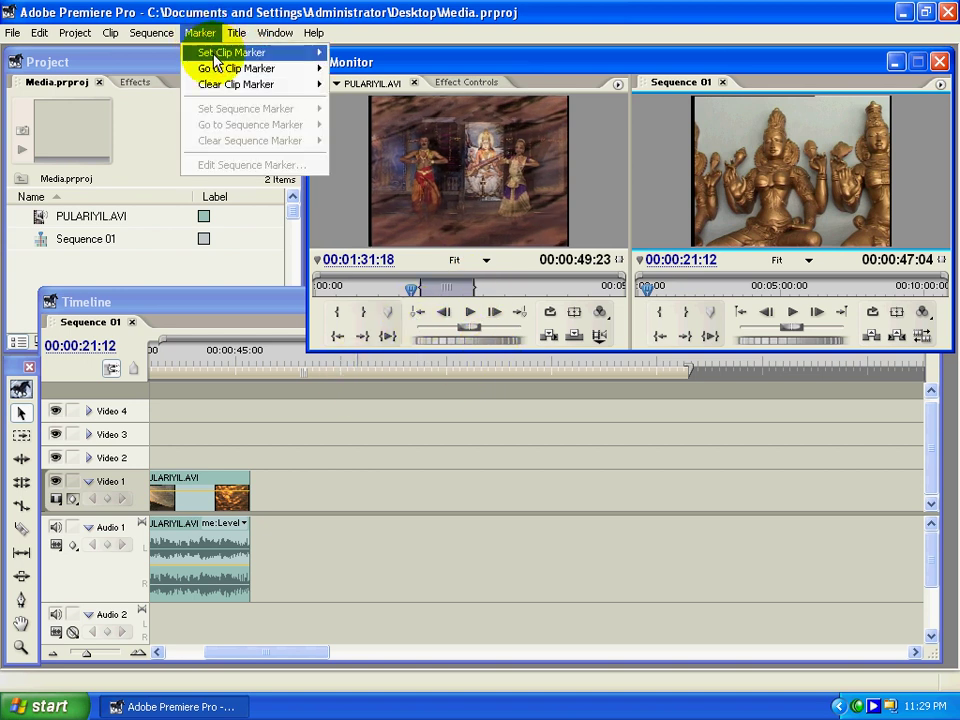
pyautogui.moveTo(213, 60)
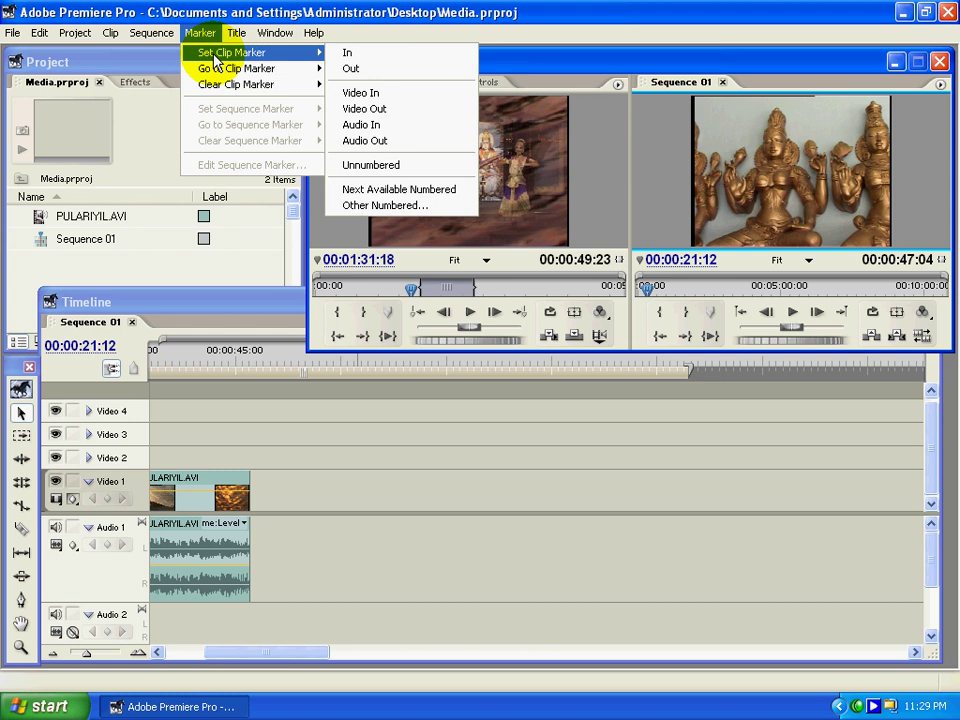
pyautogui.click(361, 93)
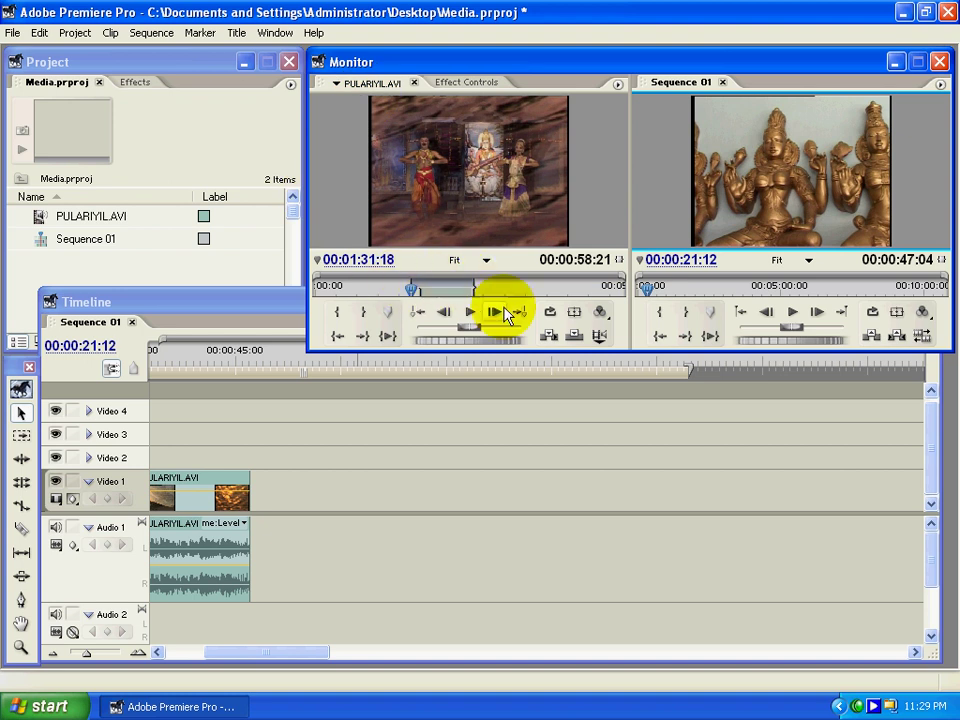
# - Set a Video Out clip marker at 00:02:16:07 in the source clip
pyautogui.click(458, 289)
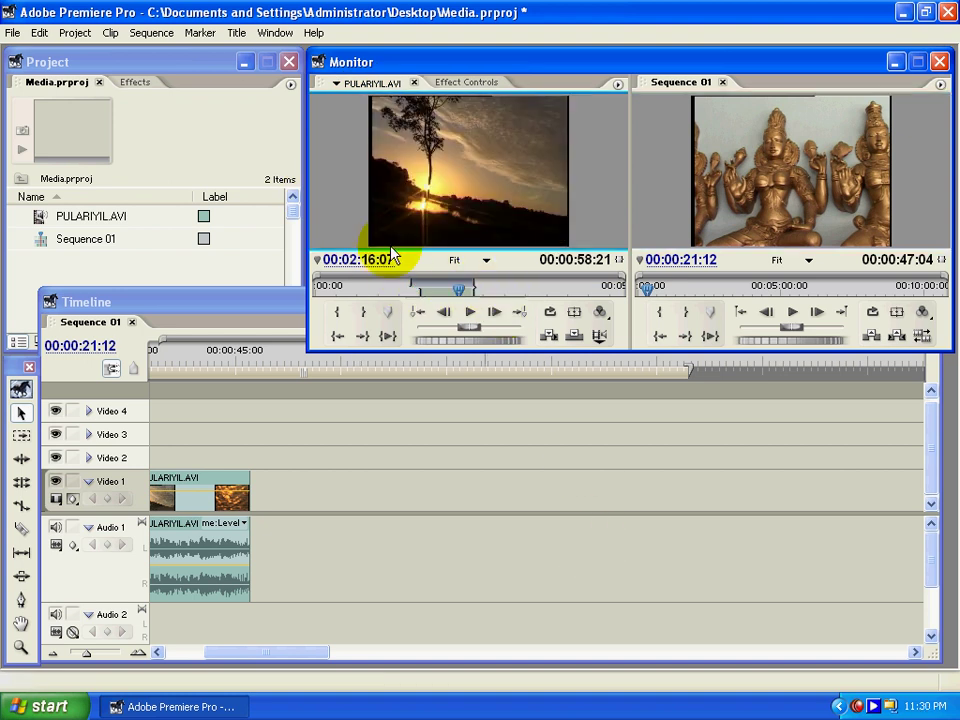
pyautogui.click(216, 40)
pyautogui.moveTo(226, 62)
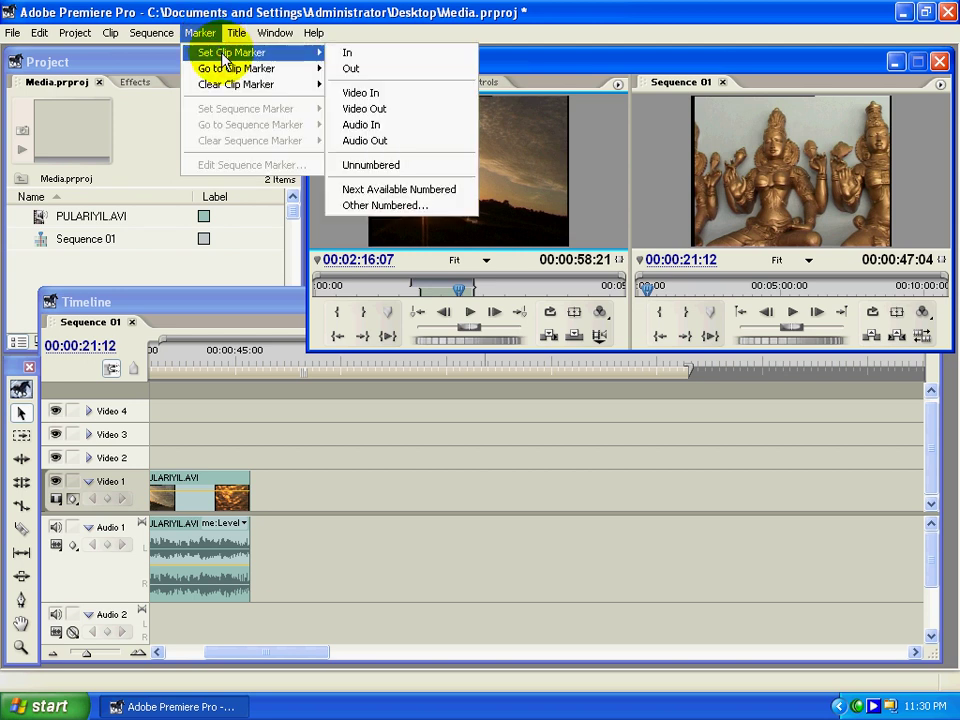
pyautogui.click(384, 118)
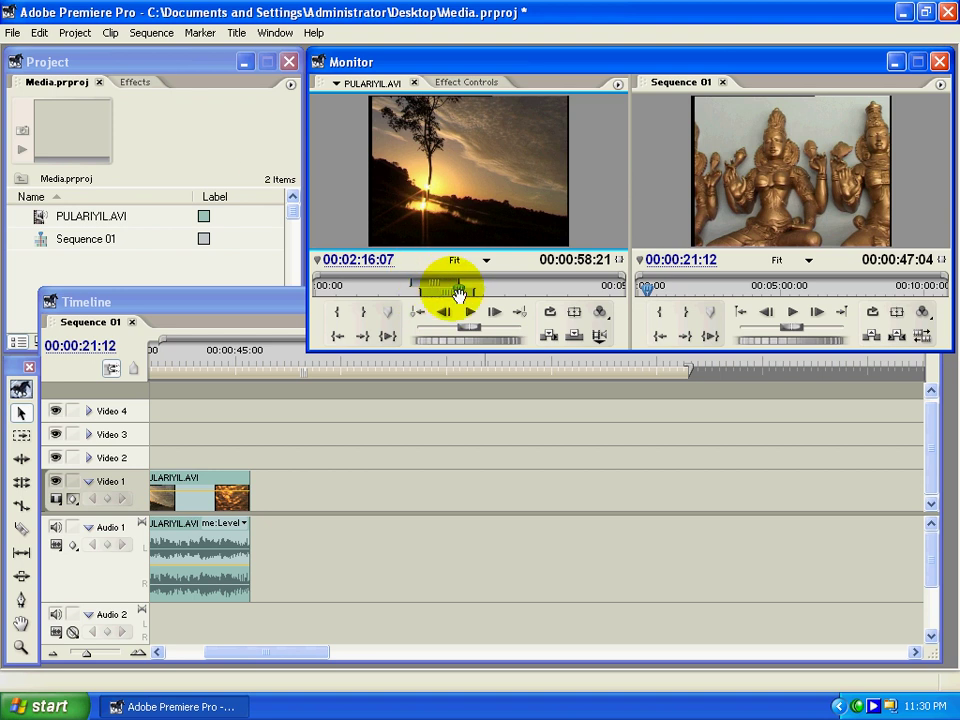
# - Set an Audio In clip marker at 00:01:37:24 in the source clip
pyautogui.moveTo(458, 292); pyautogui.dragTo(418, 291)
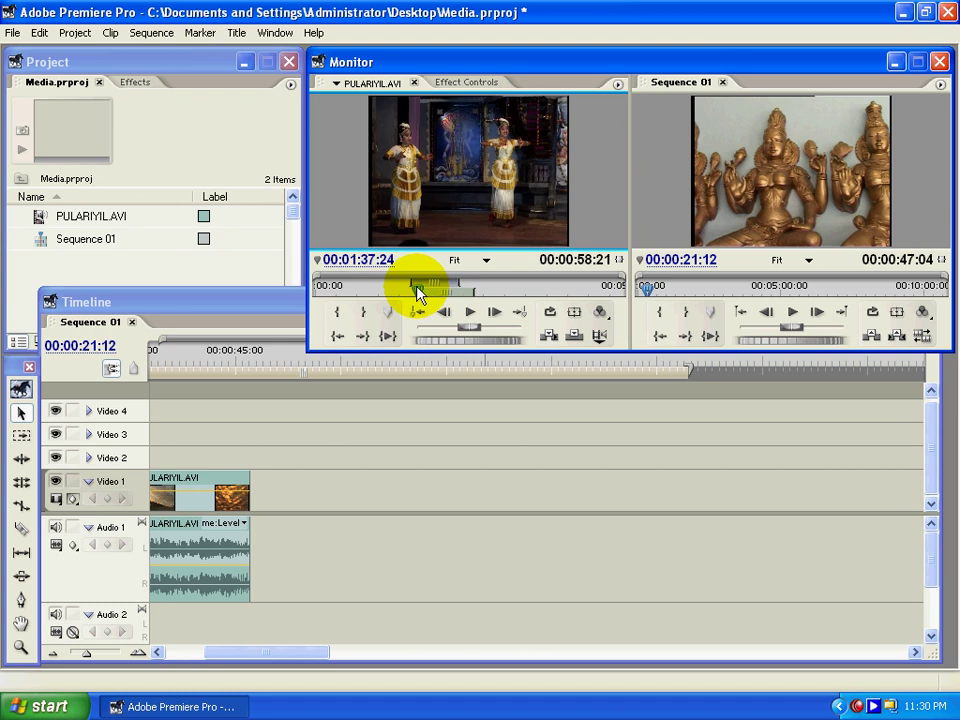
pyautogui.click(200, 33)
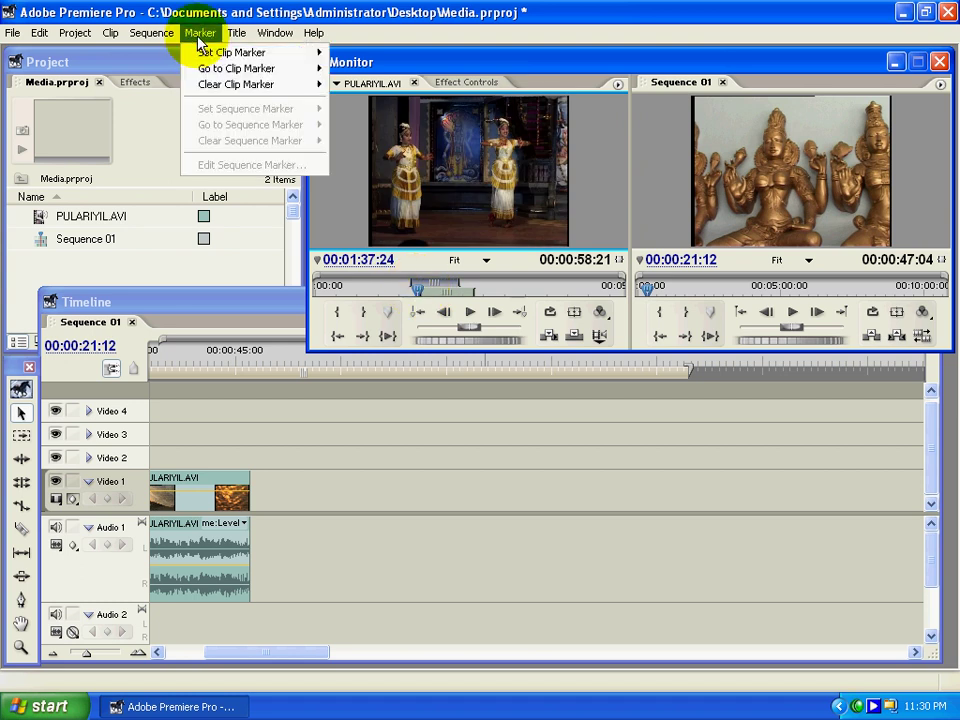
pyautogui.moveTo(210, 55)
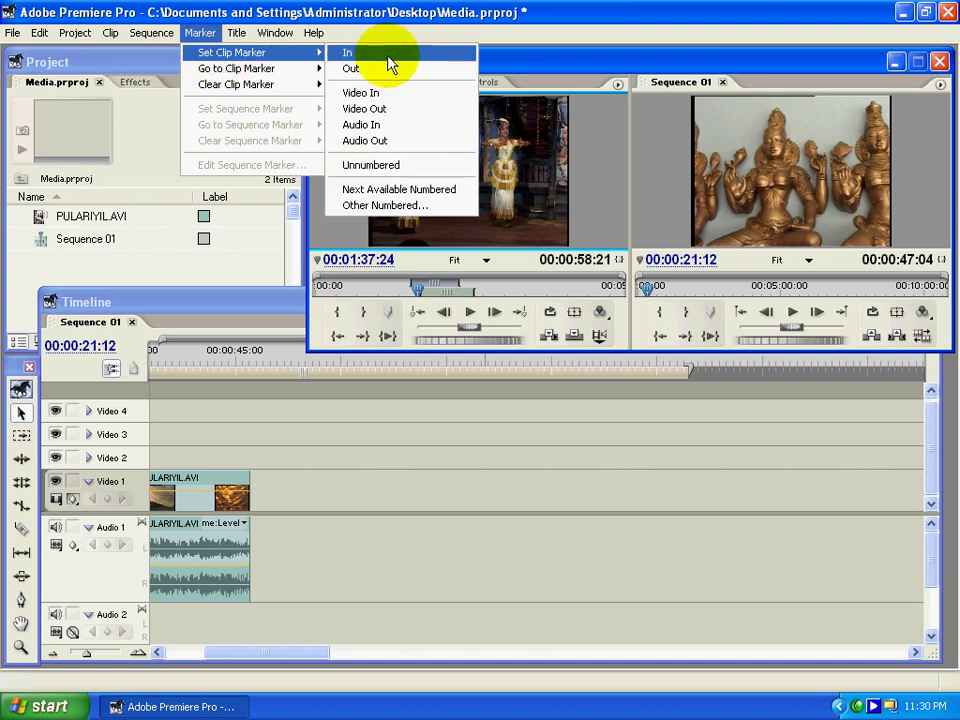
pyautogui.click(362, 124)
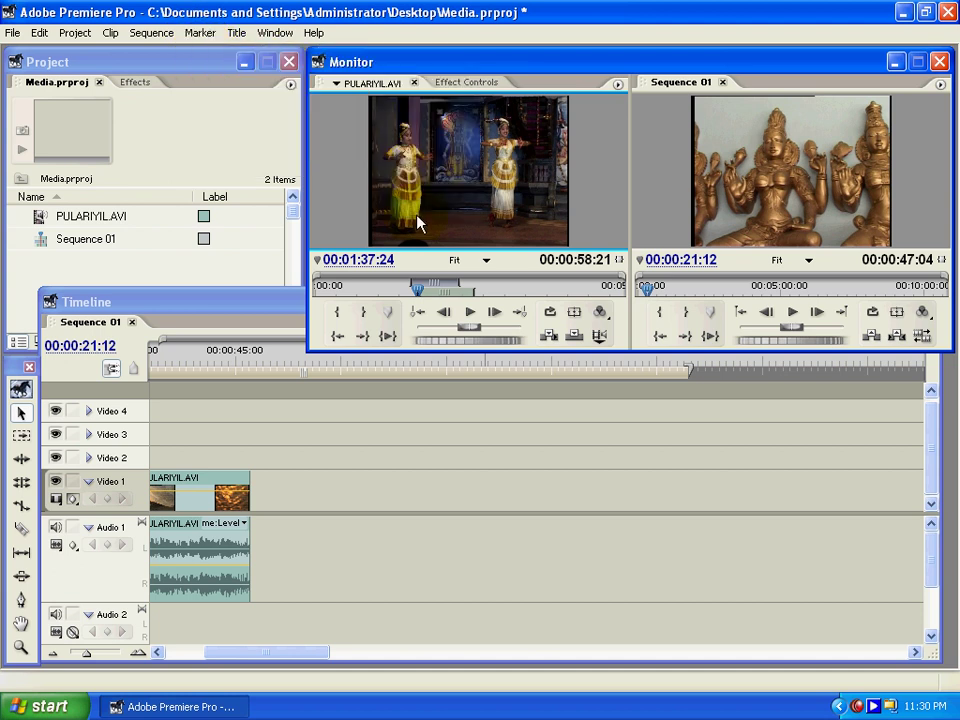
# - Set an Audio Out clip marker at 00:02:02:01 in the source clip
pyautogui.moveTo(420, 286); pyautogui.dragTo(445, 295)
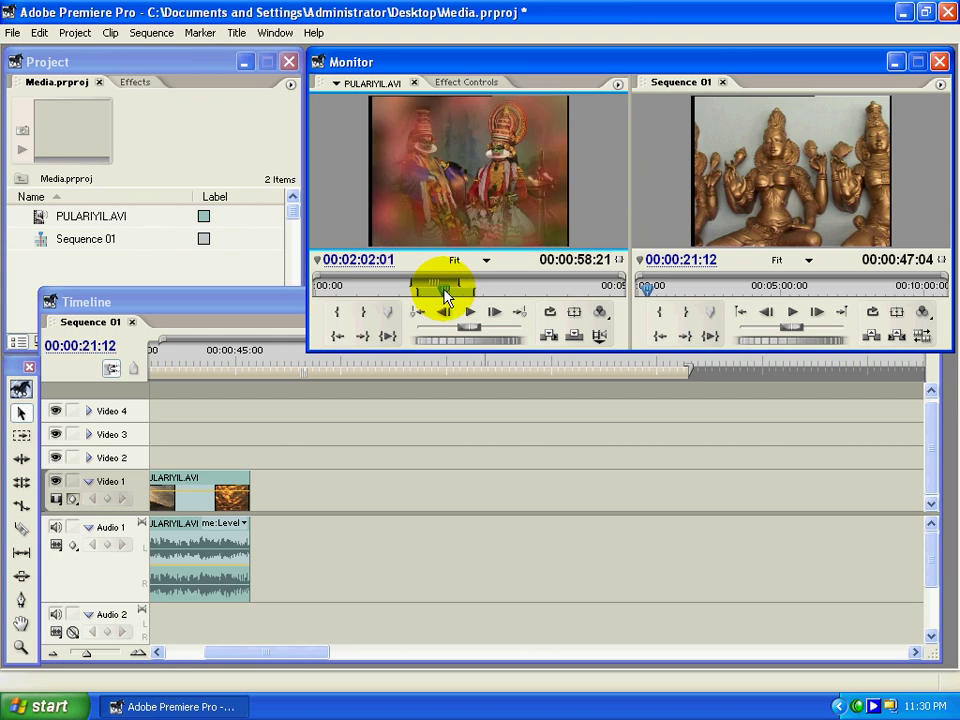
pyautogui.click(201, 33)
pyautogui.moveTo(212, 62)
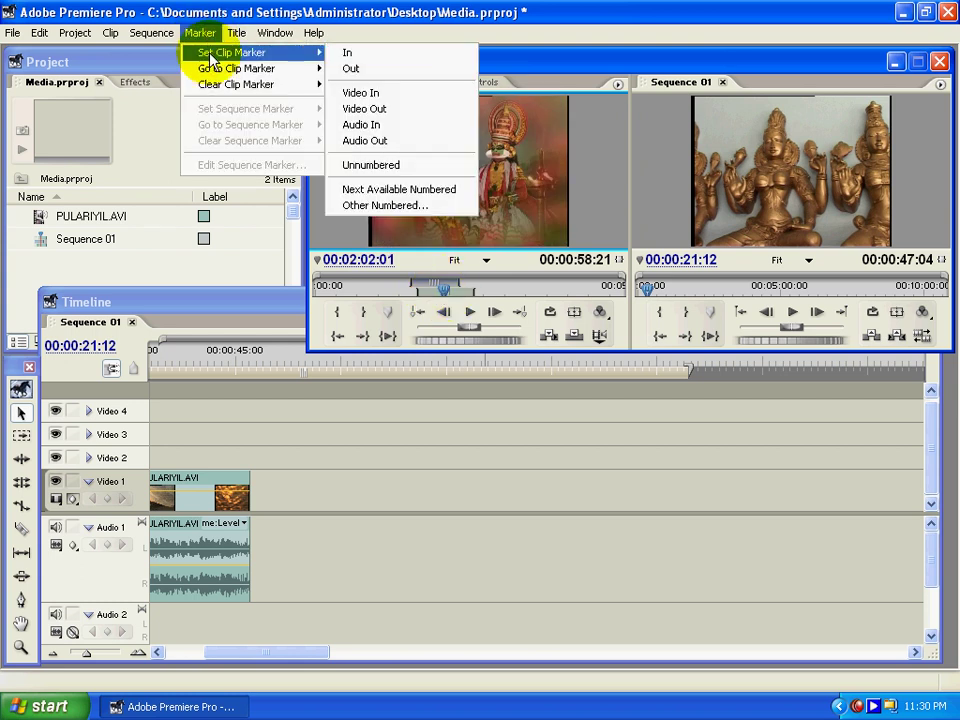
pyautogui.click(362, 140)
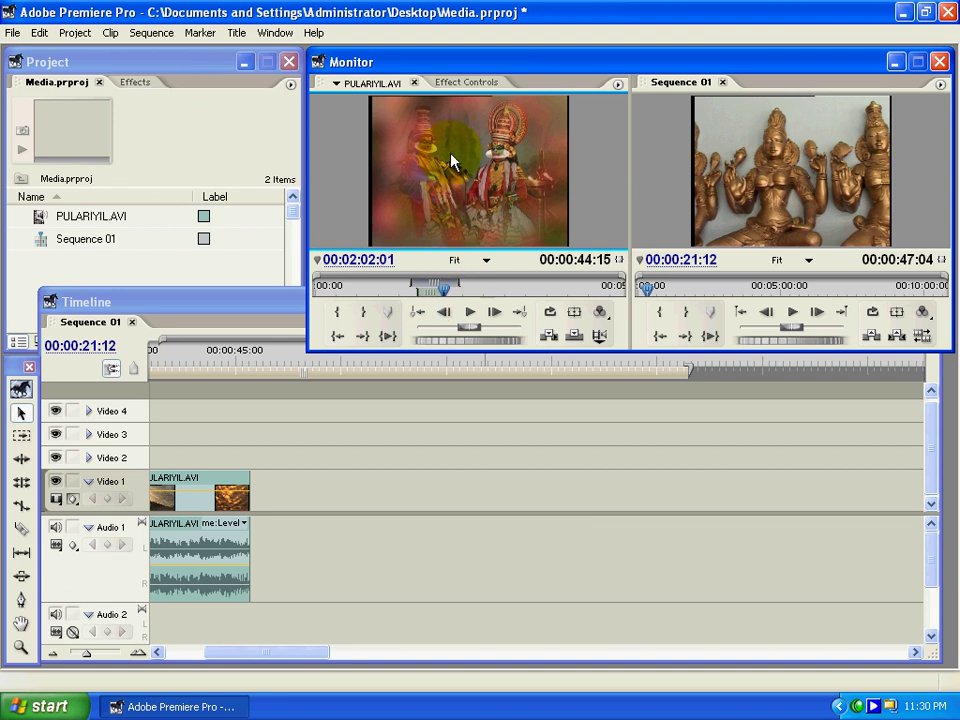
# - Place the marked source section on Video 1 and Audio 1 at about 00:01:05, and play it around the start of its audio
pyautogui.moveTo(440, 145); pyautogui.dragTo(390, 500)
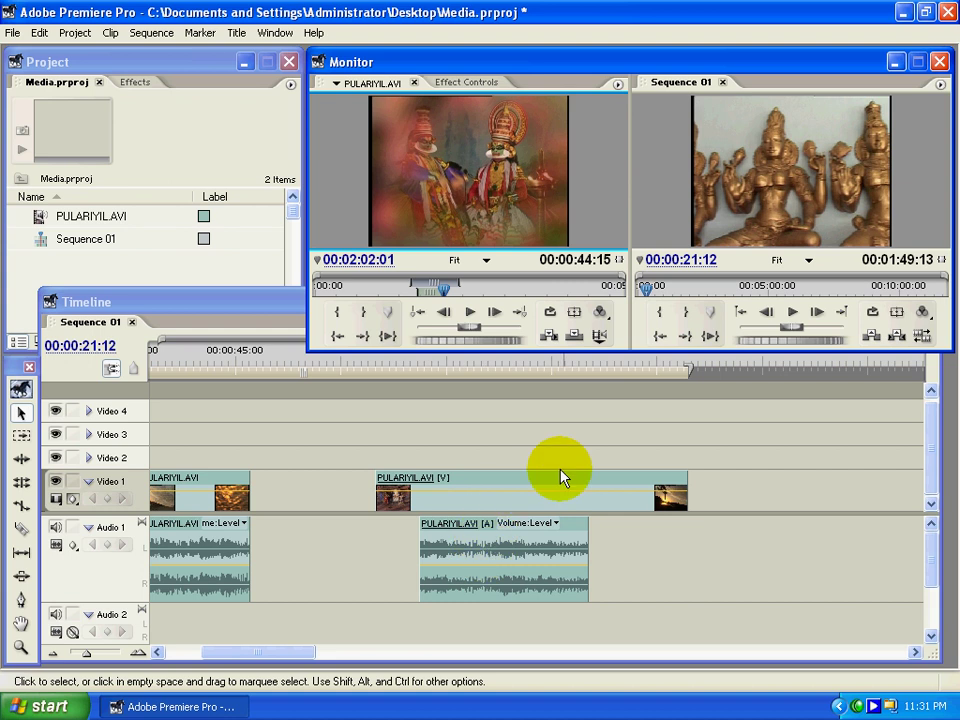
pyautogui.moveTo(518, 493); pyautogui.dragTo(488, 497)
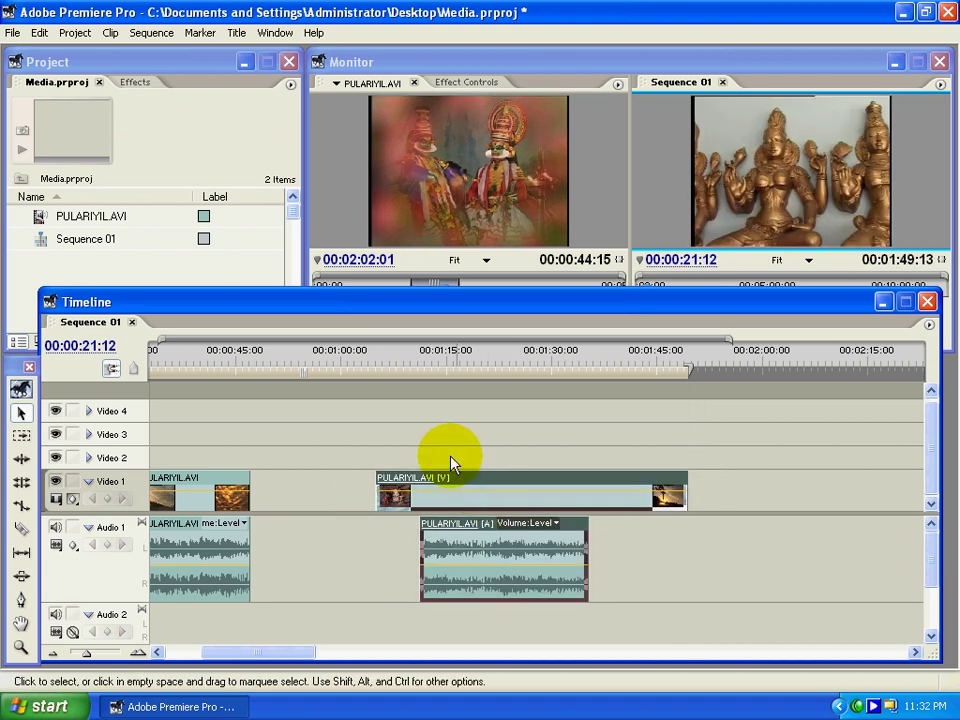
pyautogui.click(415, 358)
pyautogui.press('space')
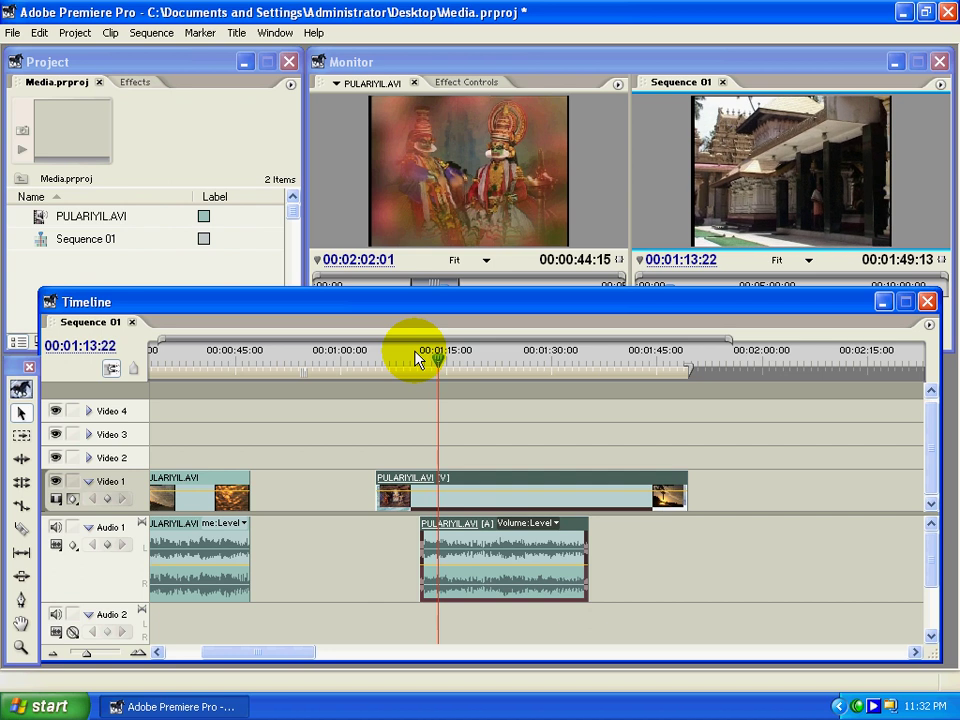
pyautogui.click(422, 356)
# - Set the source clip's overall In marker at 00:02:02:01 and its Out marker at 00:03:26:16
pyautogui.click(200, 33)
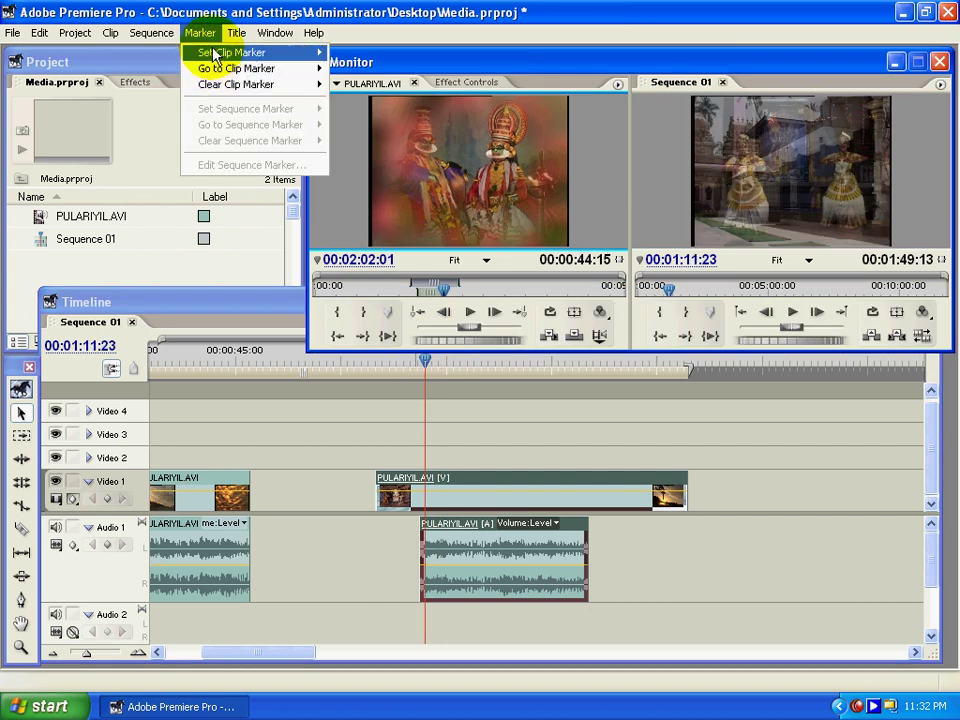
pyautogui.moveTo(208, 60)
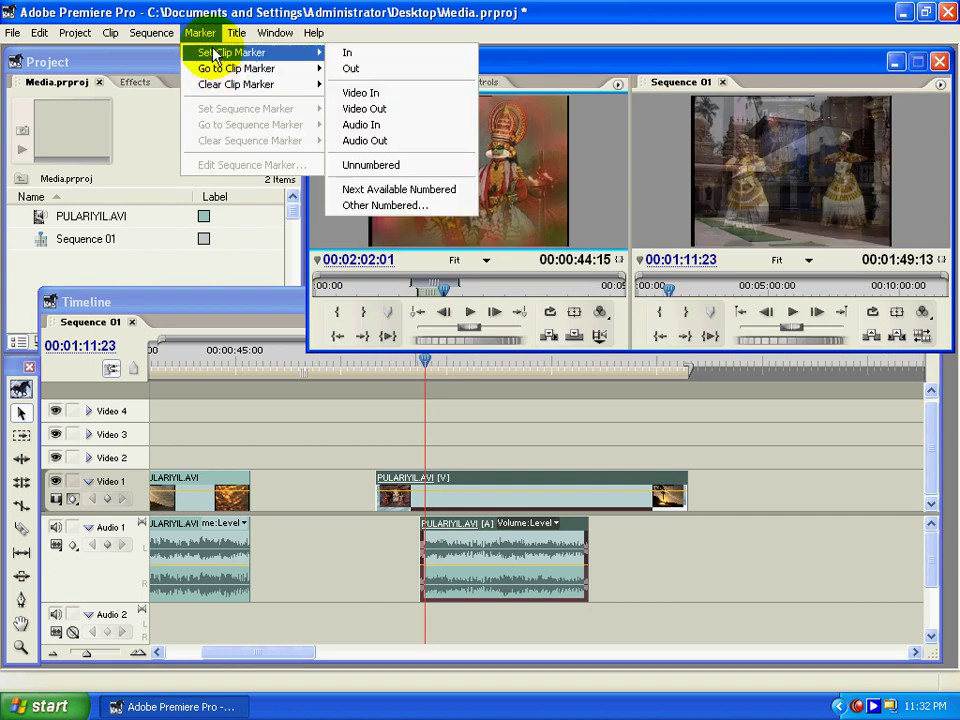
pyautogui.click(348, 53)
pyautogui.moveTo(445, 293)
pyautogui.mouseDown()
pyautogui.moveTo(510, 302)
pyautogui.moveTo(531, 291)
pyautogui.mouseUp()
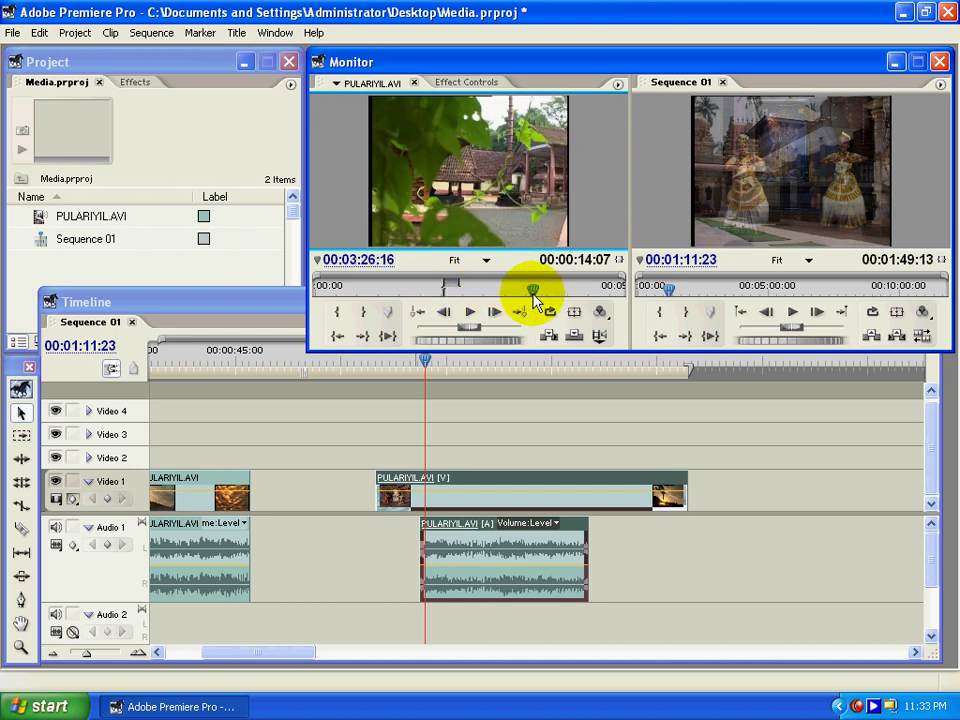
pyautogui.click(200, 33)
pyautogui.moveTo(313, 55)
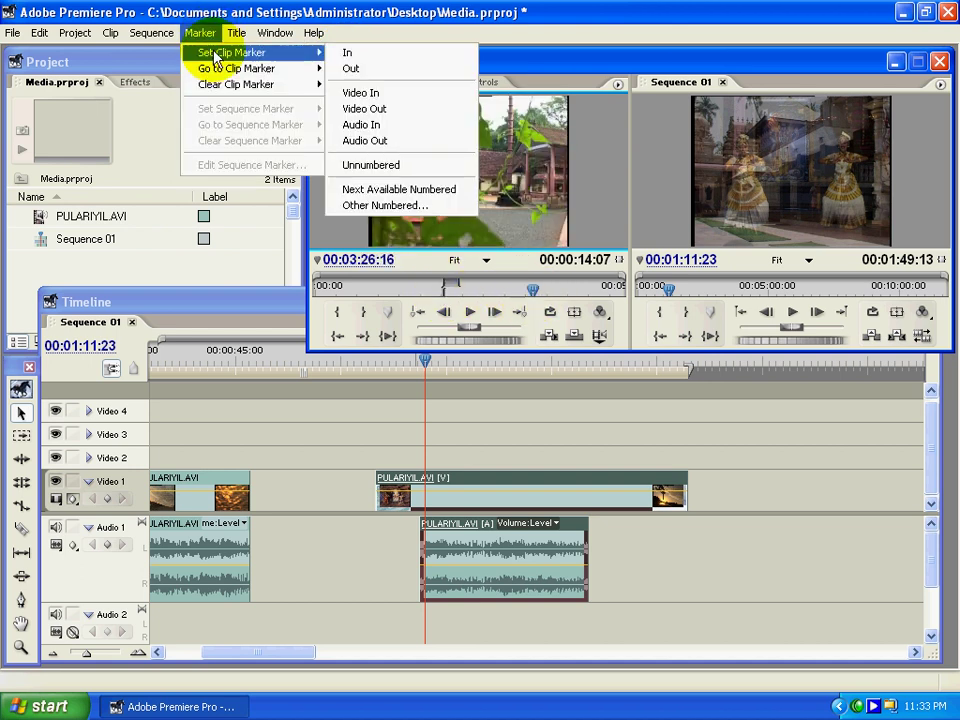
pyautogui.click(364, 77)
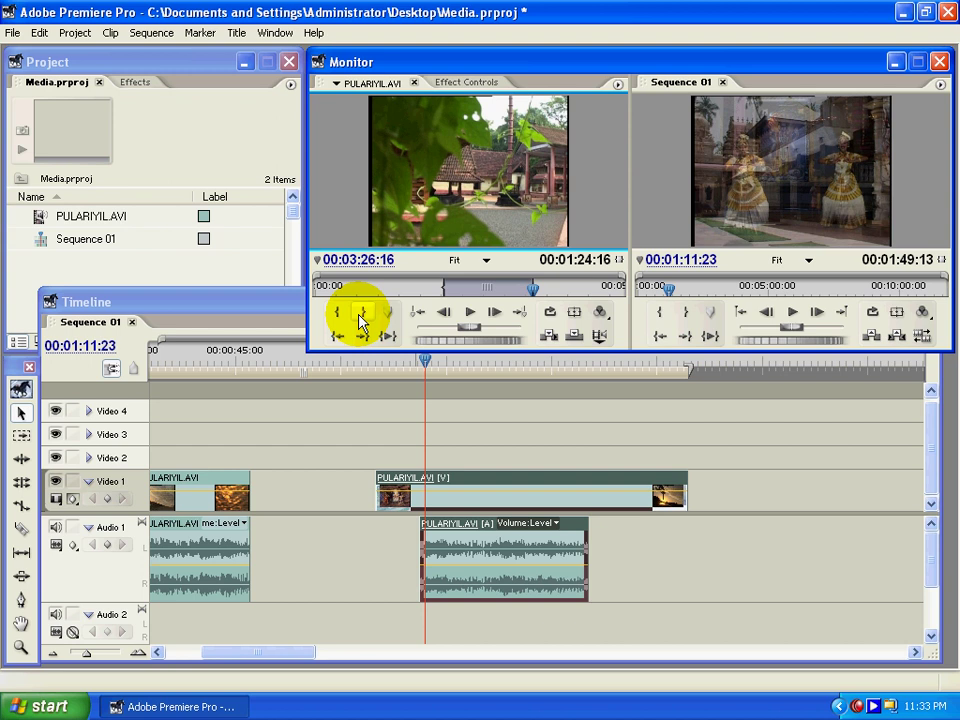
# - Review the clip marker options and go to the source clip's In marker
pyautogui.click(204, 34)
pyautogui.moveTo(207, 52)
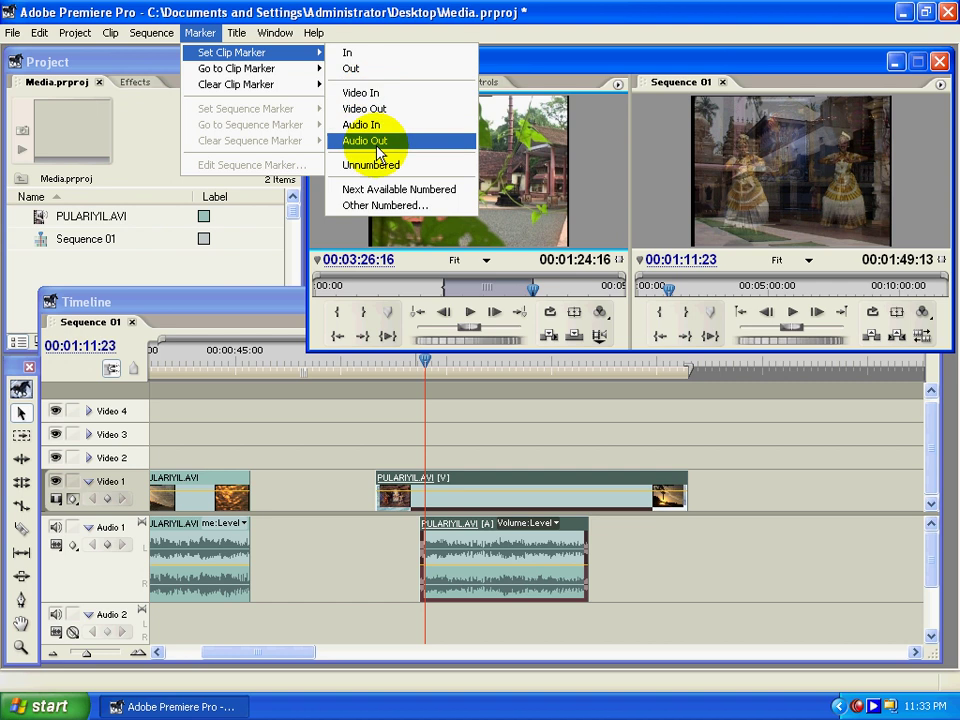
pyautogui.moveTo(300, 68)
pyautogui.moveTo(247, 76)
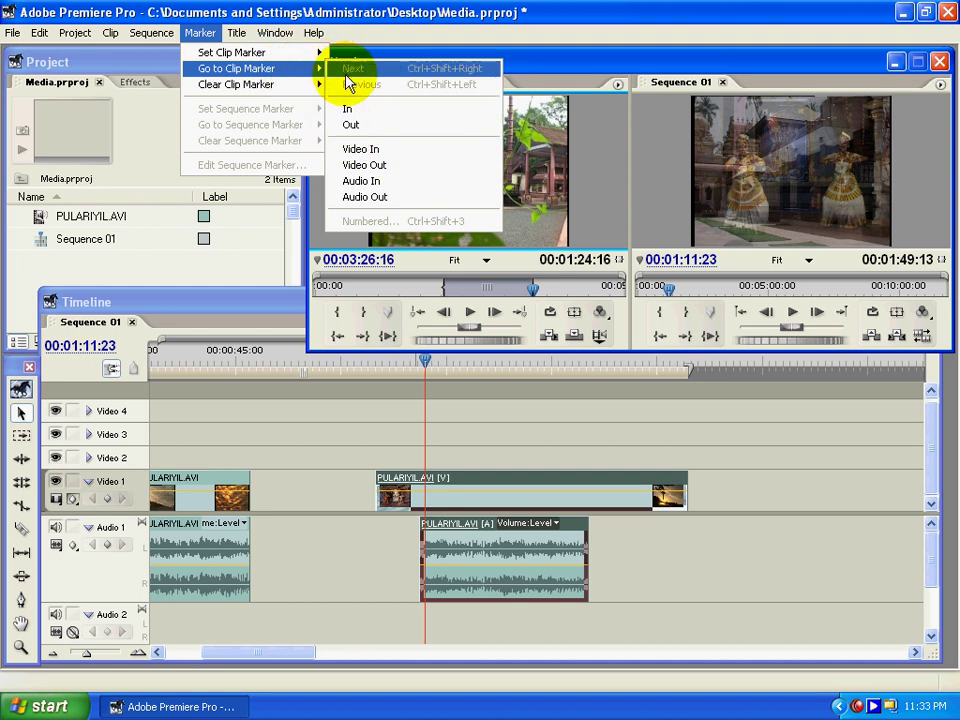
pyautogui.click(350, 108)
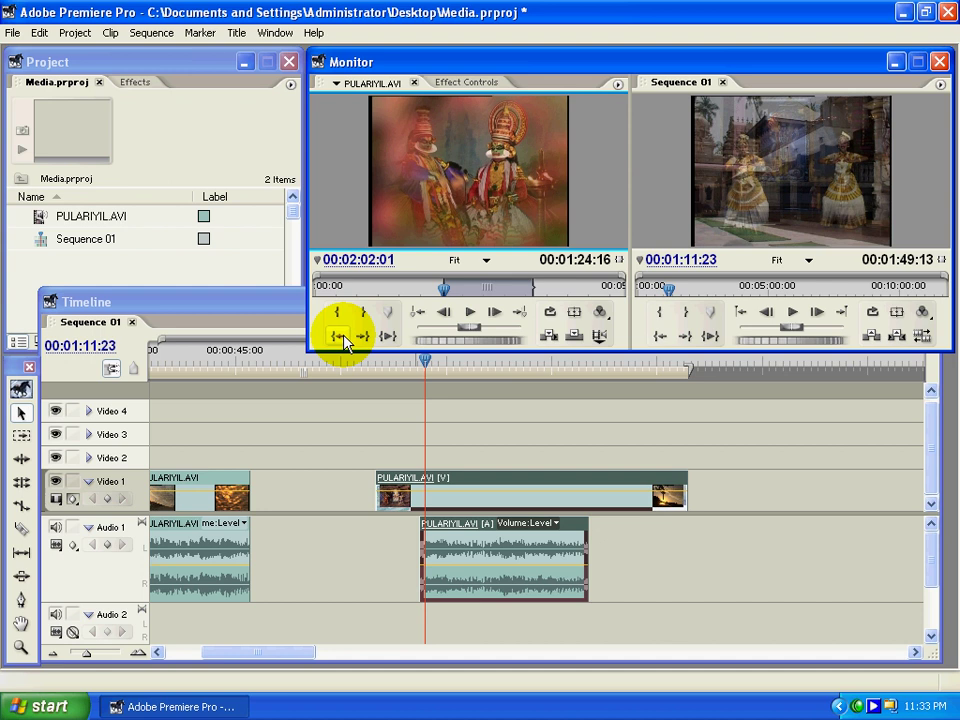
# - Clear the source clip's In and Out markers together, and re-mark it from 00:02:02:01 to 00:03:03:12
pyautogui.click(200, 34)
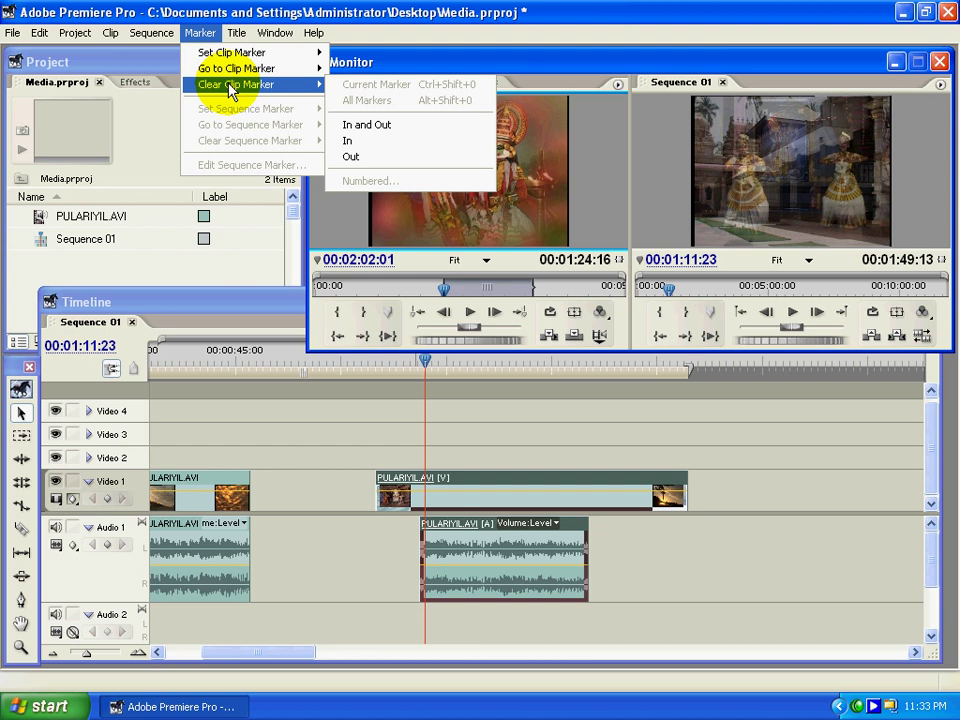
pyautogui.click(367, 125)
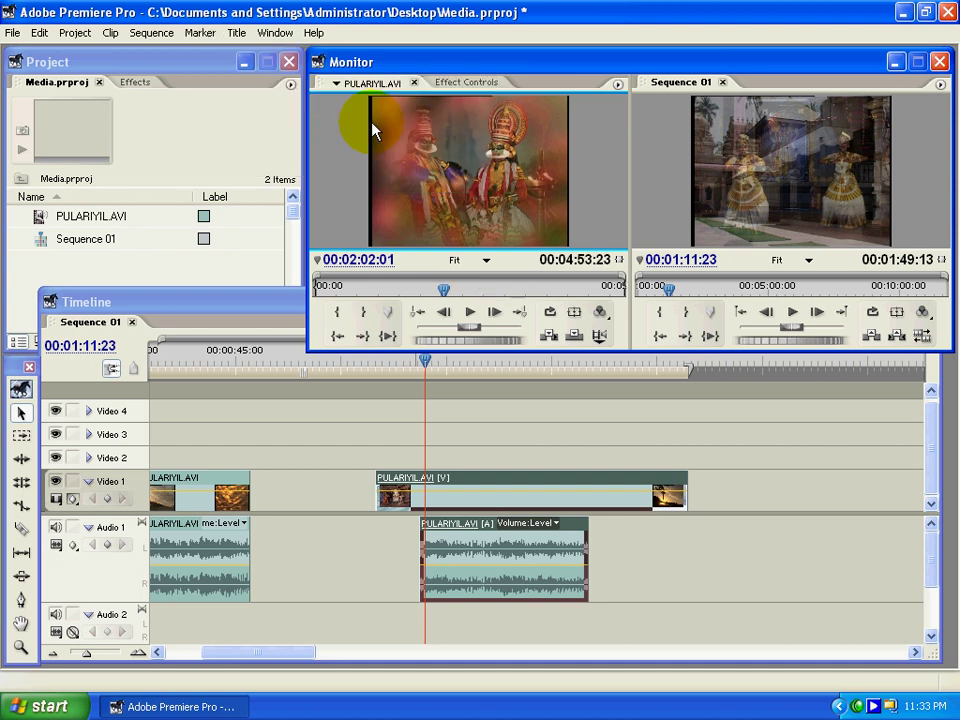
pyautogui.click(339, 313)
pyautogui.moveTo(443, 289); pyautogui.dragTo(509, 289)
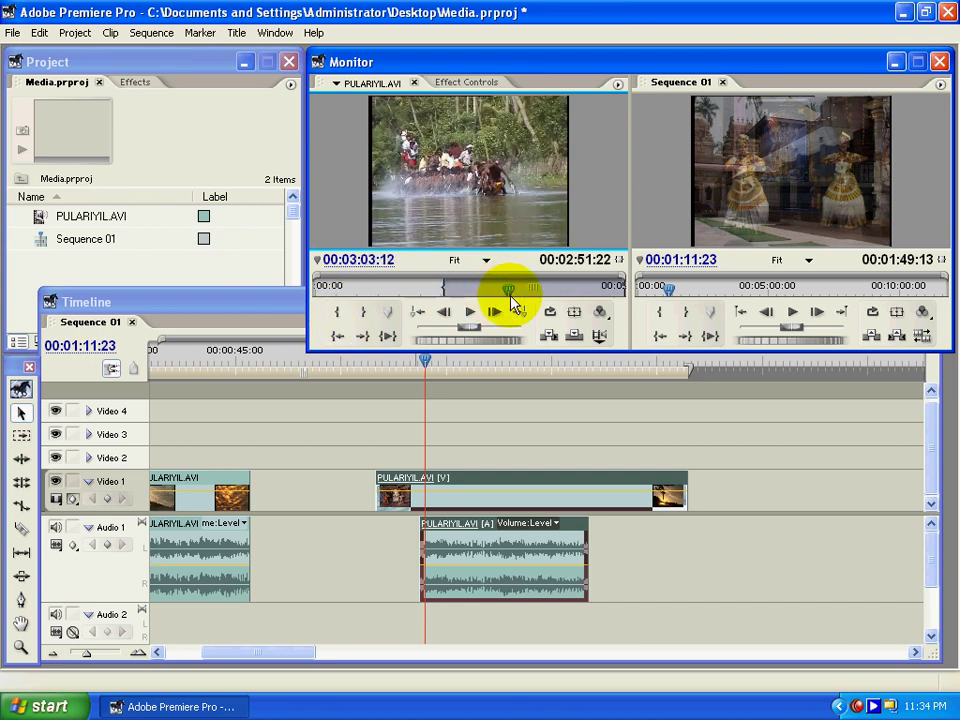
pyautogui.click(362, 313)
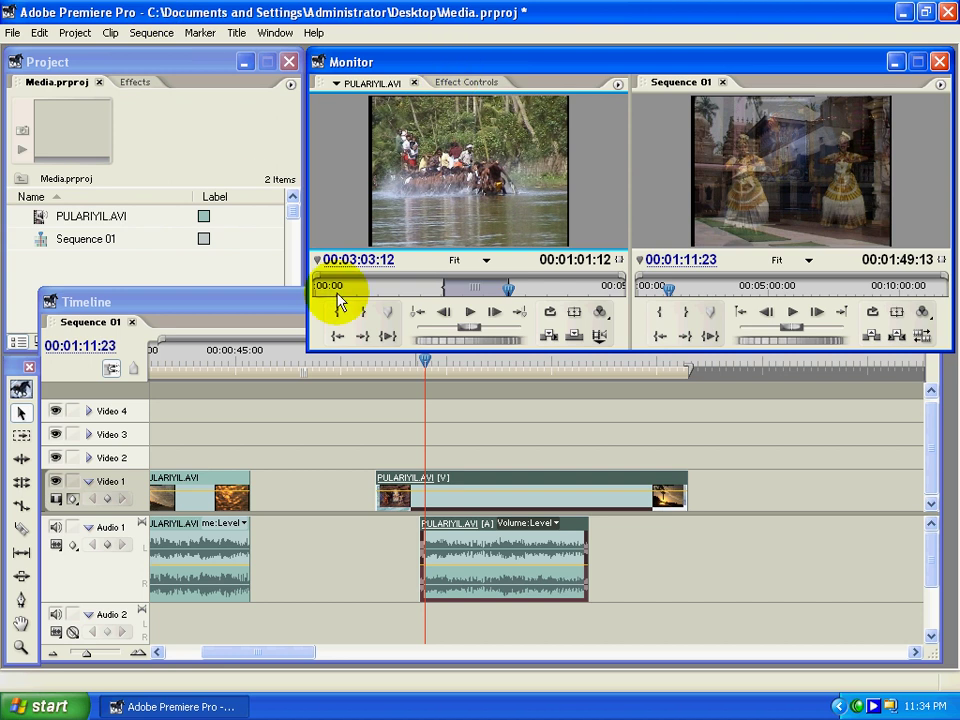
# - Clear the source clip's In marker and its Out marker one after the other
pyautogui.click(200, 33)
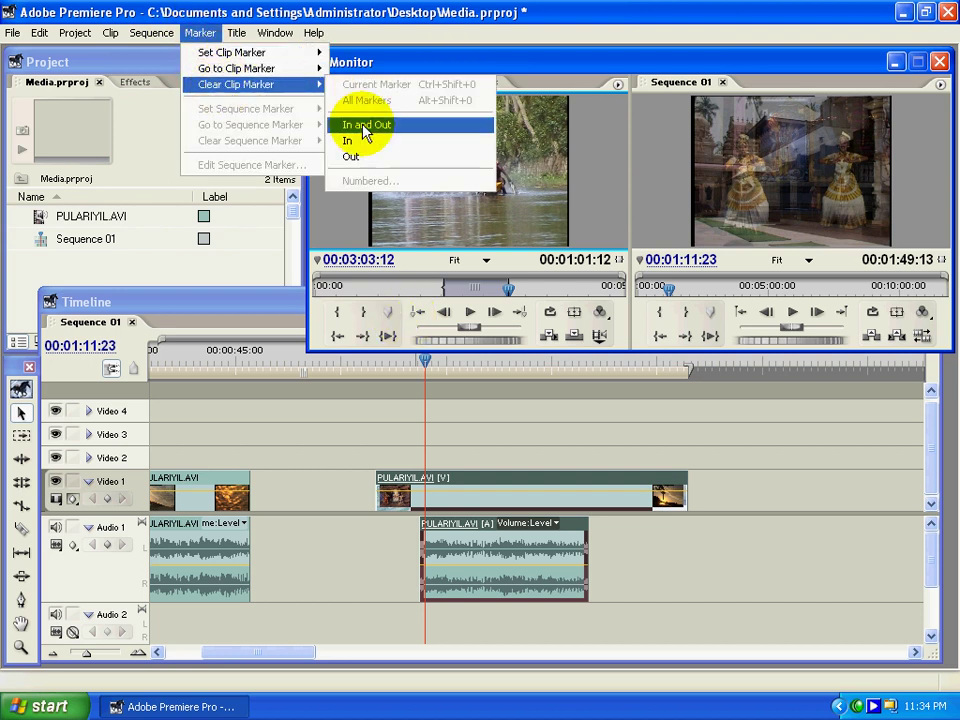
pyautogui.click(352, 141)
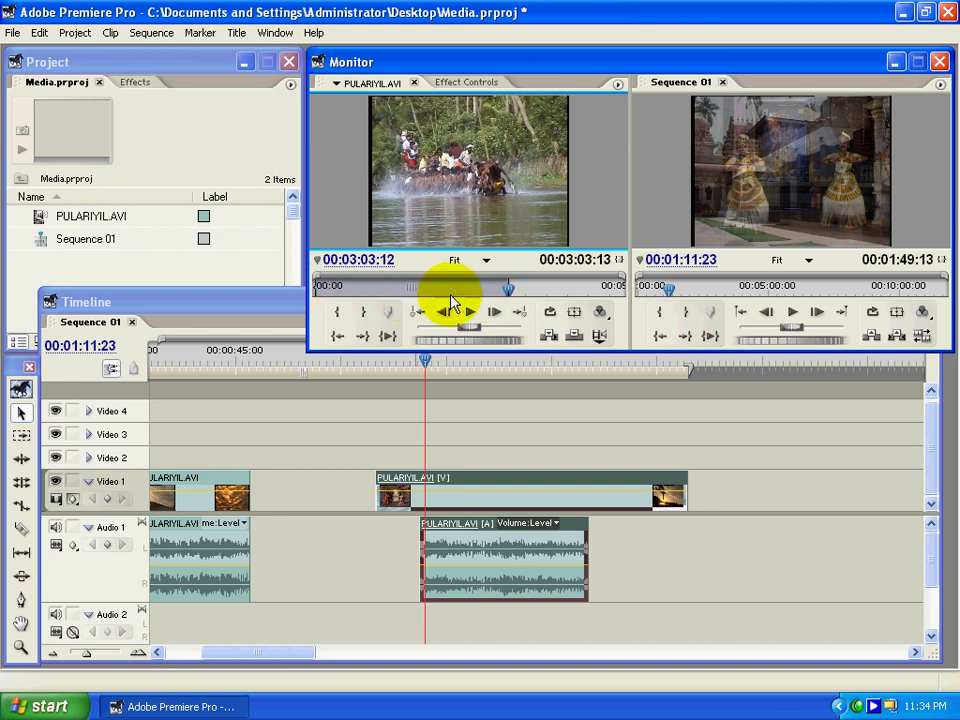
pyautogui.click(200, 33)
pyautogui.moveTo(221, 88)
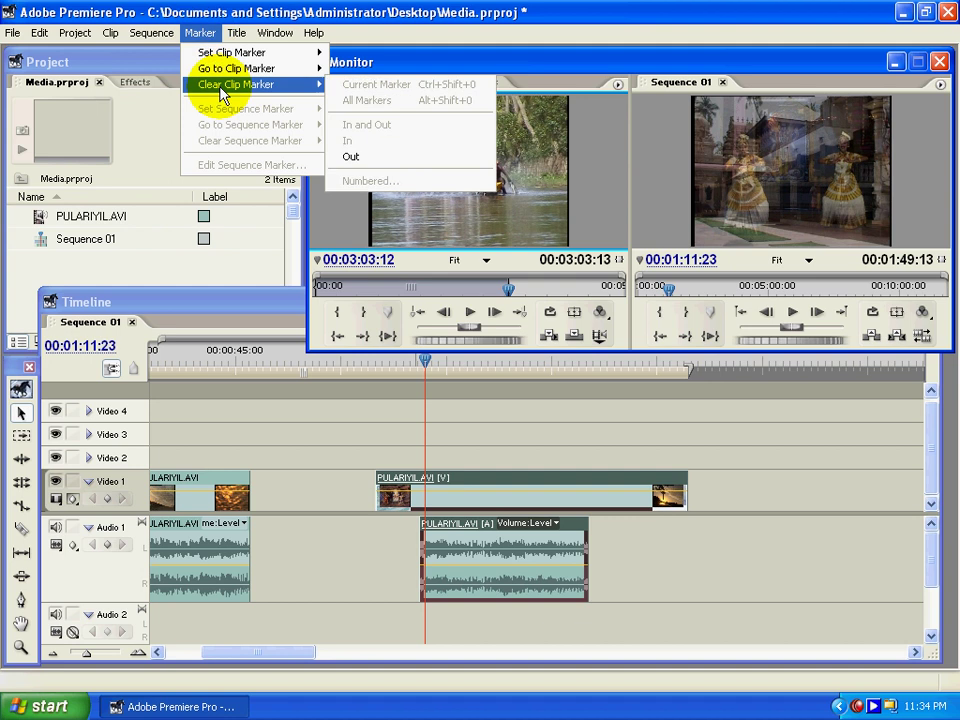
pyautogui.click(352, 158)
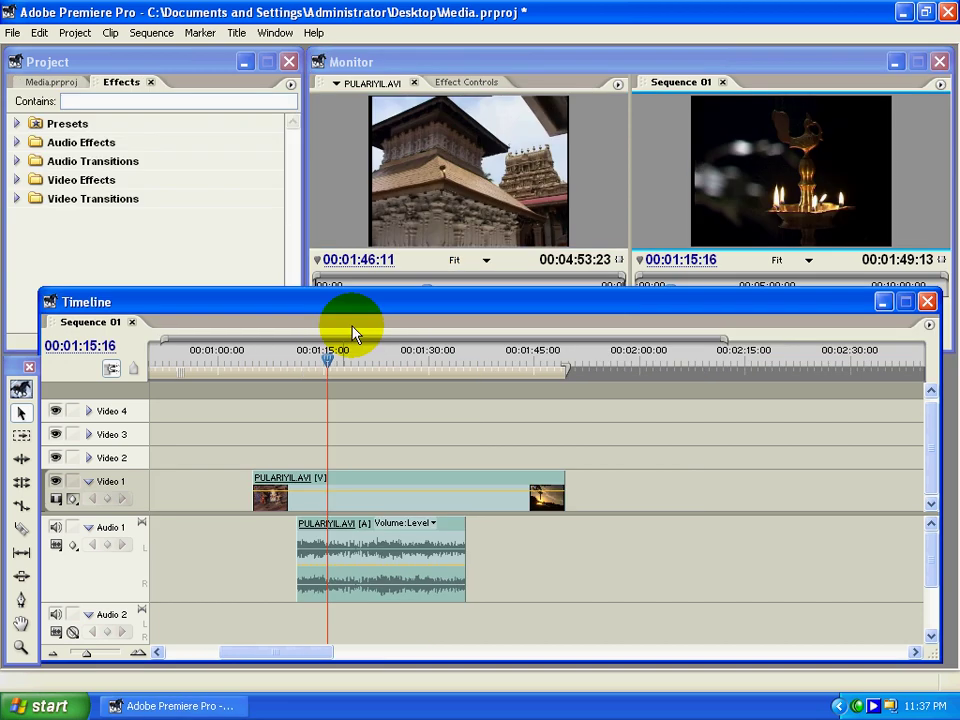
# - Mark a source section with its In point at 00:02:06:12 and its Out point at 00:02:59:23
pyautogui.click(381, 60)
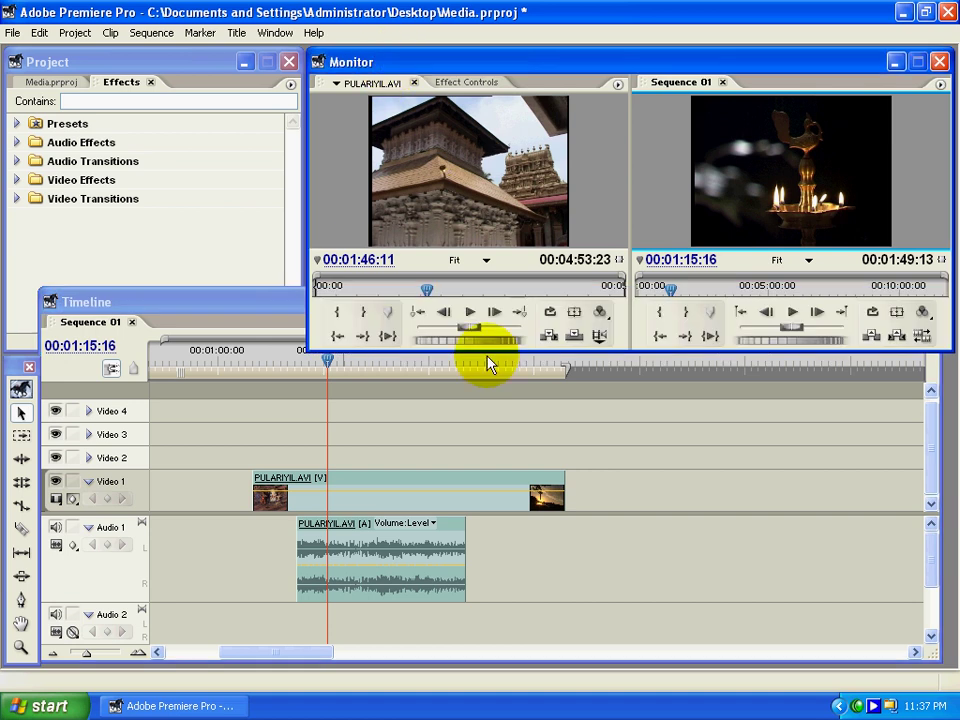
pyautogui.click(914, 652)
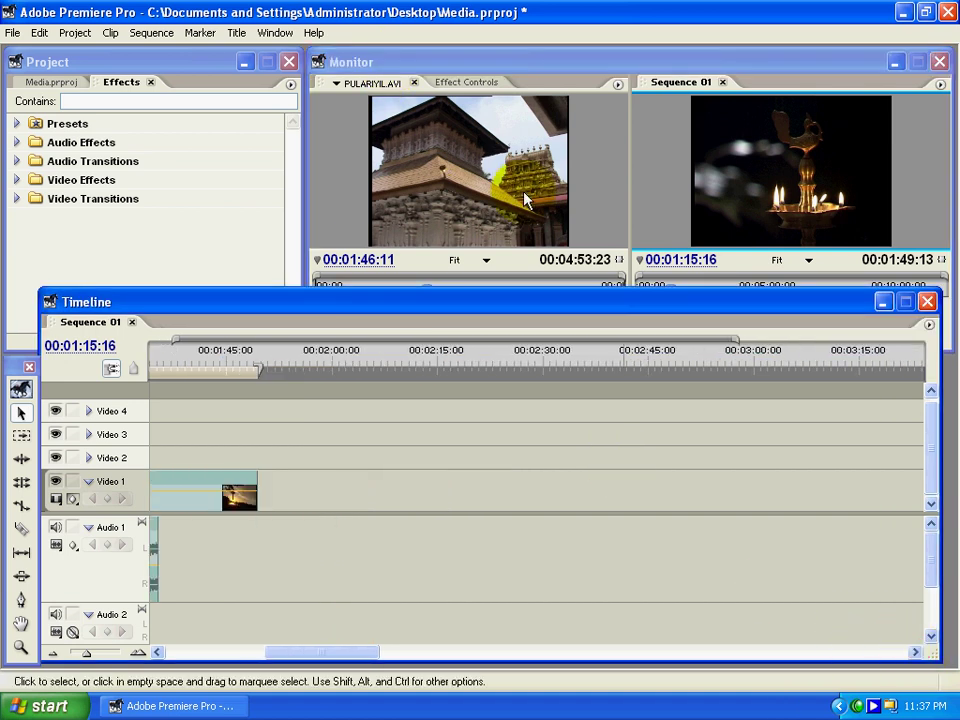
pyautogui.click(449, 99)
pyautogui.moveTo(428, 287); pyautogui.dragTo(452, 298)
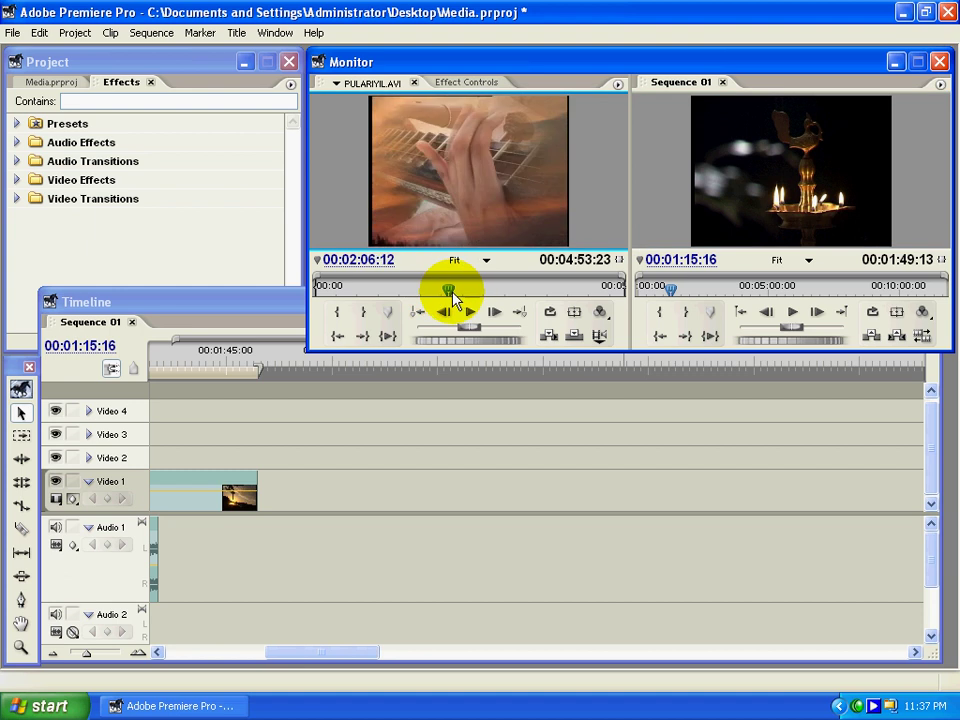
pyautogui.press('i')
pyautogui.moveTo(452, 297); pyautogui.dragTo(510, 303)
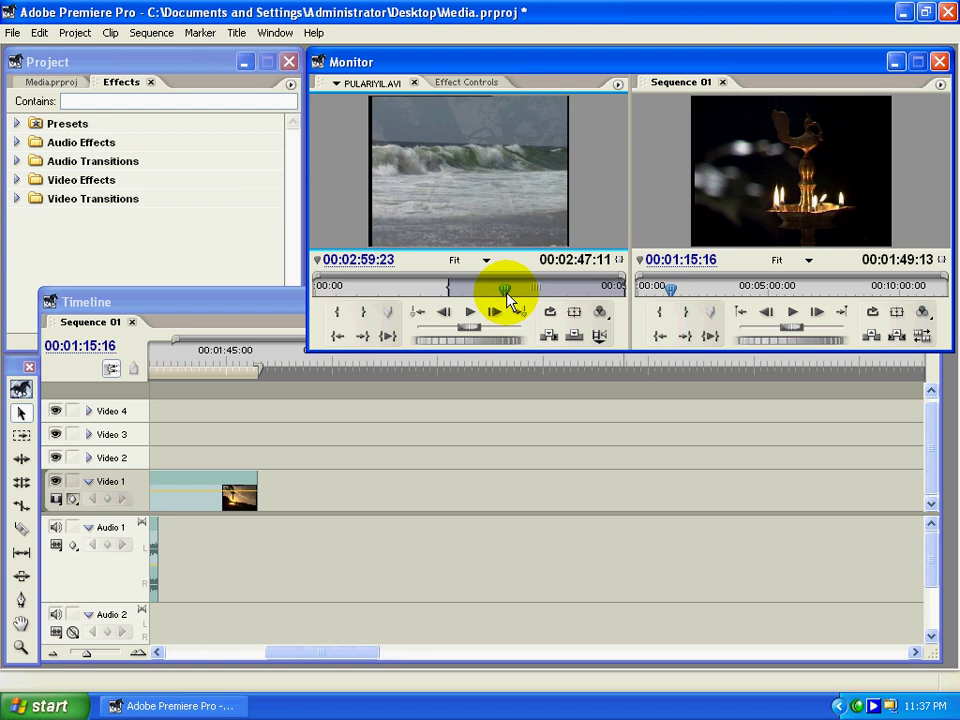
pyautogui.press('o')
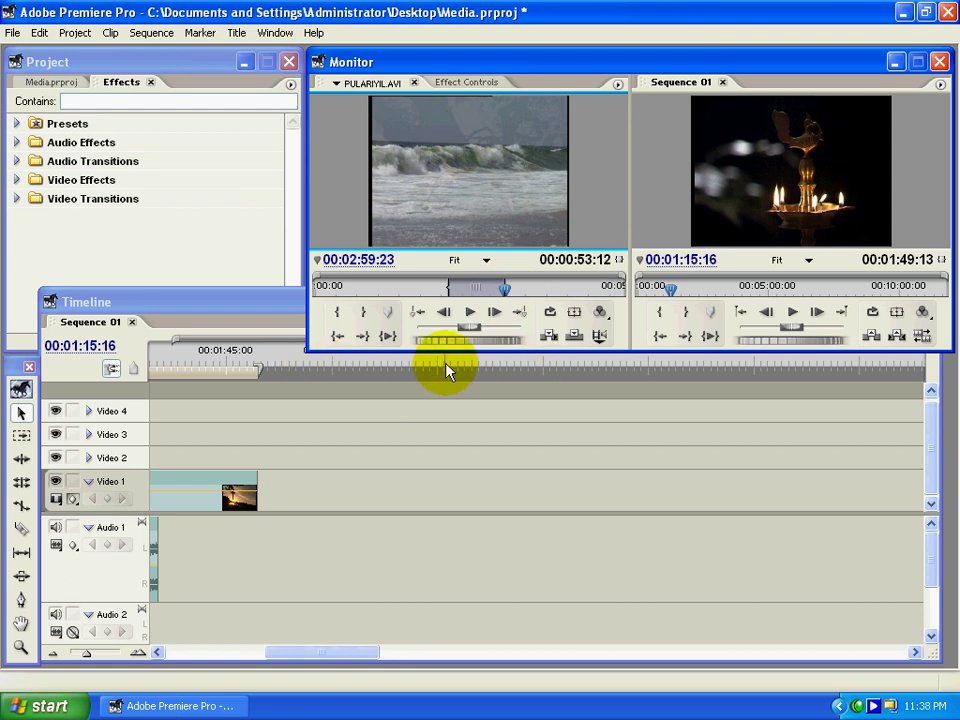
# - Insert the marked source section on Video 1 at 00:02:25:11 in the sequence
pyautogui.moveTo(448, 371); pyautogui.dragTo(514, 374)
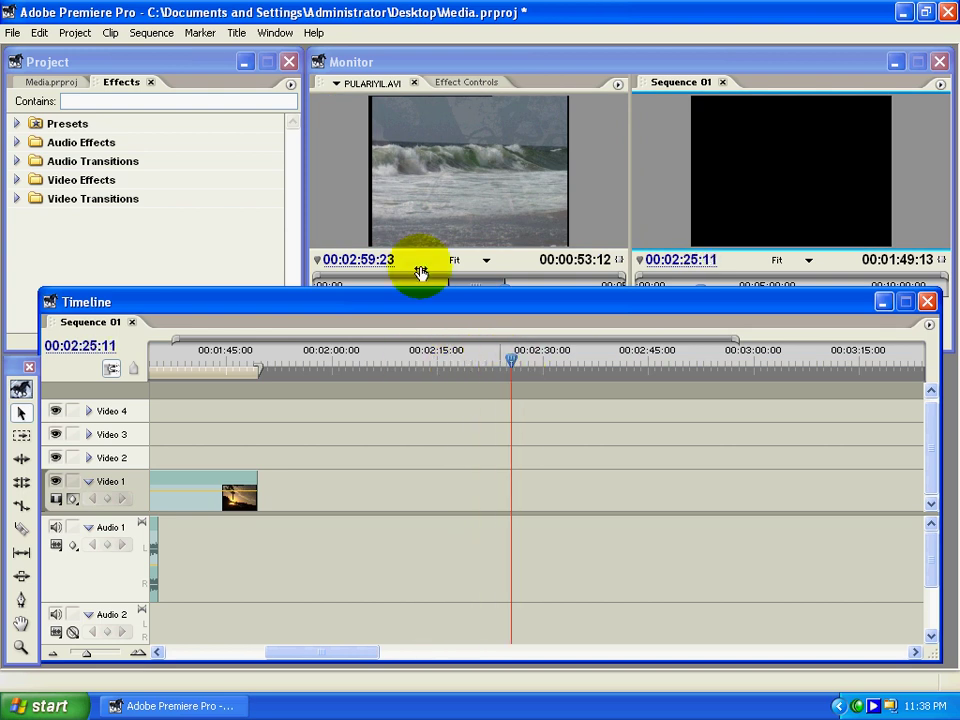
pyautogui.click(336, 206)
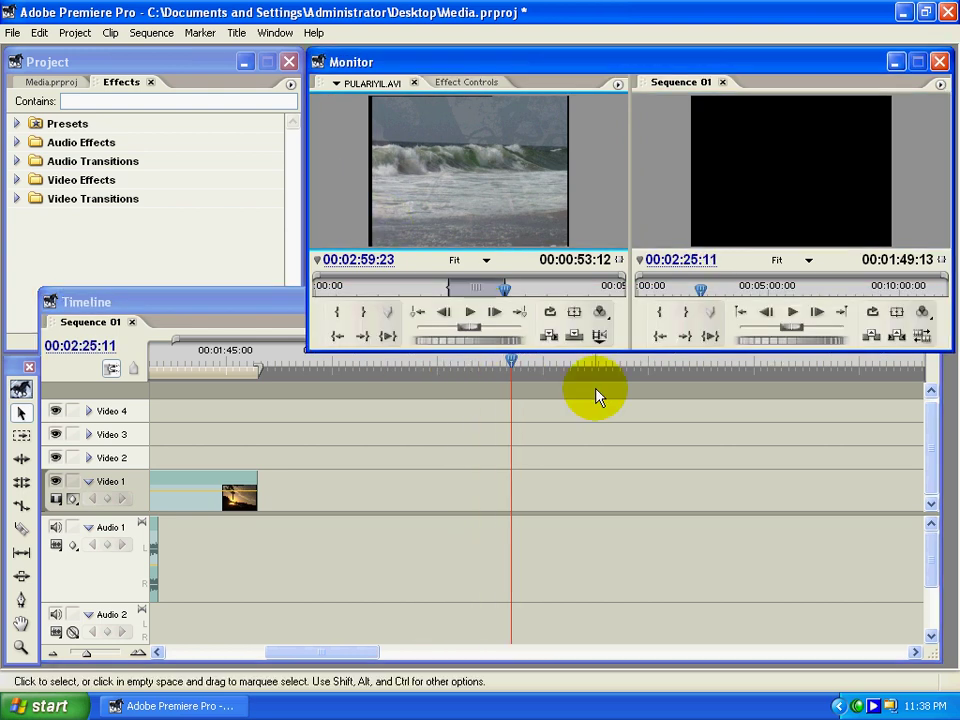
pyautogui.click(549, 337)
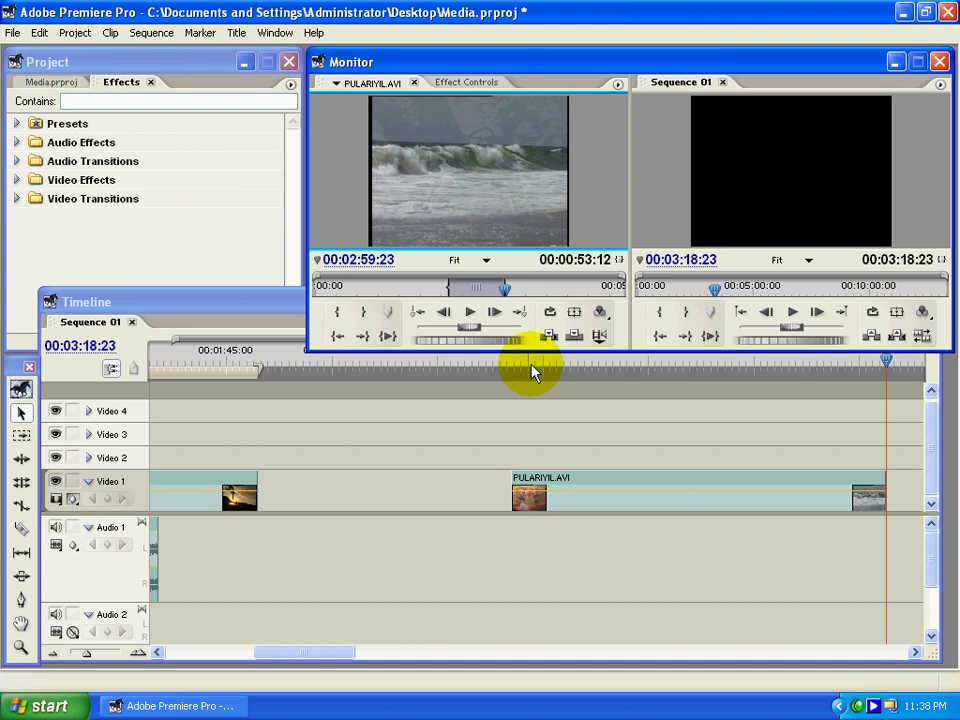
# - Re-mark the source clip as a section about 41 seconds long with its Out point at 00:03:52:12
pyautogui.click(915, 652)
pyautogui.click(915, 652)
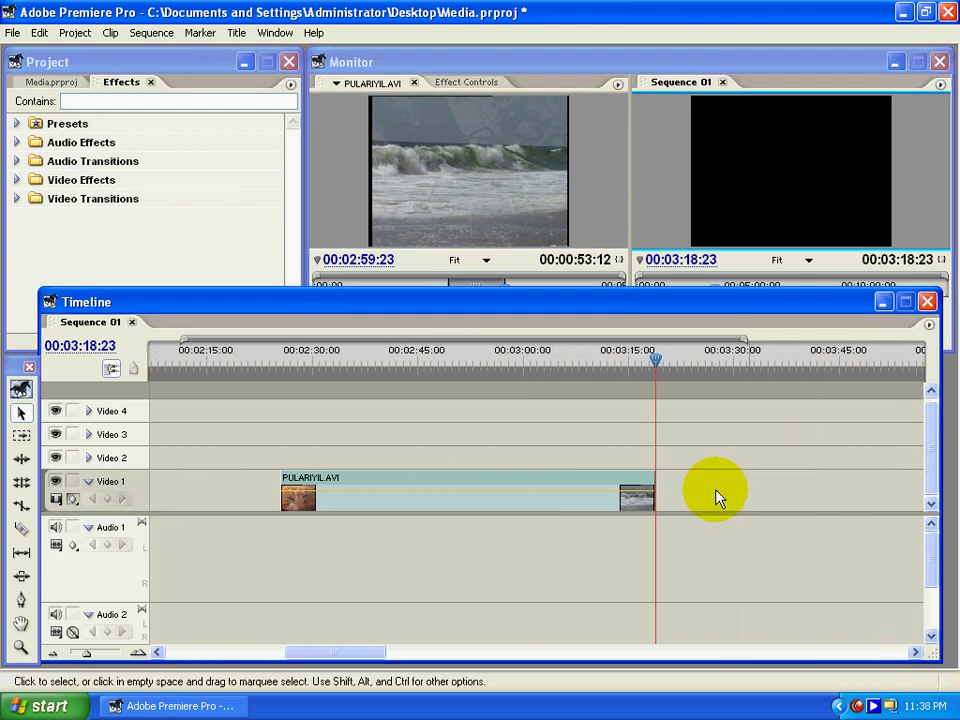
pyautogui.click(525, 240)
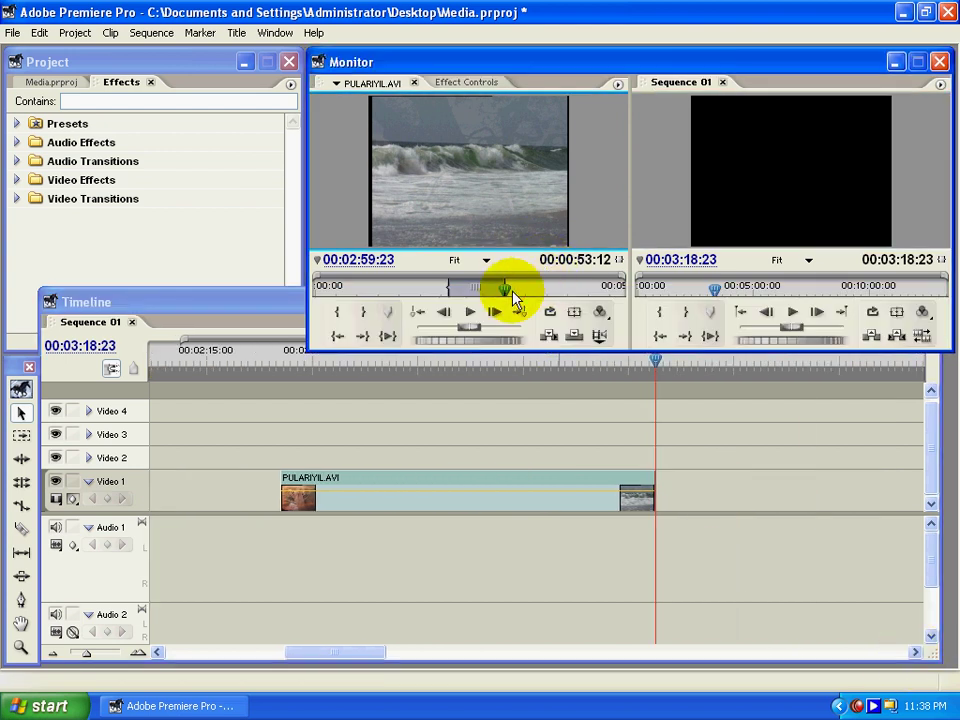
pyautogui.moveTo(508, 287); pyautogui.dragTo(560, 296)
pyautogui.press('i')
pyautogui.press('o')
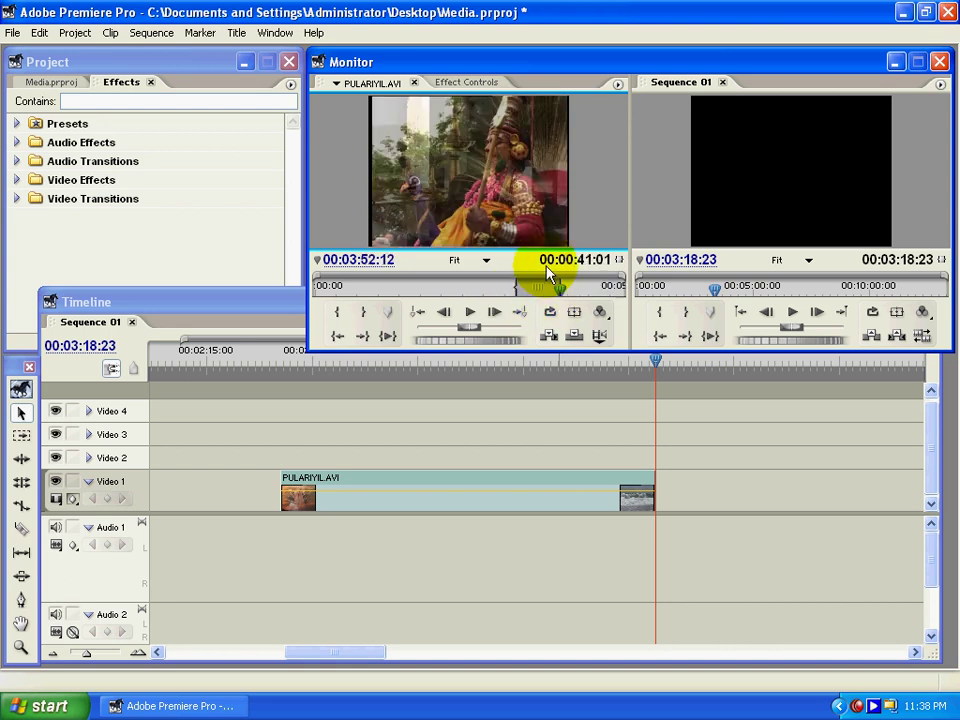
# - Insert the marked section on Video 1 at 00:03:18:23, directly after the previous clip, and scrub to 00:03:10:23
pyautogui.click(549, 336)
pyautogui.moveTo(396, 654); pyautogui.dragTo(350, 650)
pyautogui.click(740, 385)
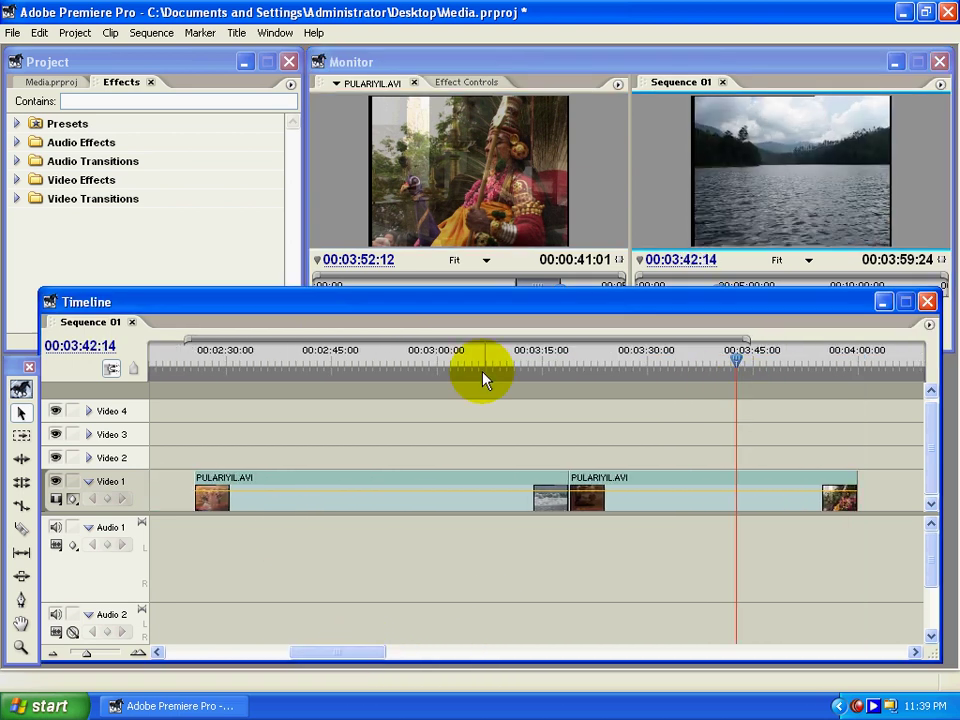
pyautogui.moveTo(484, 379); pyautogui.dragTo(516, 392)
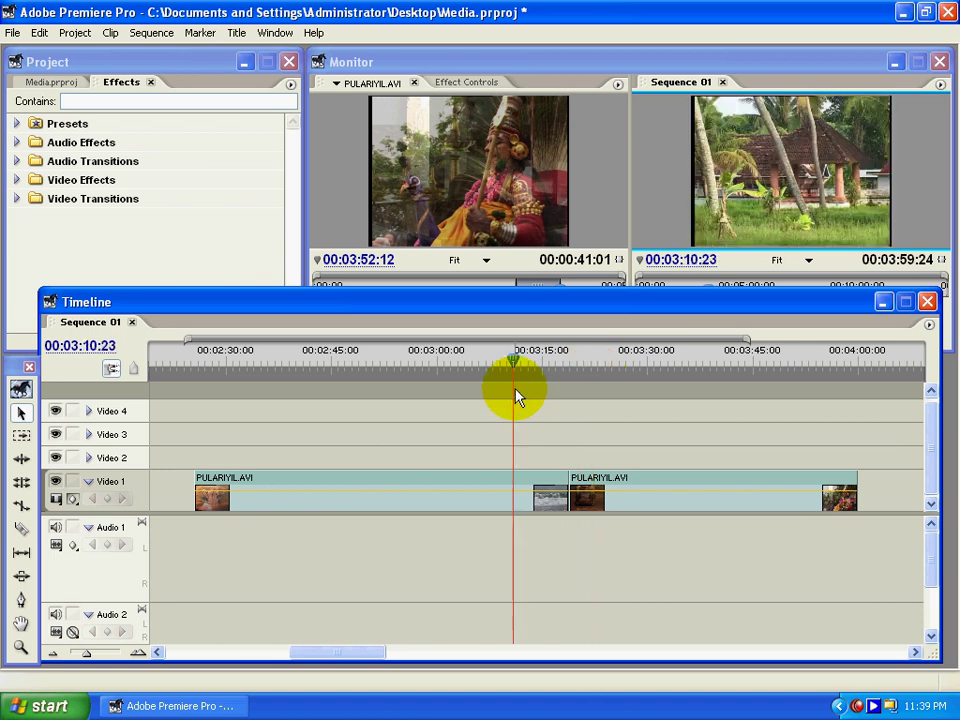
# - Replace the second inserted clip with the same source section including audio on Video 1 and Audio 1, starting at 00:03:18:23
pyautogui.moveTo(690, 495); pyautogui.dragTo(589, 467)
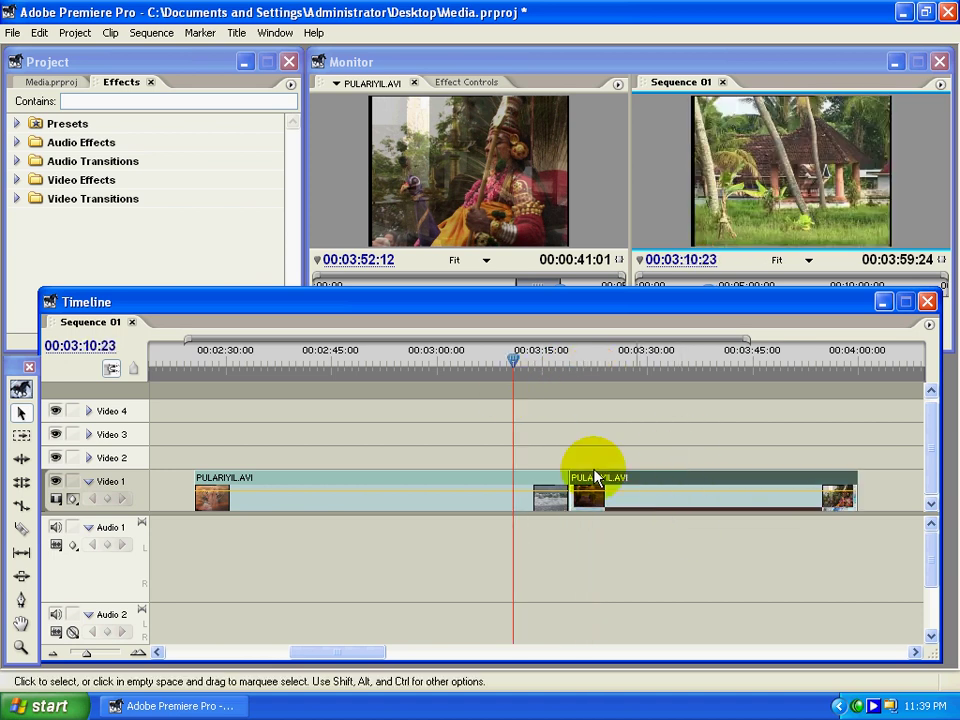
pyautogui.press('Delete')
pyautogui.click(333, 157)
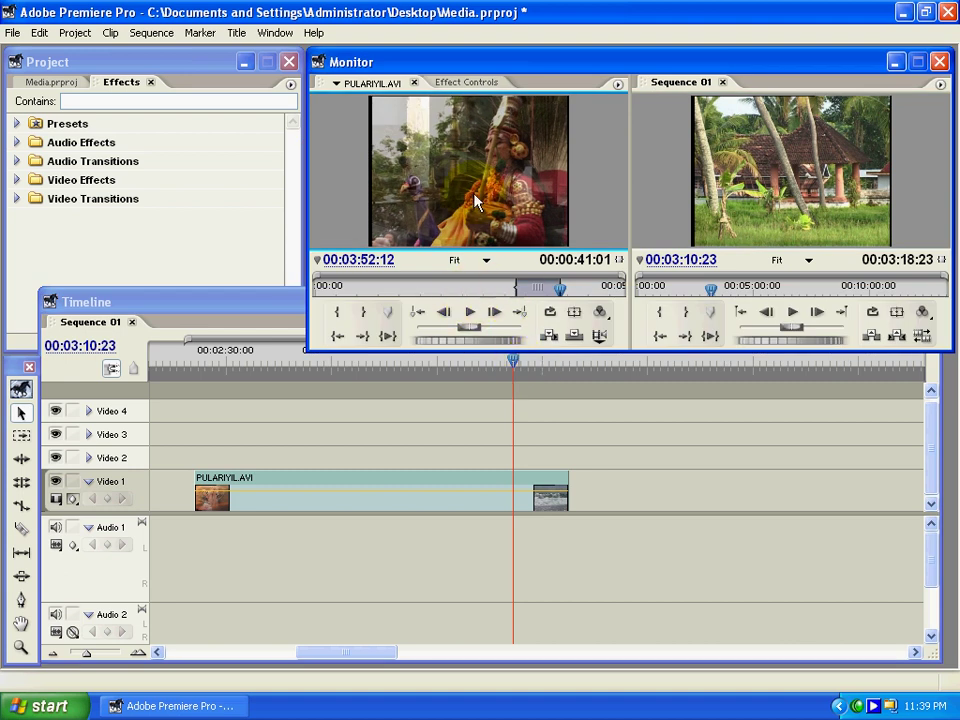
pyautogui.click(549, 335)
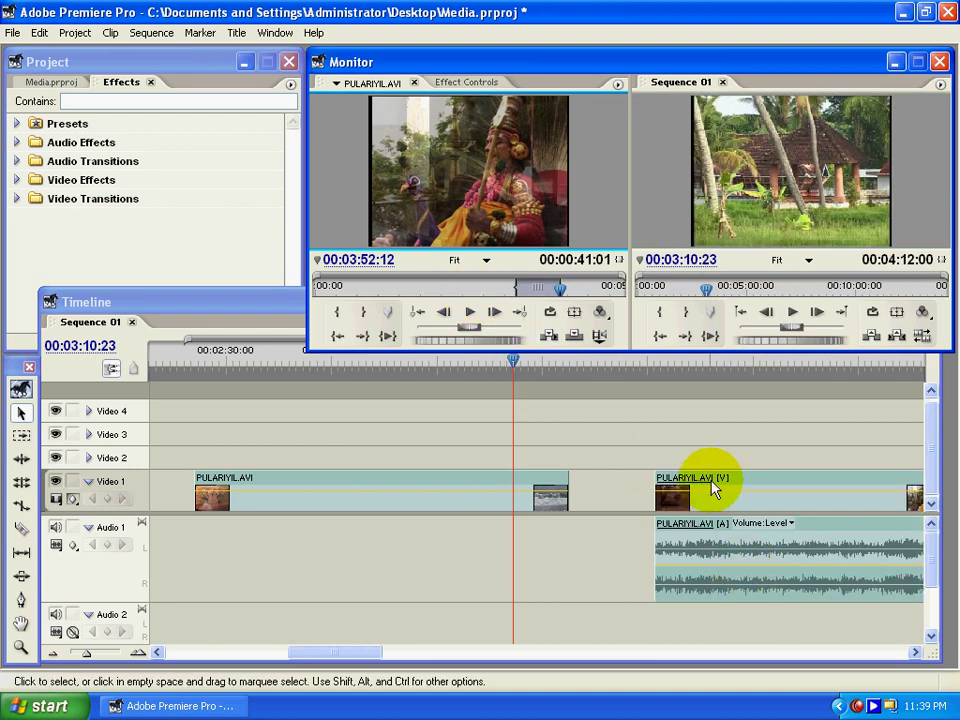
pyautogui.moveTo(714, 489); pyautogui.dragTo(644, 487)
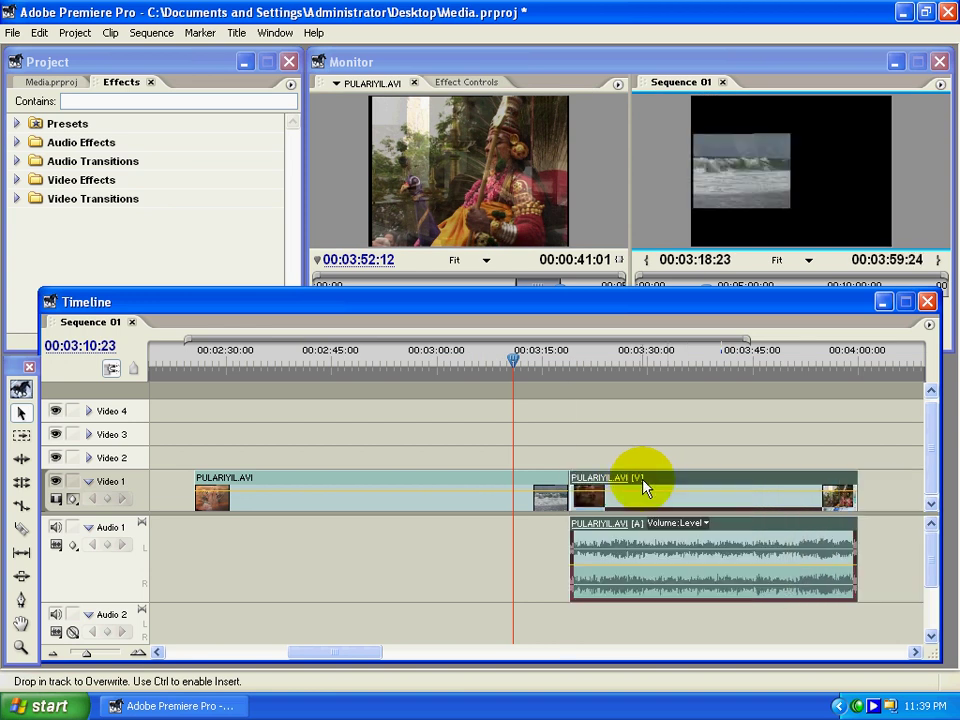
# - Delete the two previously inserted clips from the sequence and place the playhead at 00:03:11:08
pyautogui.click(666, 598)
pyautogui.press('Delete')
pyautogui.click(447, 190)
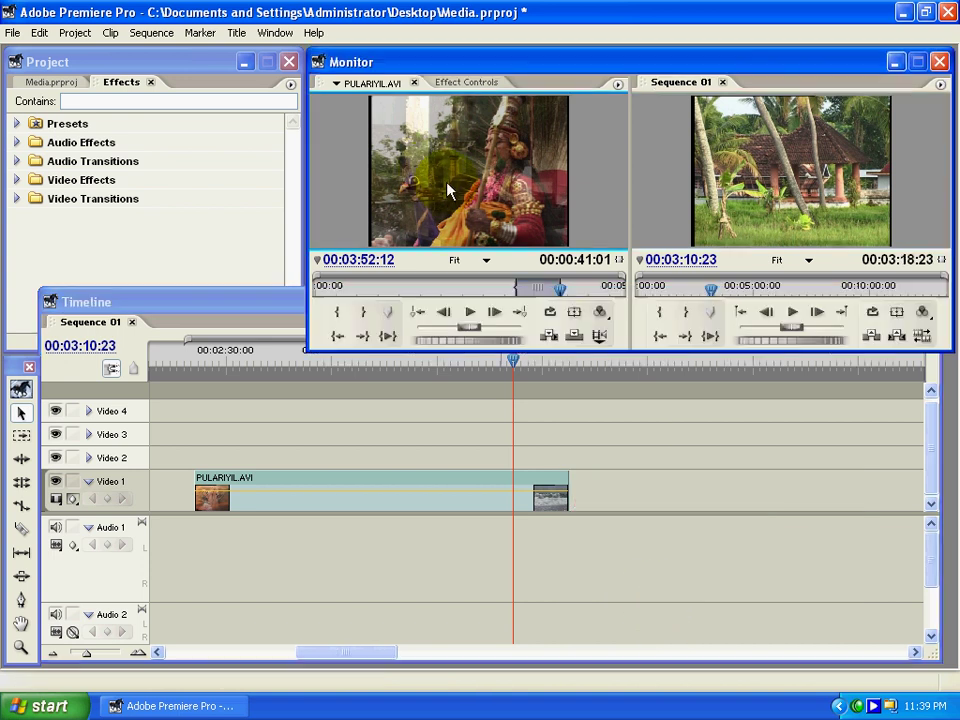
pyautogui.click(543, 341)
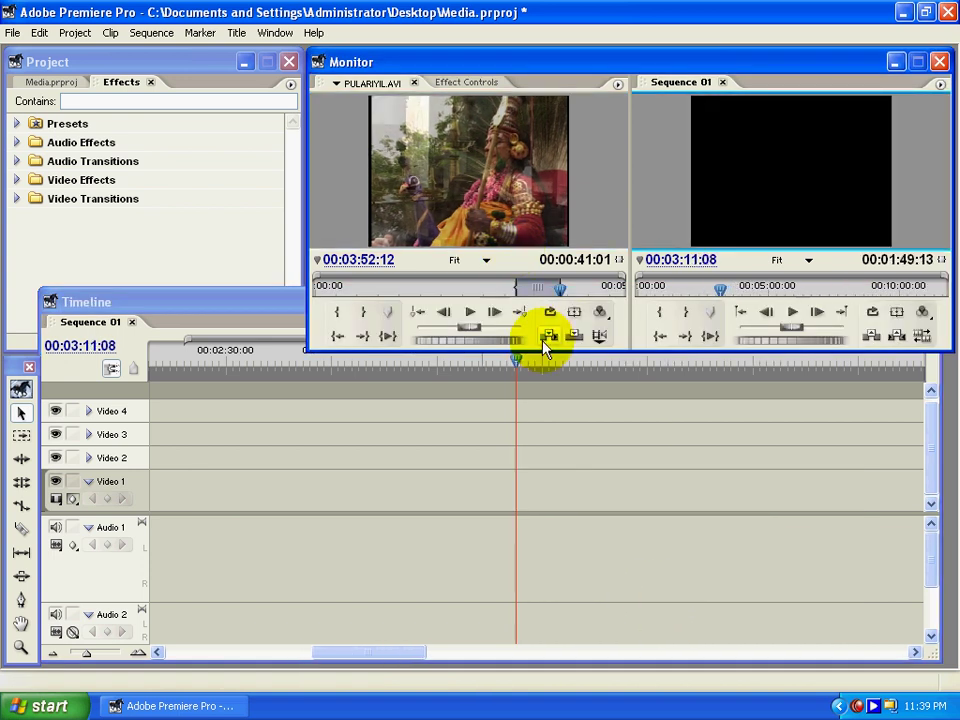
# - Mark a source section about 20 seconds long with its Out point at 00:01:33:13 and insert it on Video 1 at 00:03:11:08
pyautogui.click(557, 288)
pyautogui.moveTo(557, 288); pyautogui.dragTo(414, 294)
pyautogui.press('i')
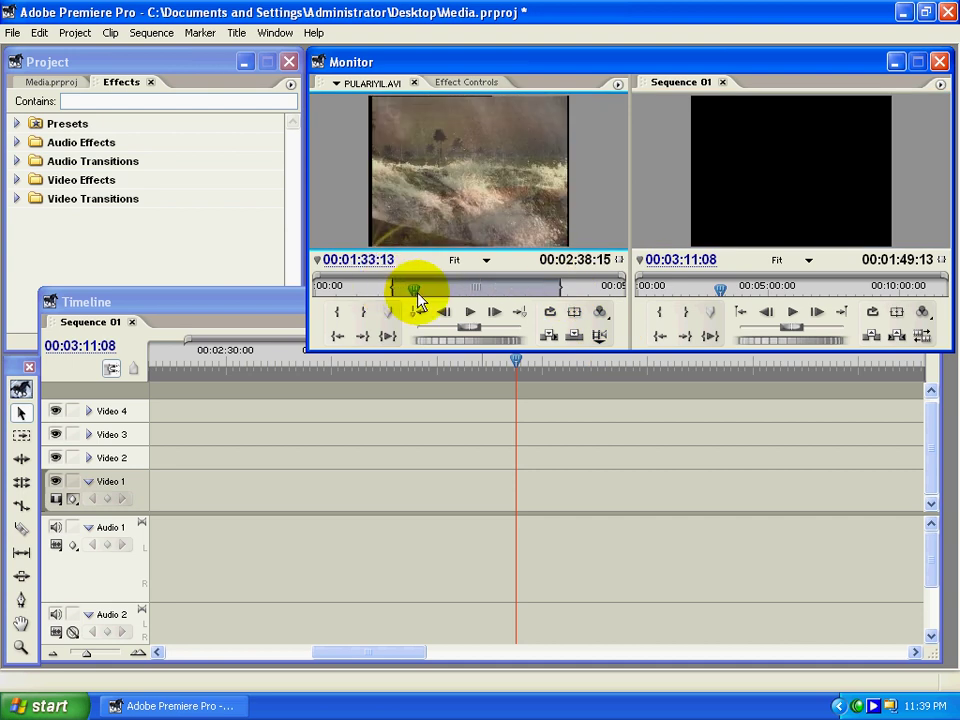
pyautogui.press('o')
pyautogui.click(549, 340)
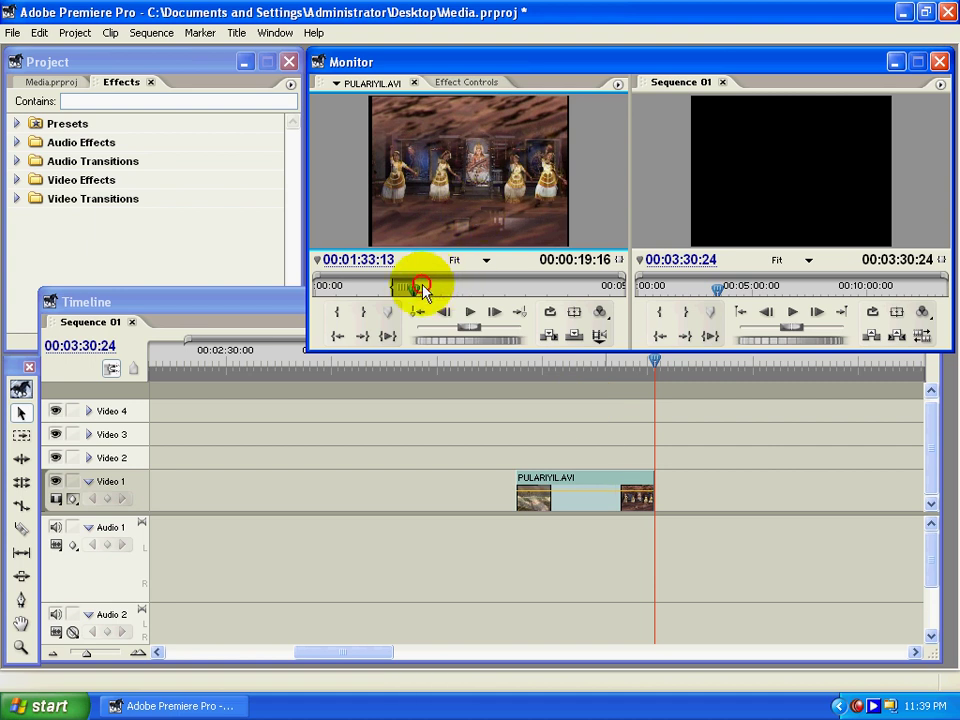
# - Mark a source section about 28 seconds long ending at 00:02:26:24 and insert it on Video 1 at 00:03:30:24
pyautogui.moveTo(422, 285); pyautogui.dragTo(471, 289)
pyautogui.press('o')
pyautogui.press('i')
pyautogui.press('o')
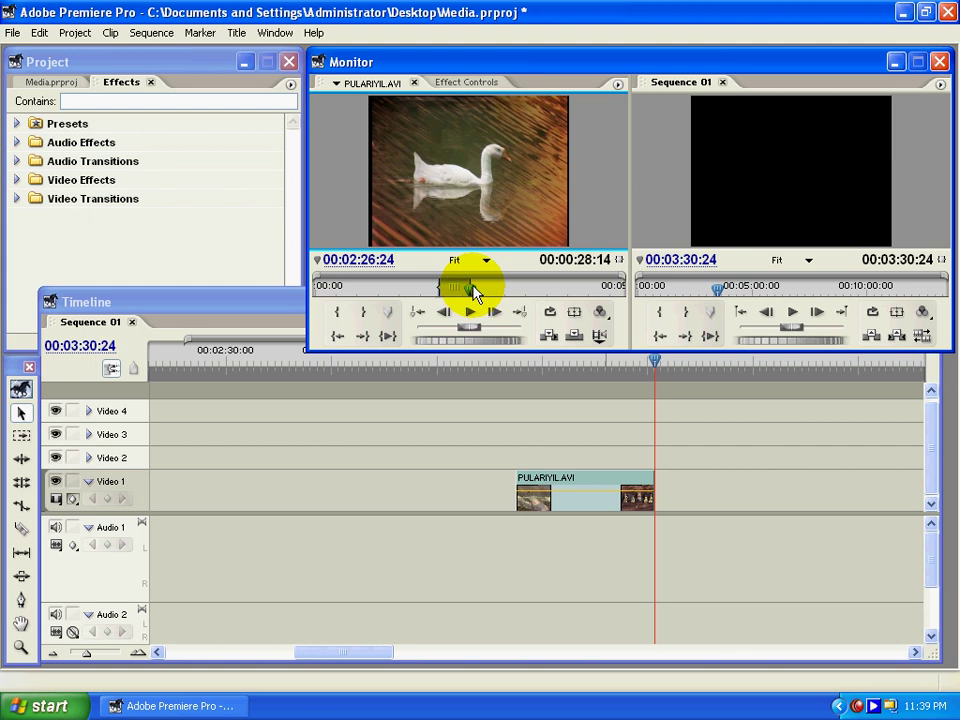
pyautogui.click(549, 337)
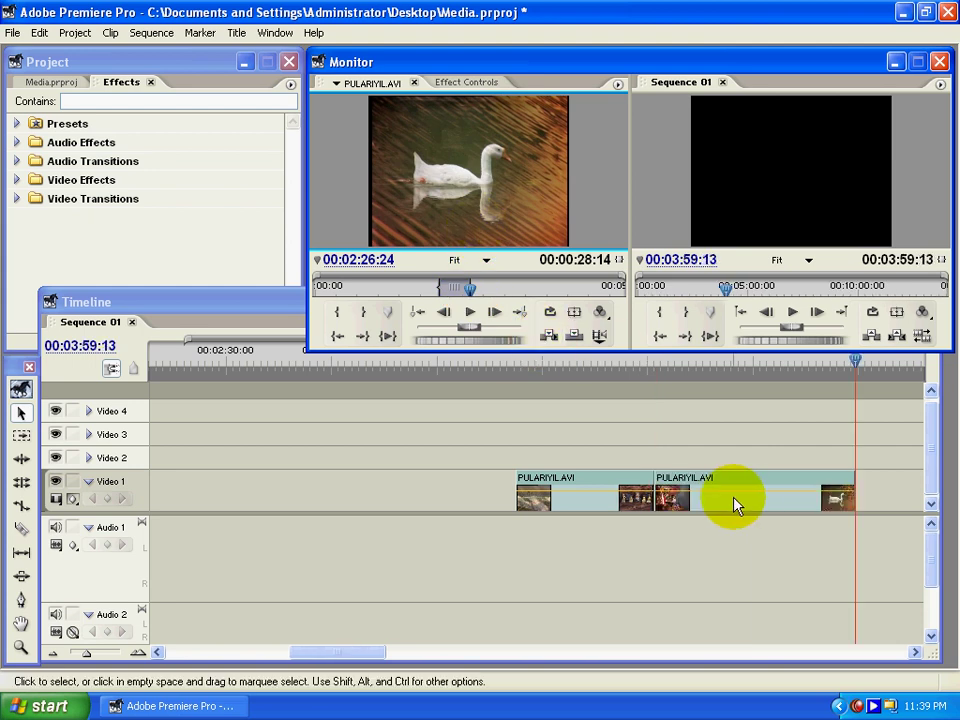
# - Insert the same marked section on Video 1 at 00:04:03:03, leaving a short gap after the previous clip
pyautogui.click(916, 652)
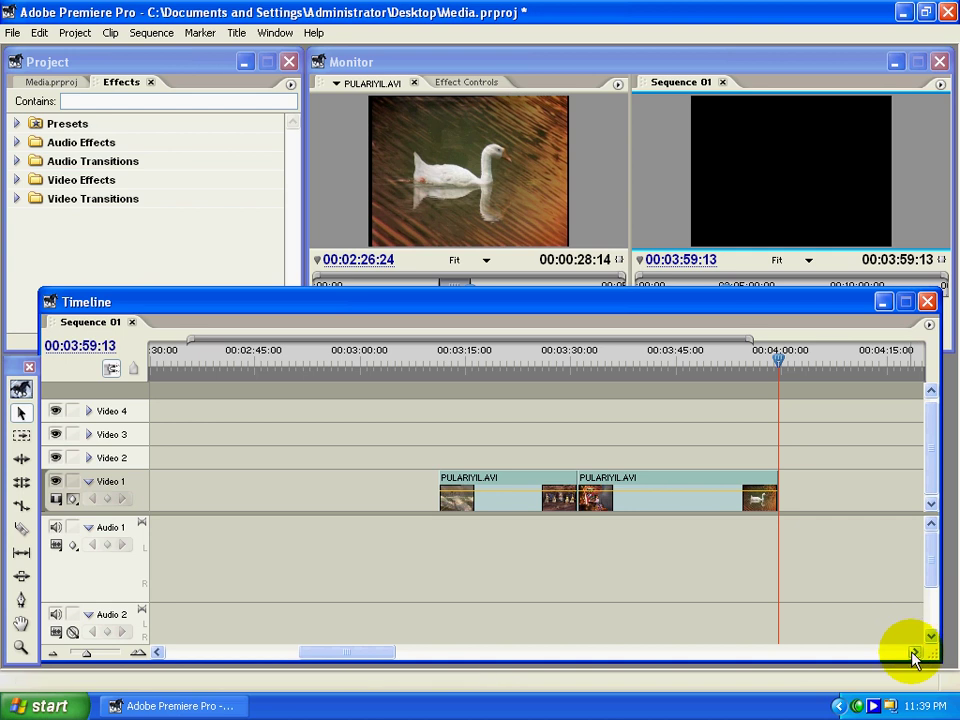
pyautogui.click(916, 652)
pyautogui.click(916, 652)
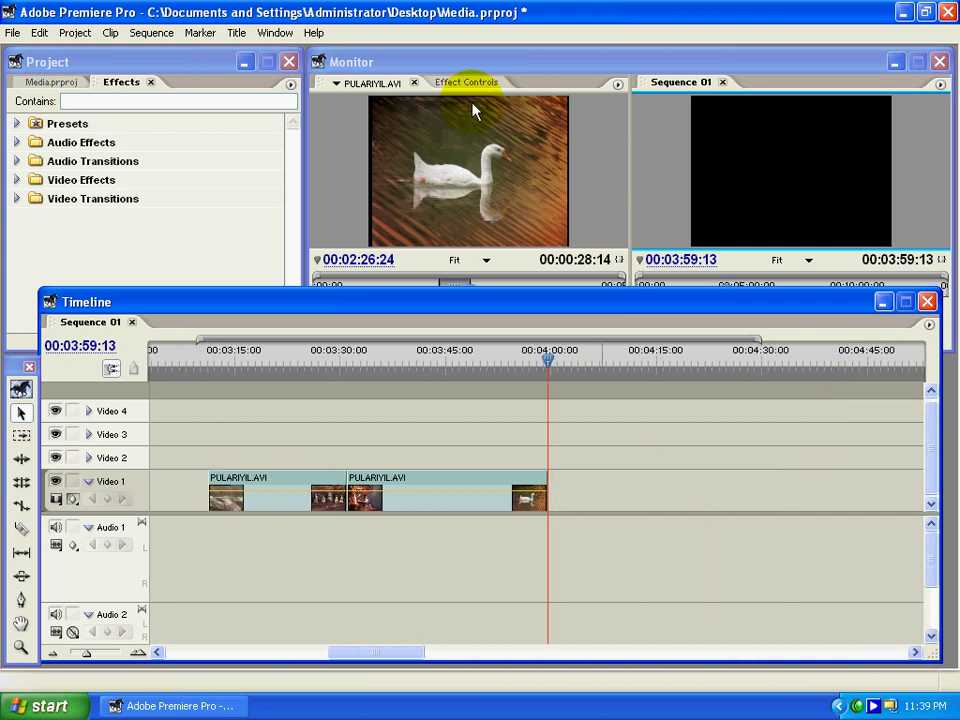
pyautogui.click(466, 70)
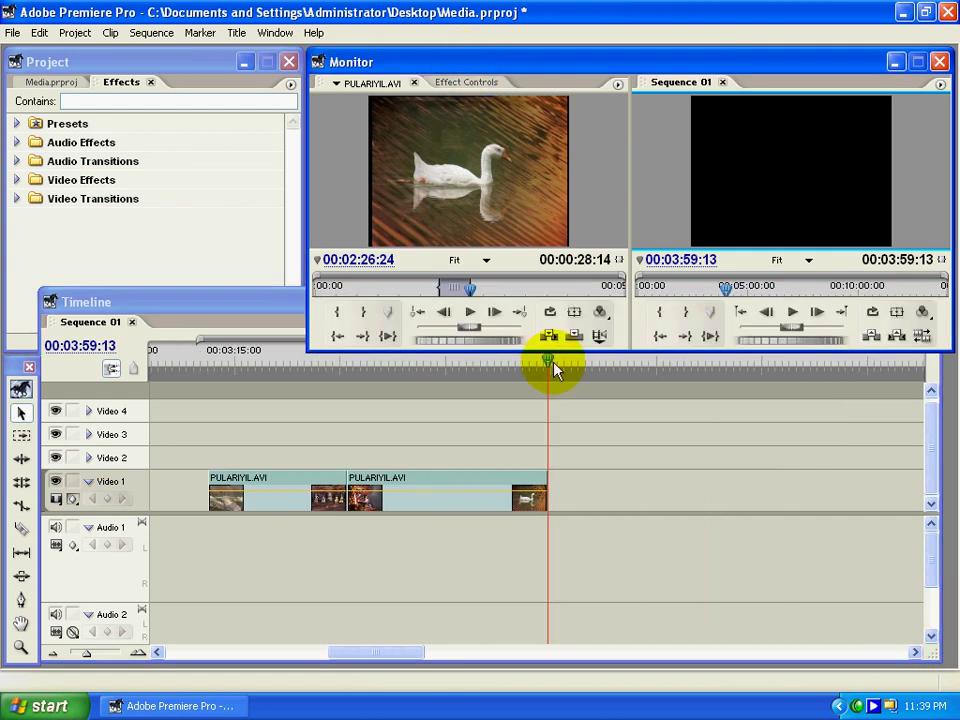
pyautogui.click(555, 368)
pyautogui.moveTo(560, 372); pyautogui.dragTo(573, 368)
pyautogui.click(489, 72)
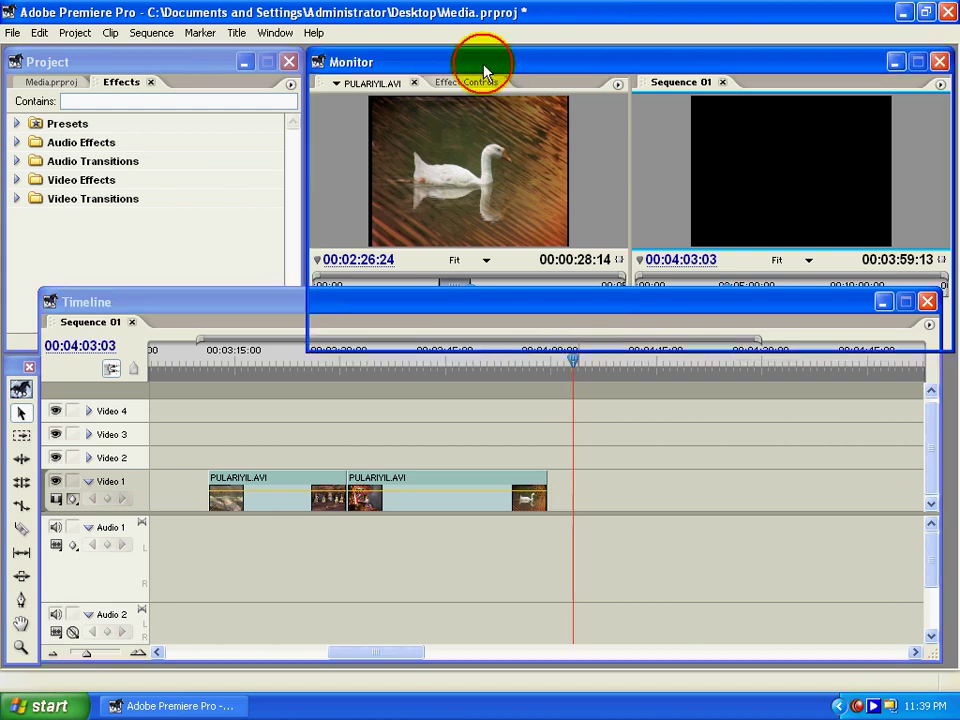
pyautogui.click(551, 336)
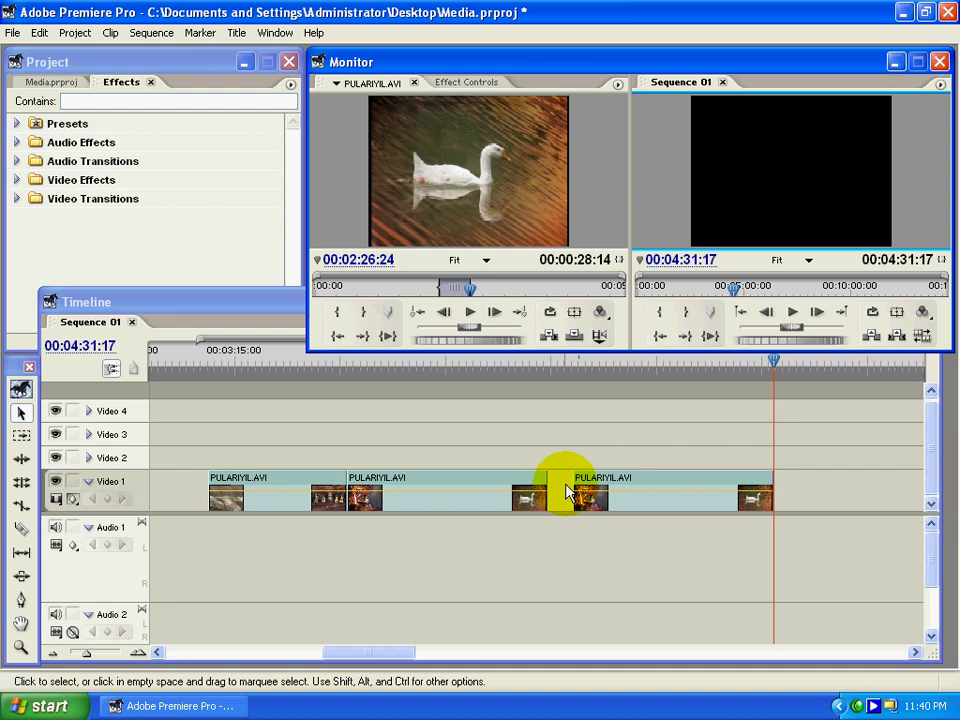
# - Place the playhead at 00:04:12:14 inside the last clip and mark a source section about 25 seconds long ending at 00:03:31:24
pyautogui.moveTo(784, 372); pyautogui.dragTo(792, 373)
pyautogui.click(510, 62)
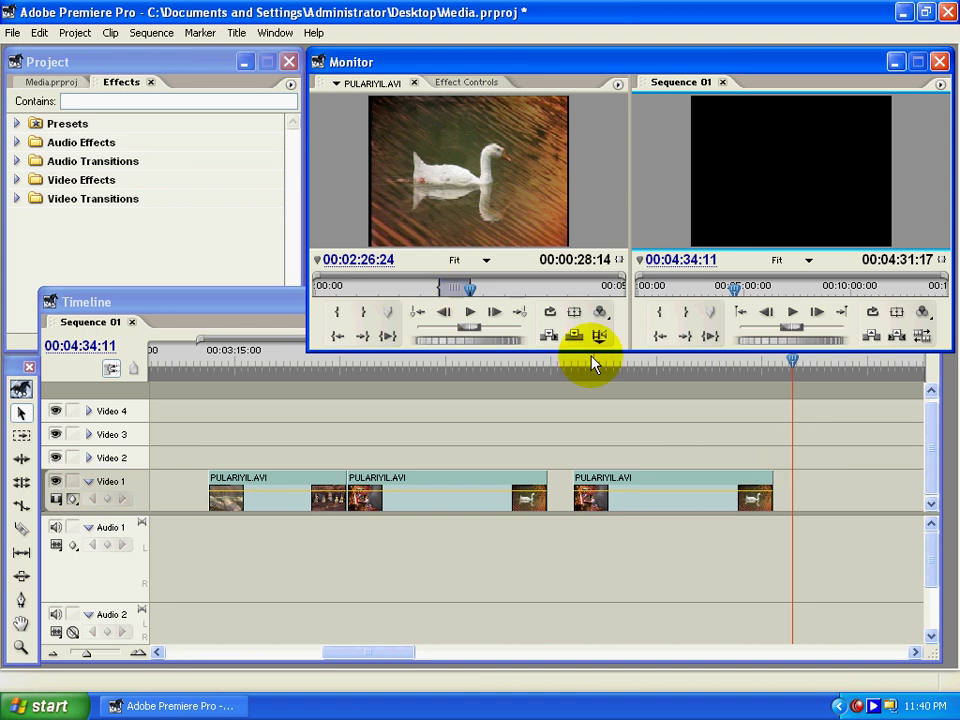
pyautogui.moveTo(744, 377); pyautogui.dragTo(632, 386)
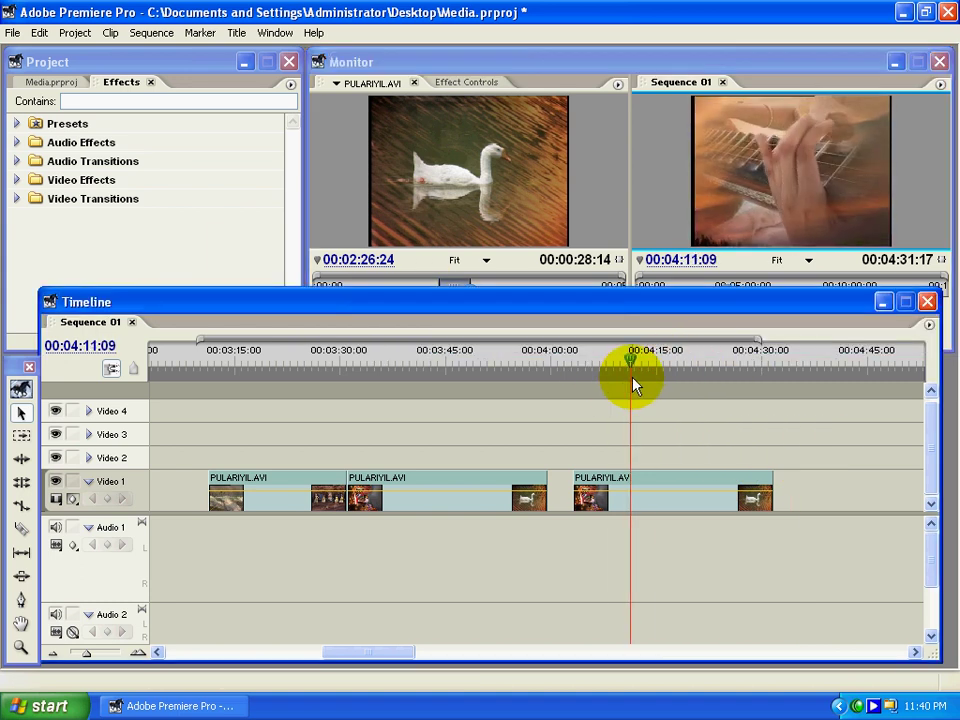
pyautogui.click(428, 62)
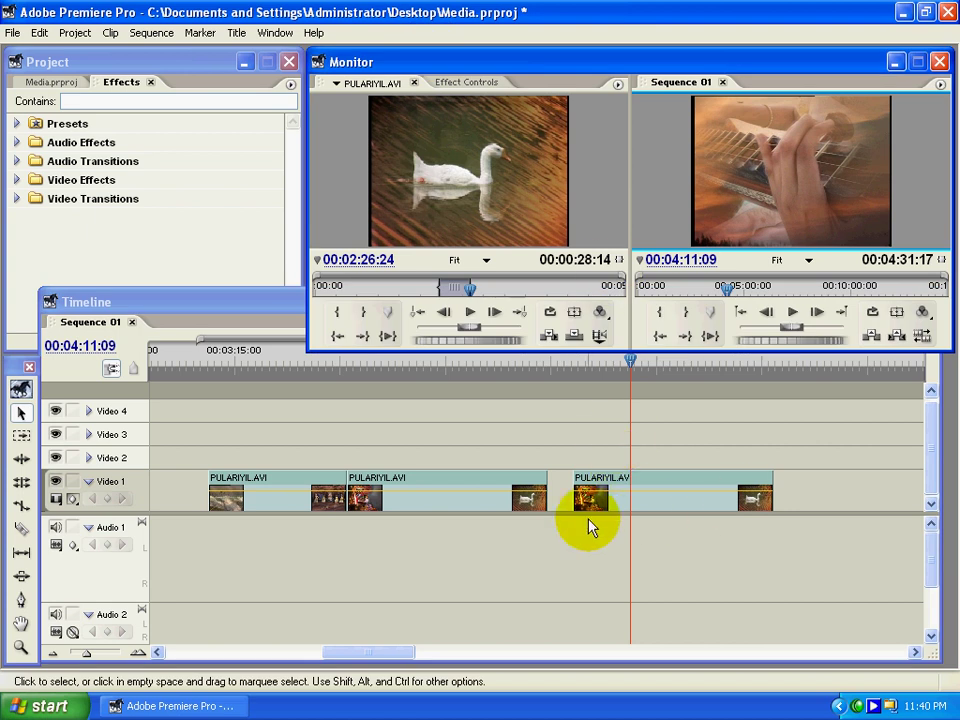
pyautogui.click(639, 366)
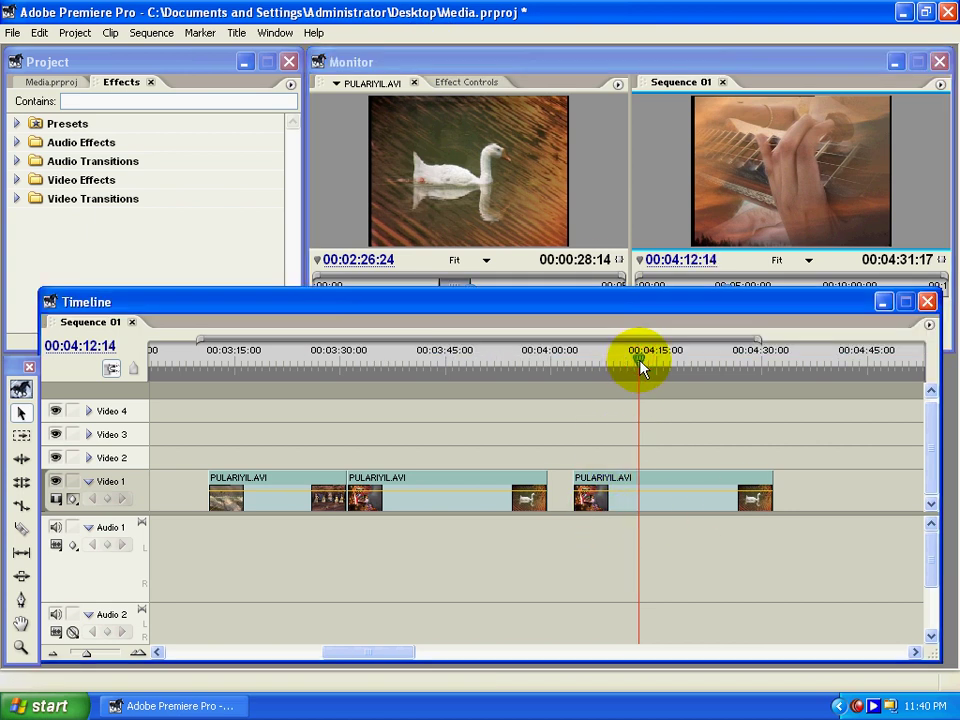
pyautogui.click(495, 190)
pyautogui.moveTo(470, 289); pyautogui.dragTo(546, 294)
pyautogui.press('i')
pyautogui.press('o')
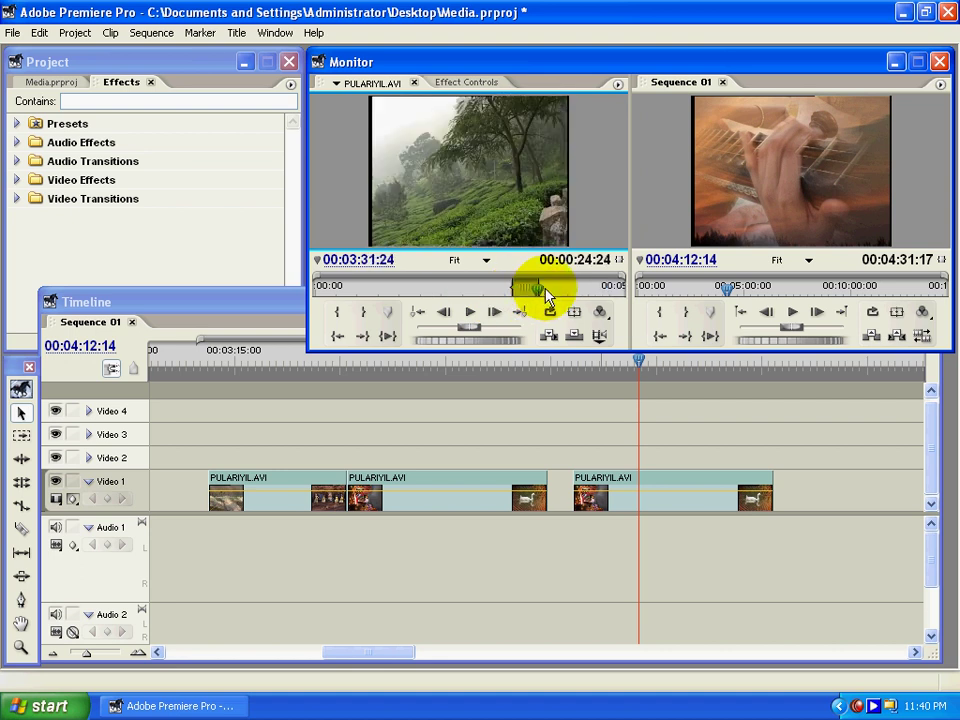
# - Insert the marked section into the last clip at 00:04:12:14 and scrub through the inserted section and the split pieces around it
pyautogui.click(551, 338)
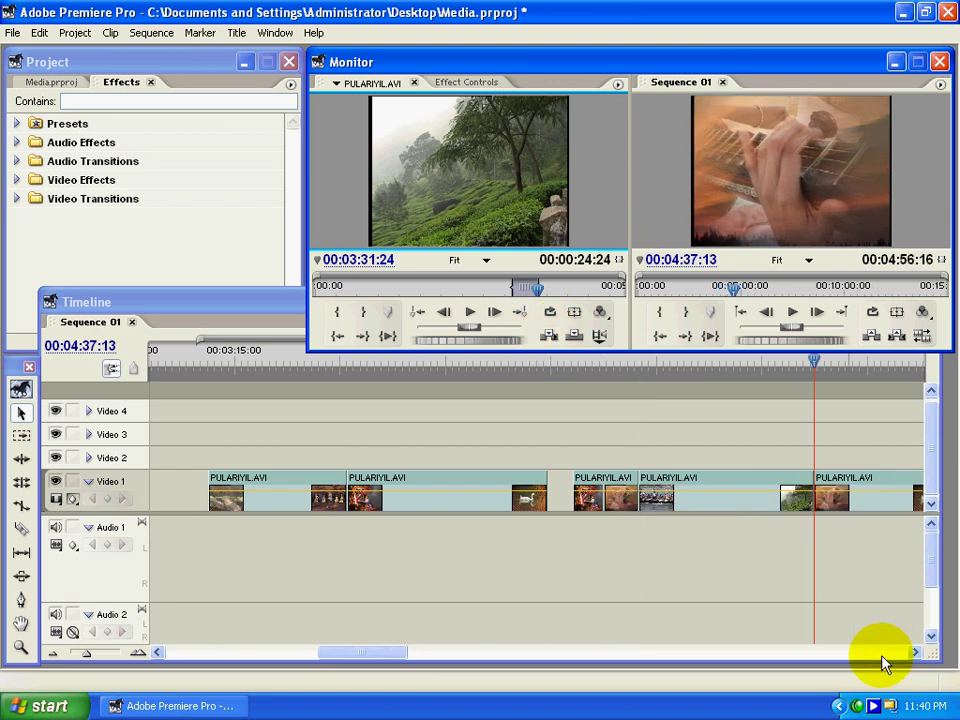
pyautogui.click(915, 652)
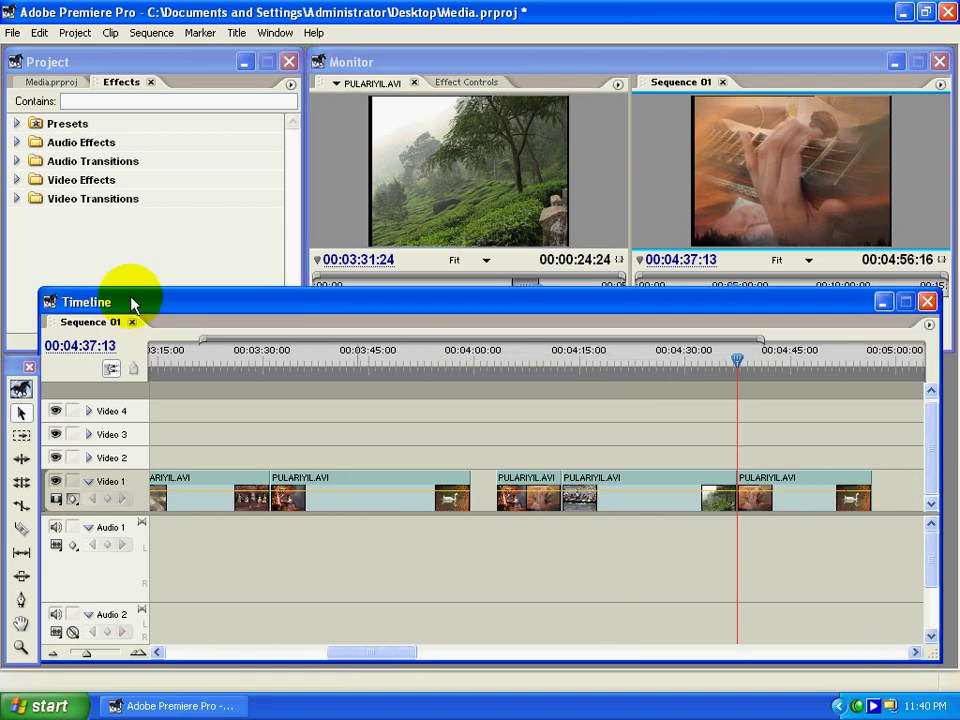
pyautogui.moveTo(526, 360); pyautogui.dragTo(733, 420)
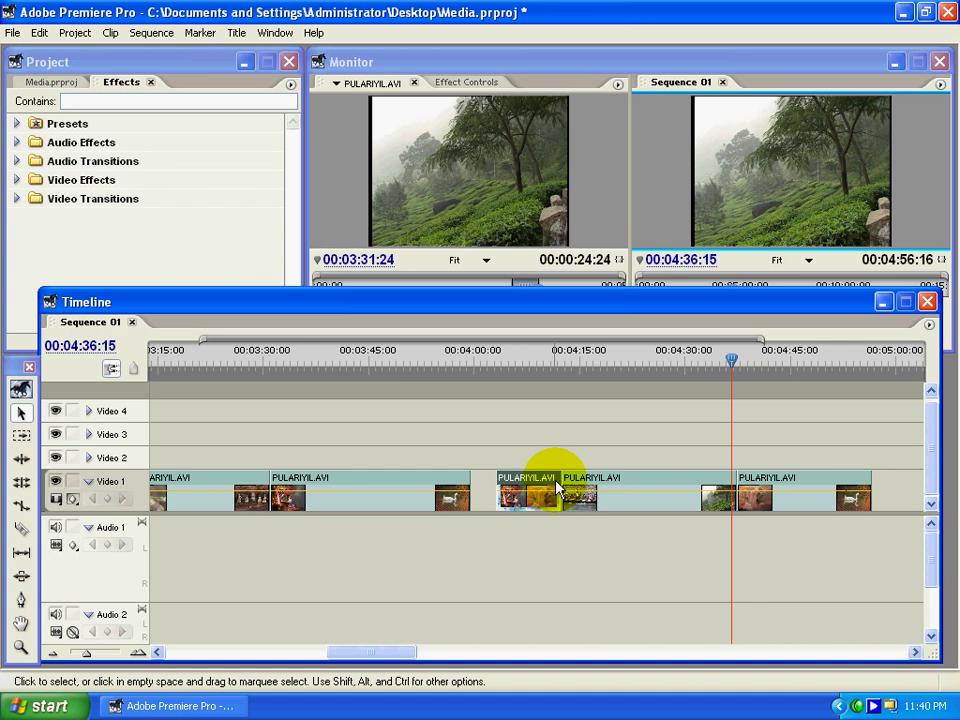
pyautogui.click(755, 492)
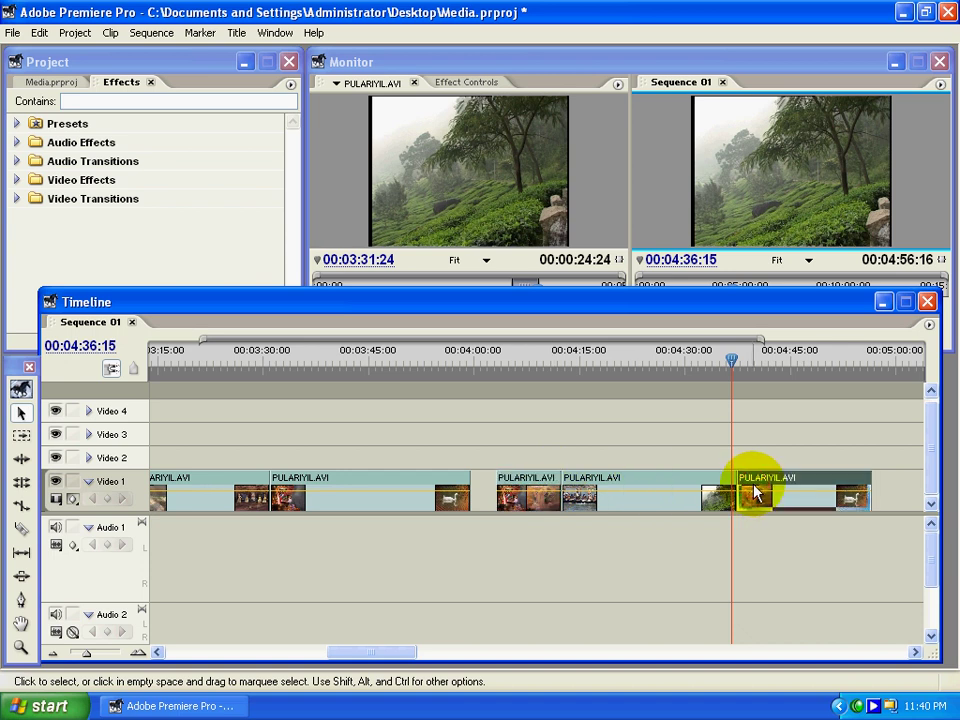
pyautogui.click(735, 368)
pyautogui.moveTo(735, 370); pyautogui.dragTo(649, 371)
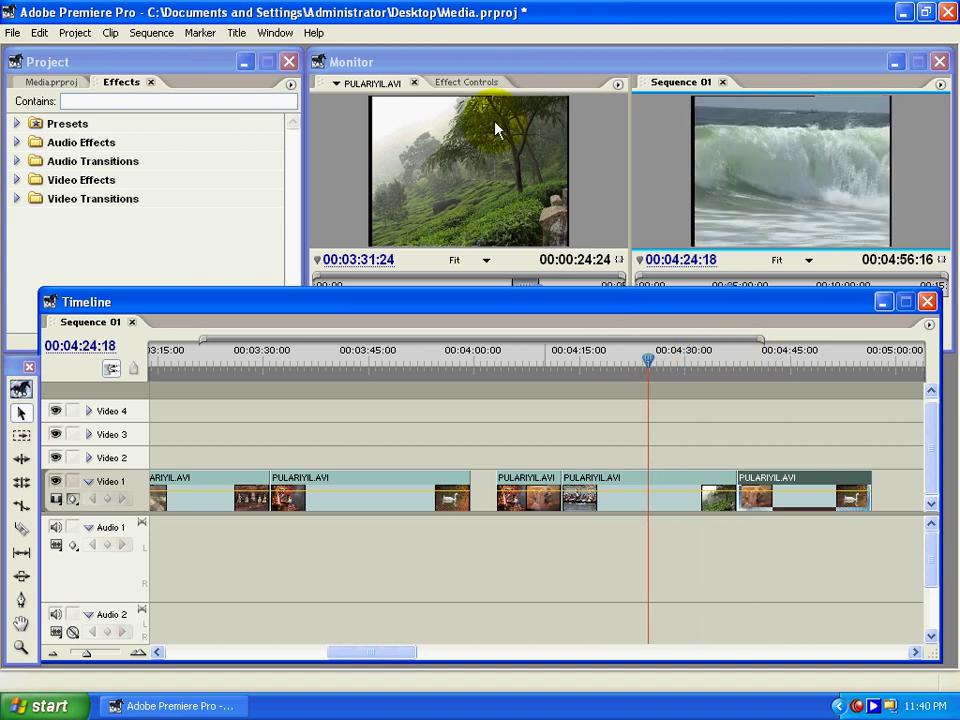
# - Undo the insertion of the marked section at 00:04:12:14
pyautogui.click(455, 60)
pyautogui.press('Up')
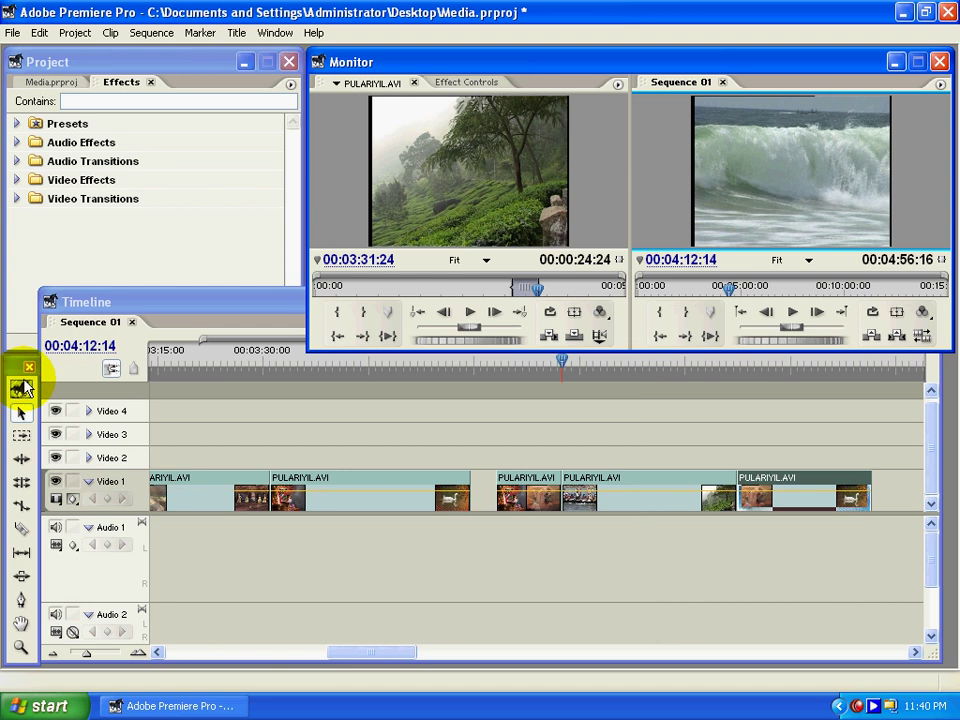
pyautogui.hotkey('shift', 'Delete')
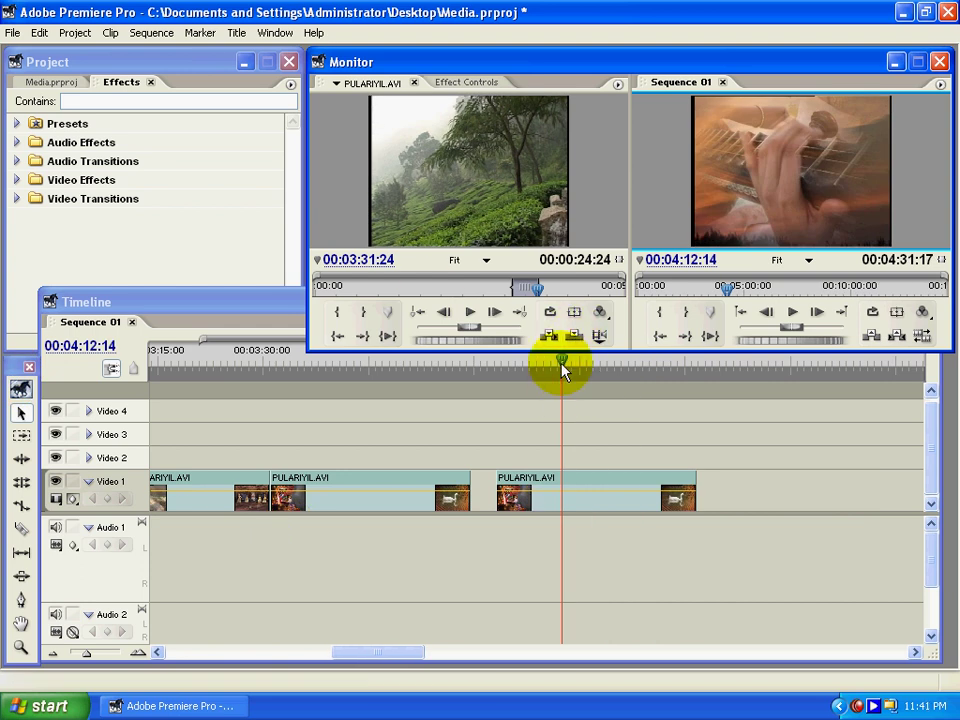
# - Overlay the marked source section on Video 1 at 00:04:13:16, overwriting the rest of the last clip
pyautogui.moveTo(564, 369); pyautogui.dragTo(570, 375)
pyautogui.click(555, 225)
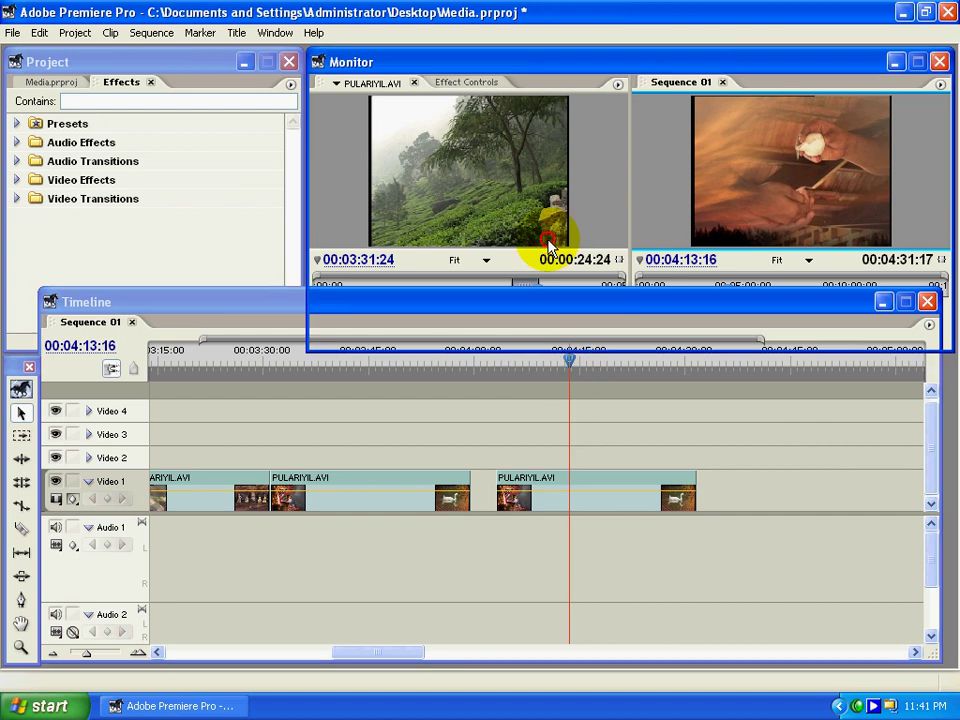
pyautogui.click(578, 335)
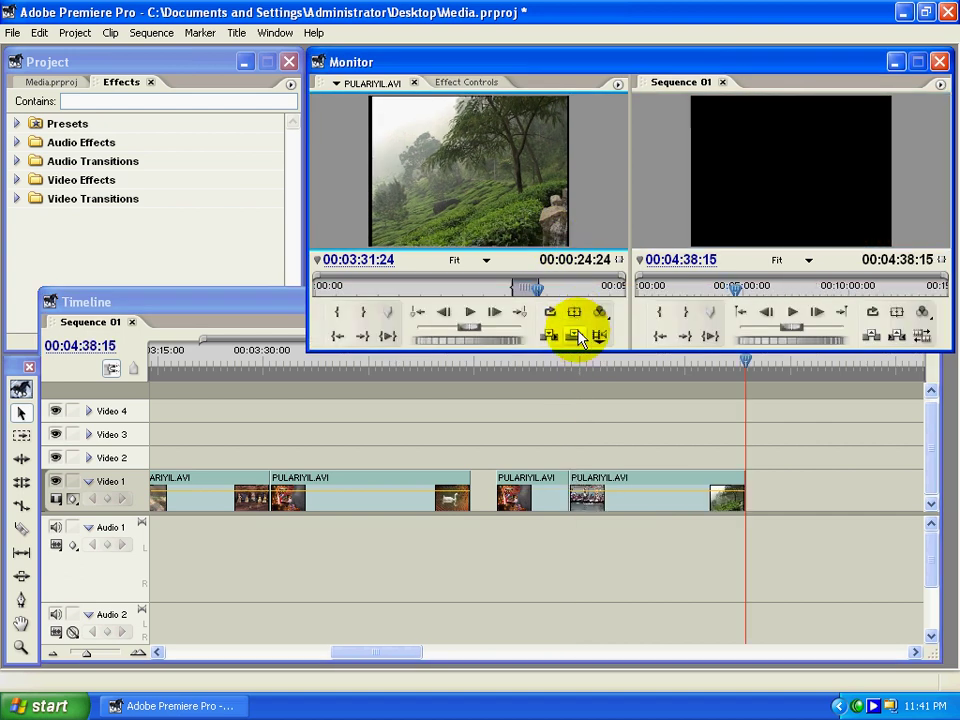
# - Examine the overlaid section and the remaining piece of the clip before it, checking where they meet and where the sequence ends
pyautogui.click(535, 366)
pyautogui.click(529, 484)
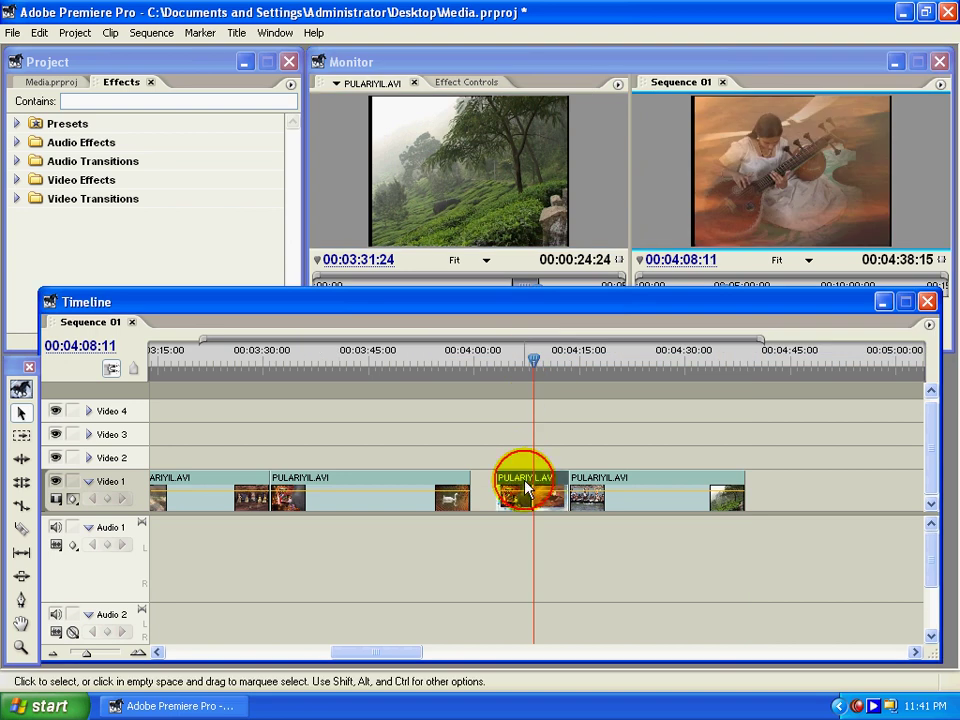
pyautogui.click(615, 492)
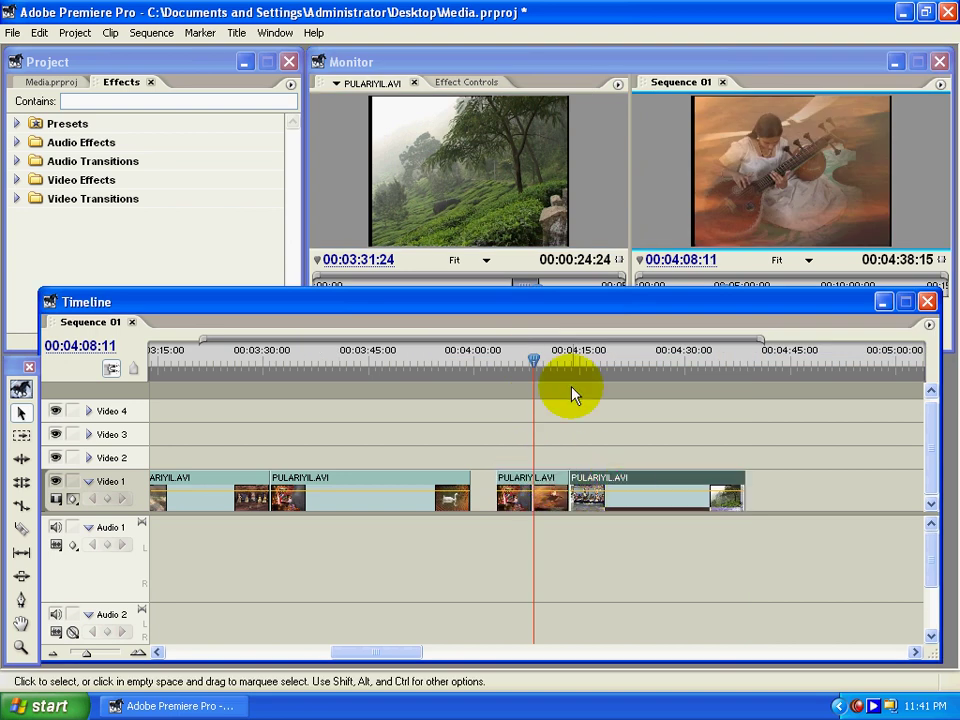
pyautogui.moveTo(540, 364); pyautogui.dragTo(735, 420)
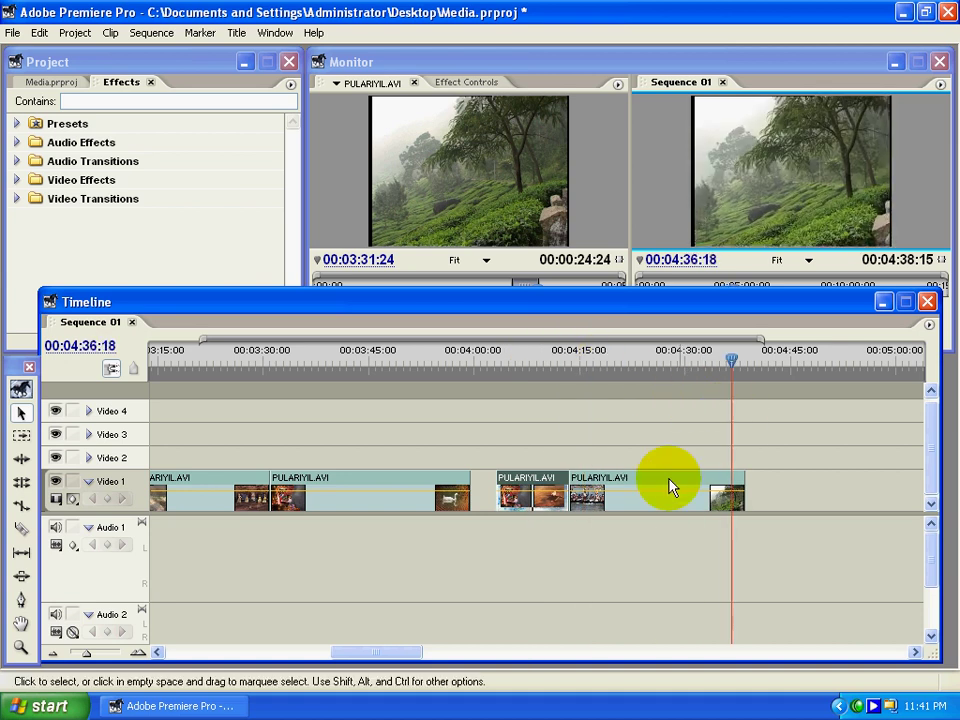
pyautogui.click(671, 486)
pyautogui.moveTo(732, 370)
pyautogui.mouseDown()
pyautogui.moveTo(754, 375)
pyautogui.moveTo(722, 373)
pyautogui.mouseUp()
pyautogui.click(596, 236)
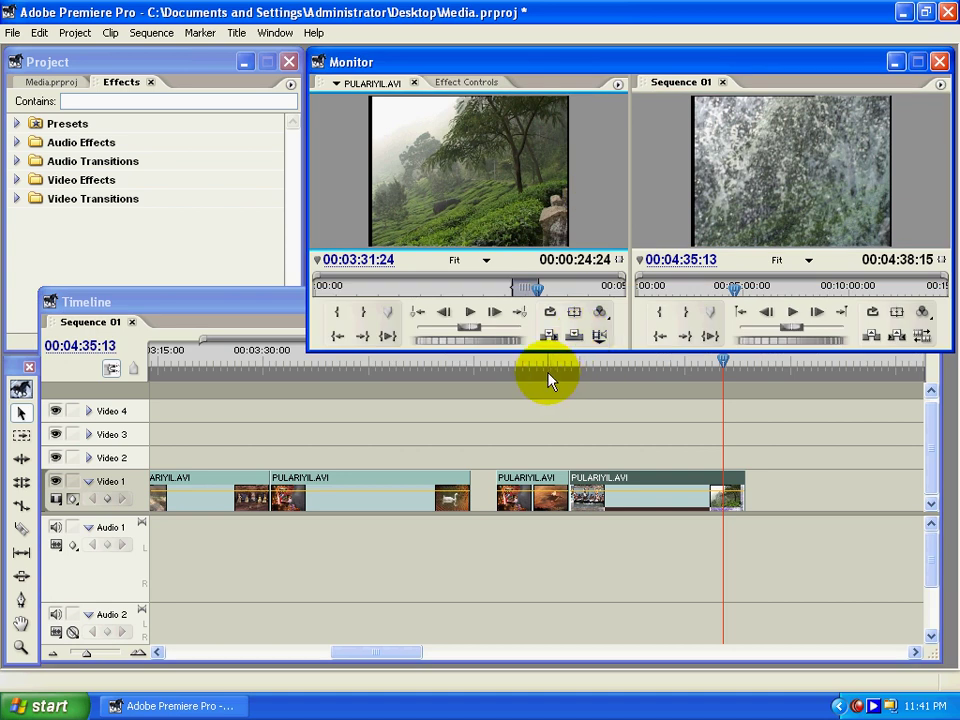
pyautogui.click(542, 368)
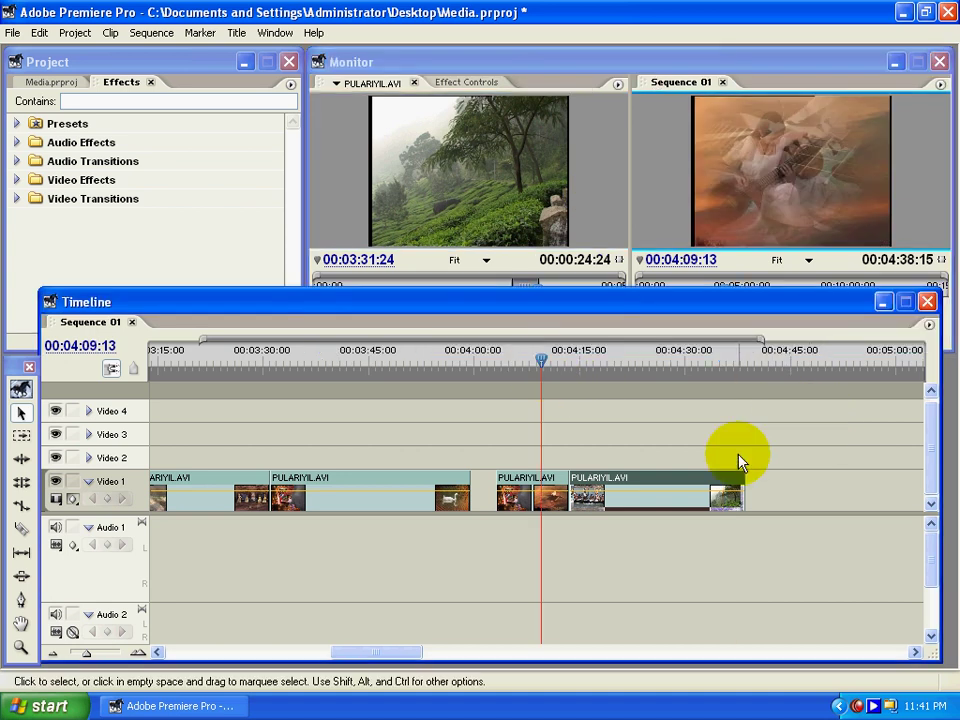
pyautogui.moveTo(542, 364); pyautogui.dragTo(575, 373)
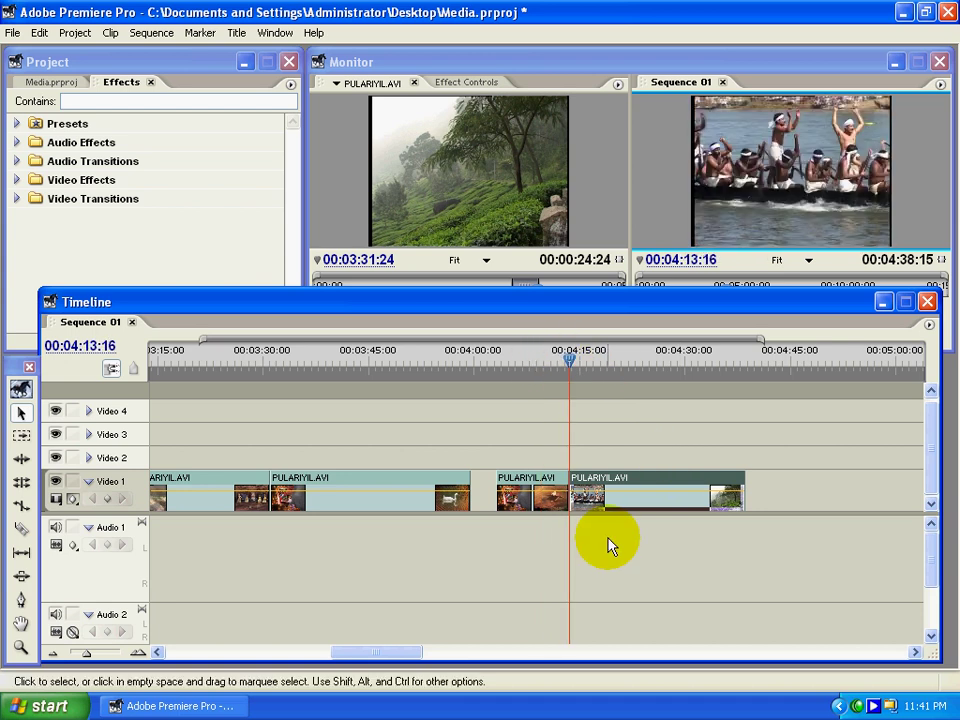
pyautogui.click(540, 497)
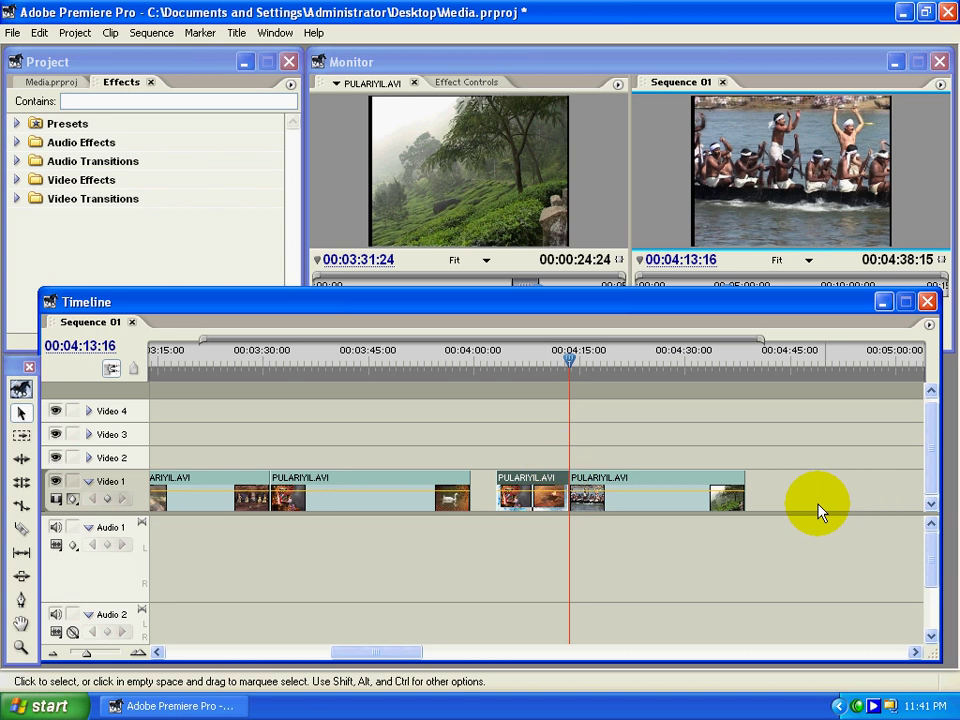
pyautogui.click(637, 362)
pyautogui.click(738, 497)
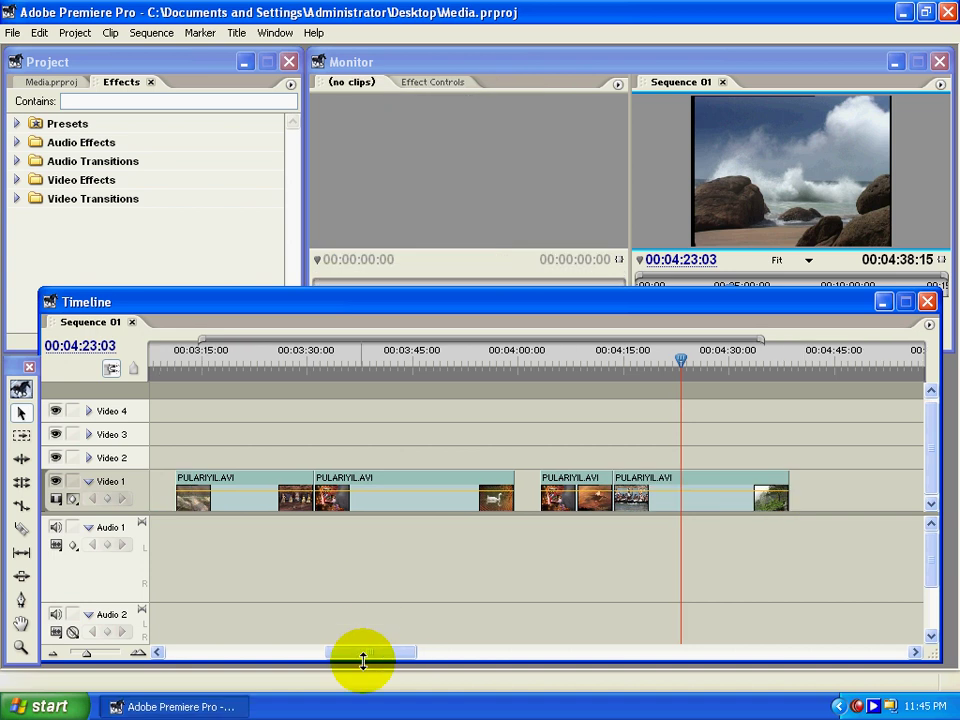
# - Delete all the video and audio clips in the opening stretch of the sequence on Video 1 and Audio 1
pyautogui.moveTo(363, 660); pyautogui.dragTo(209, 660)
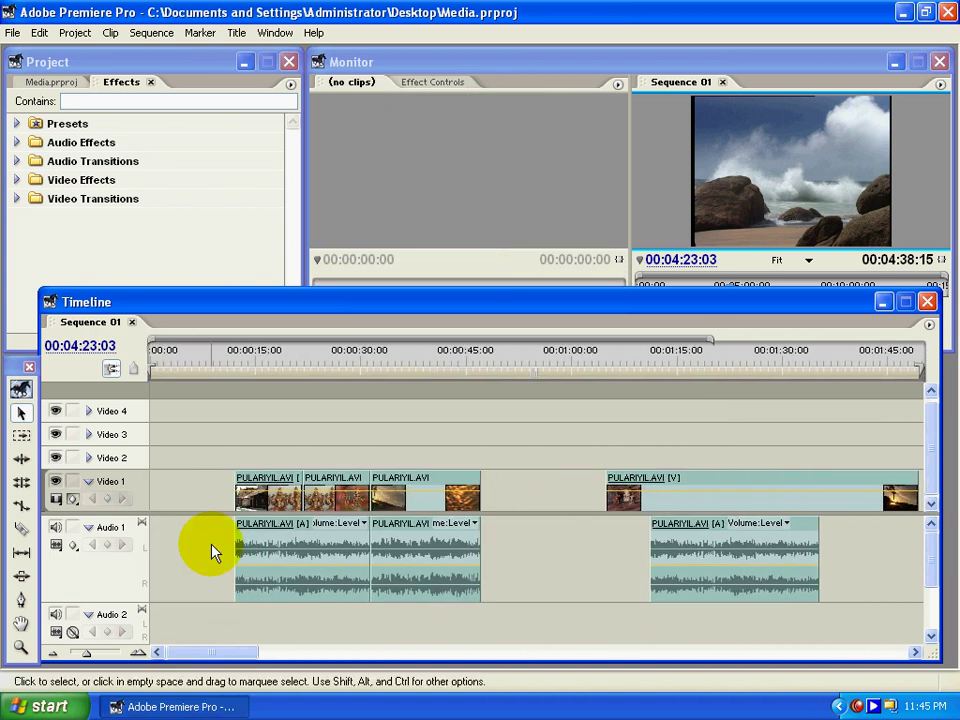
pyautogui.moveTo(204, 401); pyautogui.dragTo(789, 632)
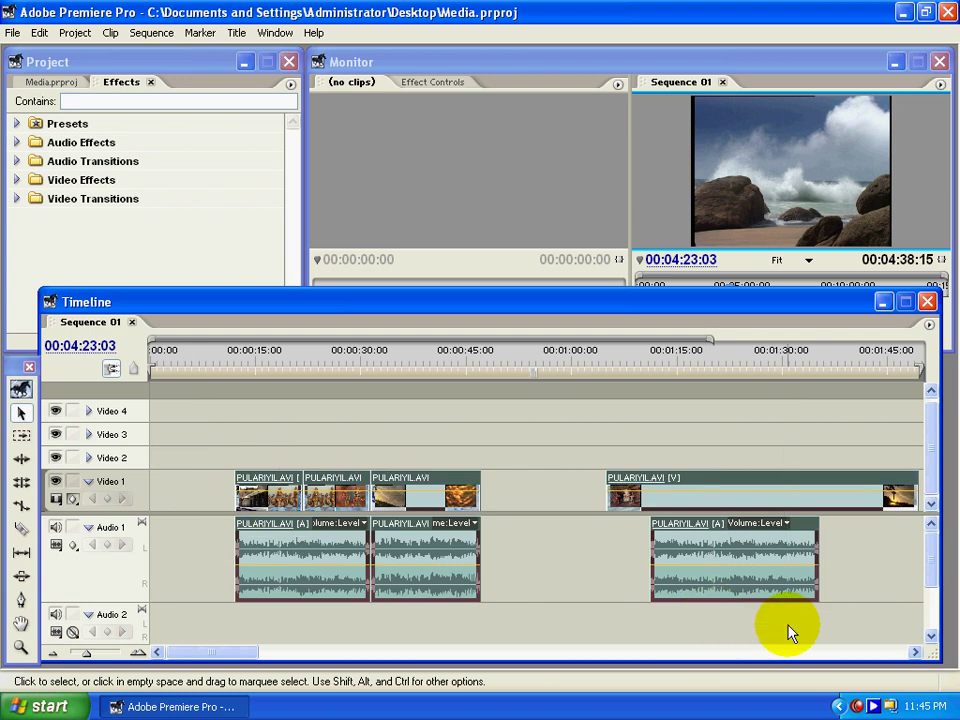
pyautogui.press('Delete')
# - Load PULARIYIL.AVI as the source clip and place its marked section on Video 1 and Audio 1 at about 00:00:09
pyautogui.click(489, 208)
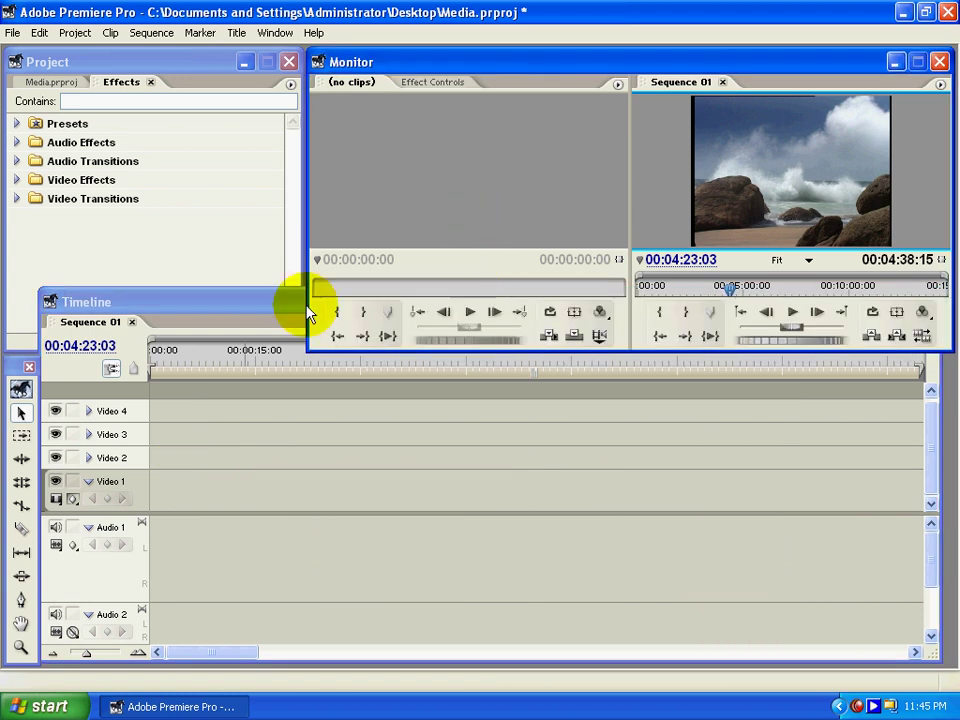
pyautogui.click(48, 82)
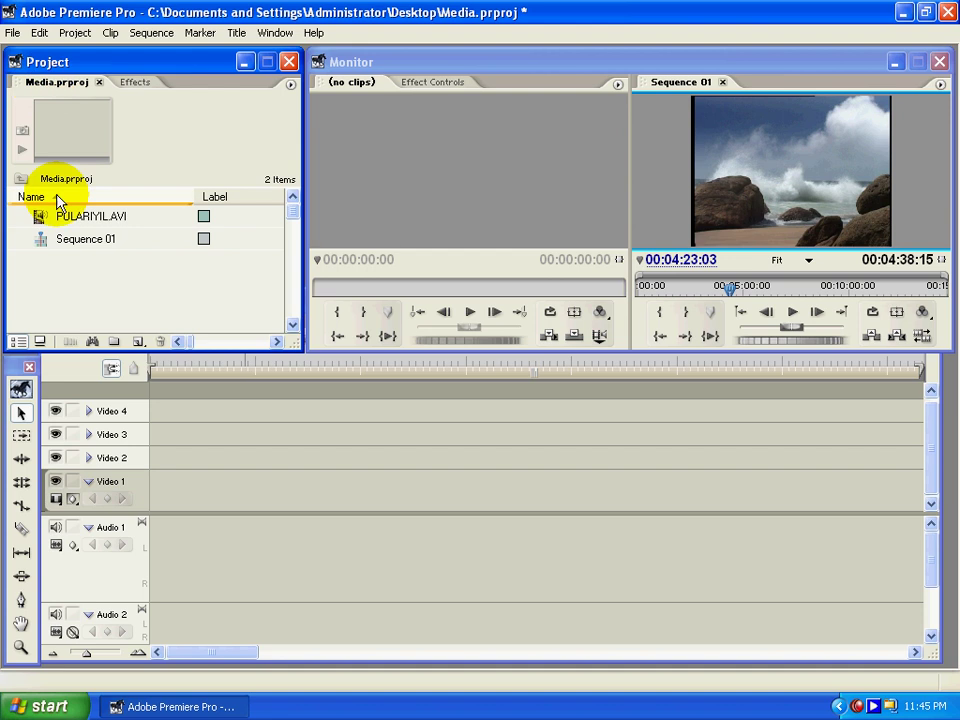
pyautogui.moveTo(50, 216); pyautogui.dragTo(400, 228)
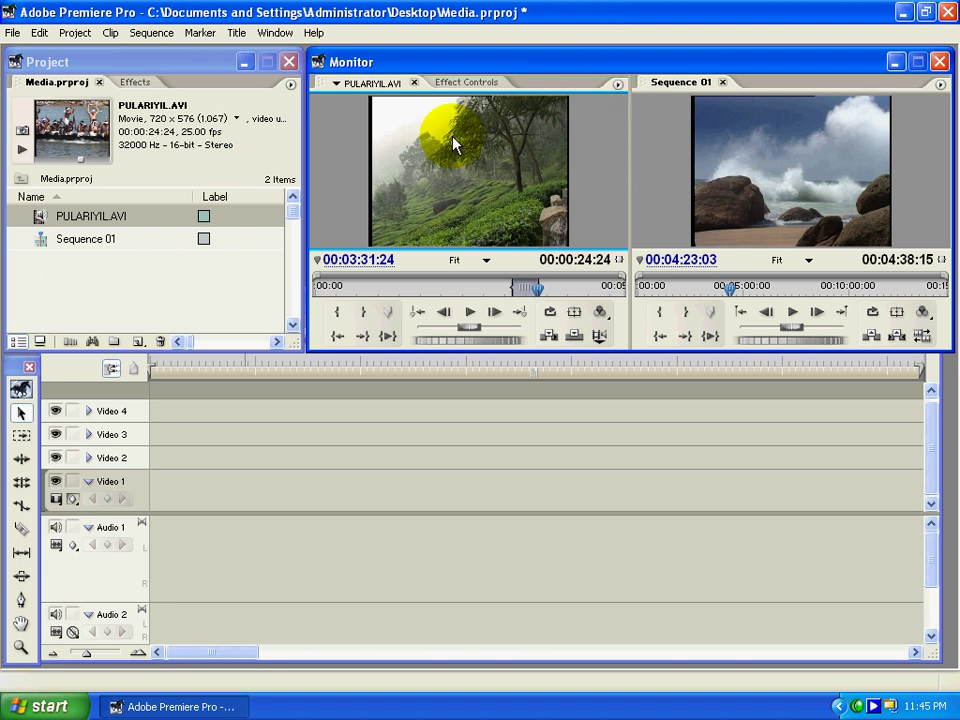
pyautogui.moveTo(484, 180); pyautogui.dragTo(215, 495)
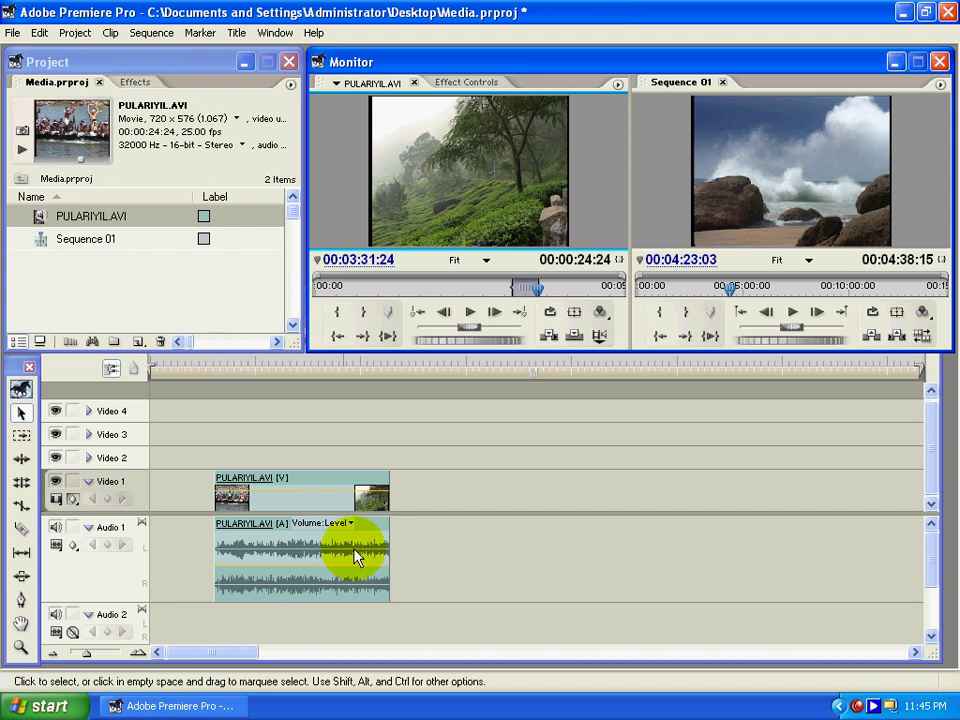
# - Extend the placed clip's end to about 00:01:33 and play it briefly from 00:00:24:14
pyautogui.click(323, 364)
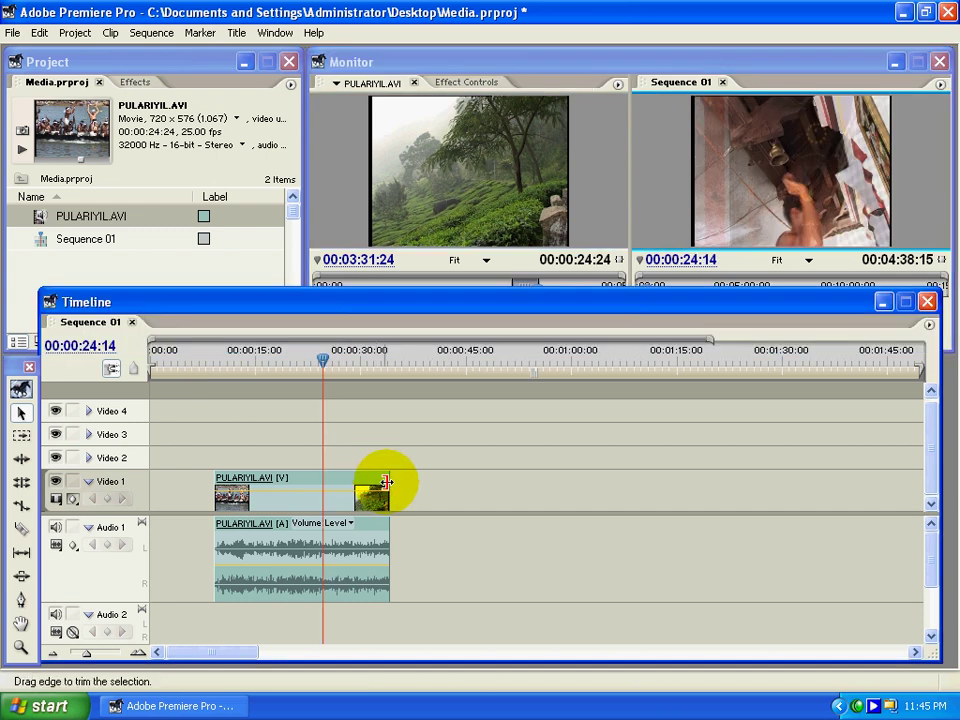
pyautogui.click(17, 412)
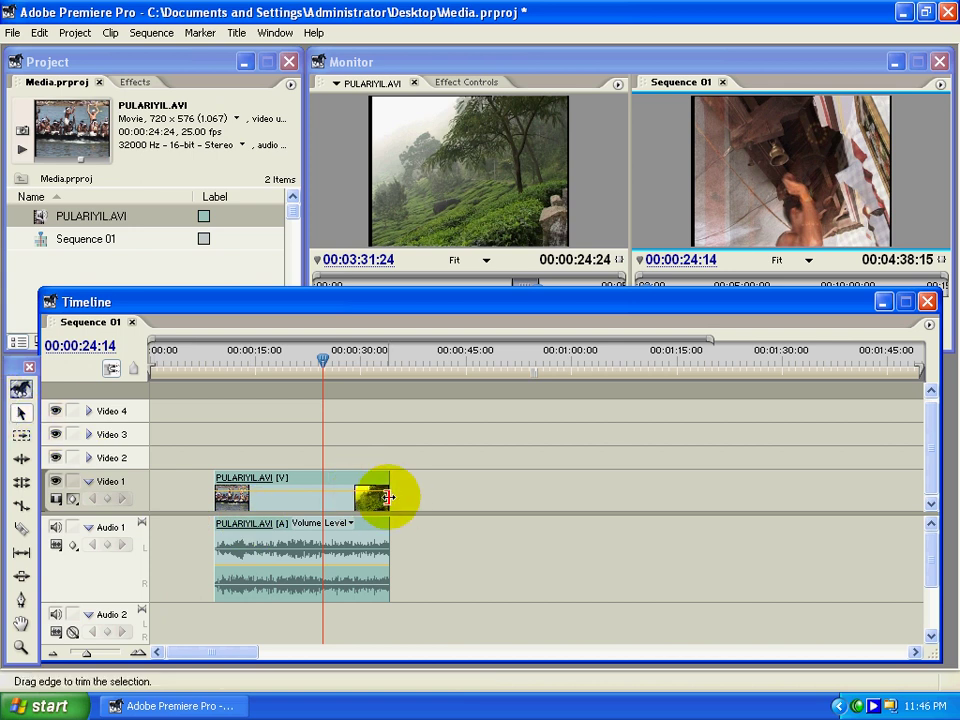
pyautogui.click(390, 481)
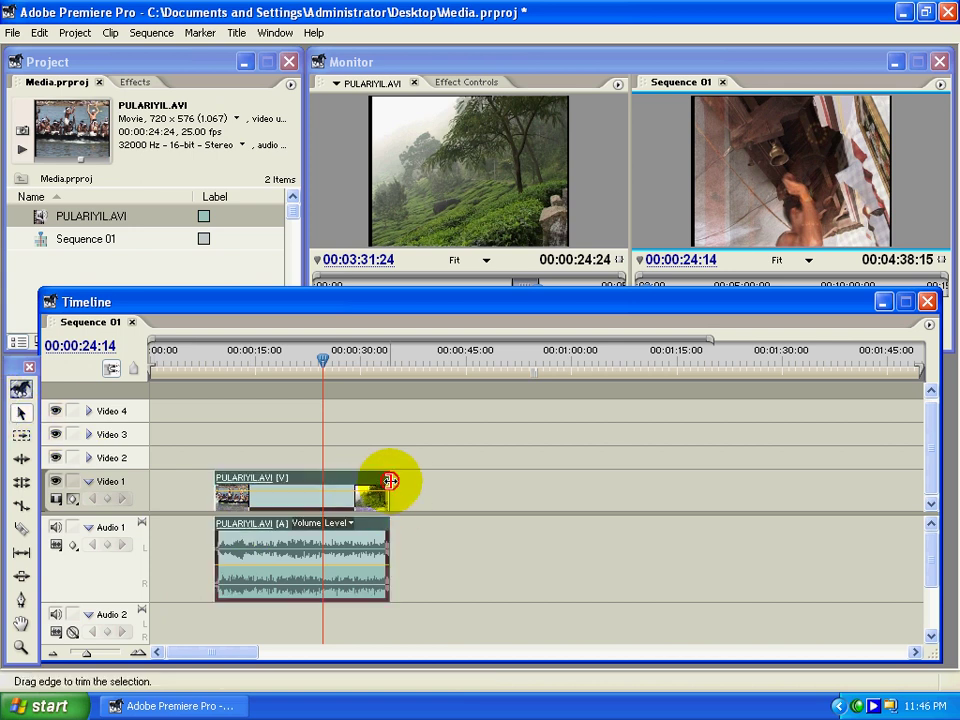
pyautogui.moveTo(390, 481); pyautogui.dragTo(805, 492)
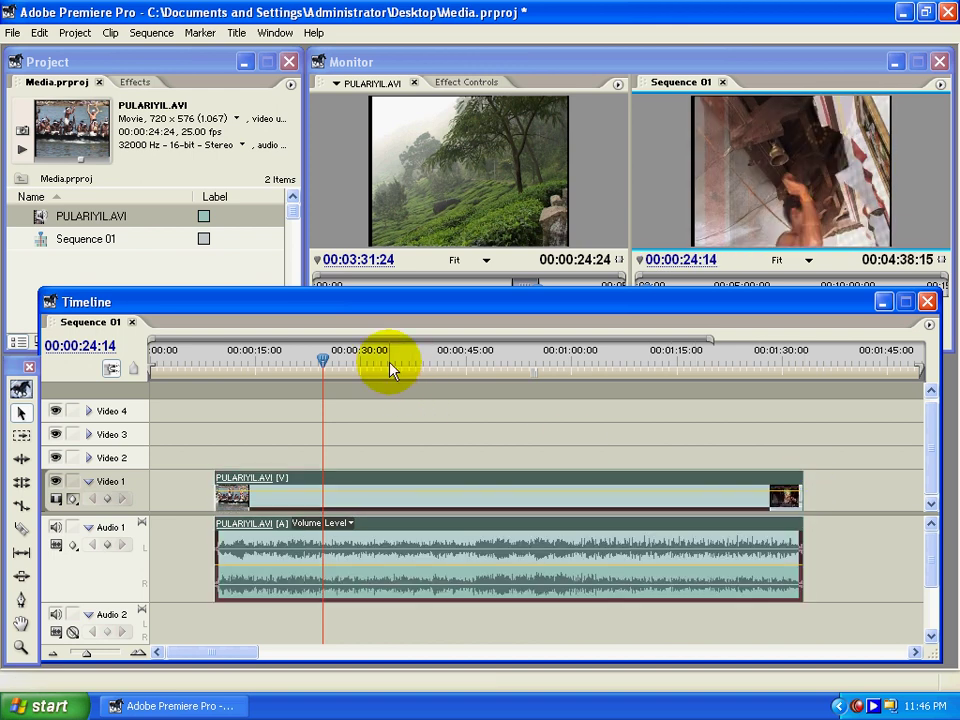
pyautogui.press('space')
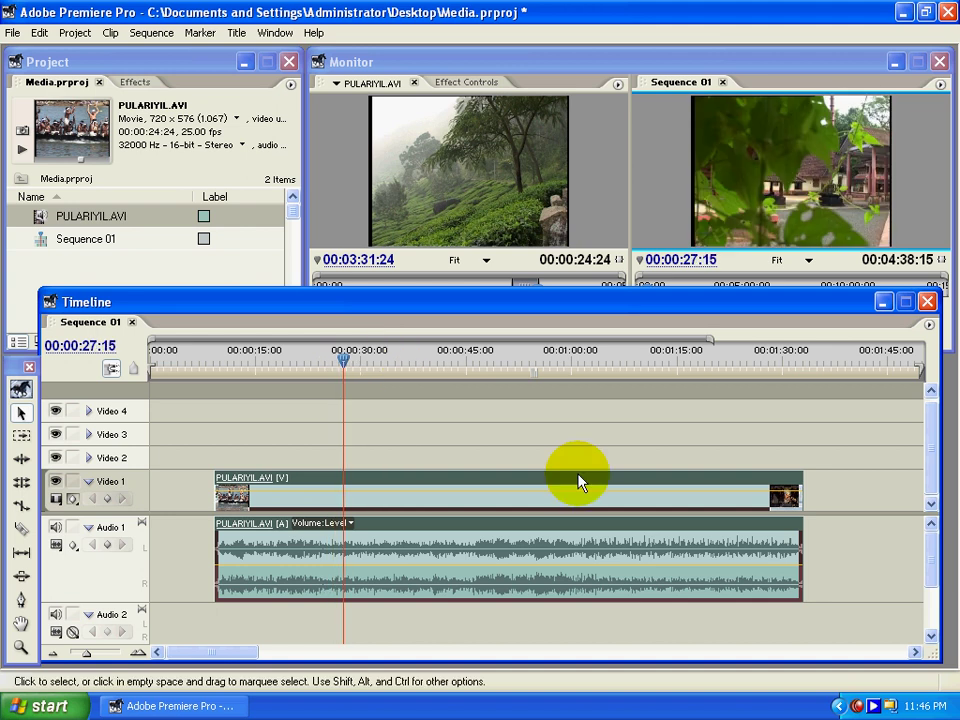
# - Extend the clip's end as far as the source footage allows, to about 00:01:56
pyautogui.click(913, 652)
pyautogui.click(913, 652)
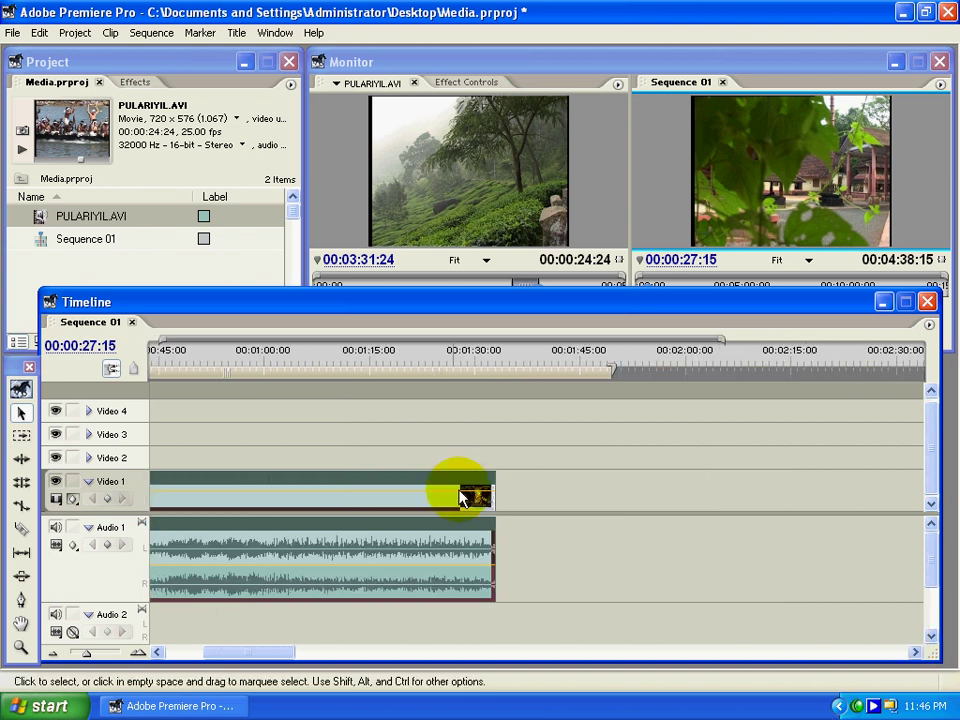
pyautogui.moveTo(497, 490); pyautogui.dragTo(773, 517)
# - Trim the beginning of the PULARIYIL.AVI clip so that it starts at about 00:00:16
pyautogui.click(197, 652)
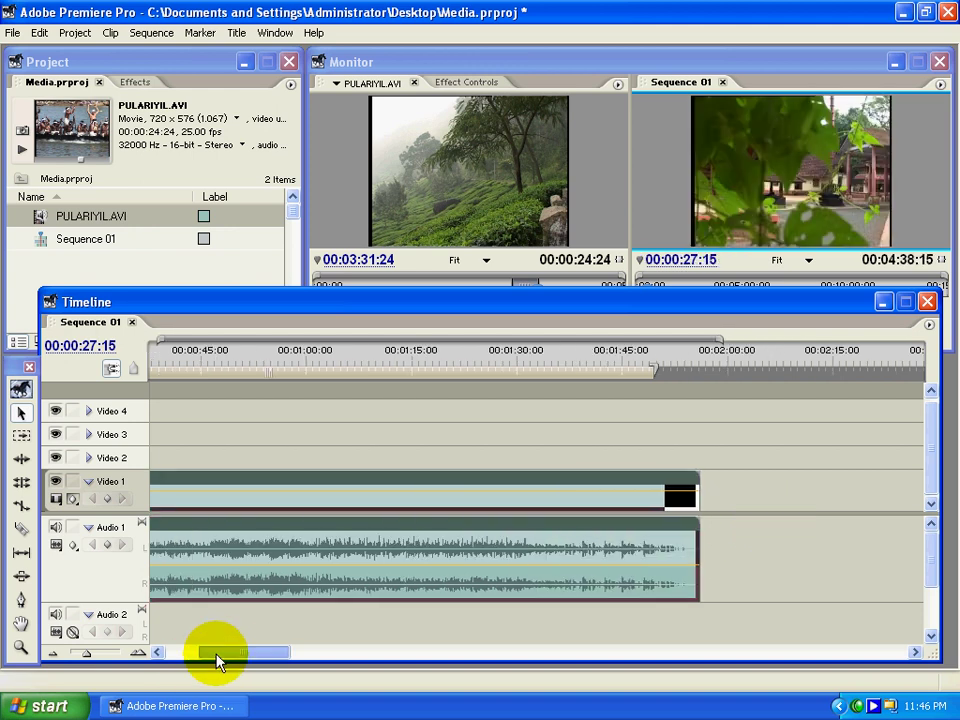
pyautogui.click(158, 652)
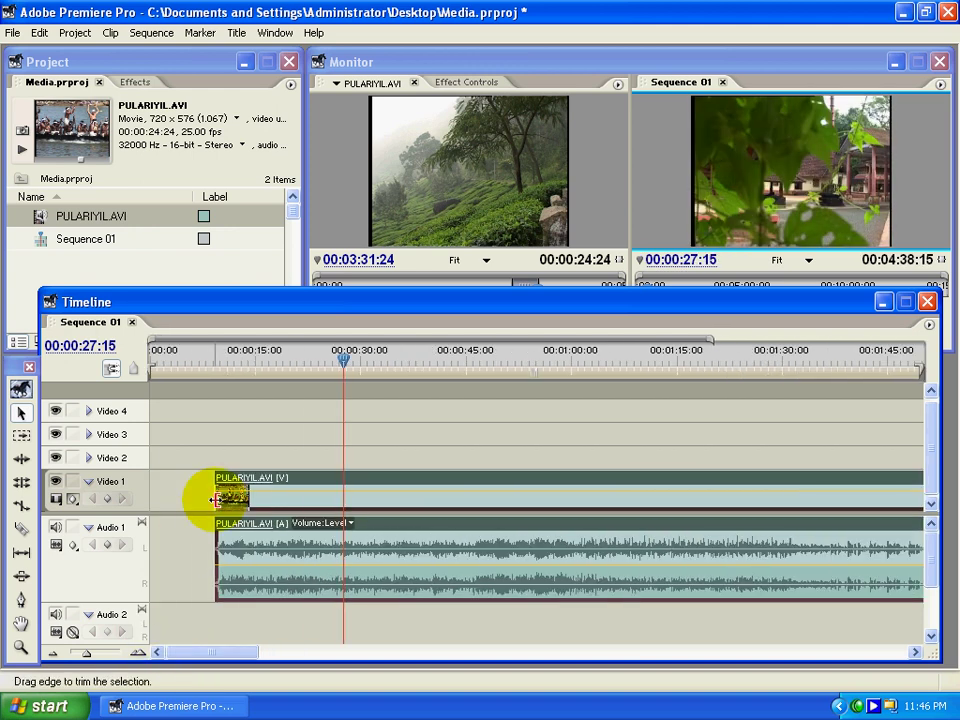
pyautogui.moveTo(215, 499); pyautogui.dragTo(260, 493)
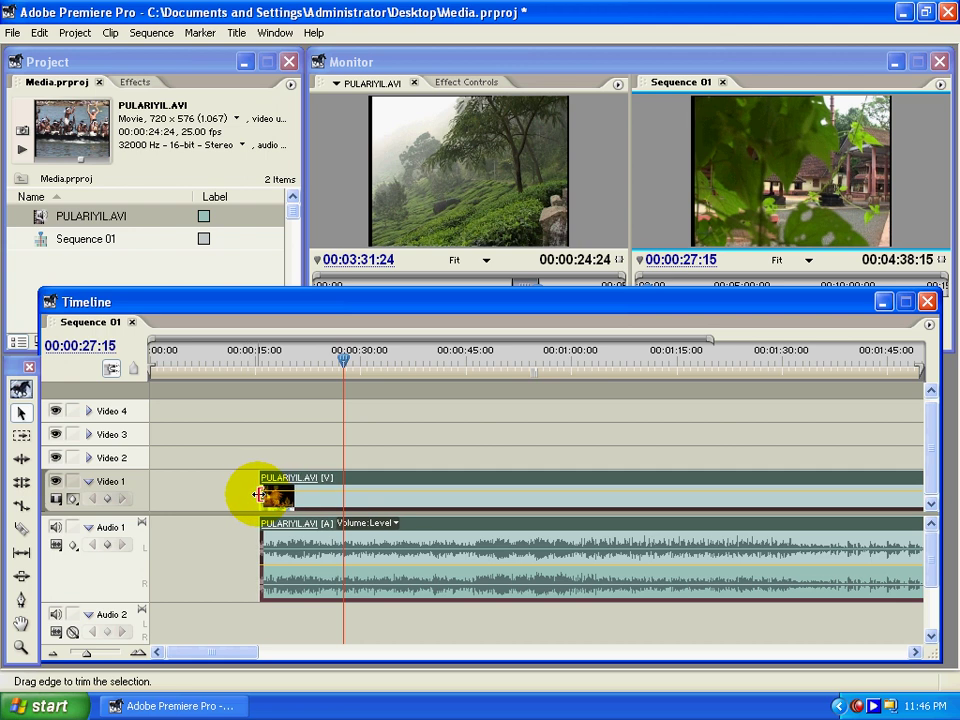